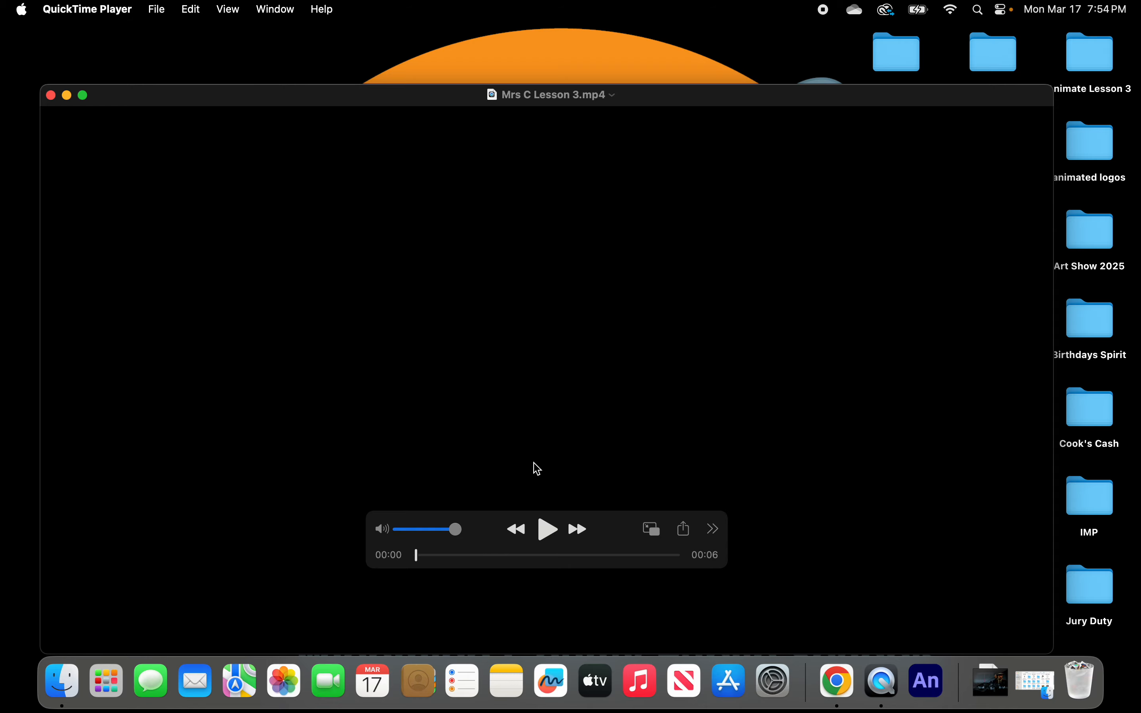
Play the finished Mrs C Lesson 3.mp4 movie preview full screen.
left_click(553, 537)
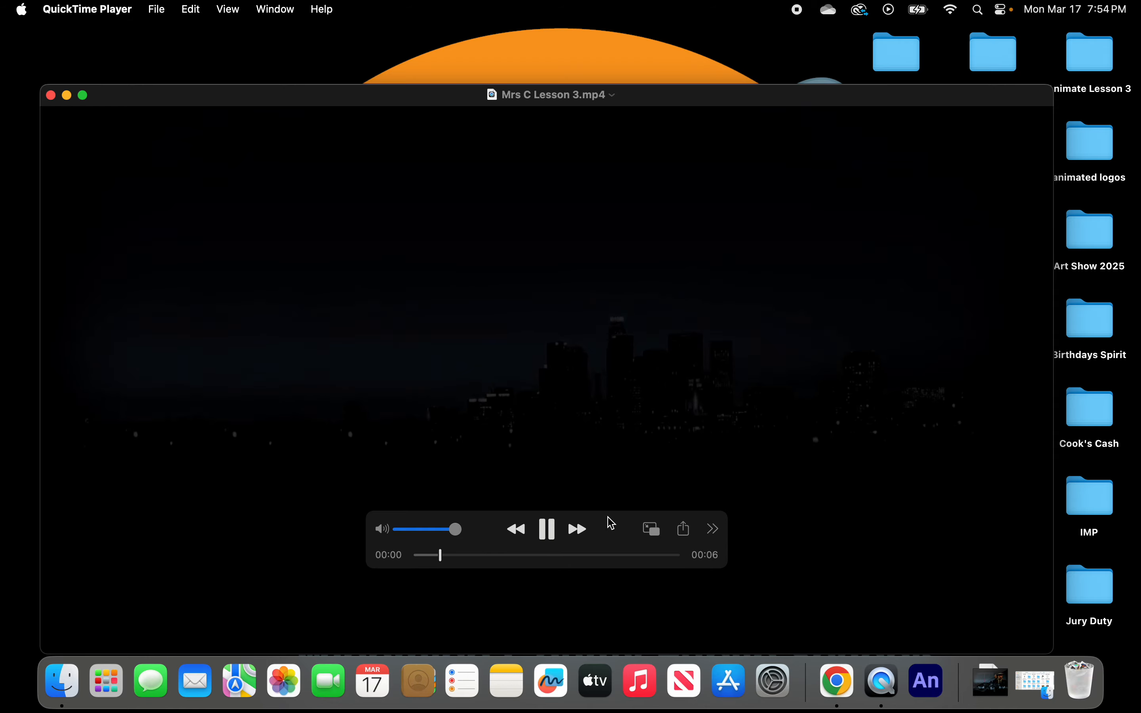
left_click_drag(642, 106, 630, 42)
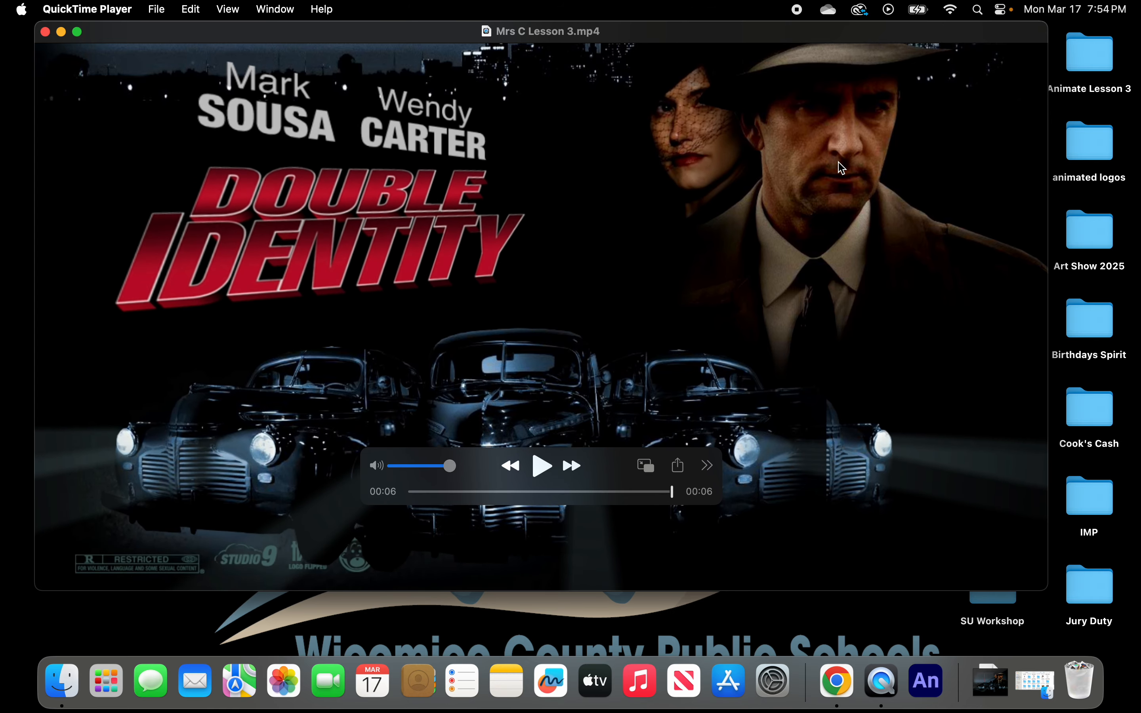
left_click(78, 32)
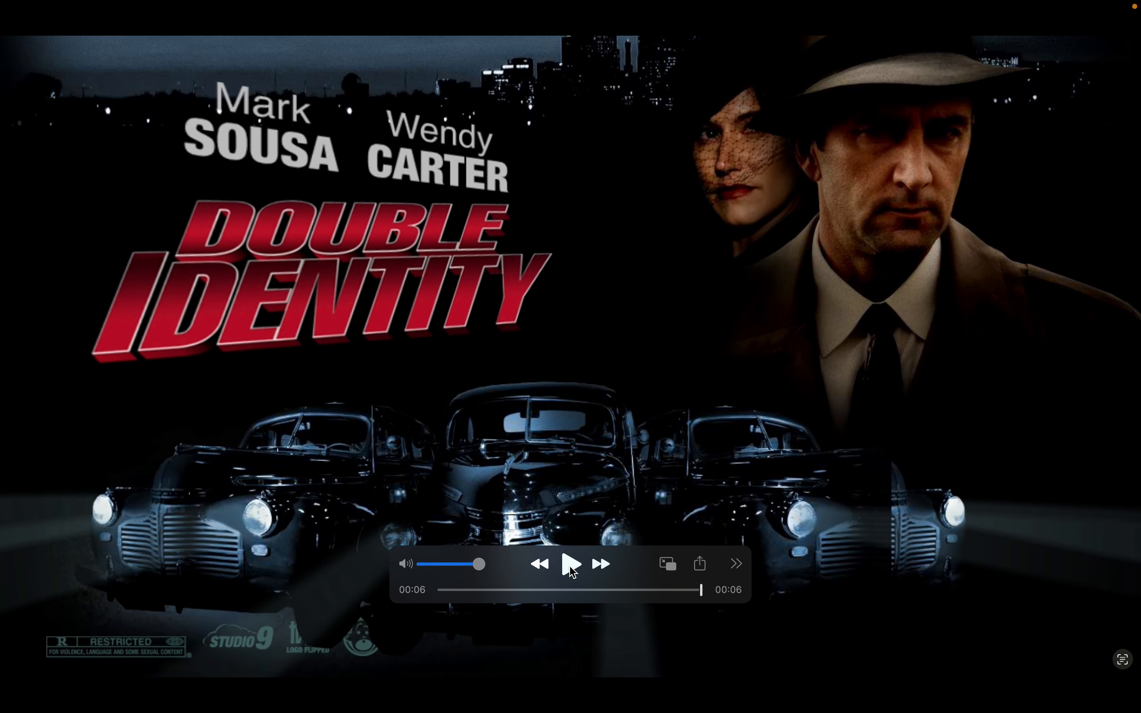
left_click(572, 572)
mouse_move(2, 2)
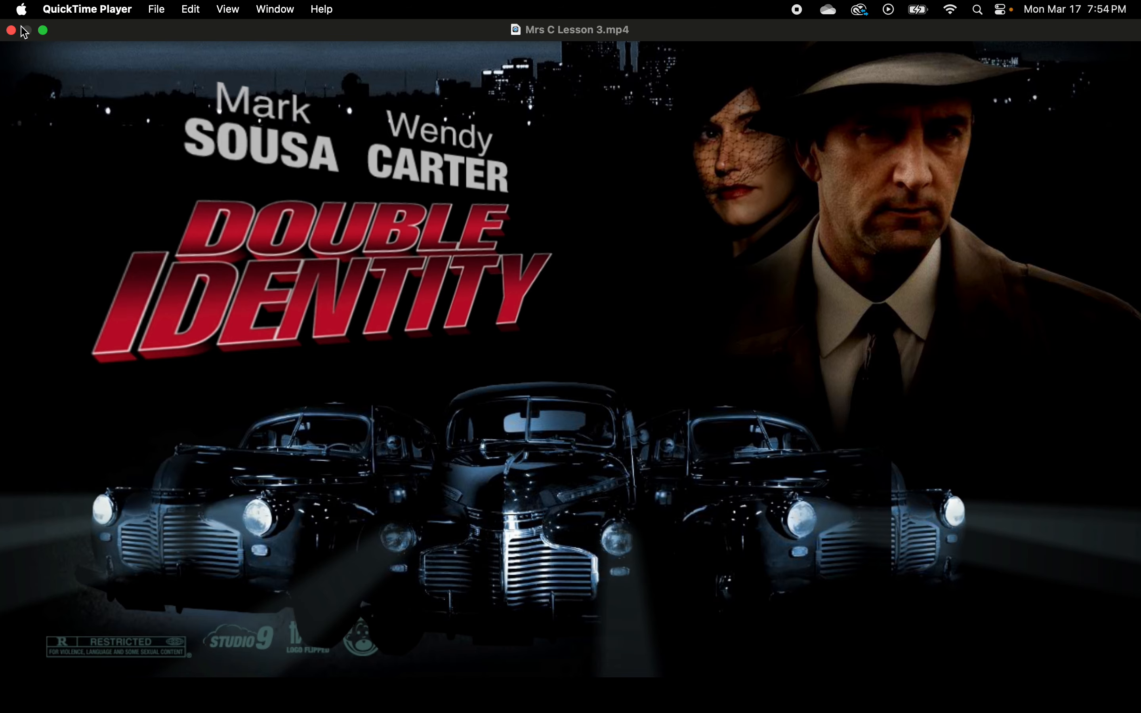
Close the preview and open 03Start.fla from the Animate Lesson 3 folder.
left_click(11, 29)
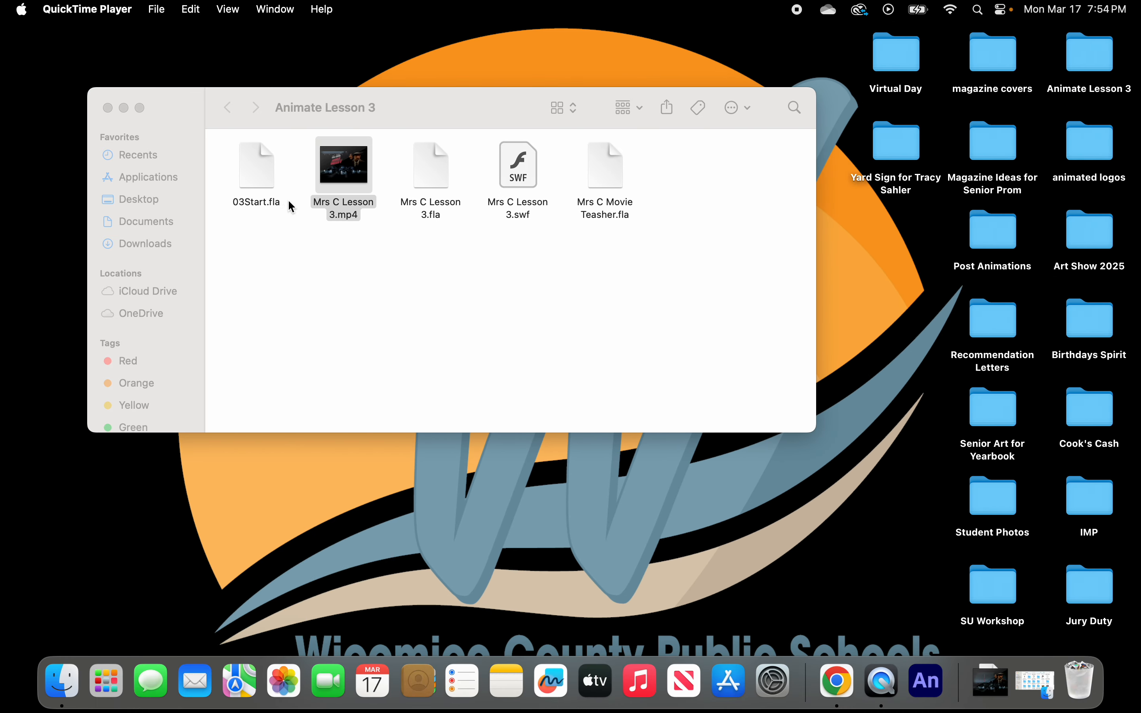
left_click(262, 172)
double_click(262, 171)
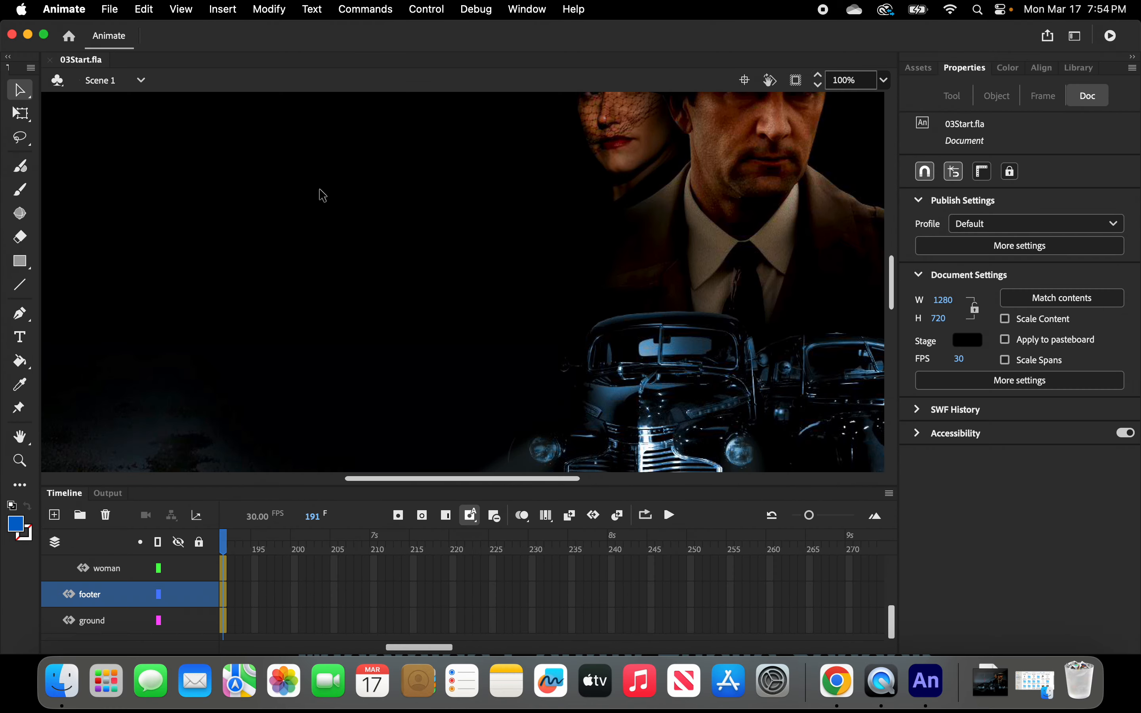
Save the document as Mrs C Movie Teaser.fla in the Animate Lesson 3 folder.
left_click(110, 9)
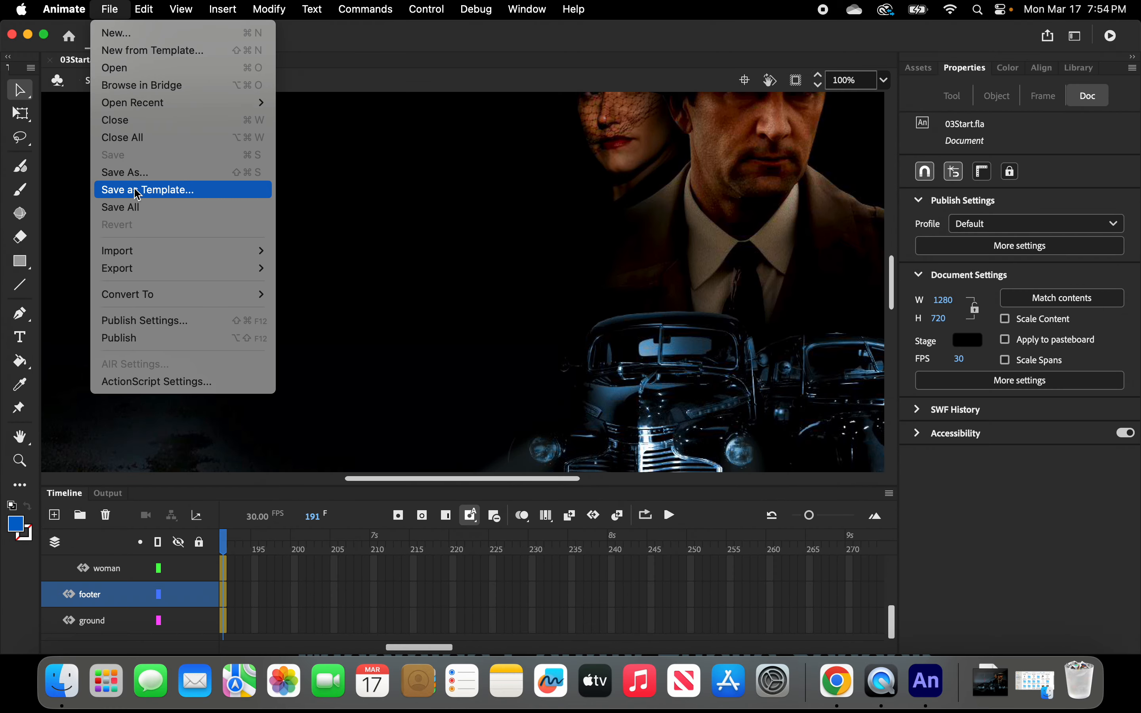
left_click(135, 174)
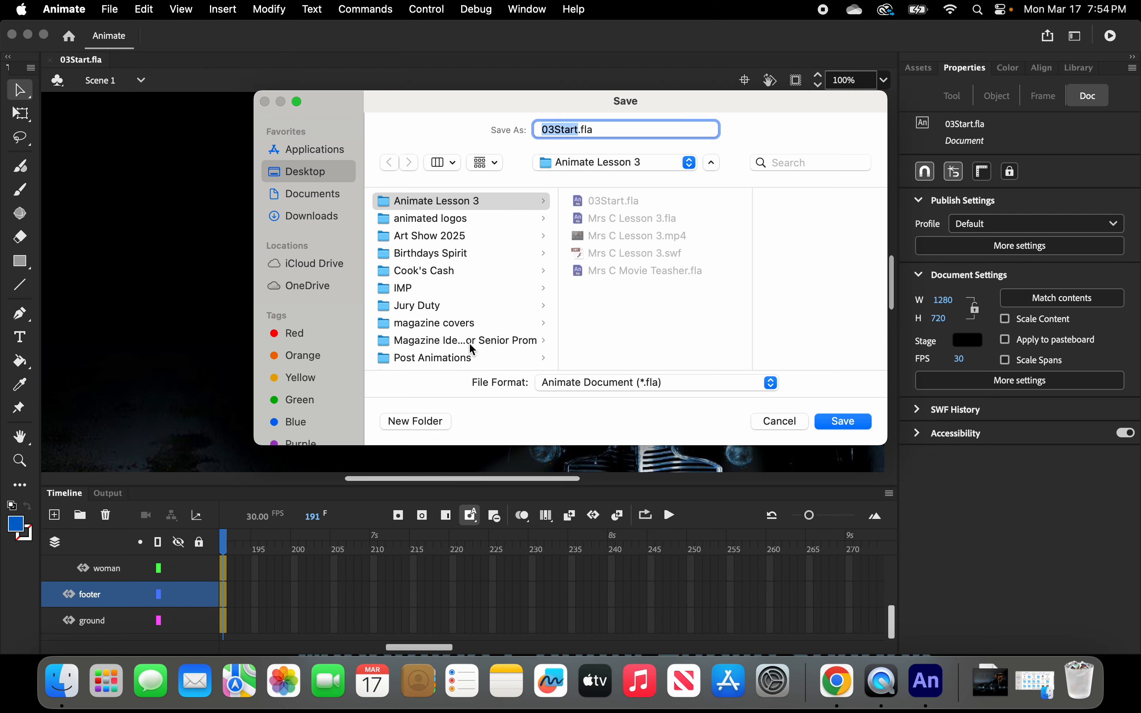
left_click(579, 129)
key("BackSpace")
key("BackSpace")
key("BackSpace")
key("BackSpace")
key("BackSpace")
key("BackSpace")
key("BackSpace")
type("Mr")
type("s C")
type(" Movie Tea")
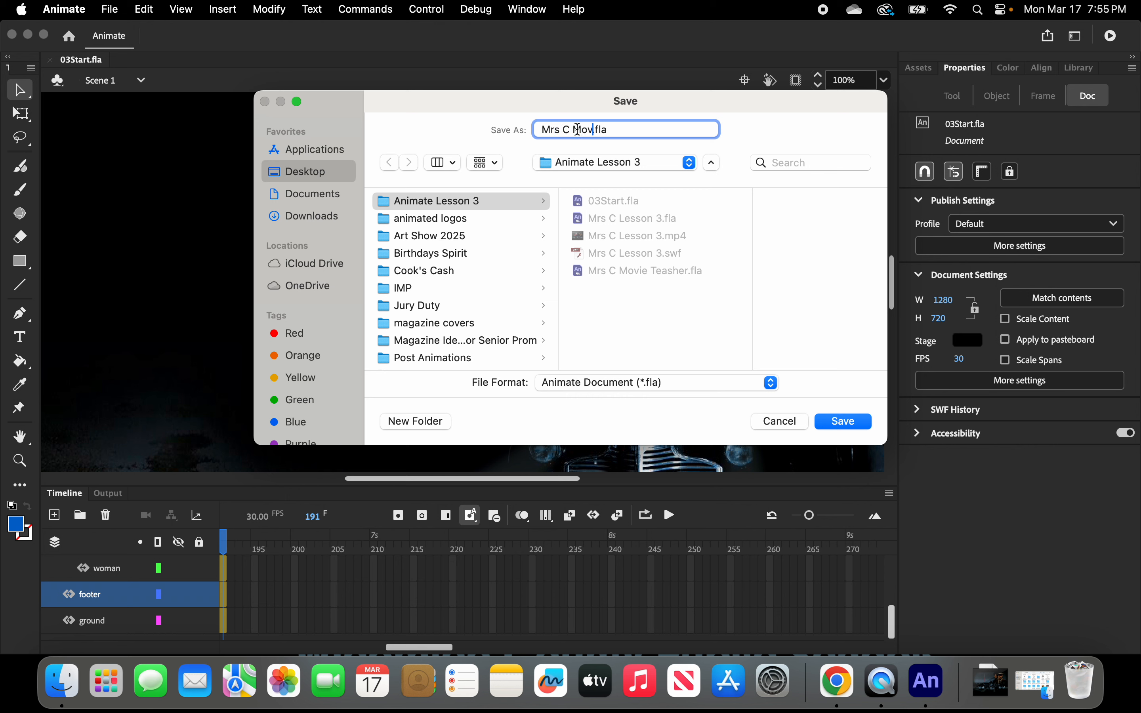
type("ser")
left_click(844, 422)
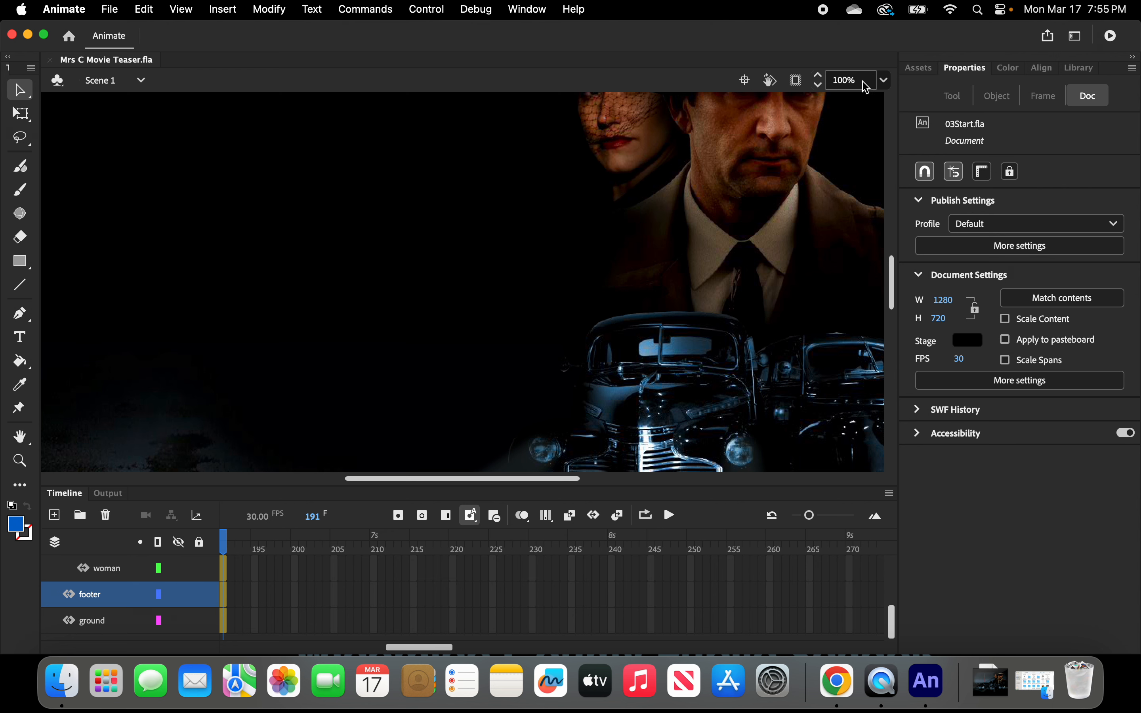
Zoom the stage out to 56% so the whole stage fits in the window.
left_click(886, 81)
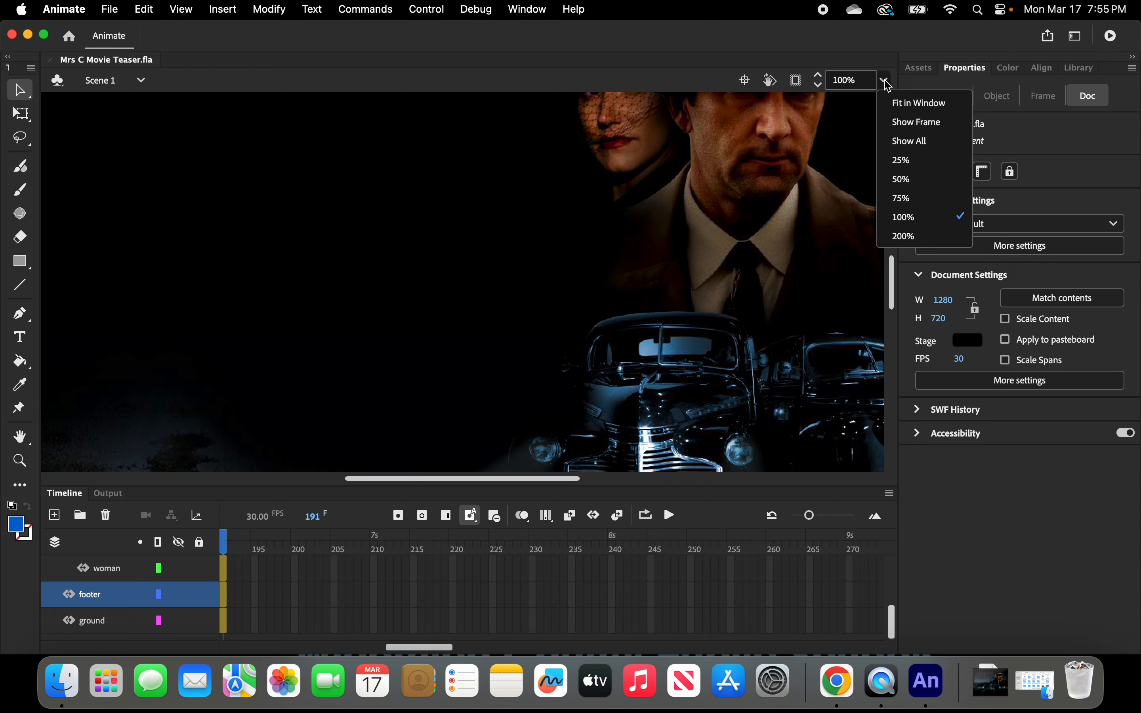
left_click(902, 105)
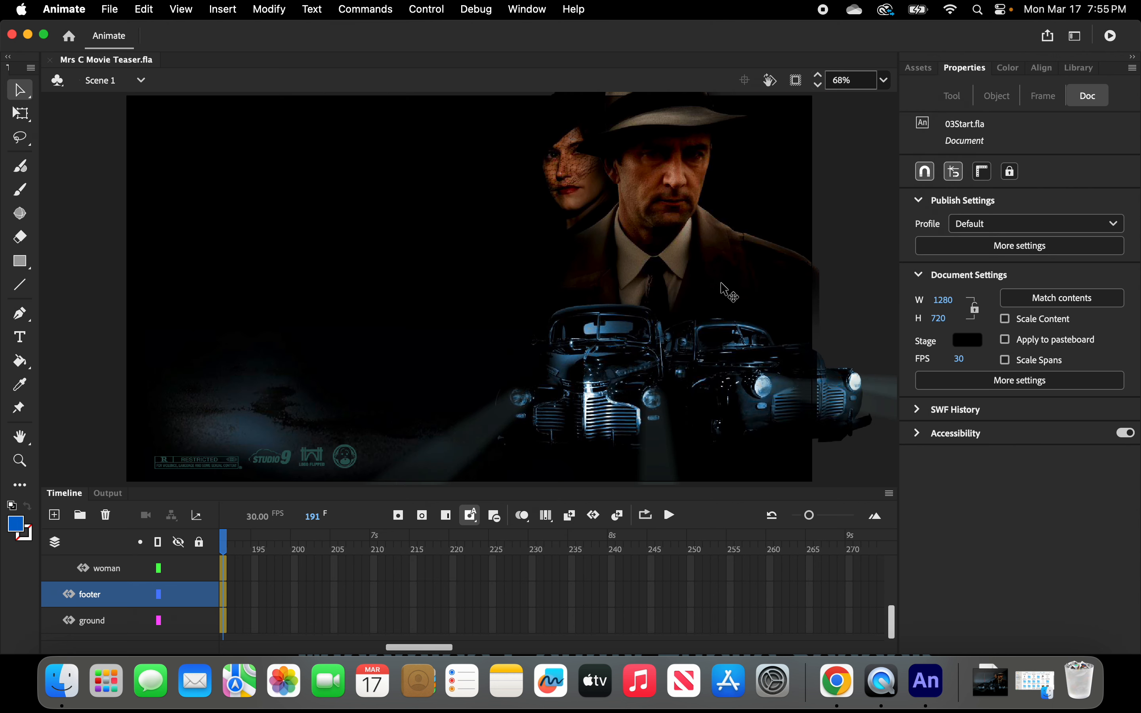
left_click(819, 85)
left_click(819, 86)
left_click(819, 86)
left_click(819, 86)
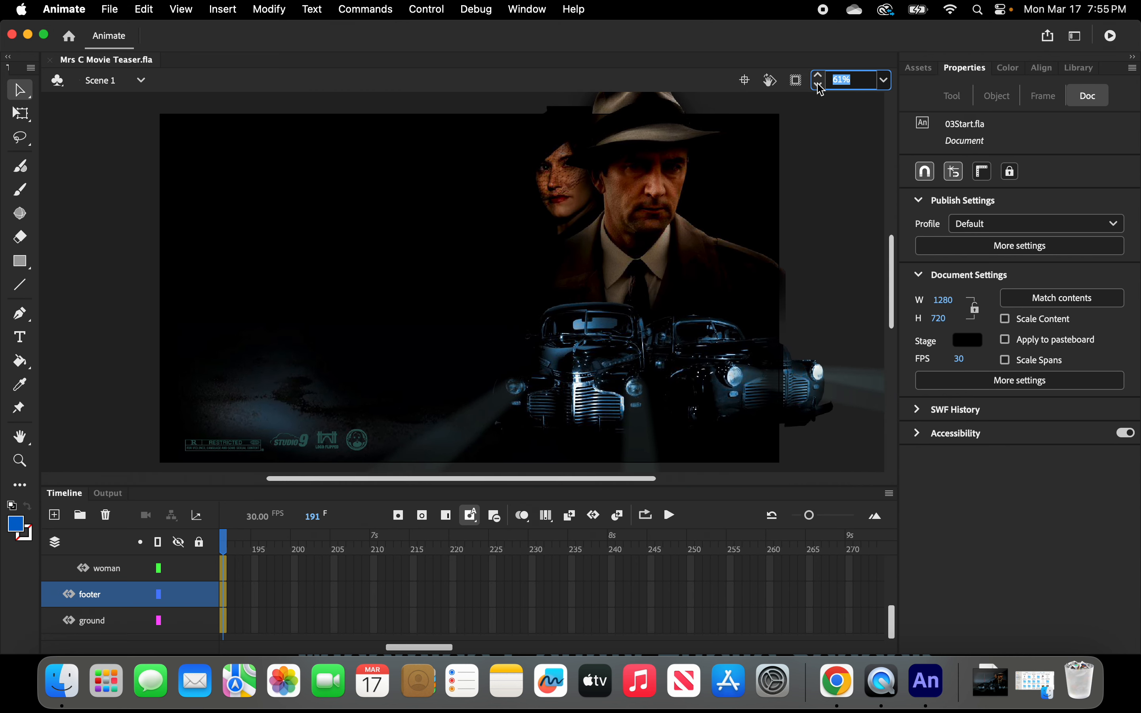
left_click(819, 85)
left_click(819, 86)
left_click(820, 86)
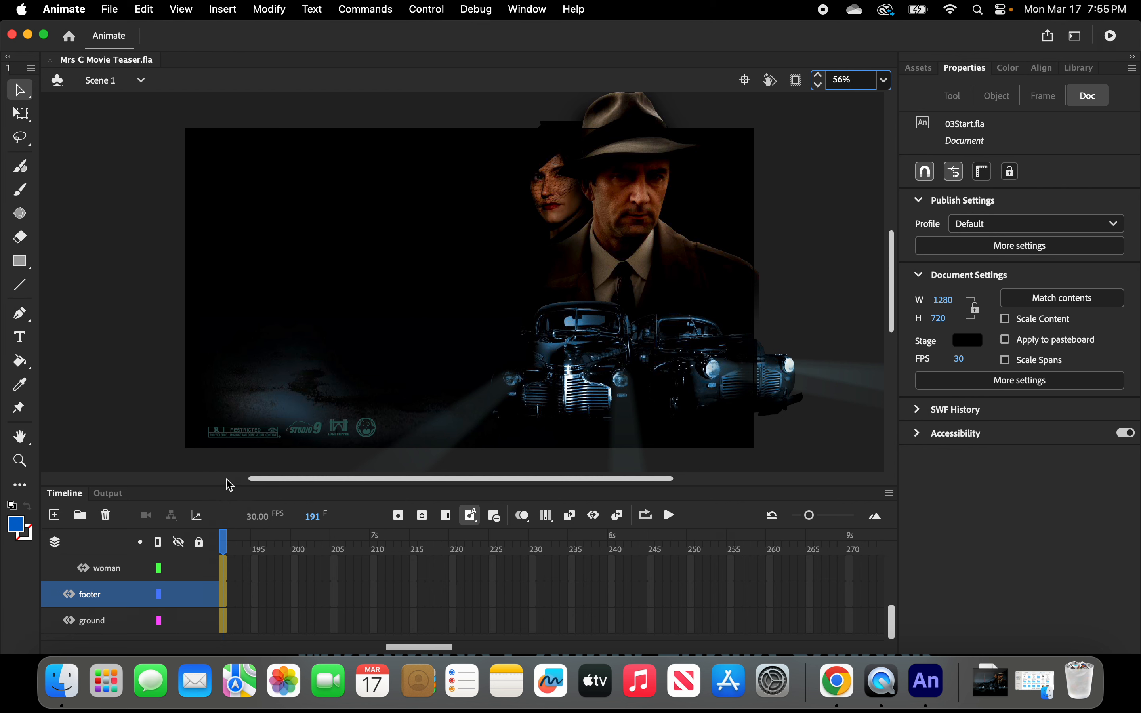
Enlarge the Timeline panel and switch its layer rows to the Short height.
left_click_drag(228, 489, 241, 325)
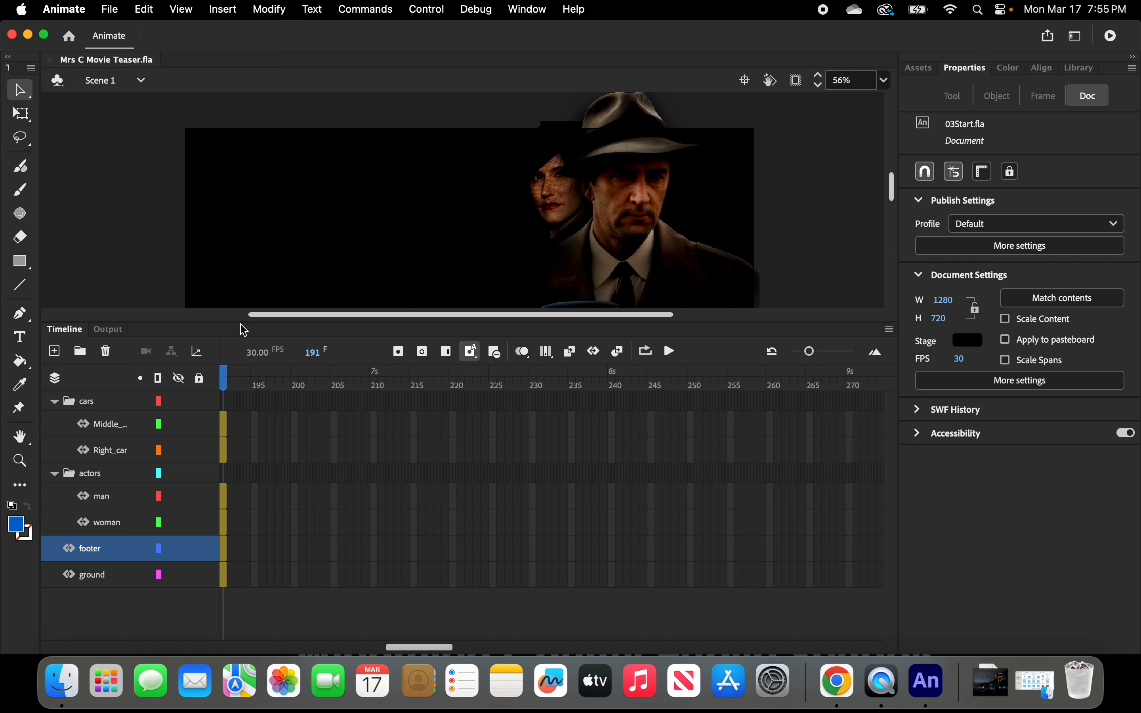
left_click(891, 330)
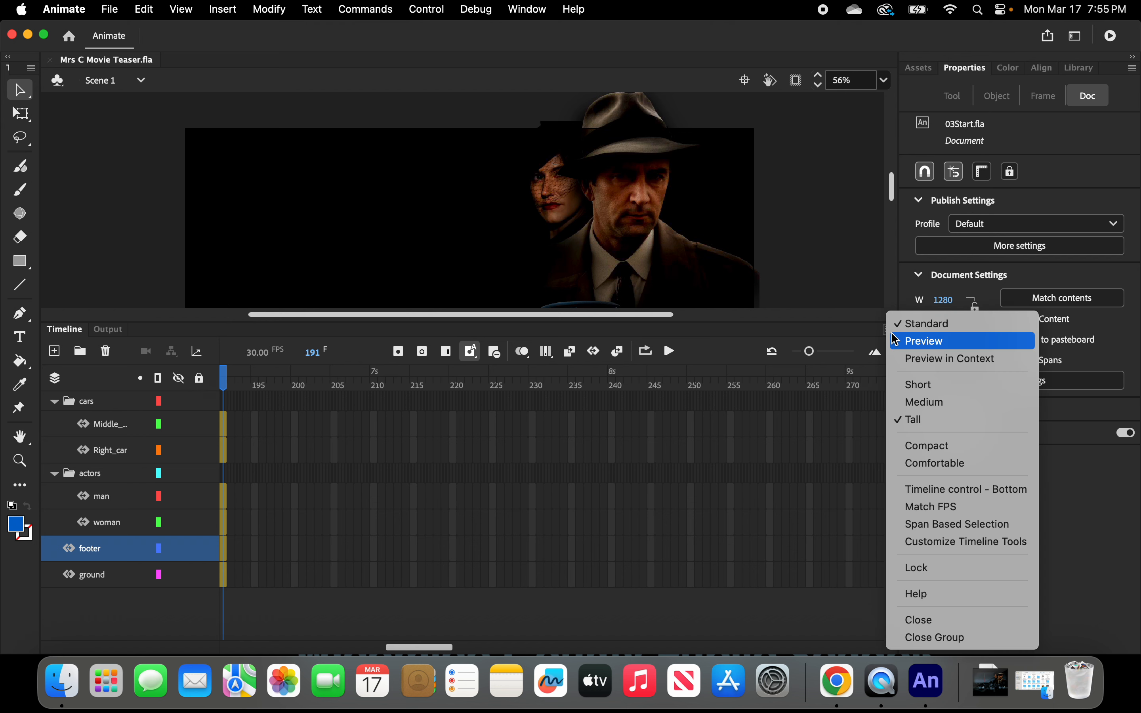
left_click(917, 386)
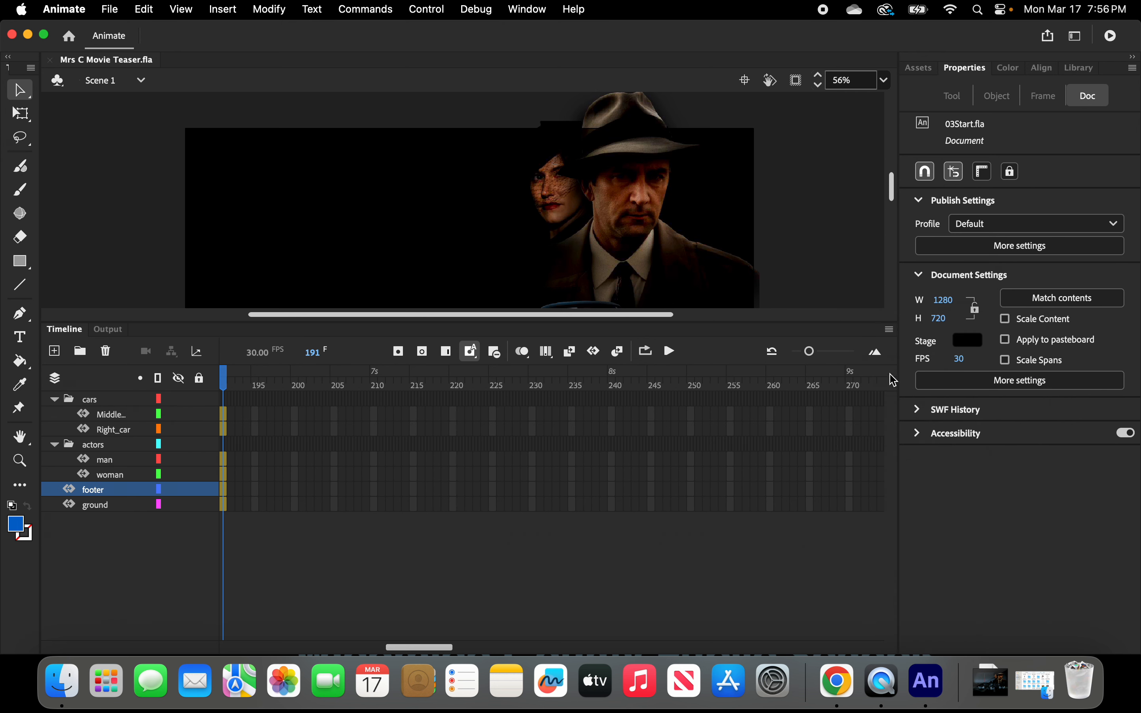
Lock the ground, footer, woman, man, actors, Right_car and Middle layers in the timeline.
left_click(891, 330)
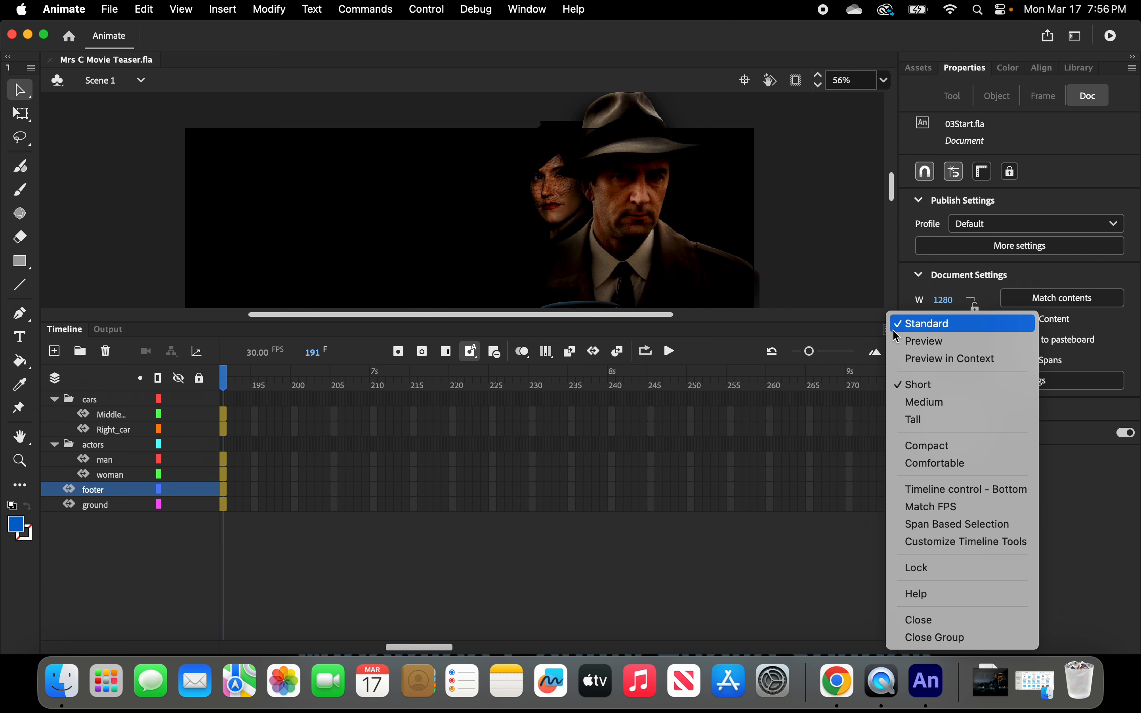
left_click(204, 510)
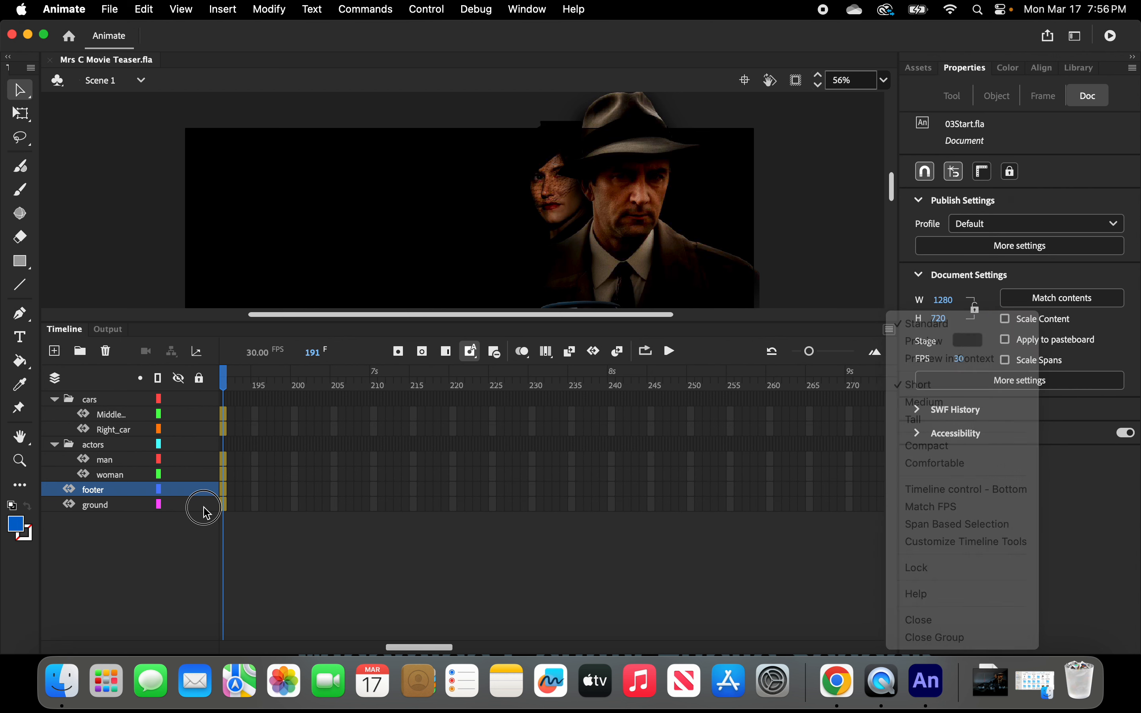
left_click(198, 493)
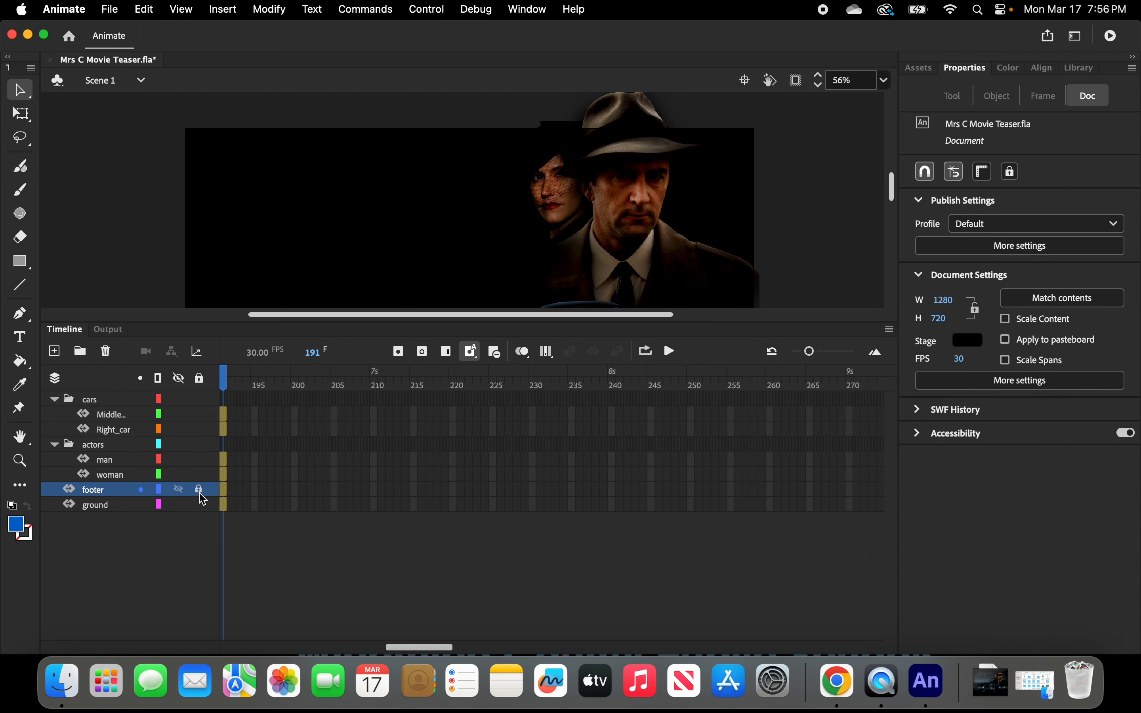
left_click(198, 505)
left_click(198, 473)
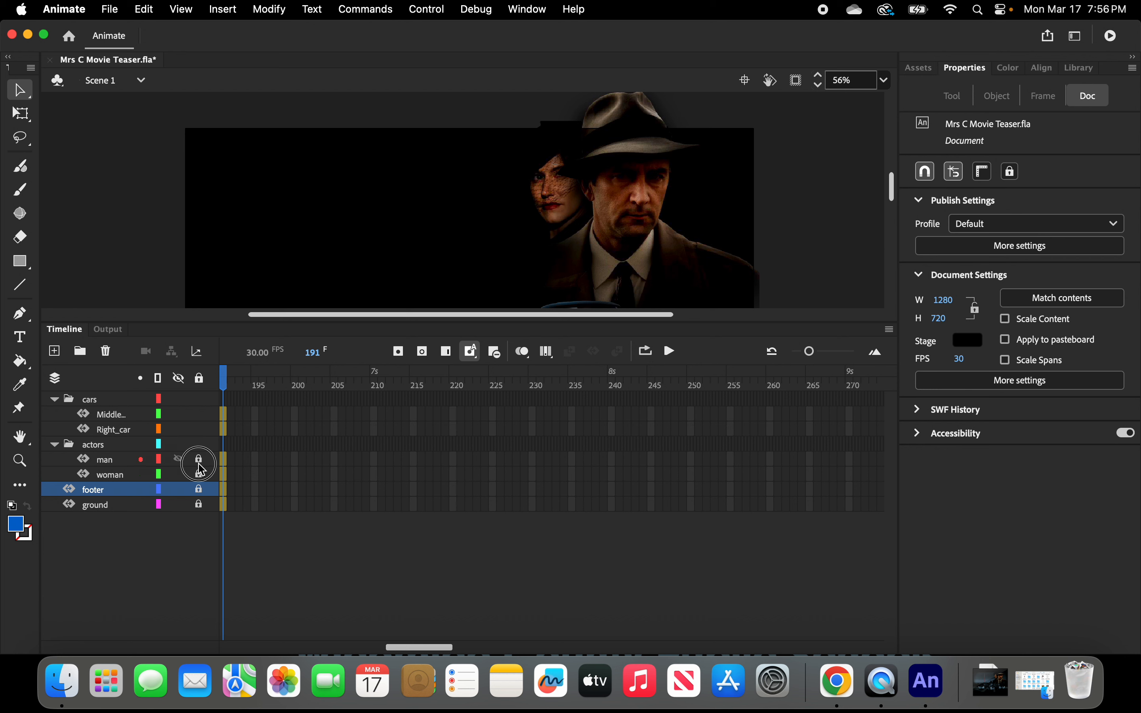
left_click(199, 459)
left_click(199, 444)
left_click(199, 429)
left_click(198, 414)
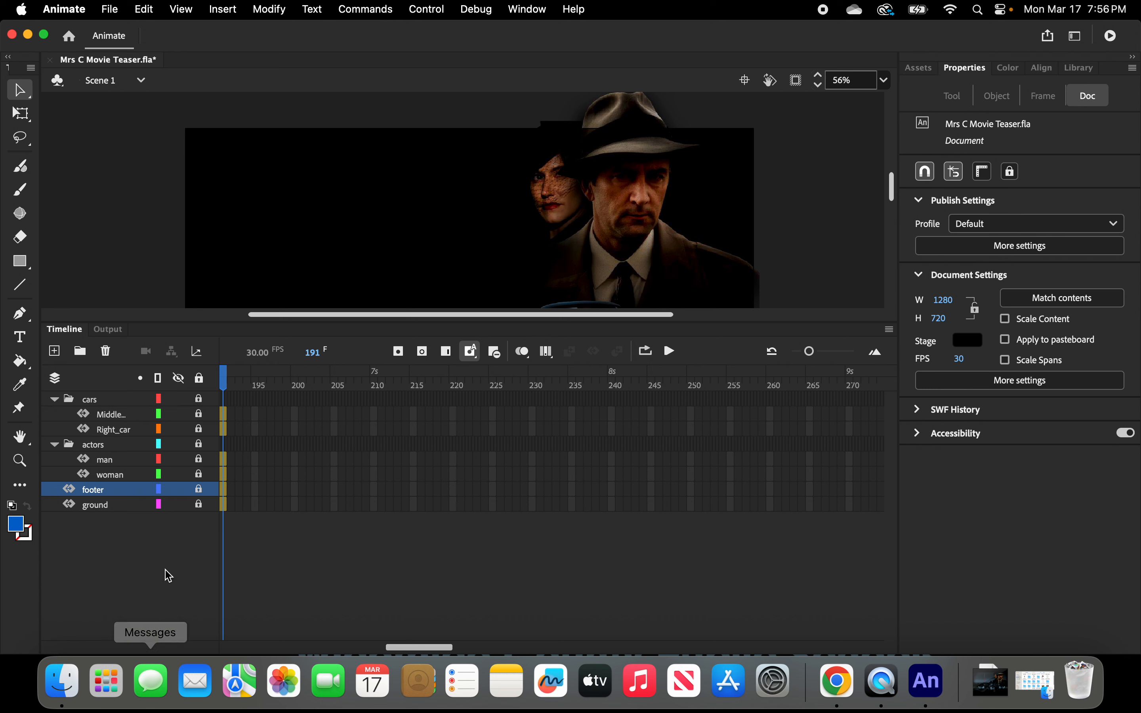
Add a new layer above the footer layer and name it city.
left_click(100, 497)
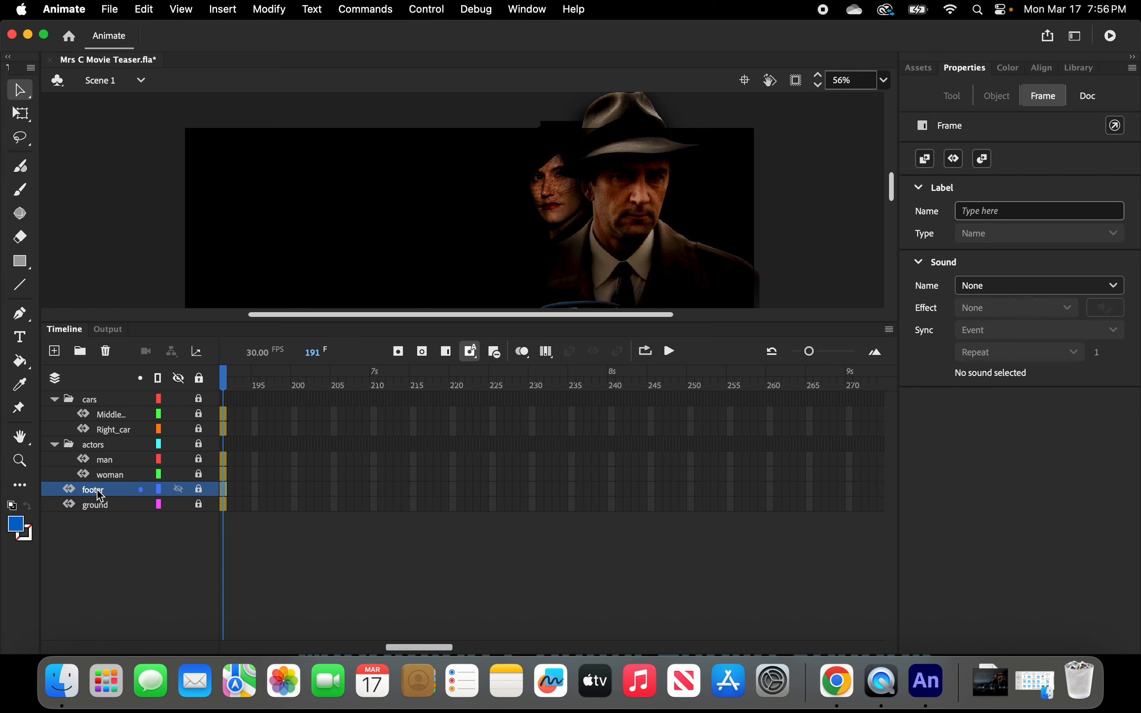
left_click(54, 351)
double_click(101, 489)
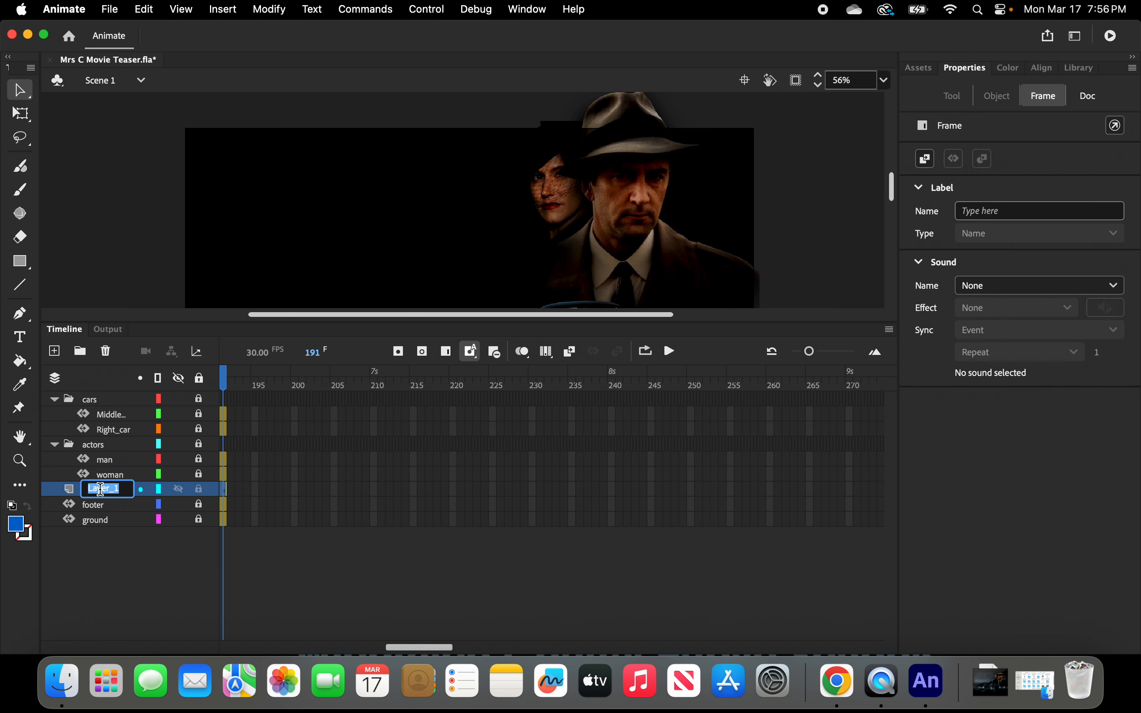
type("city")
left_click(112, 547)
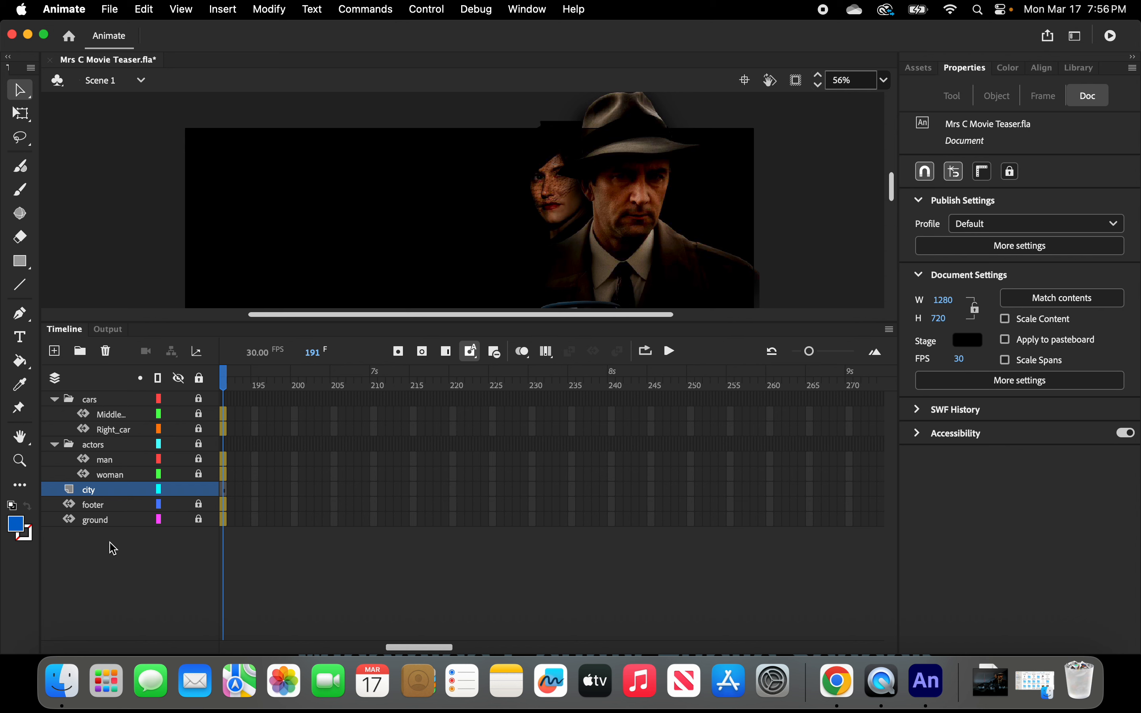
Drag cityBG.jpg from the Library onto the stage at frame 10 of the city layer.
left_click_drag(429, 646, 254, 644)
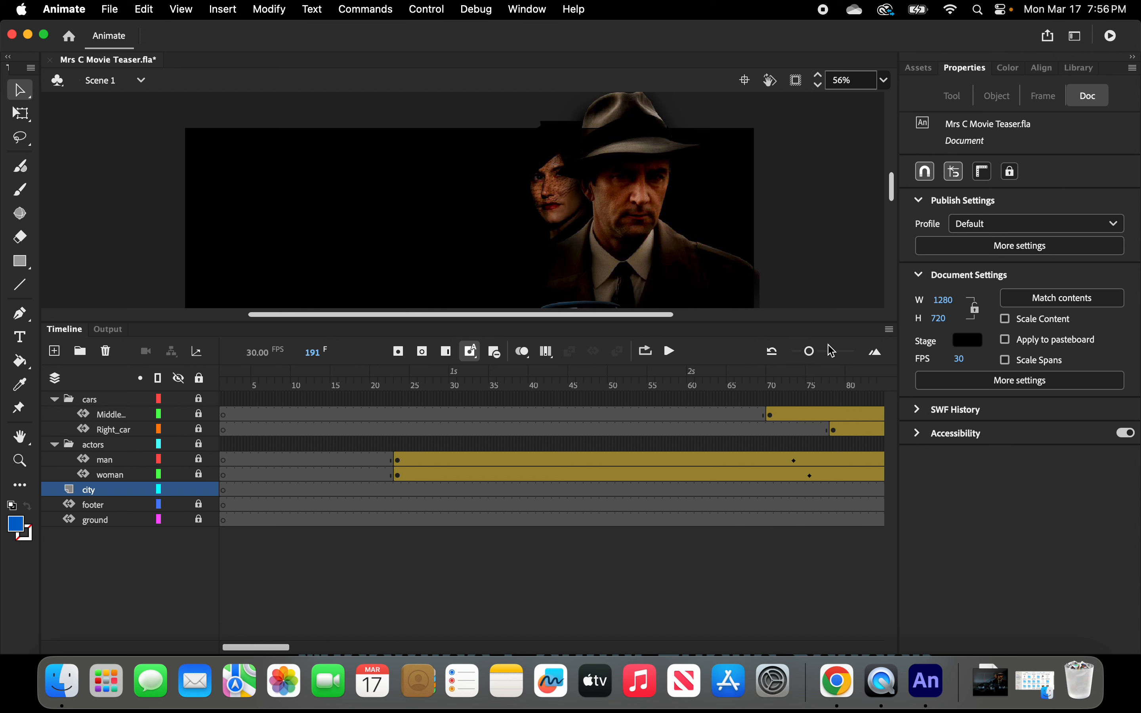
left_click_drag(808, 352, 792, 352)
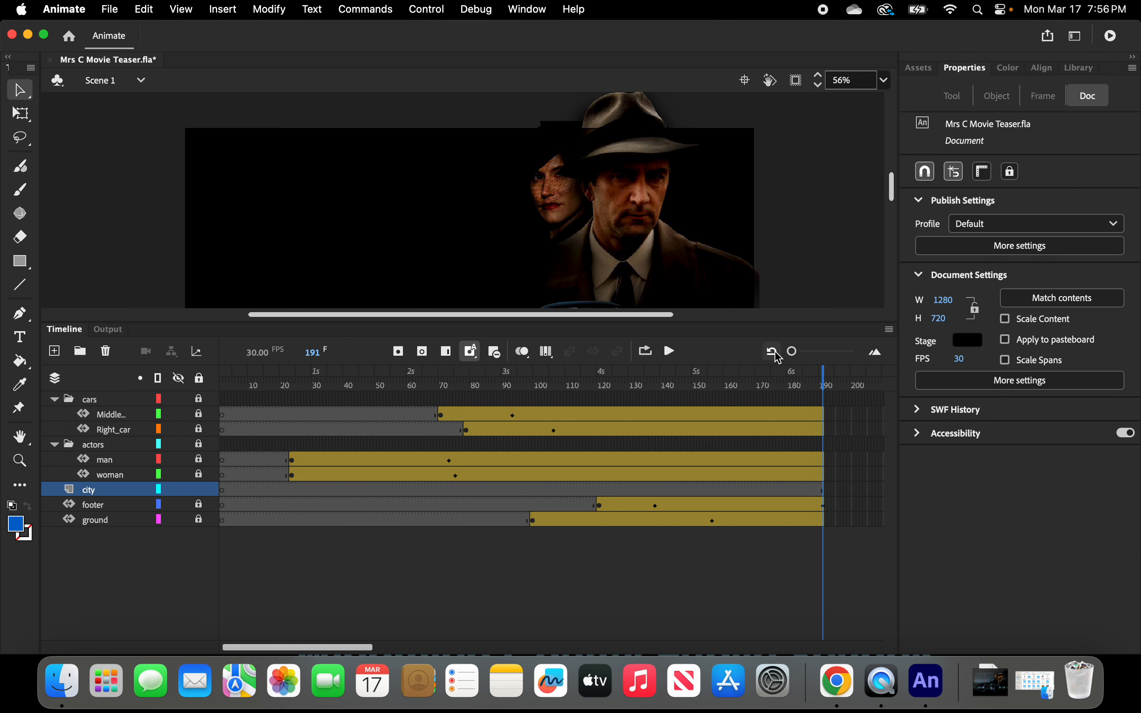
left_click_drag(339, 647, 329, 645)
left_click(252, 490)
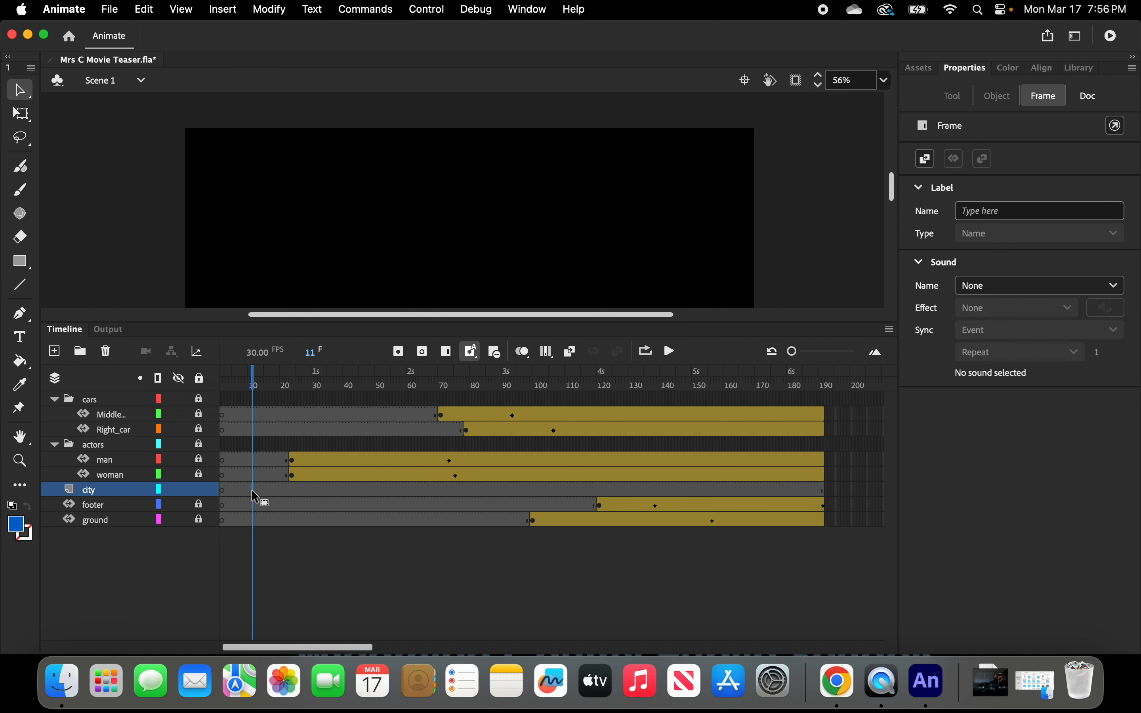
left_click_drag(792, 351, 808, 351)
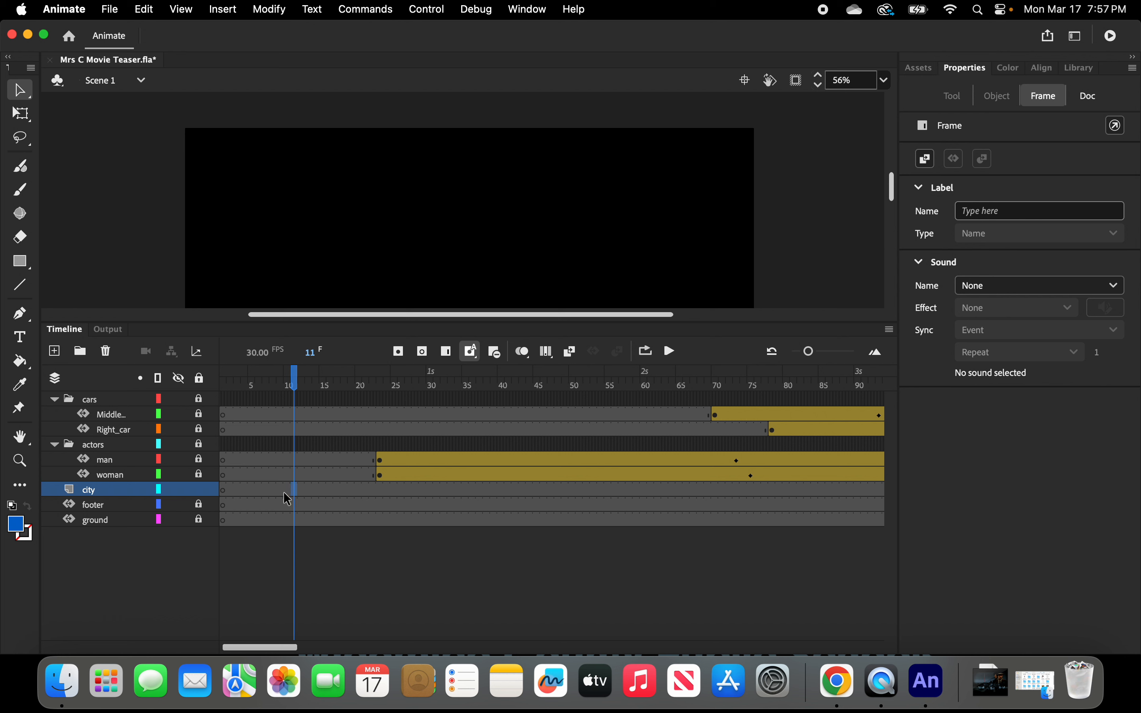
left_click(288, 488)
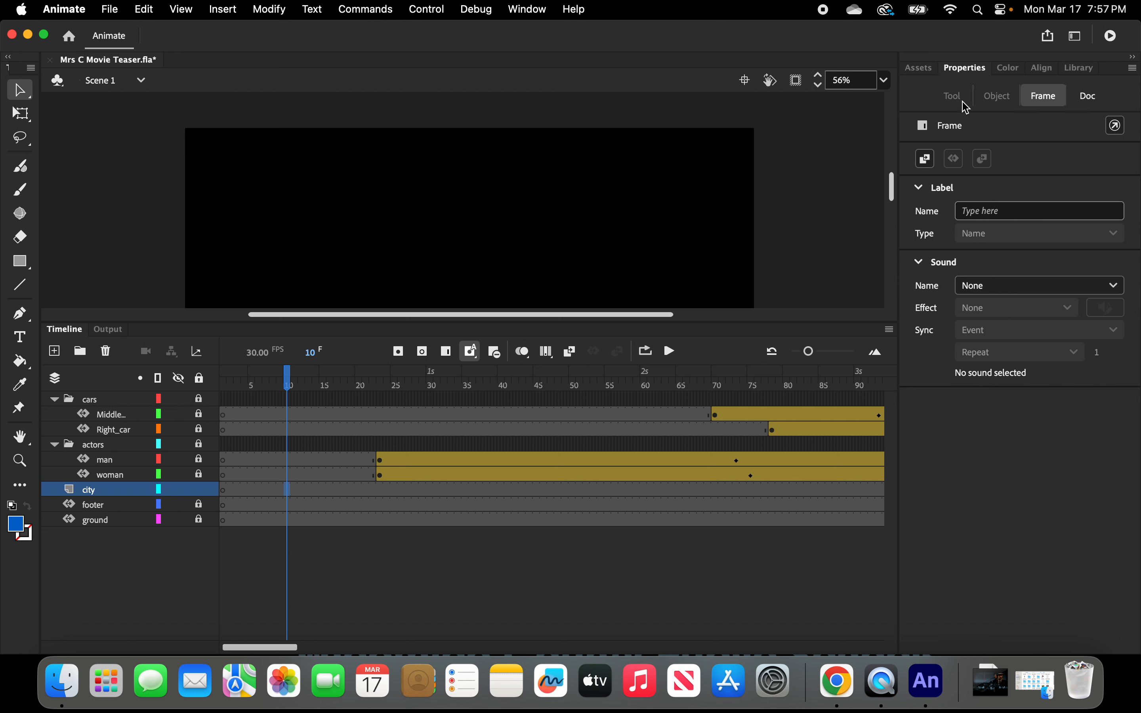
left_click(1079, 70)
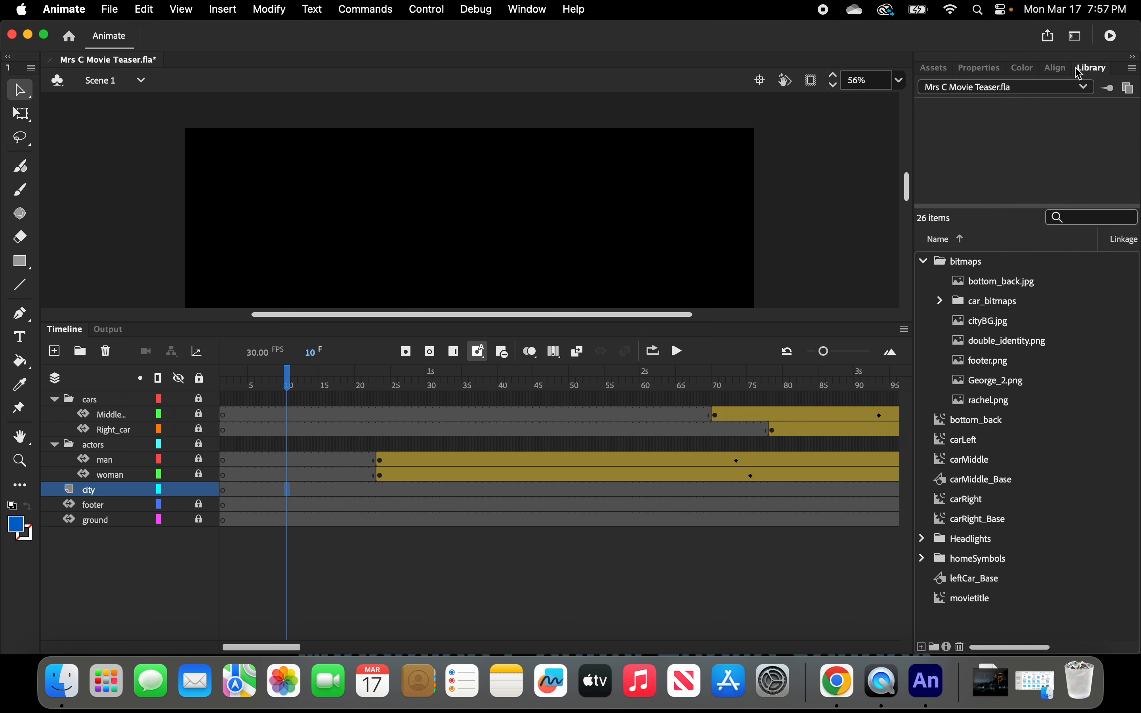
left_click(987, 325)
left_click_drag(987, 328, 474, 250)
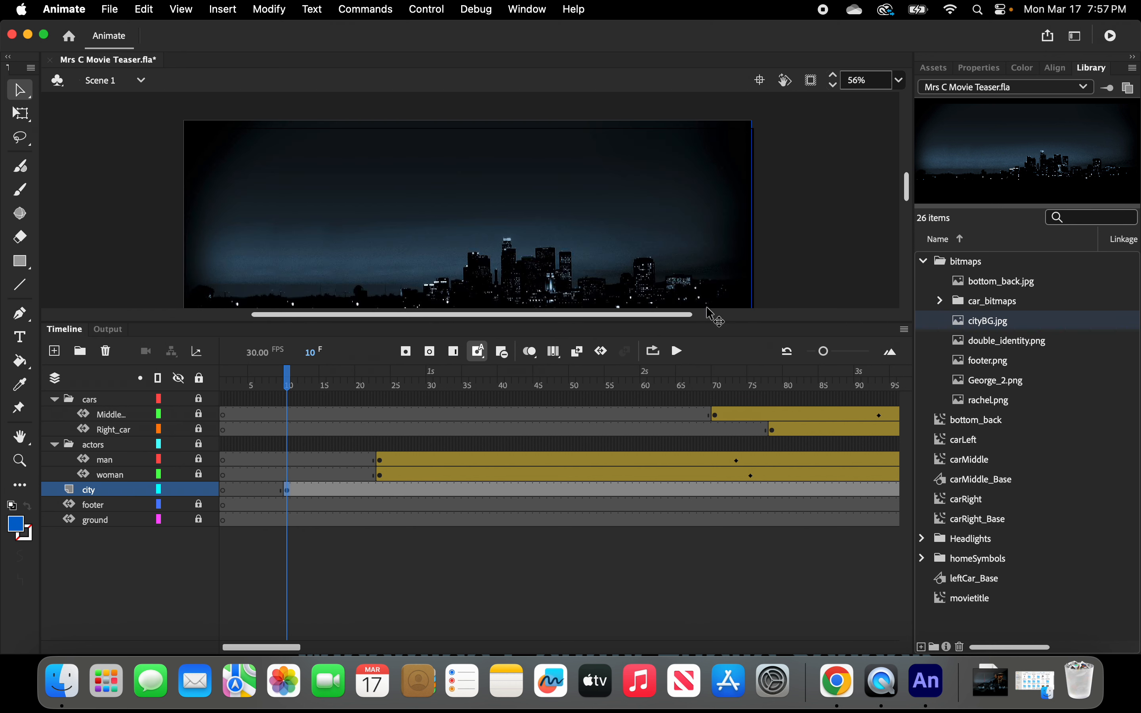
Position the city background bitmap at X 0 and Y 90.
left_click_drag(709, 324, 708, 441)
left_click_drag(708, 434, 708, 433)
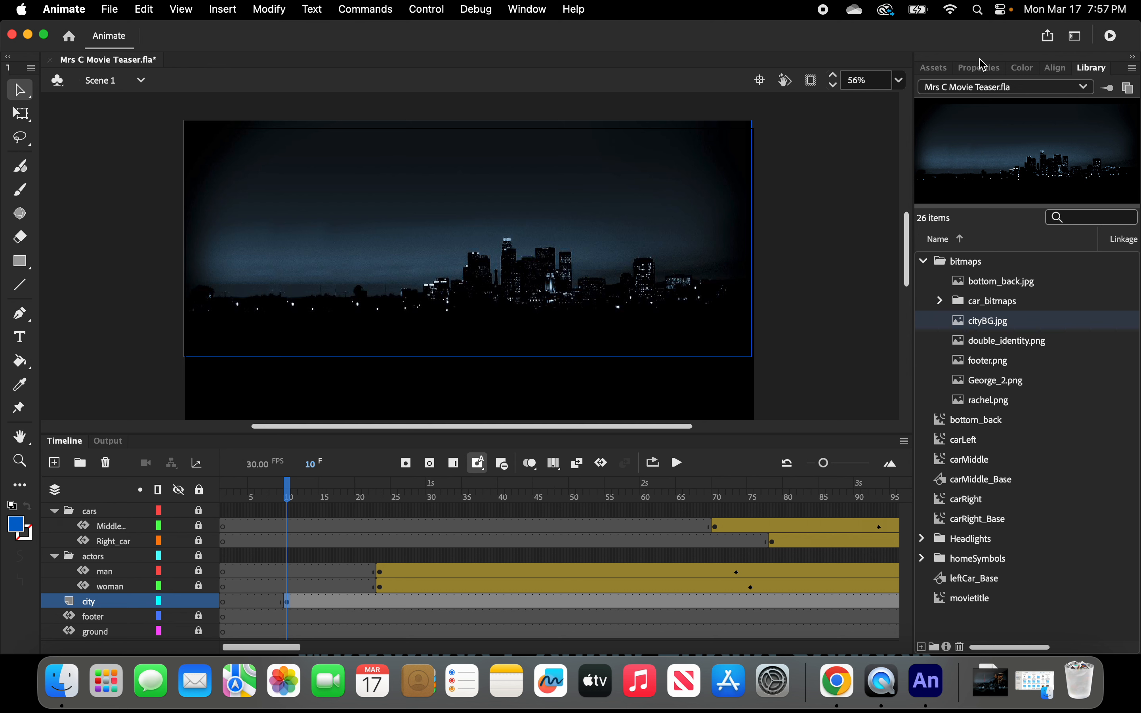
left_click(983, 69)
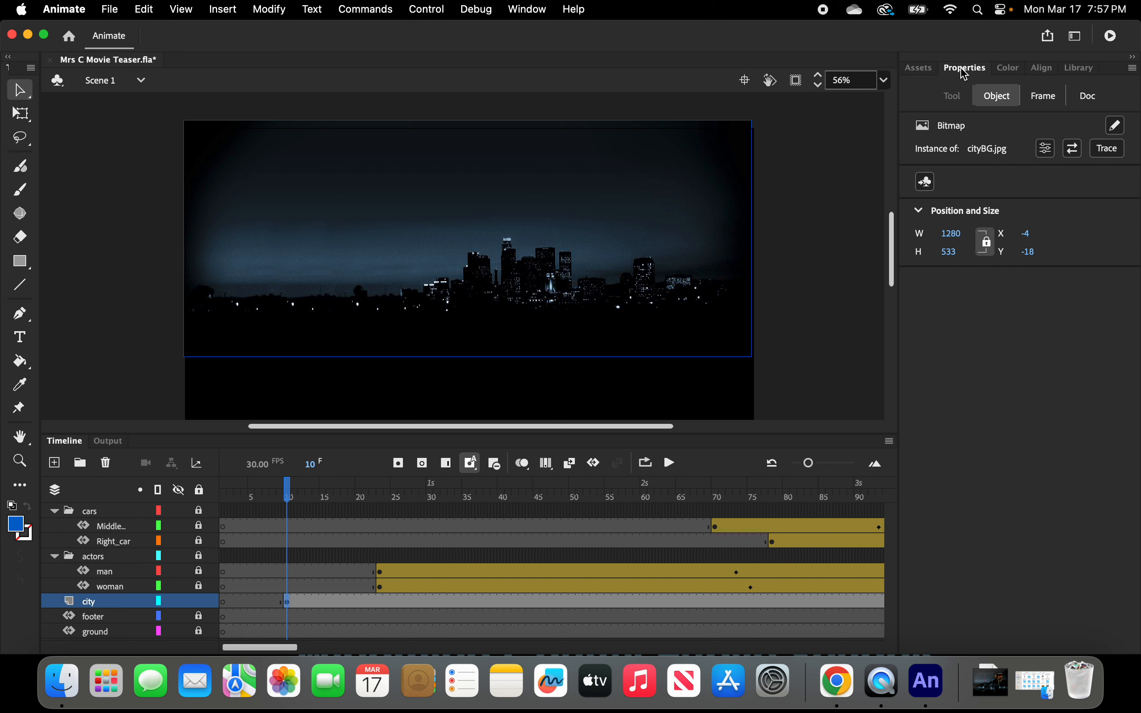
left_click(1031, 235)
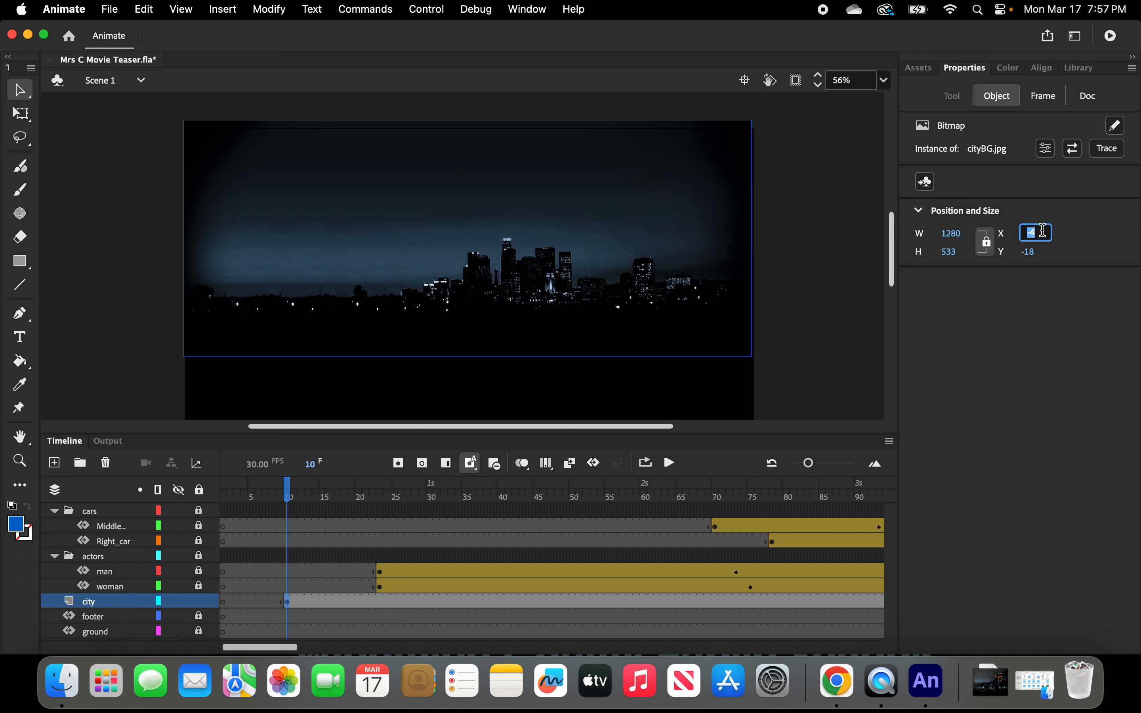
type("0")
key("Return")
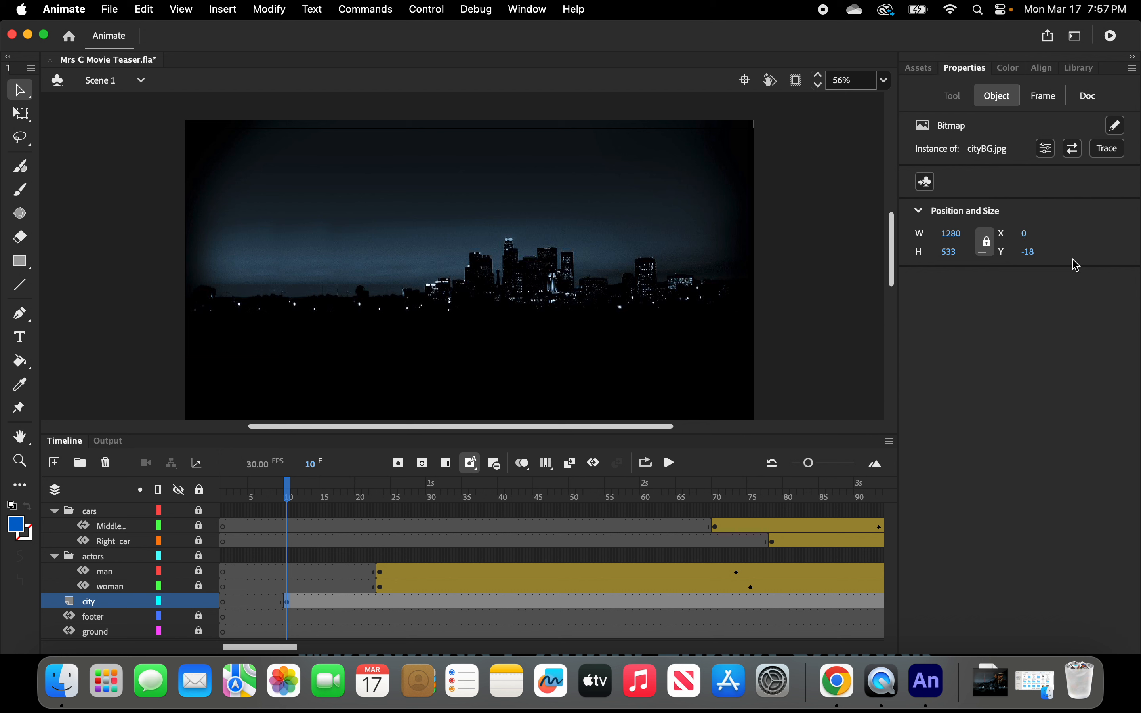
left_click(1031, 253)
left_click(1042, 252)
key("cmd+a")
key("BackSpace")
type("90")
key("Return")
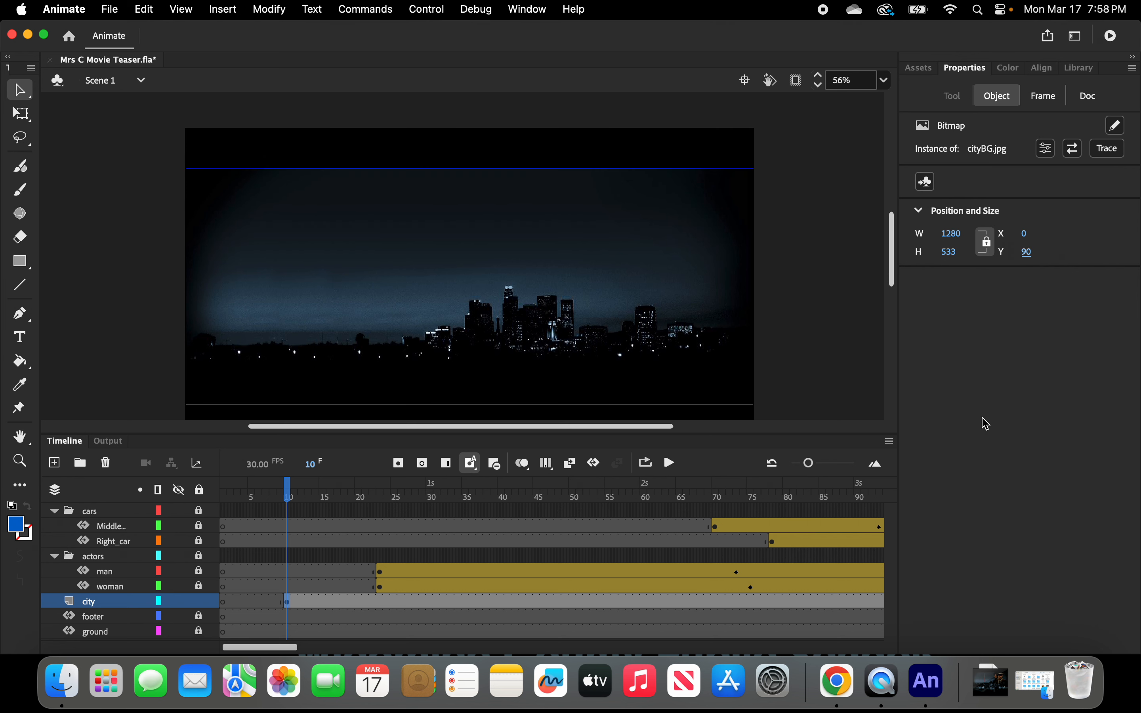
Create a motion tween on the city layer at frame 10, converting the bitmap to a symbol.
left_click(985, 421)
left_click(288, 603)
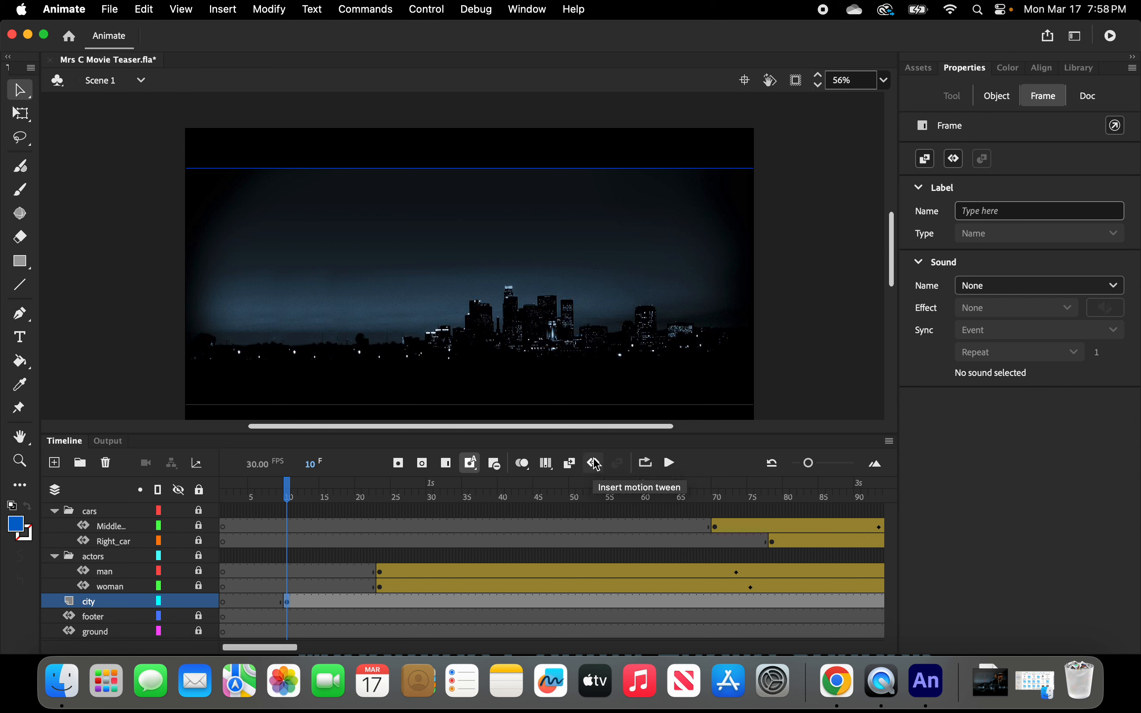
right_click(288, 608)
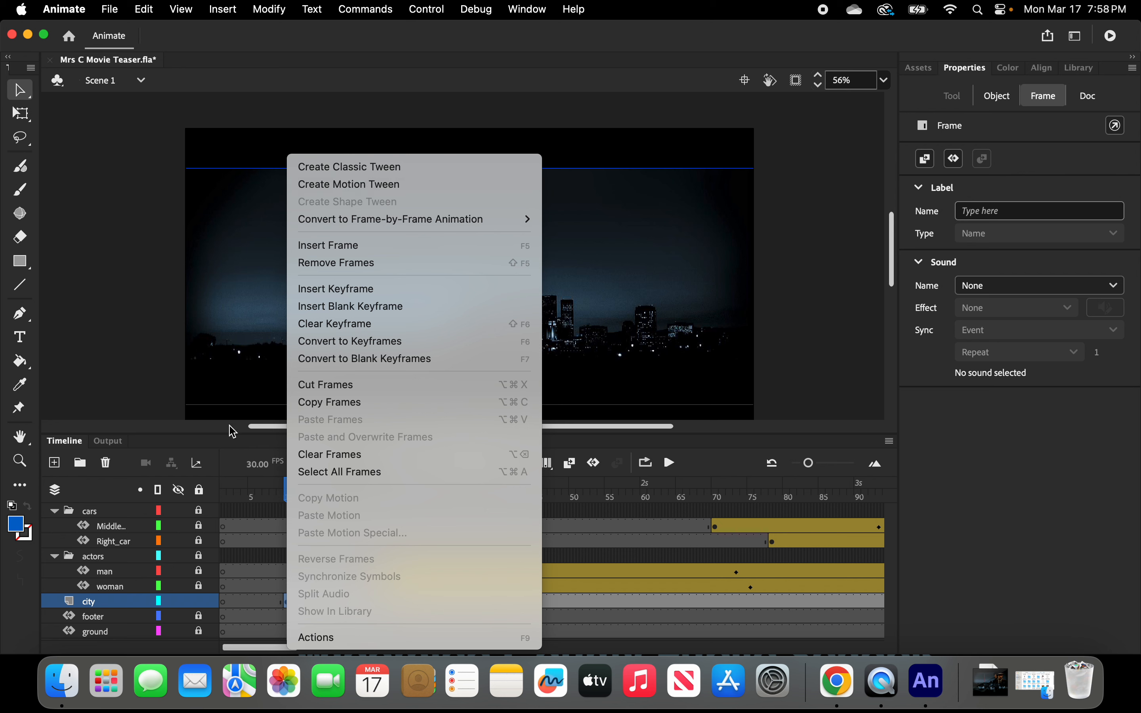
left_click(141, 352)
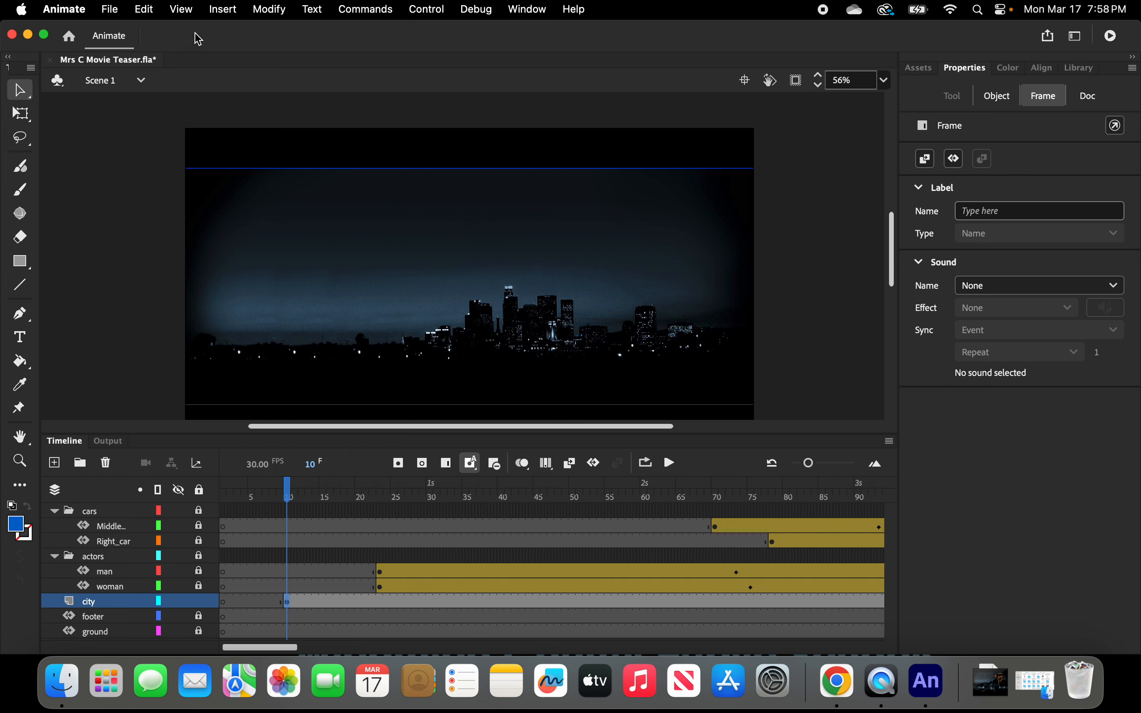
left_click(224, 13)
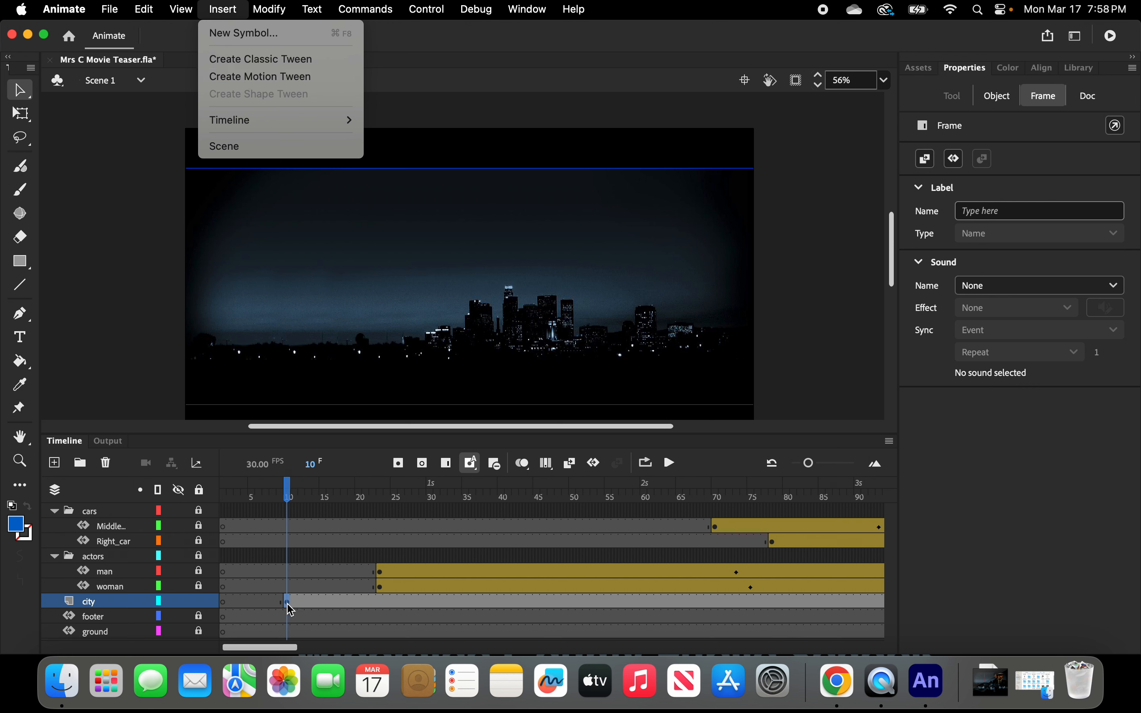
left_click(595, 465)
left_click(595, 464)
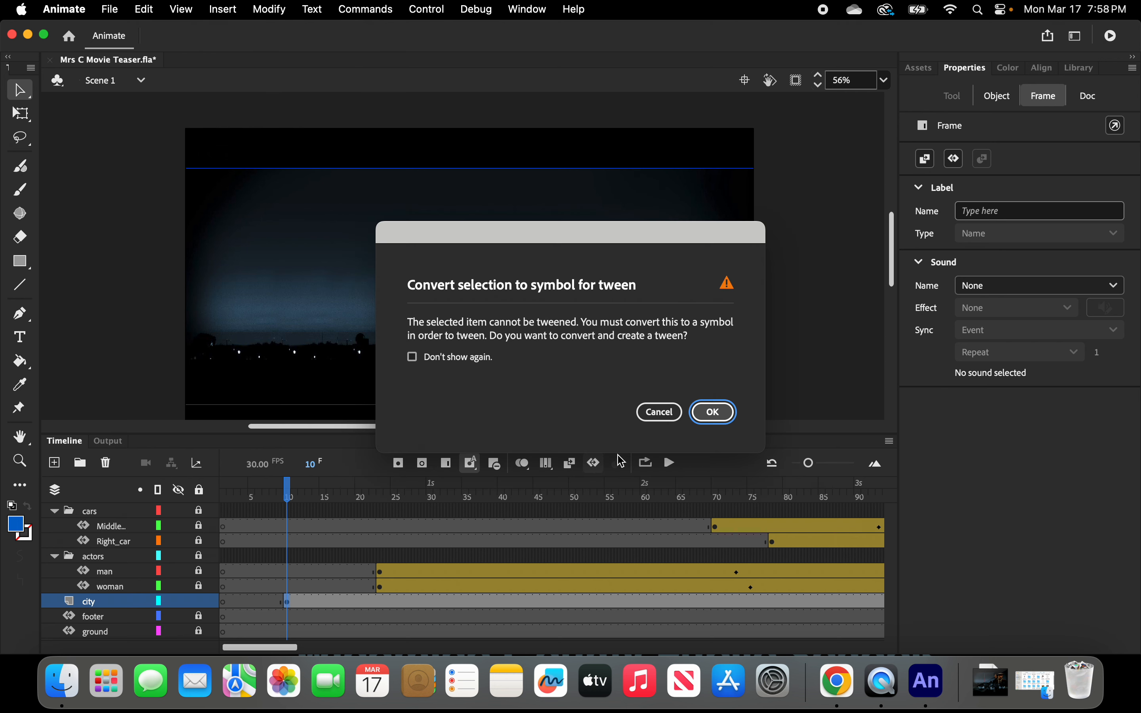
left_click(719, 417)
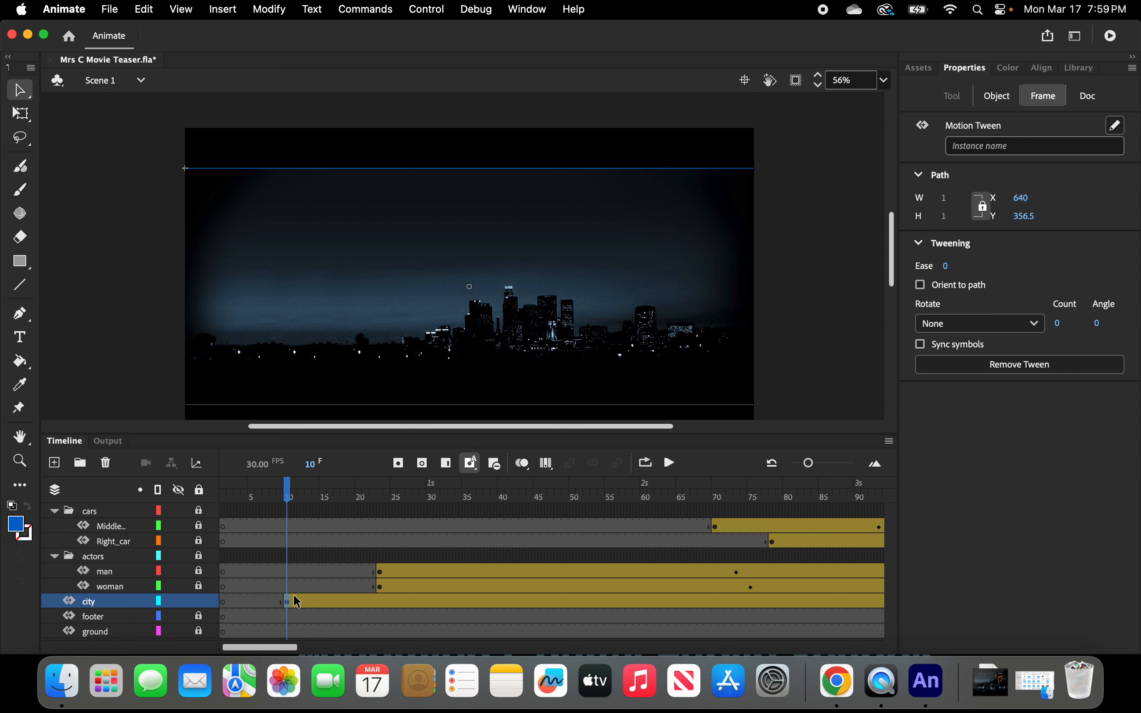
At frame 60, move the city symbol upward to about Y -314.
left_click_drag(295, 499, 647, 495)
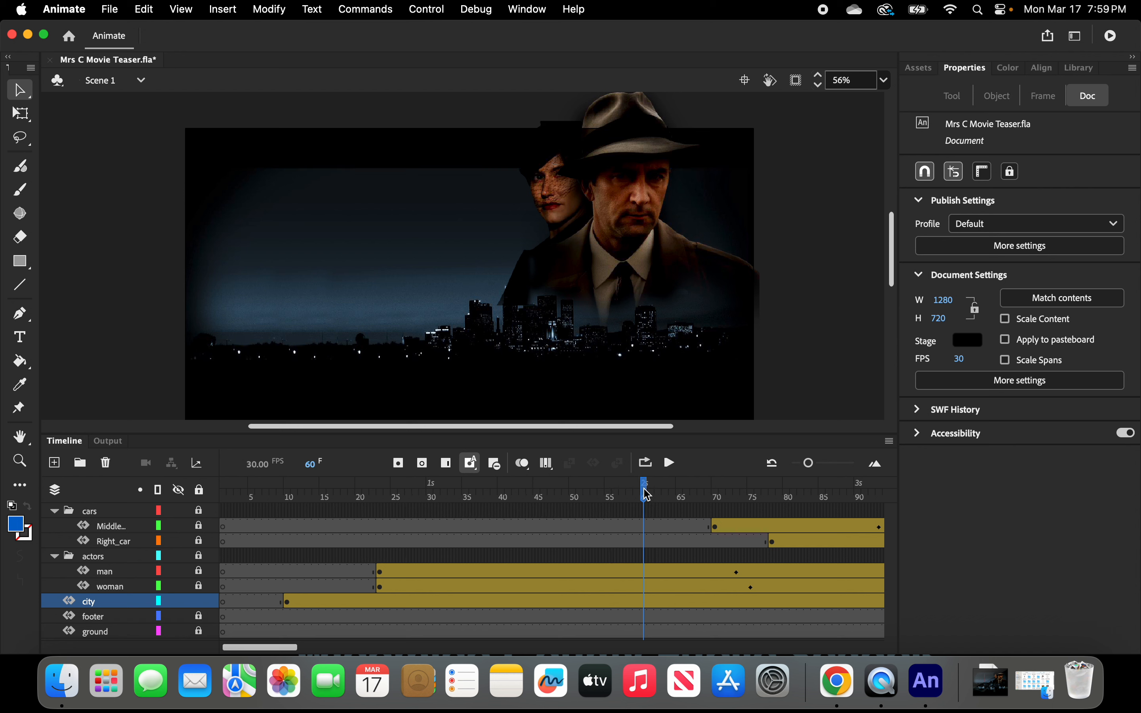
left_click(645, 602)
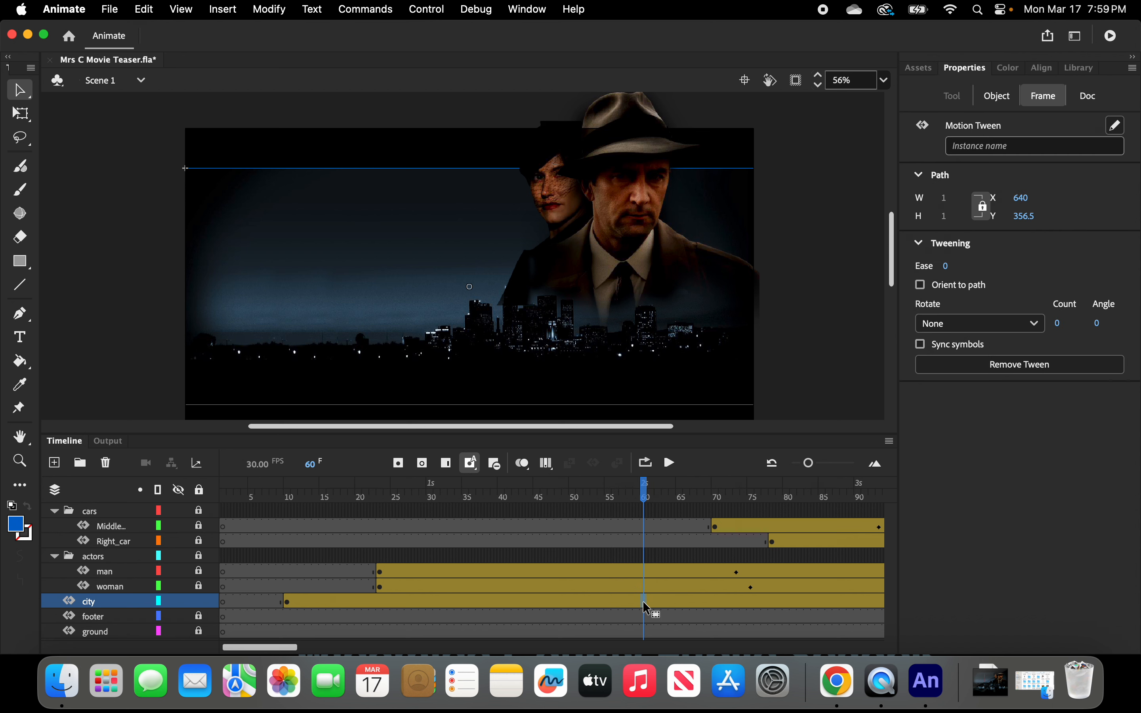
left_click(474, 348)
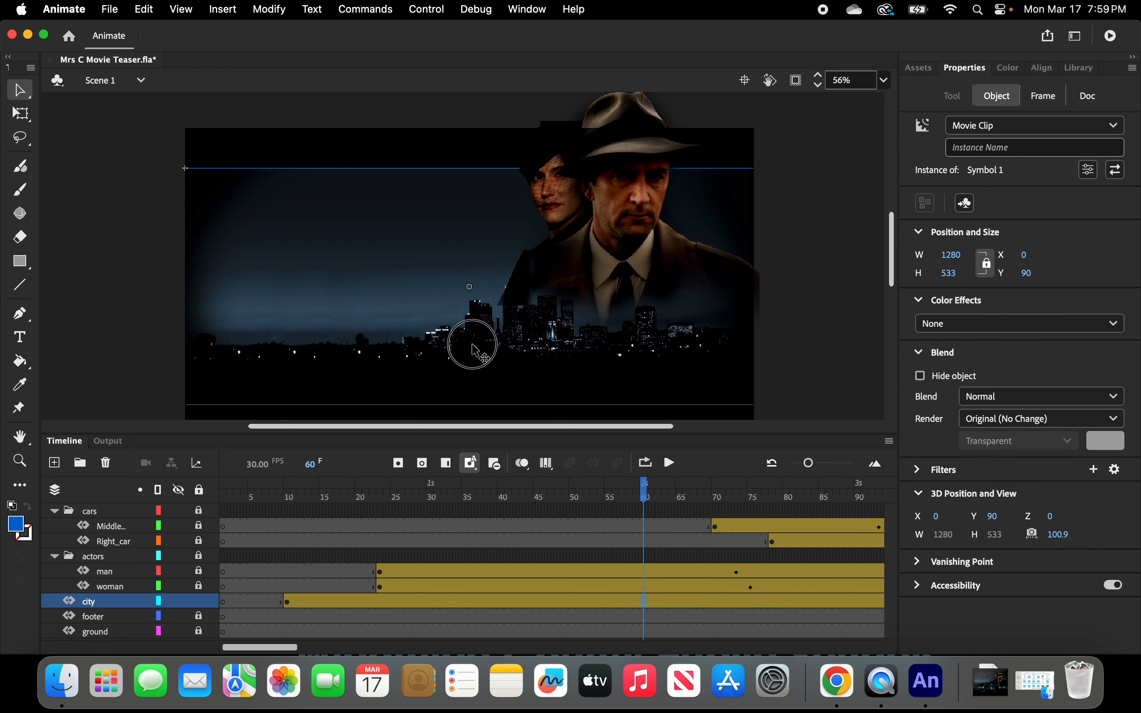
left_click_drag(474, 348, 451, 168)
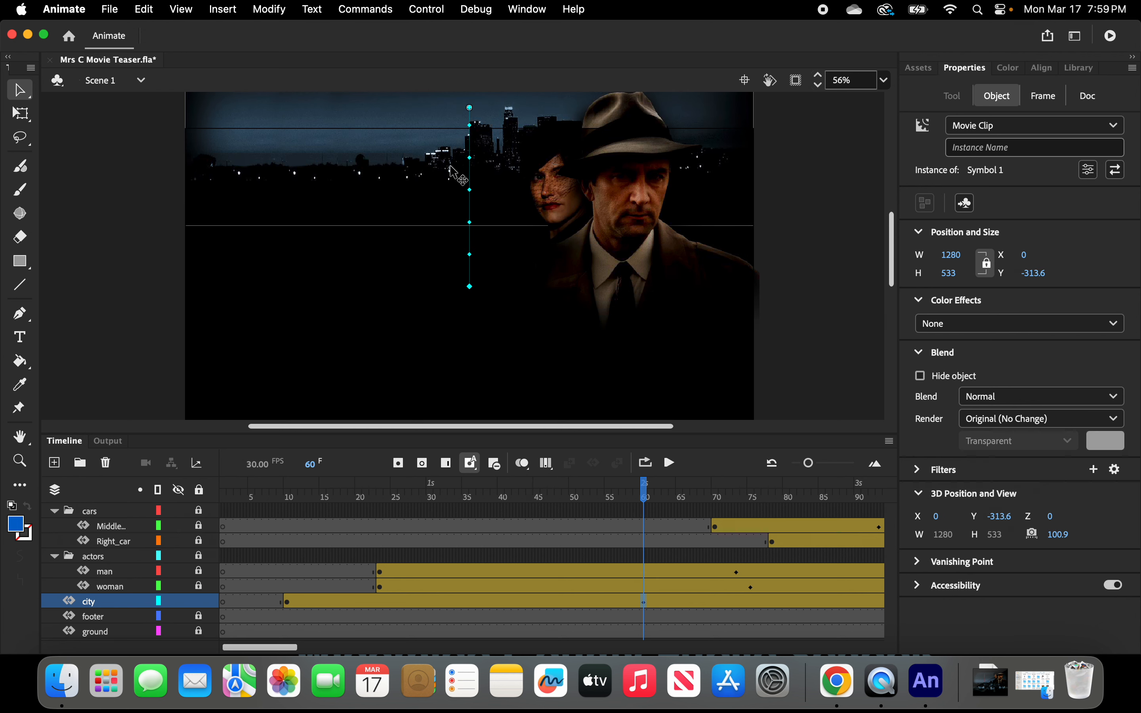
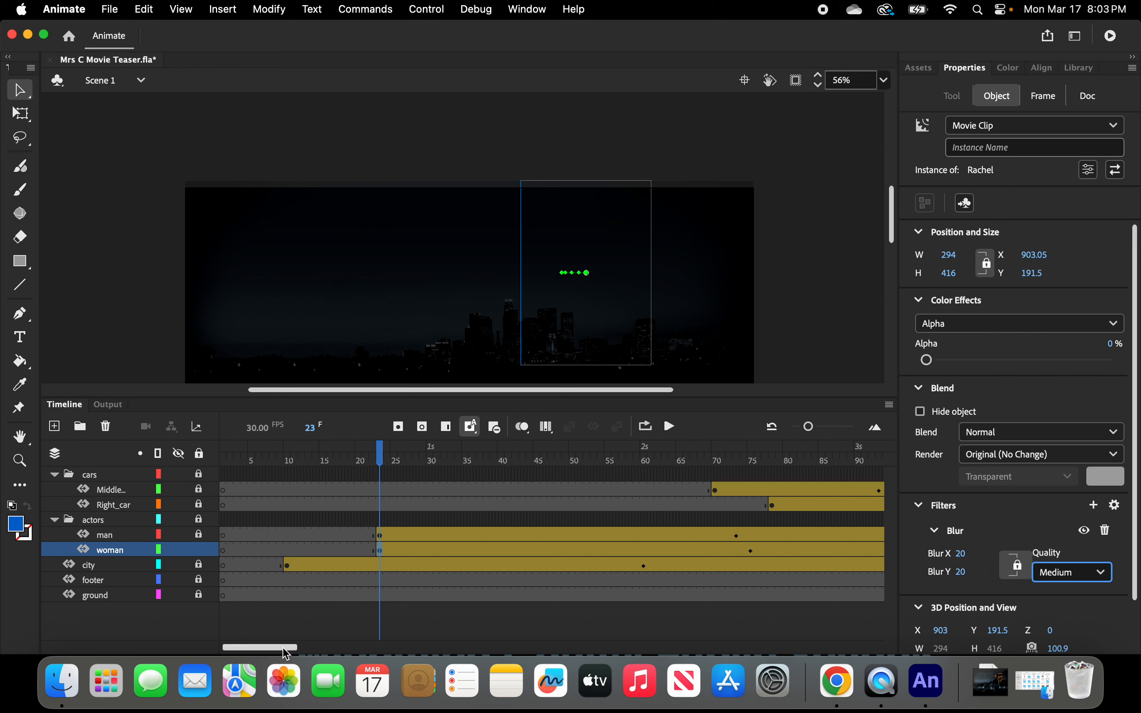
Insert a keyframe at frame 140 on the woman layer.
left_click_drag(280, 647, 377, 649)
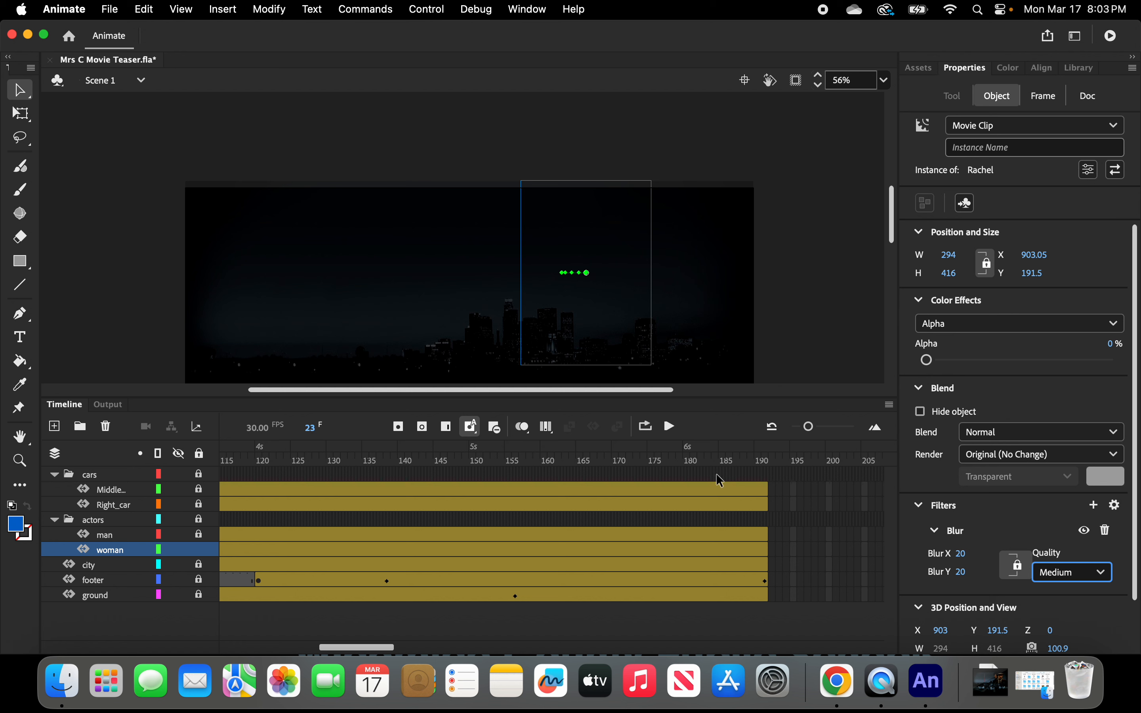
left_click_drag(809, 426, 819, 430)
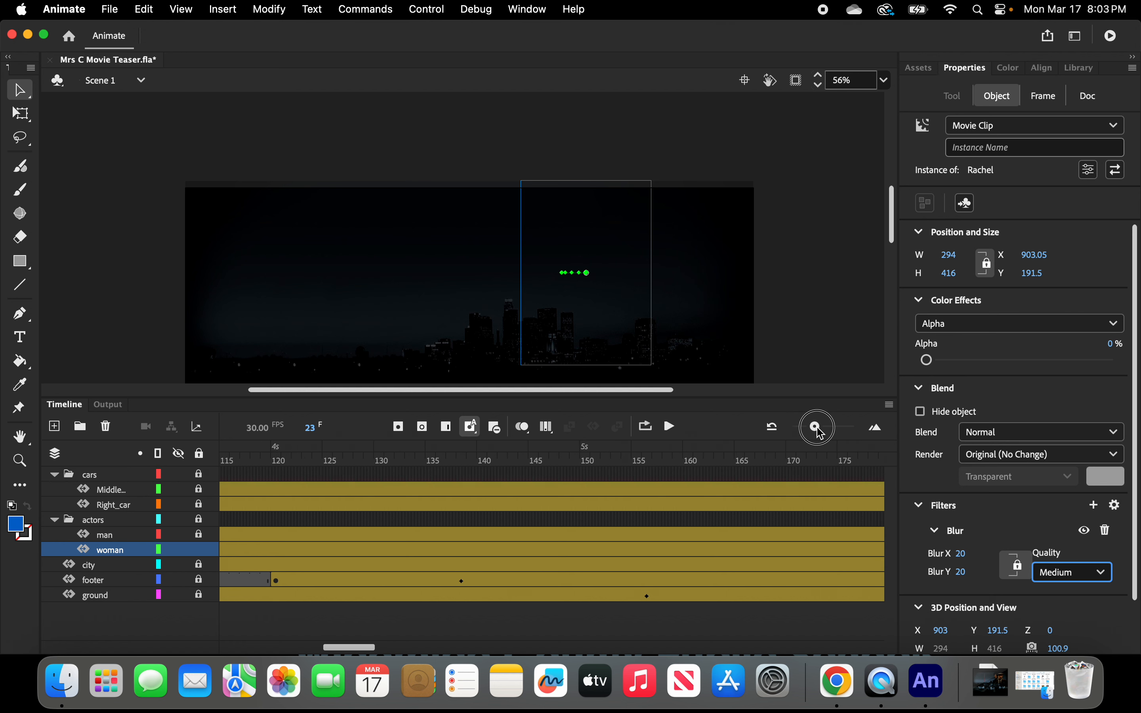
left_click(475, 549)
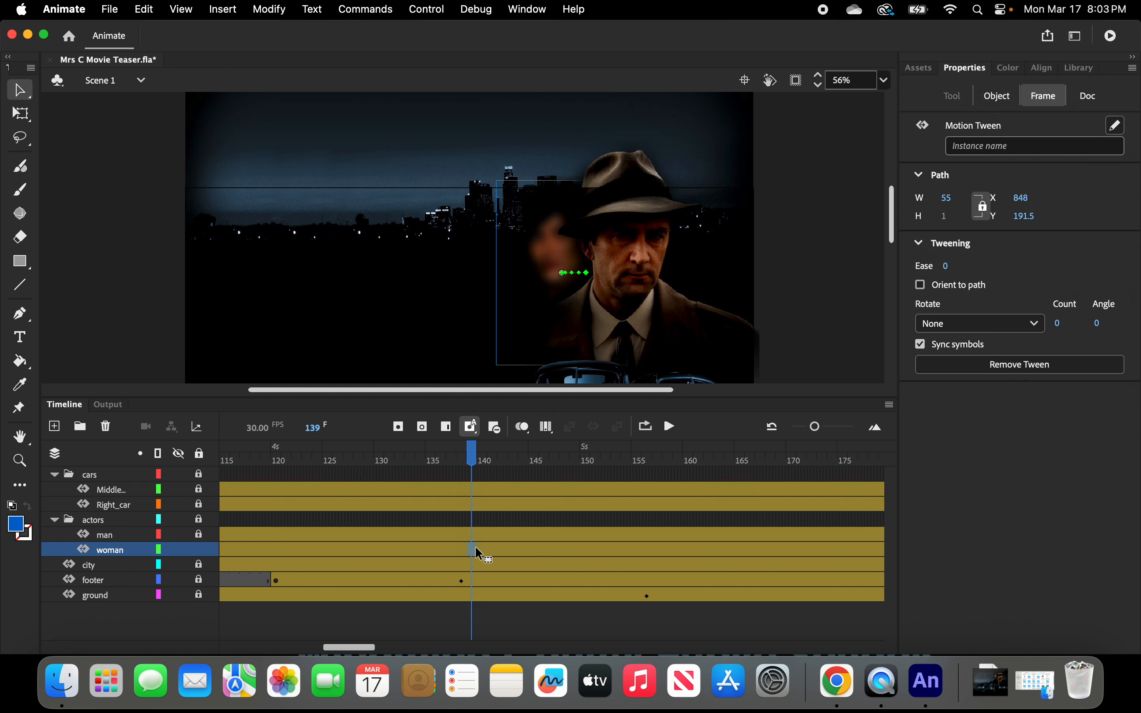
left_click(478, 547)
right_click(483, 551)
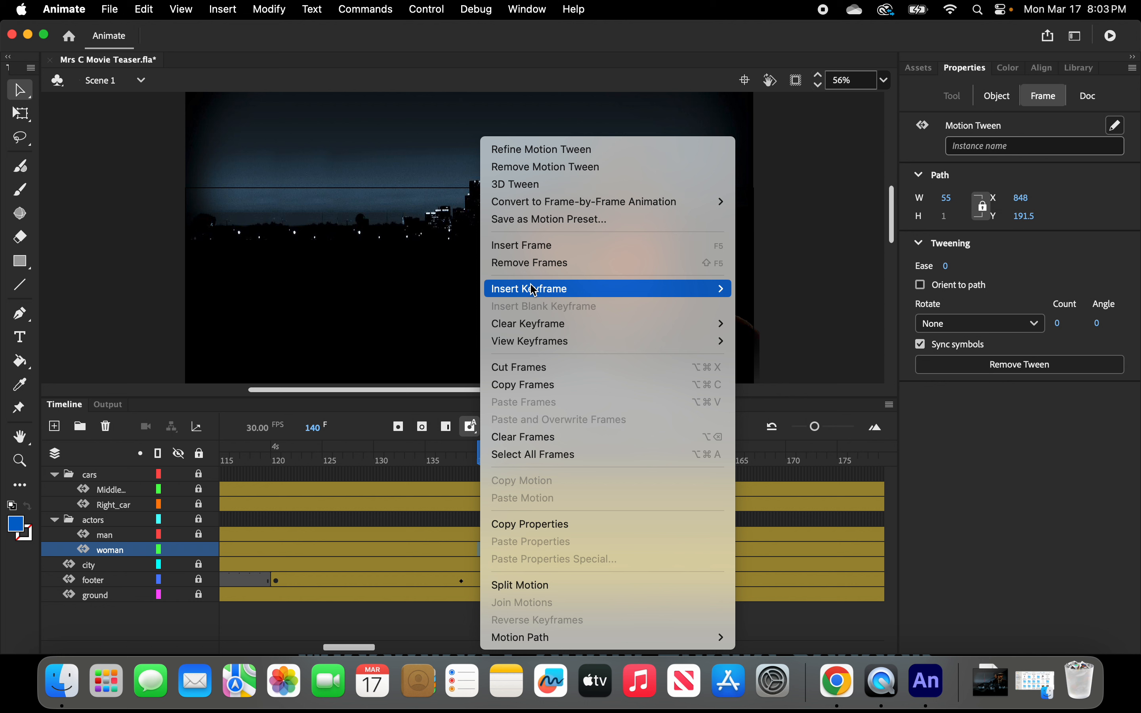
mouse_move(534, 292)
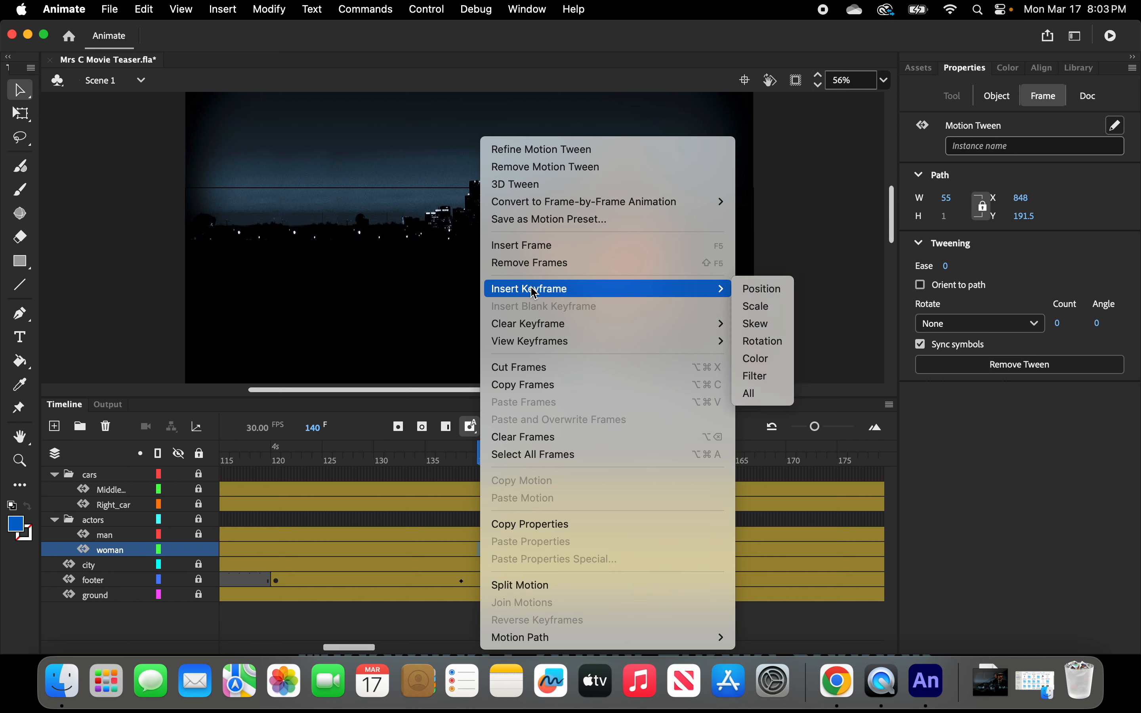
left_click(363, 433)
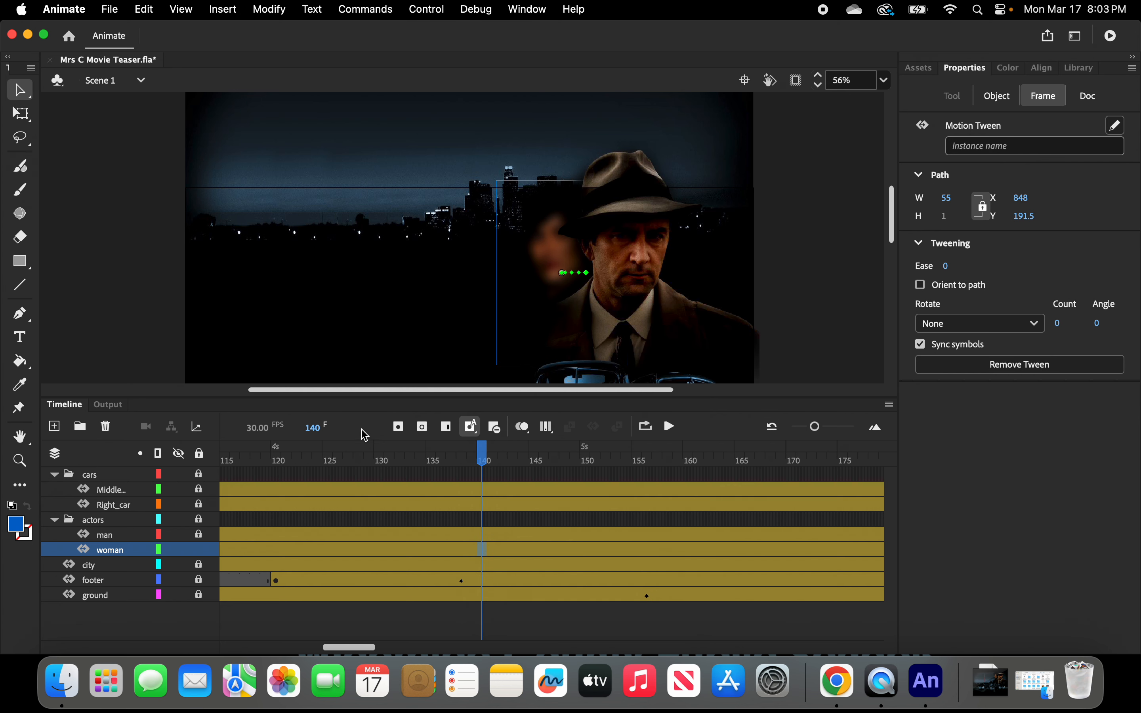
left_click(229, 15)
mouse_move(232, 130)
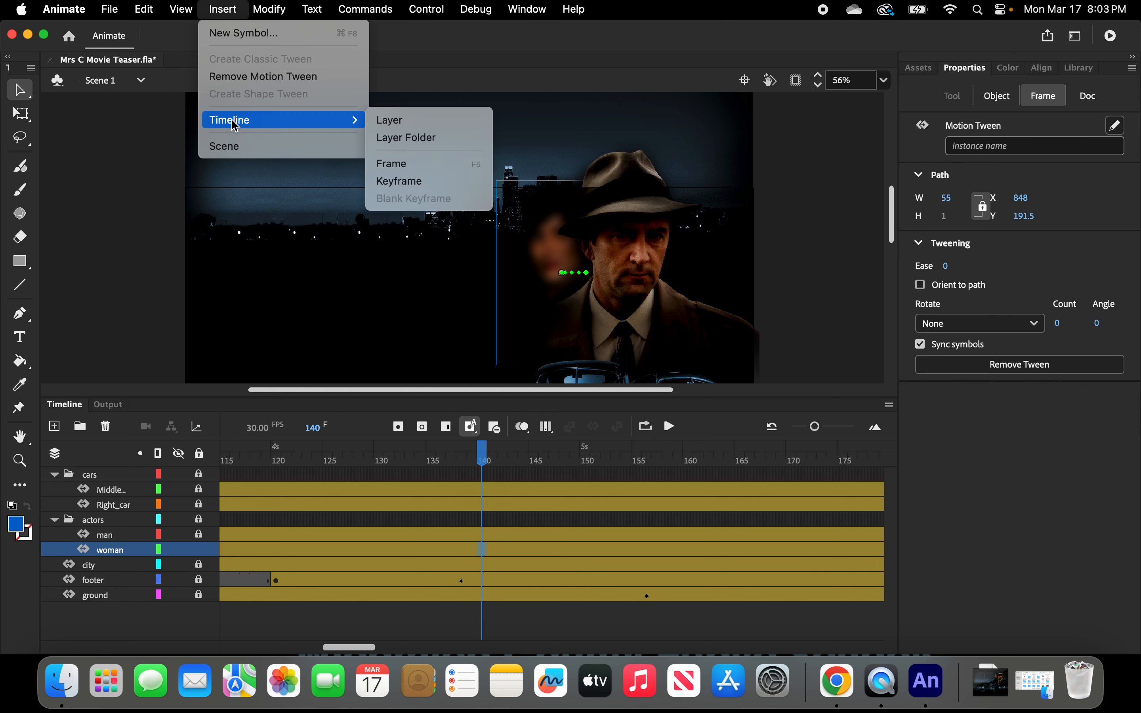
left_click(395, 183)
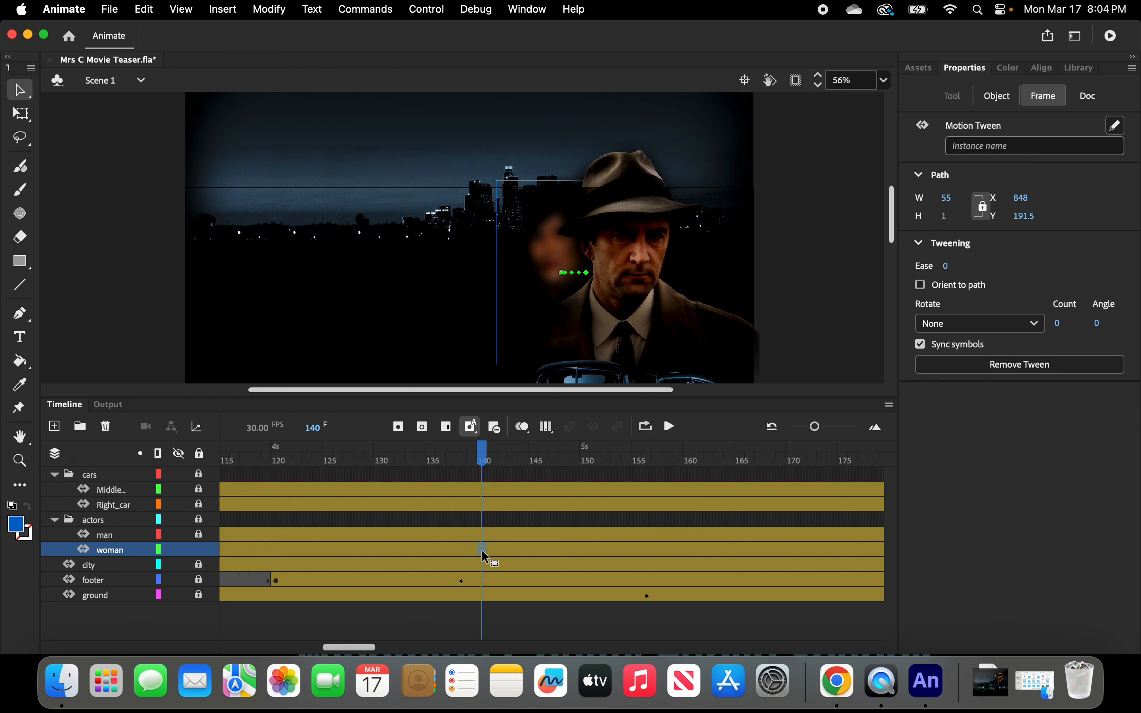
Add a filter keyframe at frame 140 on the woman layer and reduce the woman's Blur amount.
right_click(481, 551)
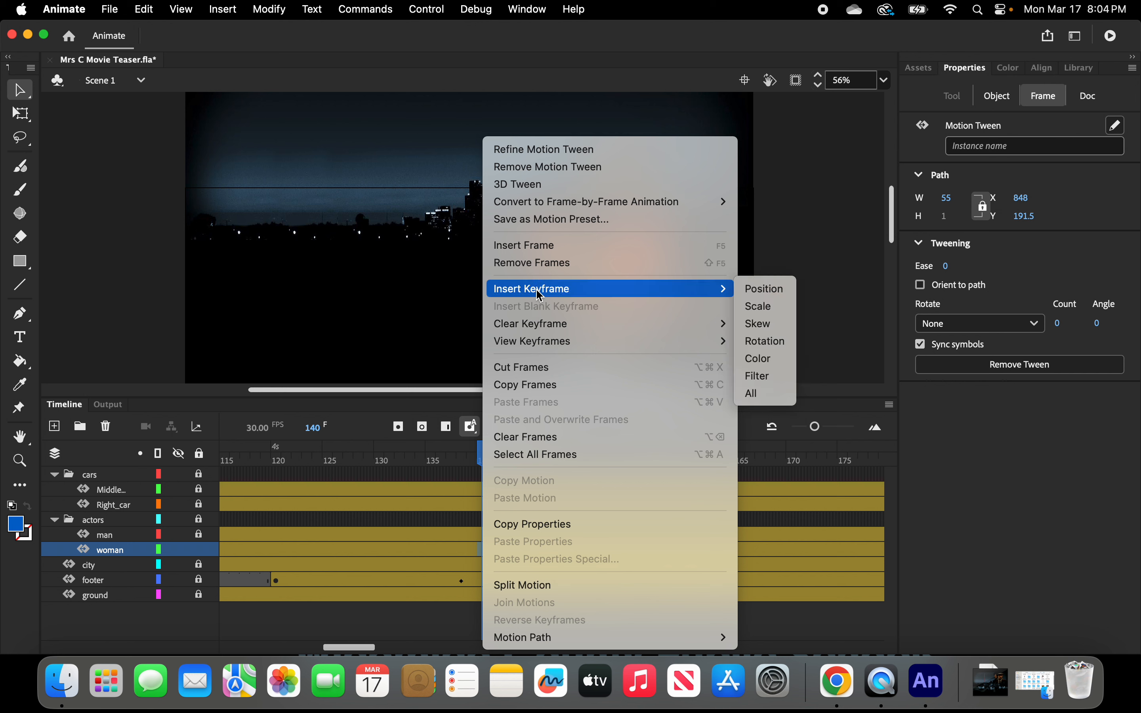
left_click(763, 375)
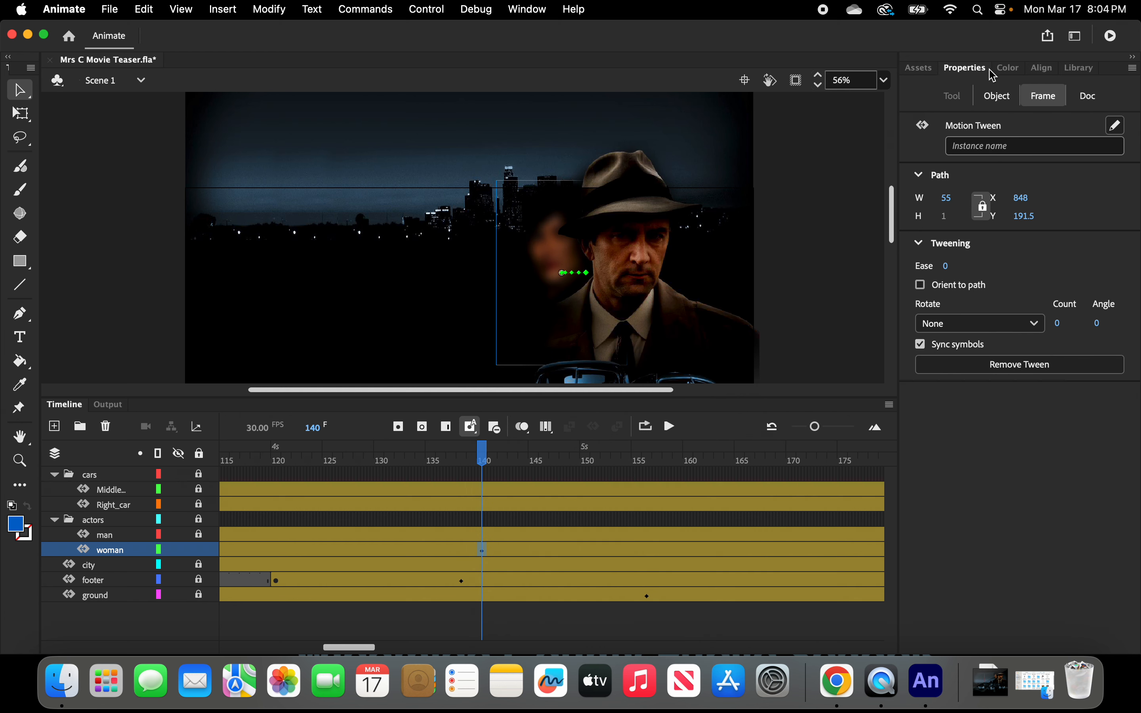
left_click(997, 97)
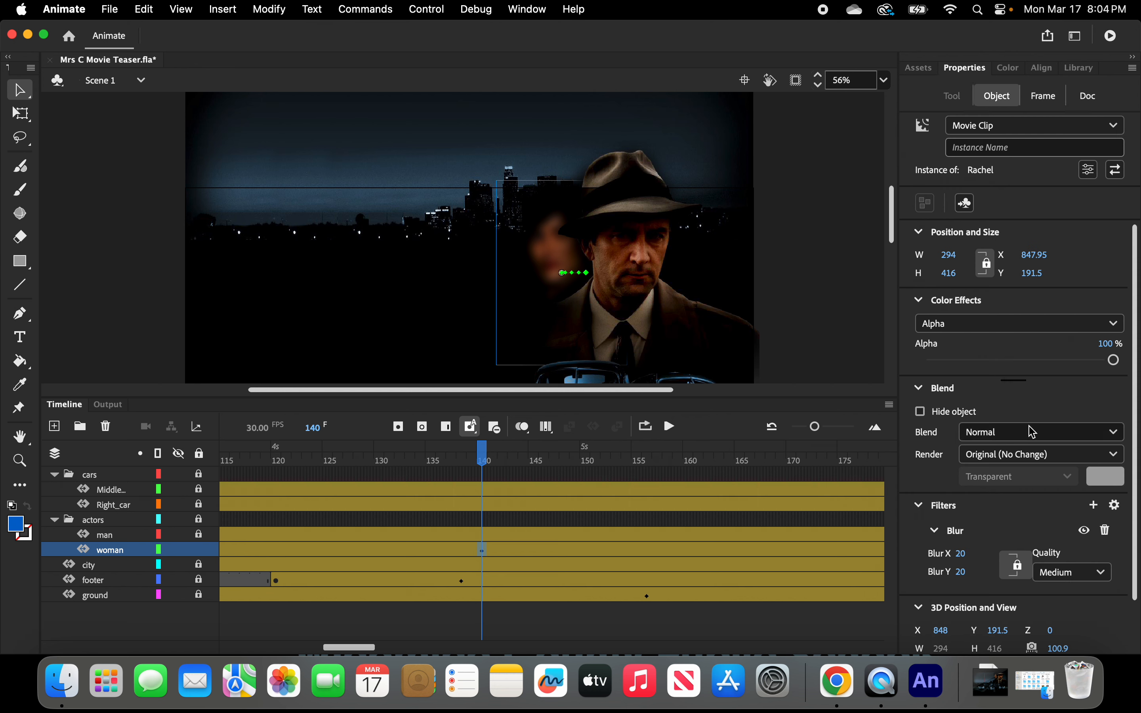
left_click(960, 558)
left_click_drag(960, 558, 943, 567)
Scrub through the timeline to preview the woman's blur animation.
left_click_drag(483, 459, 783, 451)
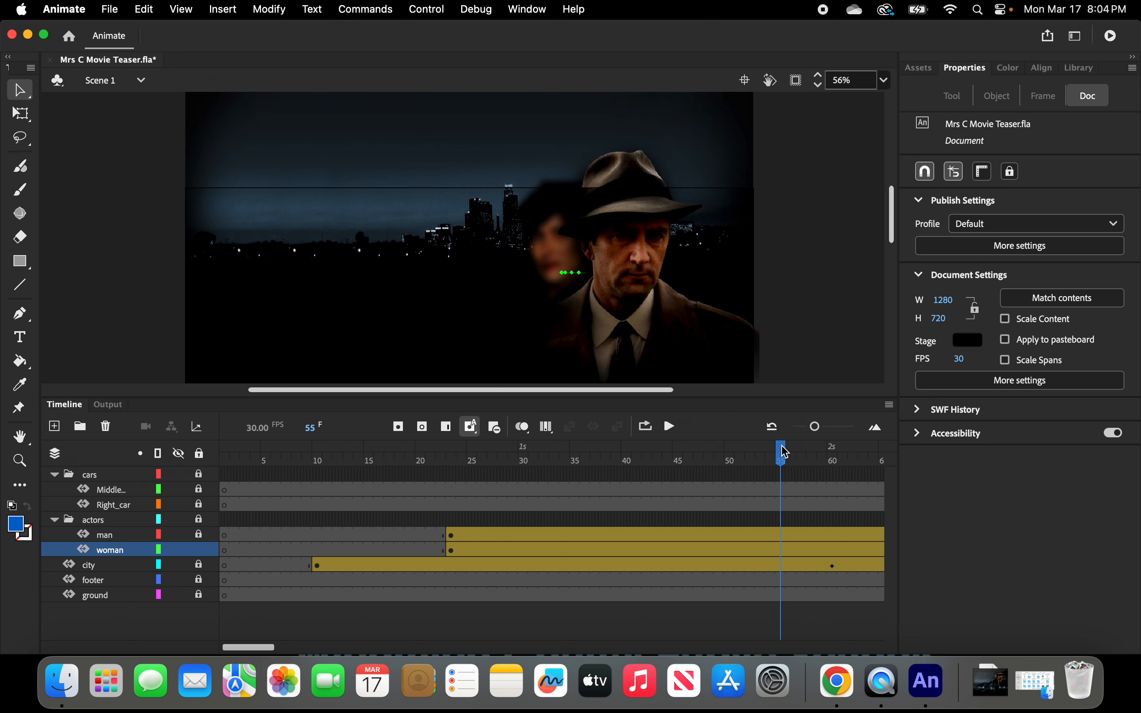
left_click_drag(245, 647, 304, 646)
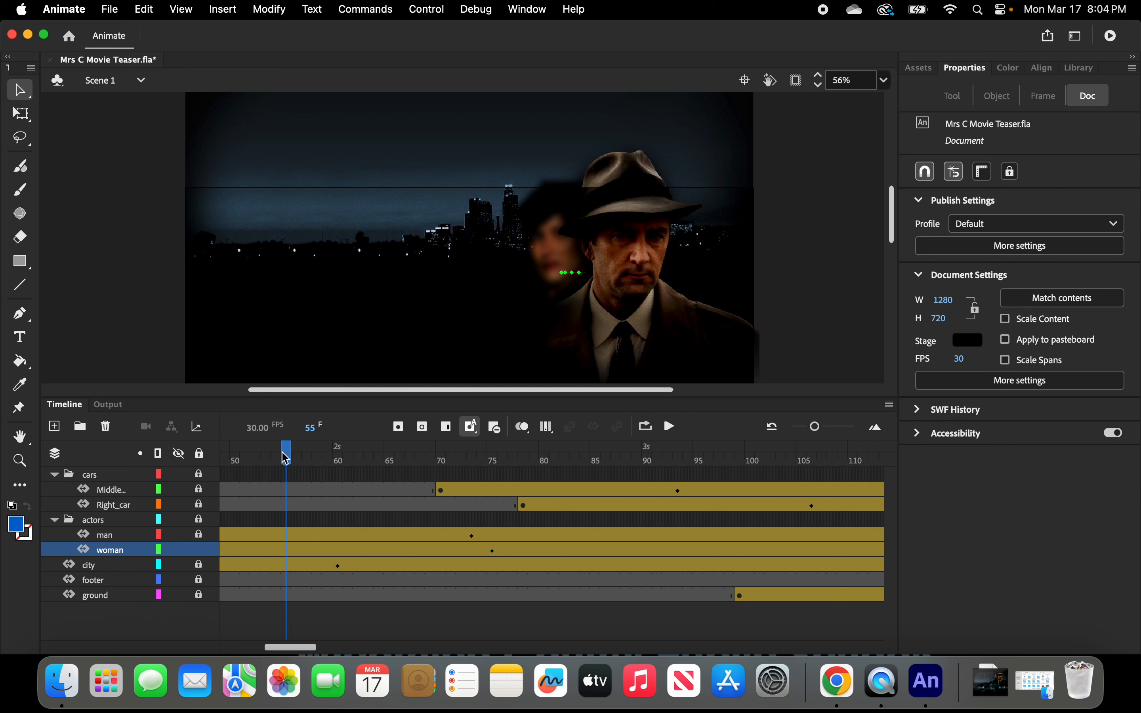
left_click_drag(286, 455, 802, 458)
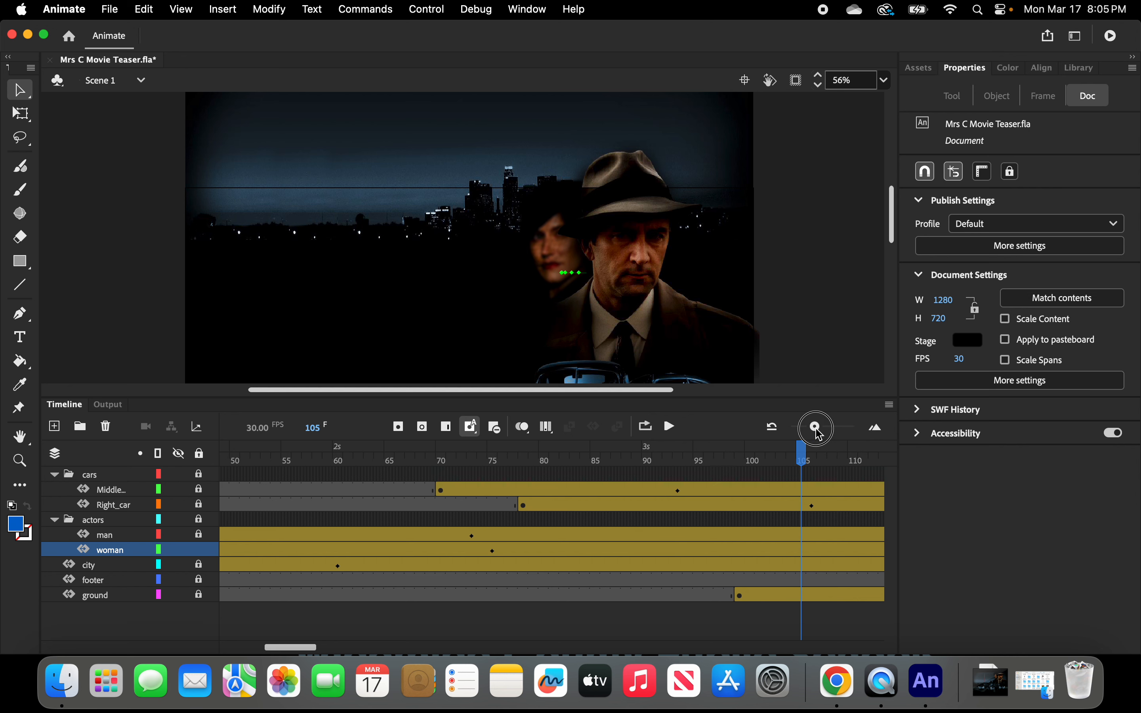
left_click_drag(815, 428, 792, 429)
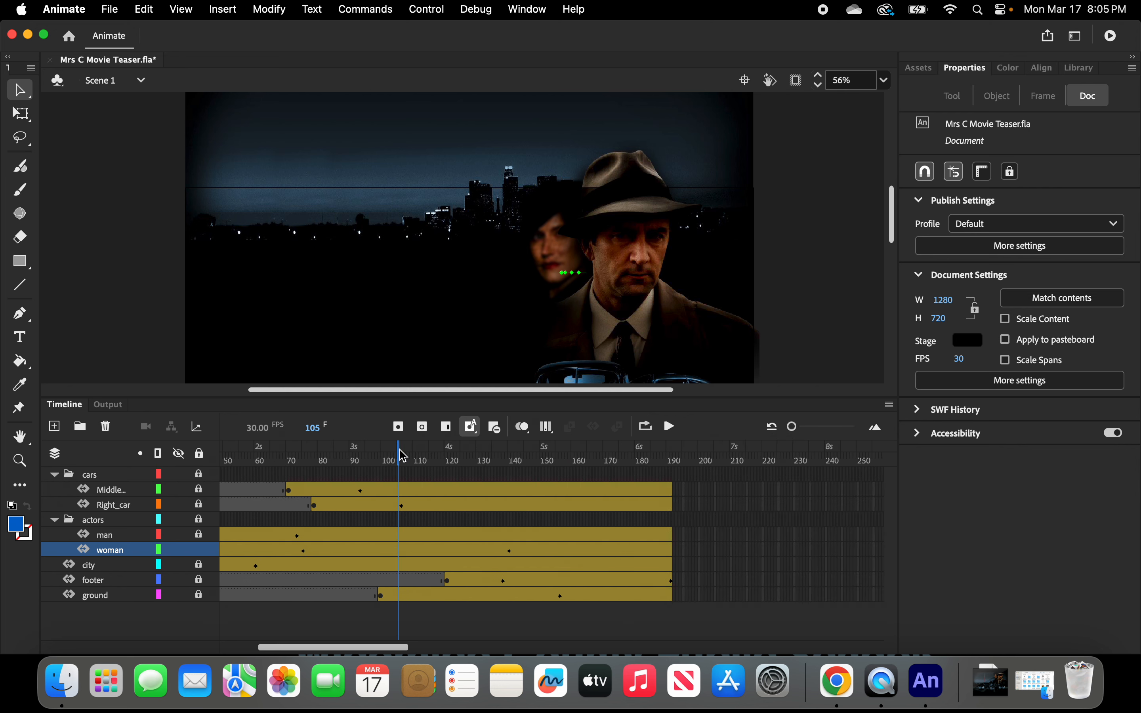
mouse_move(400, 455)
left_mouse_down()
mouse_move(634, 451)
mouse_move(247, 454)
mouse_move(408, 456)
left_mouse_up()
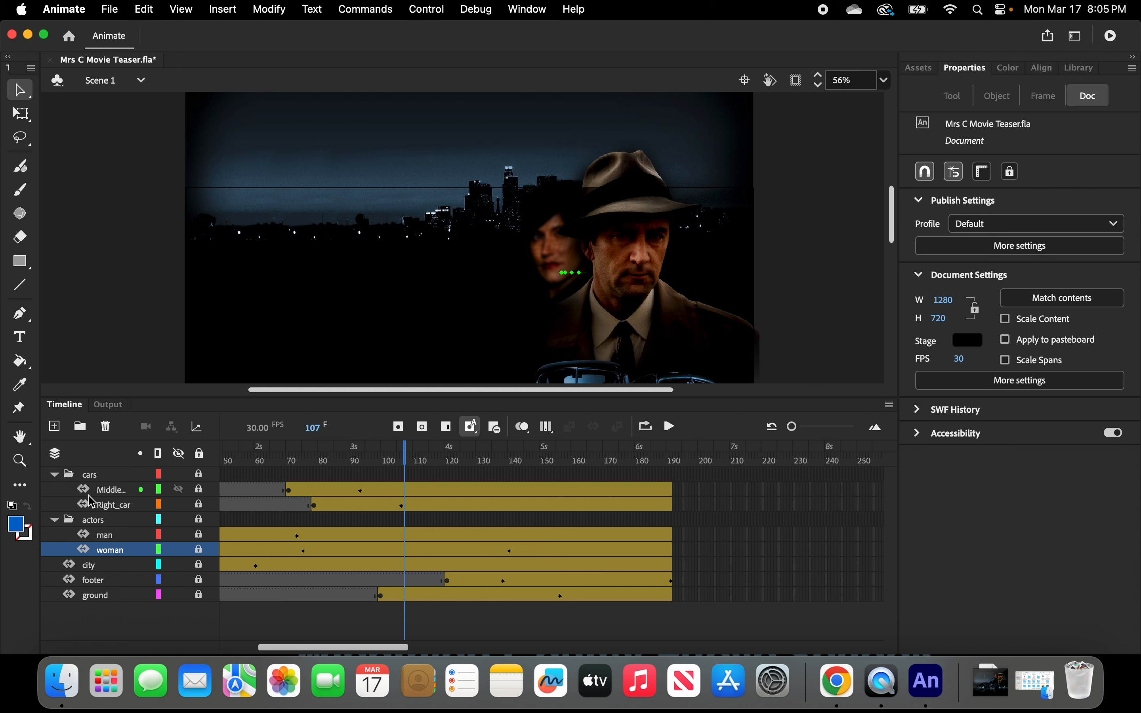
Add a new layer above Middle_car in the cars folder and name it Left_car.
left_click(102, 490)
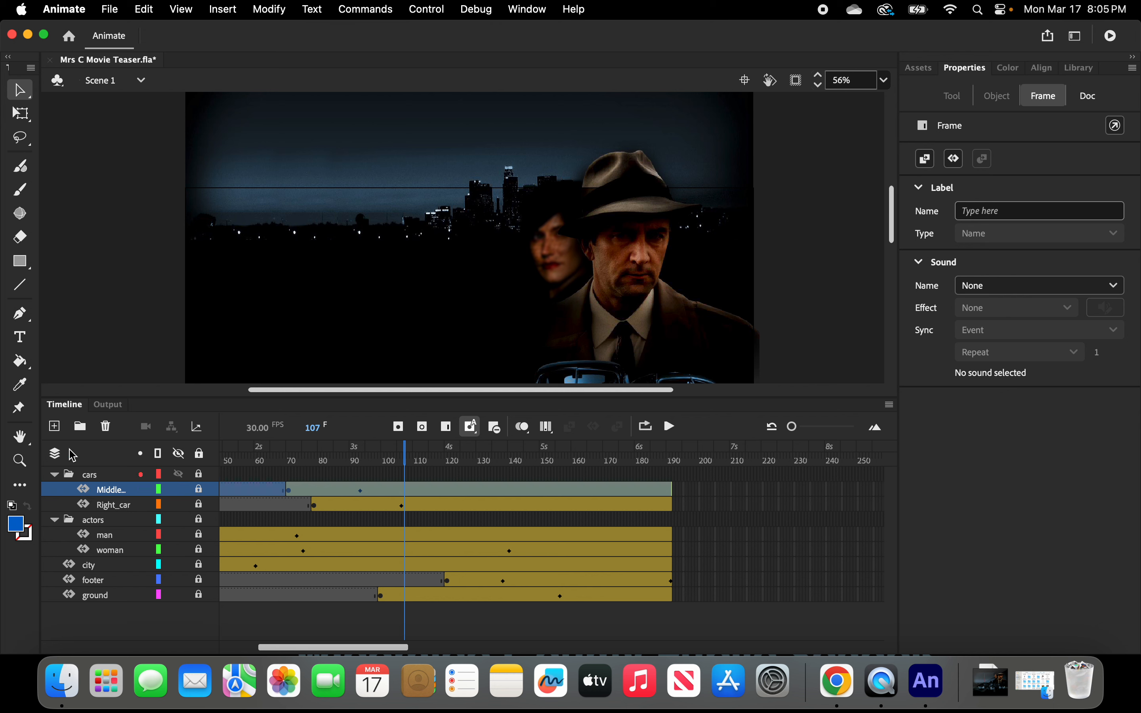
left_click(54, 426)
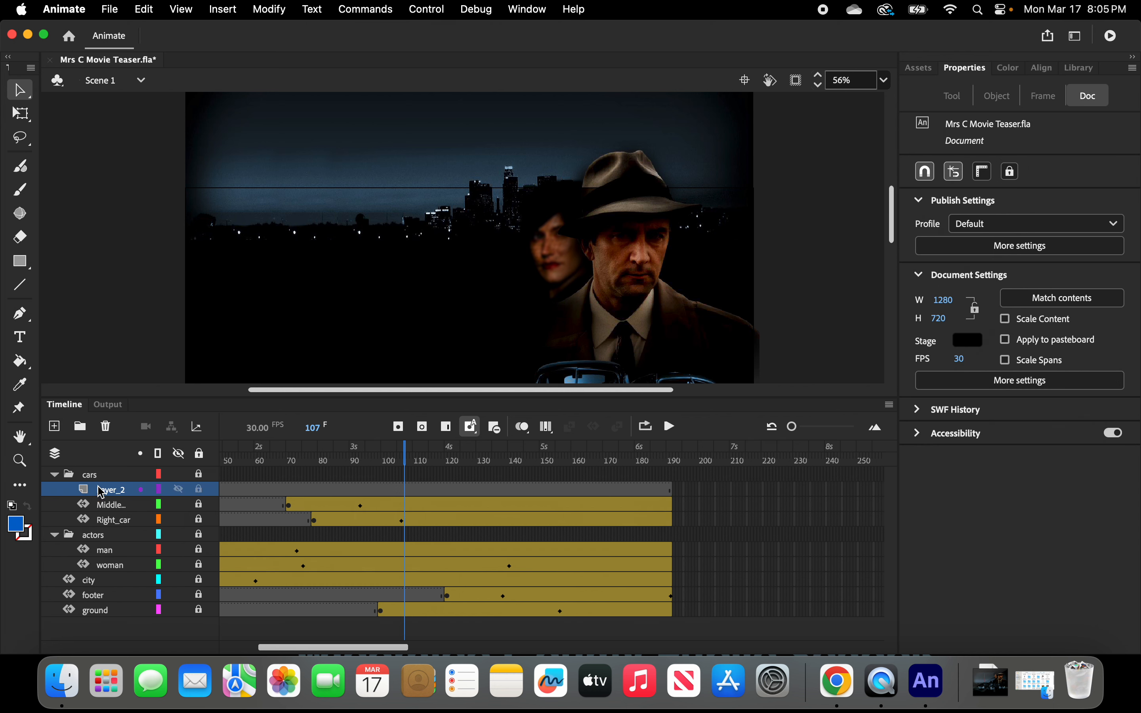
double_click(104, 490)
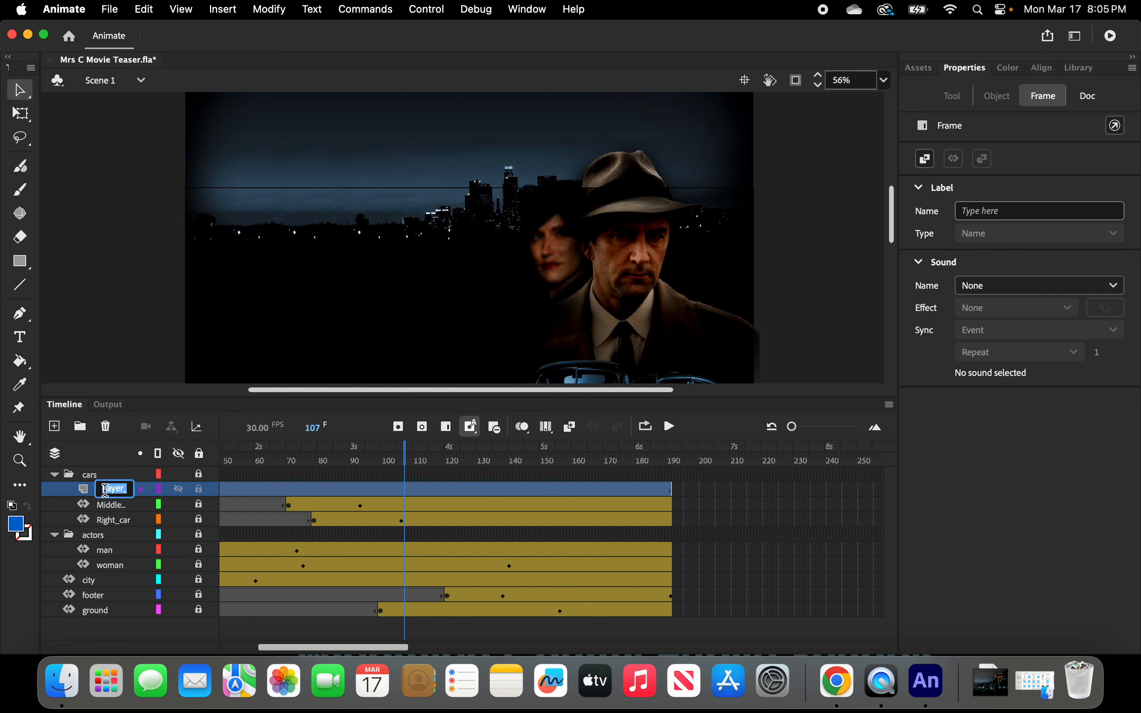
type("left_car")
left_click(104, 488)
key("Left")
key("Left")
key("Delete")
type("L")
Try placing the carLeft symbol from the Library on the stage at frame 1 of Left_car, then undo it.
left_click_drag(405, 453, 171, 492)
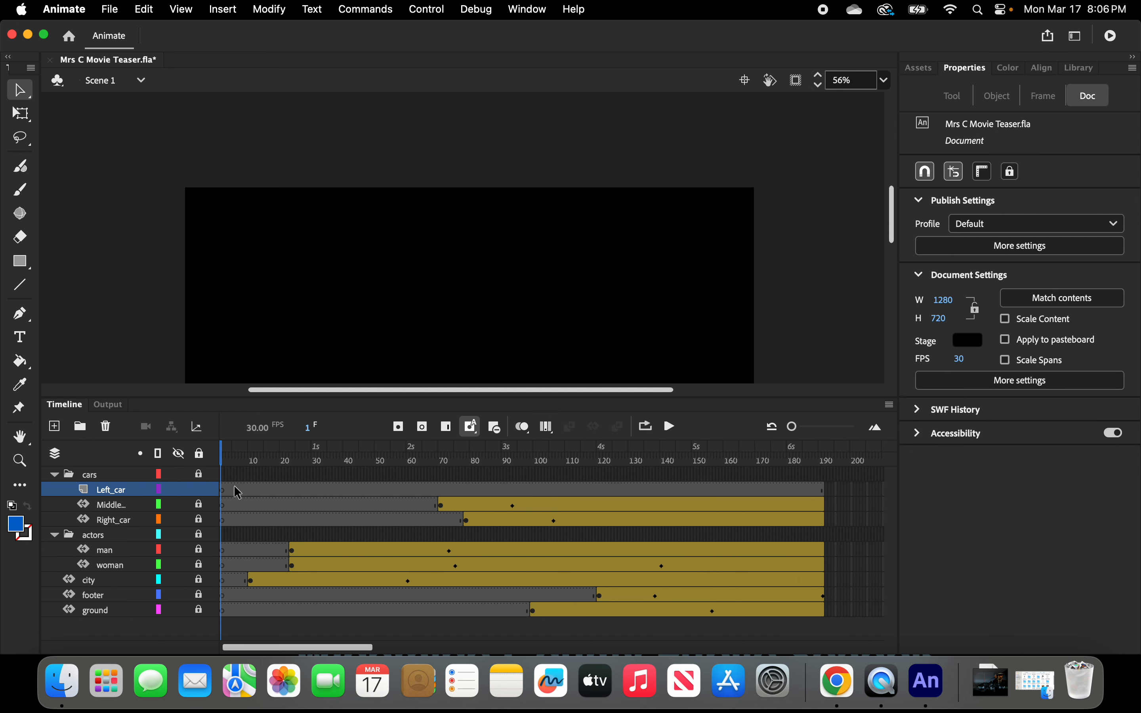
left_click_drag(713, 398, 726, 564)
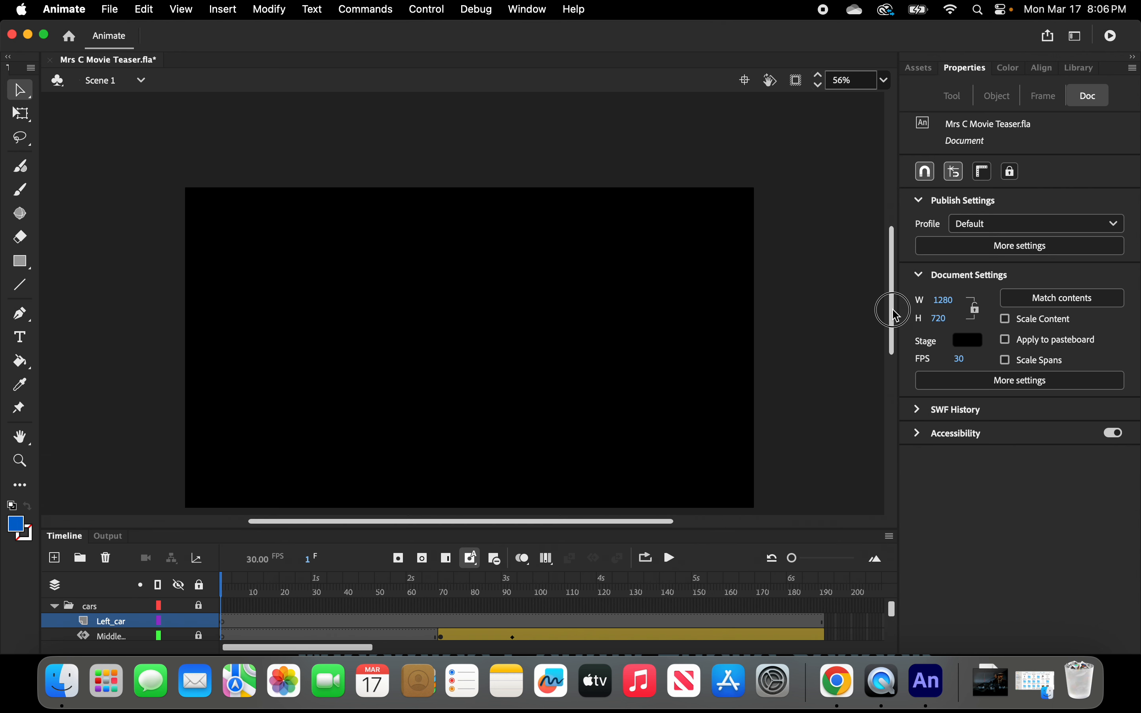
left_click_drag(896, 315, 898, 334)
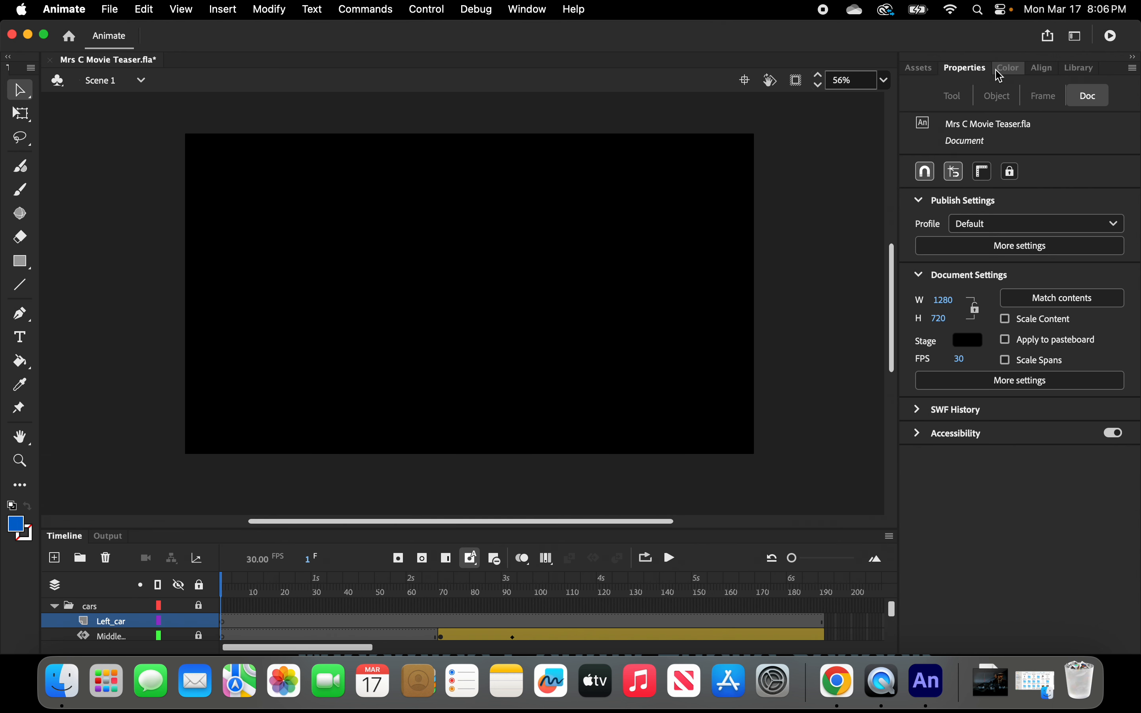
left_click(1082, 71)
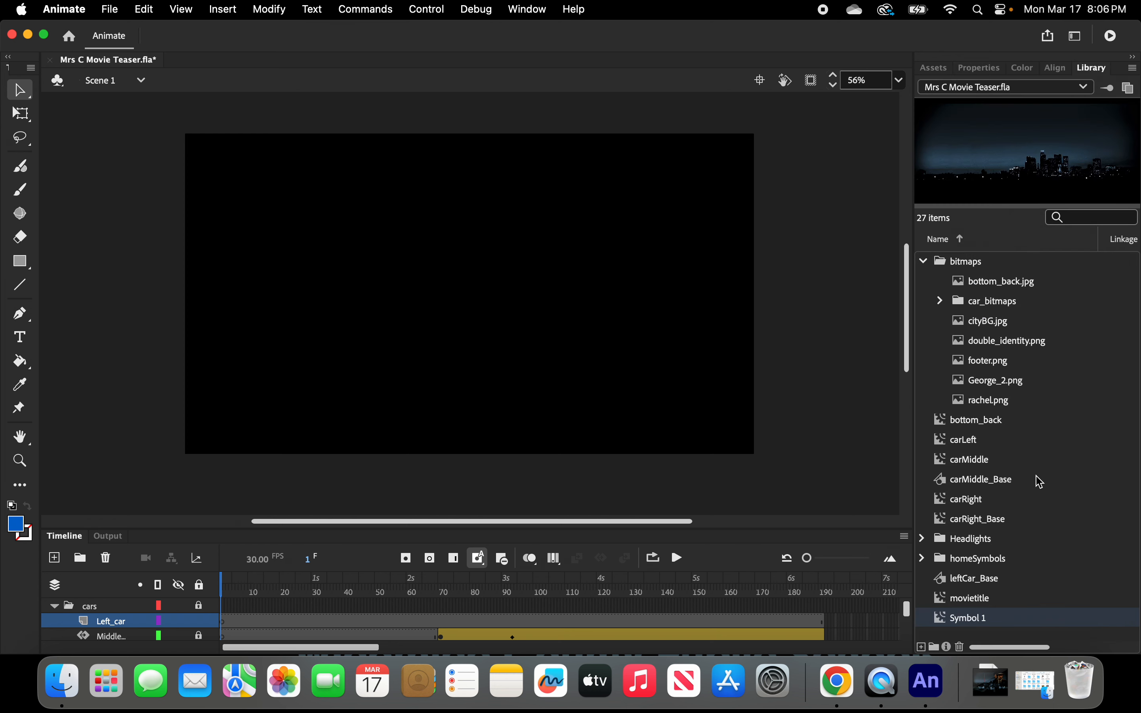
scroll(1034, 478, "right", 3)
scroll(1034, 479, "left", 3)
left_click(969, 440)
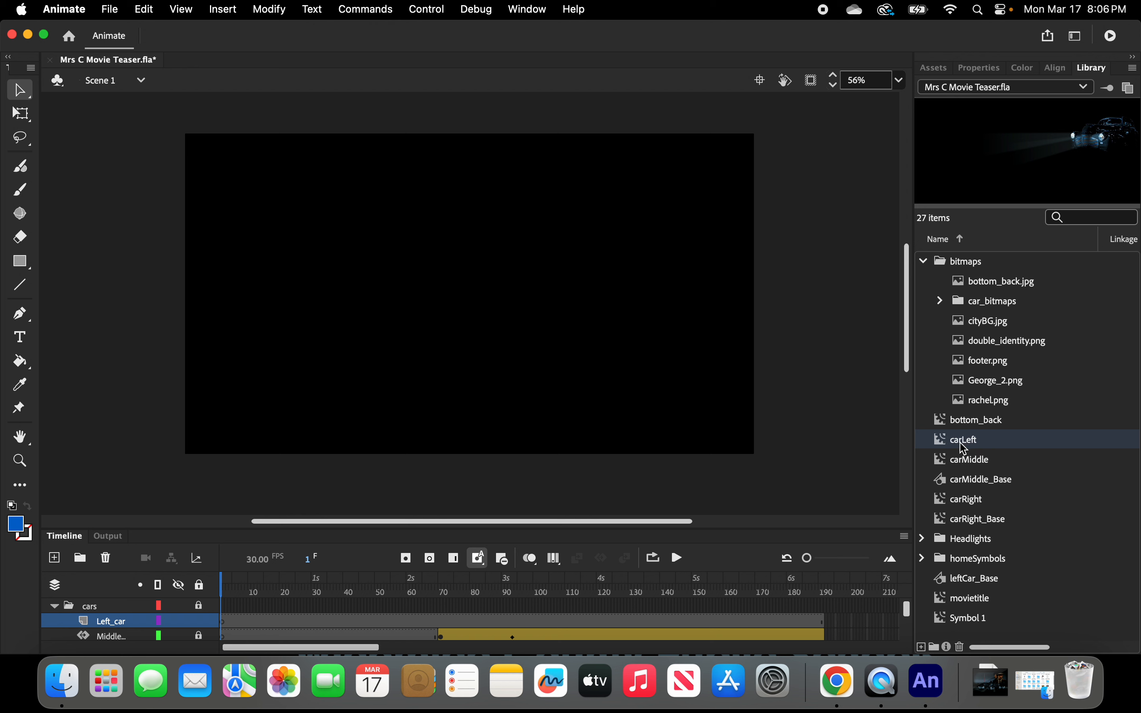
left_click_drag(964, 448, 420, 342)
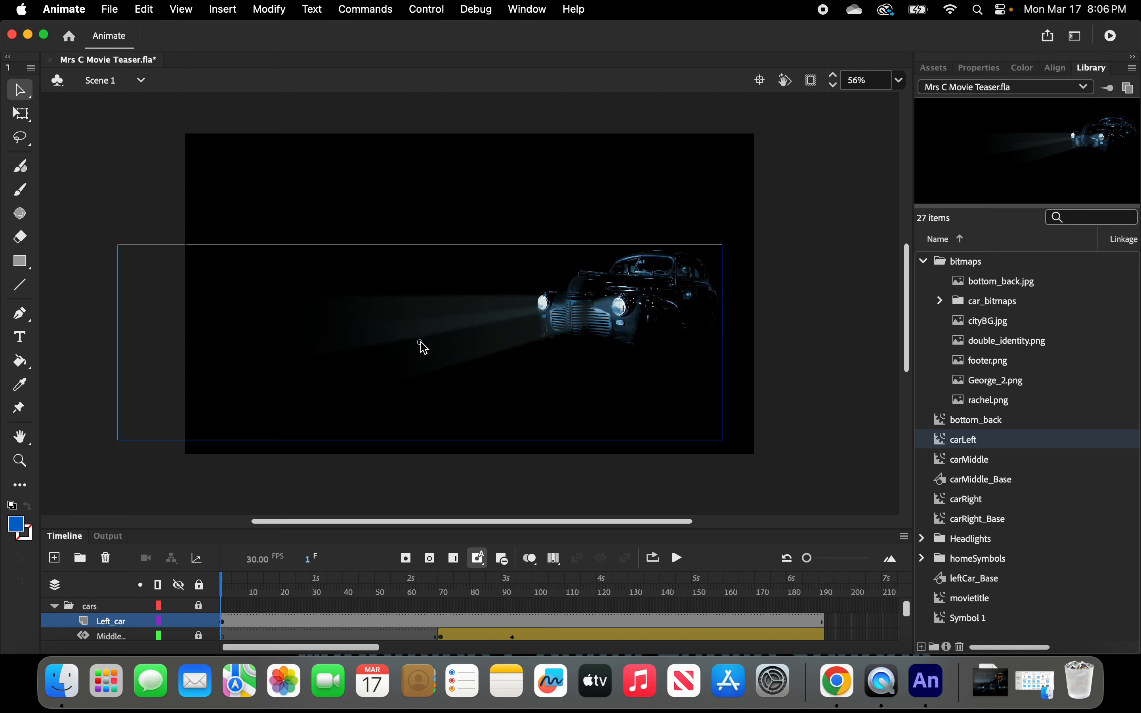
left_click_drag(643, 299, 495, 332)
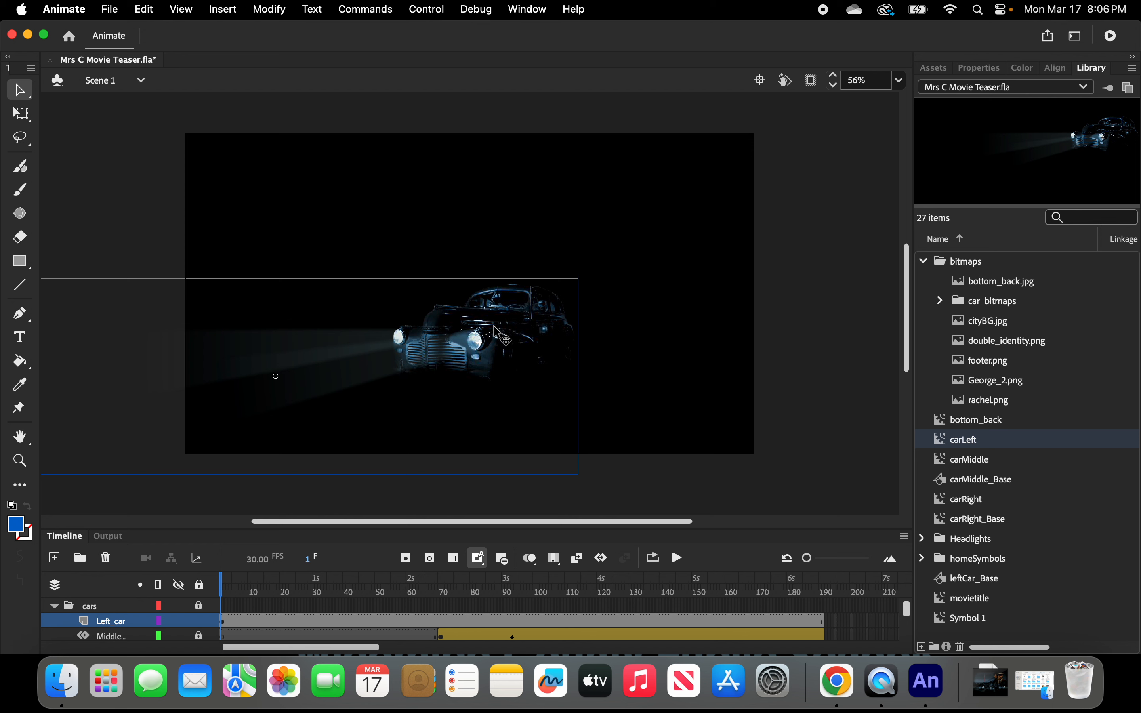
key("super+z")
key("super+z")
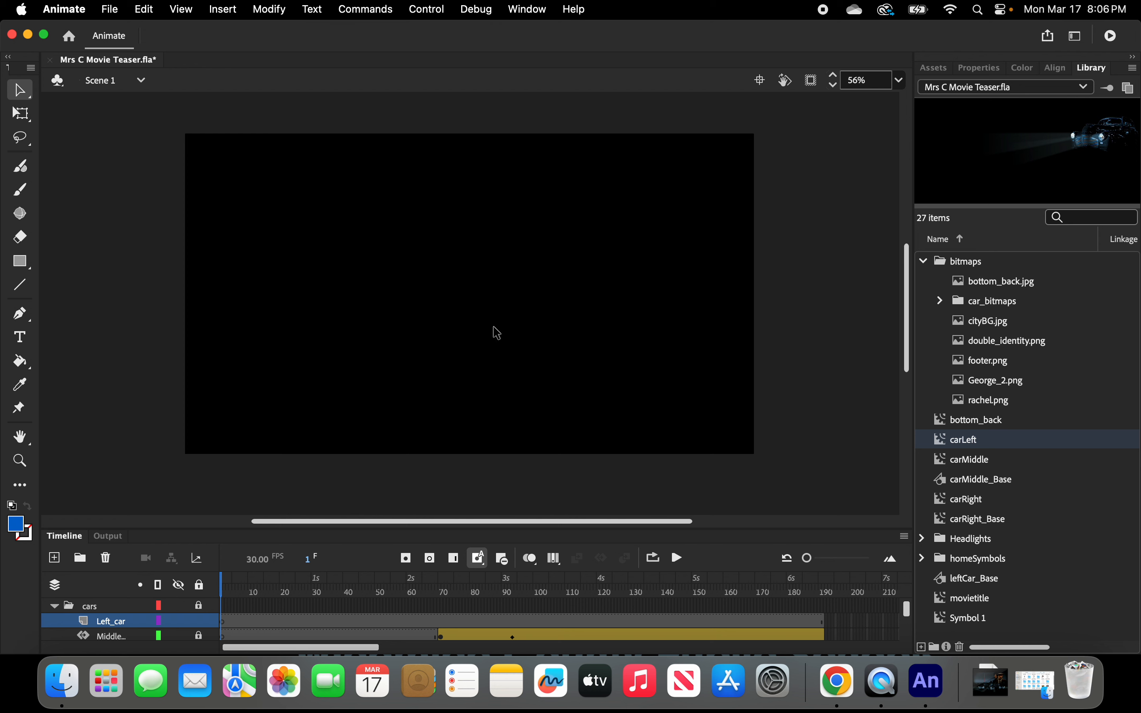
left_click(455, 620)
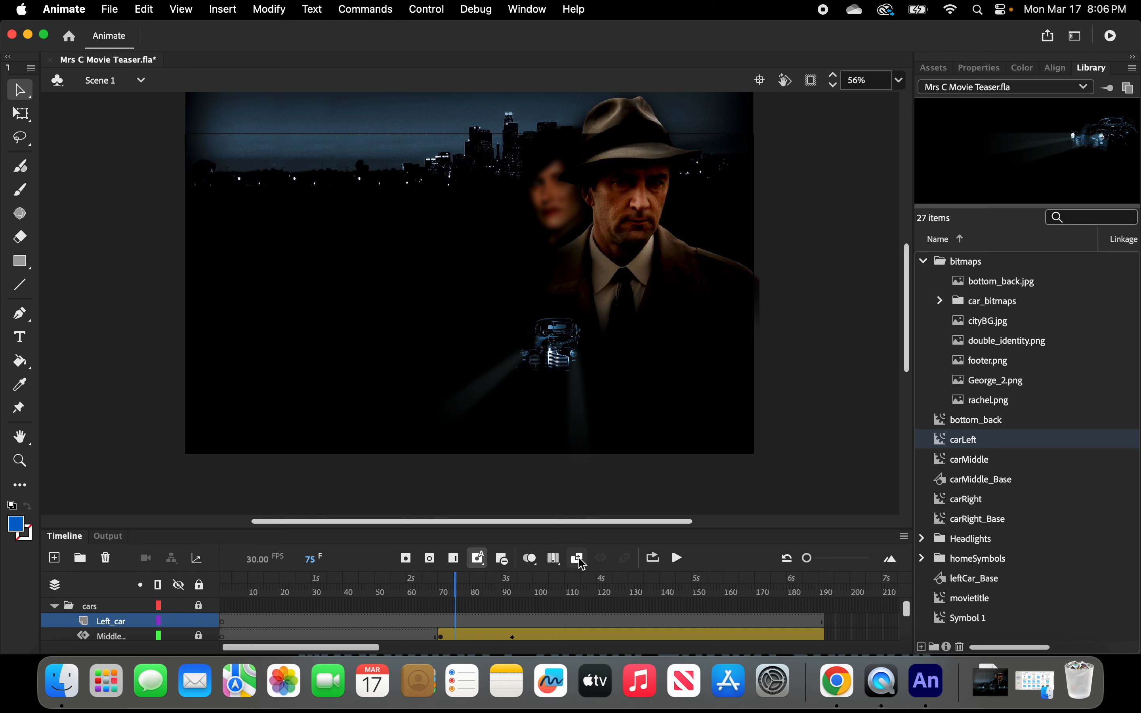
left_click(482, 561)
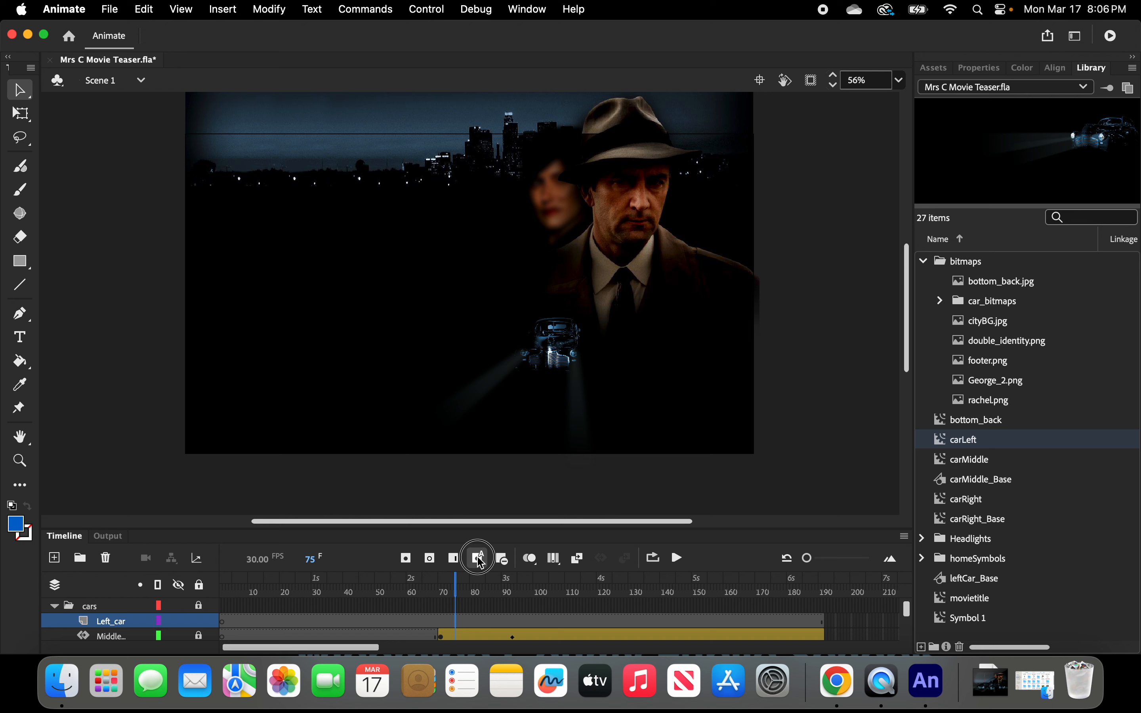
right_click(456, 622)
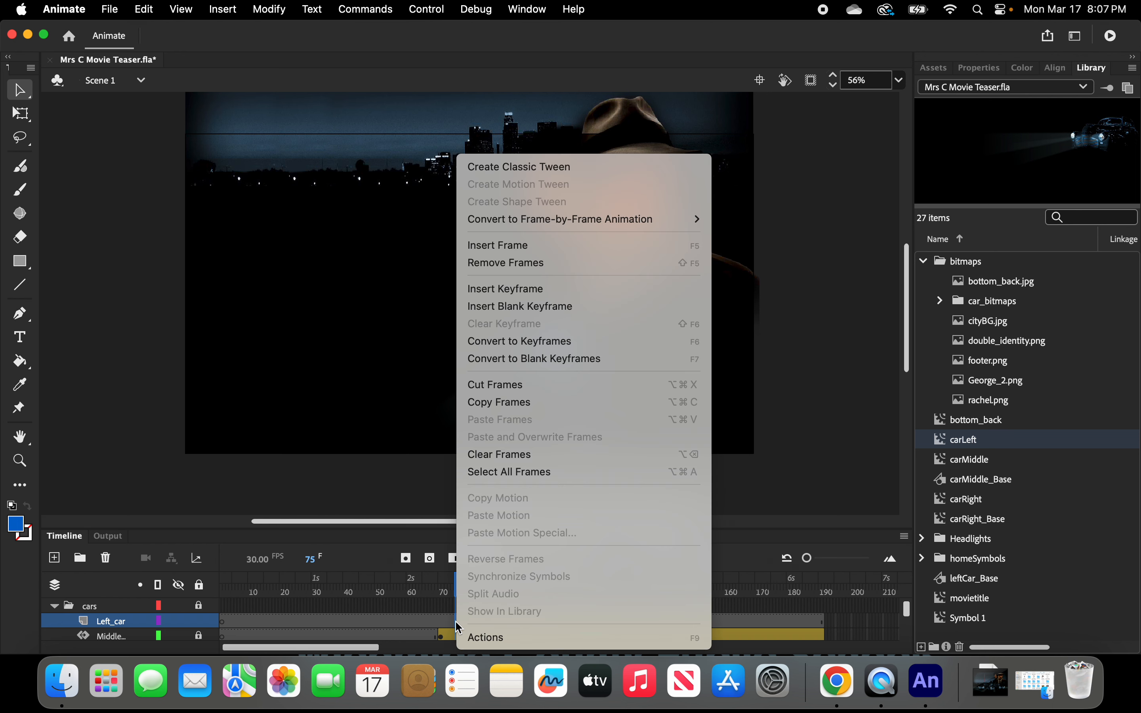
left_click(226, 629)
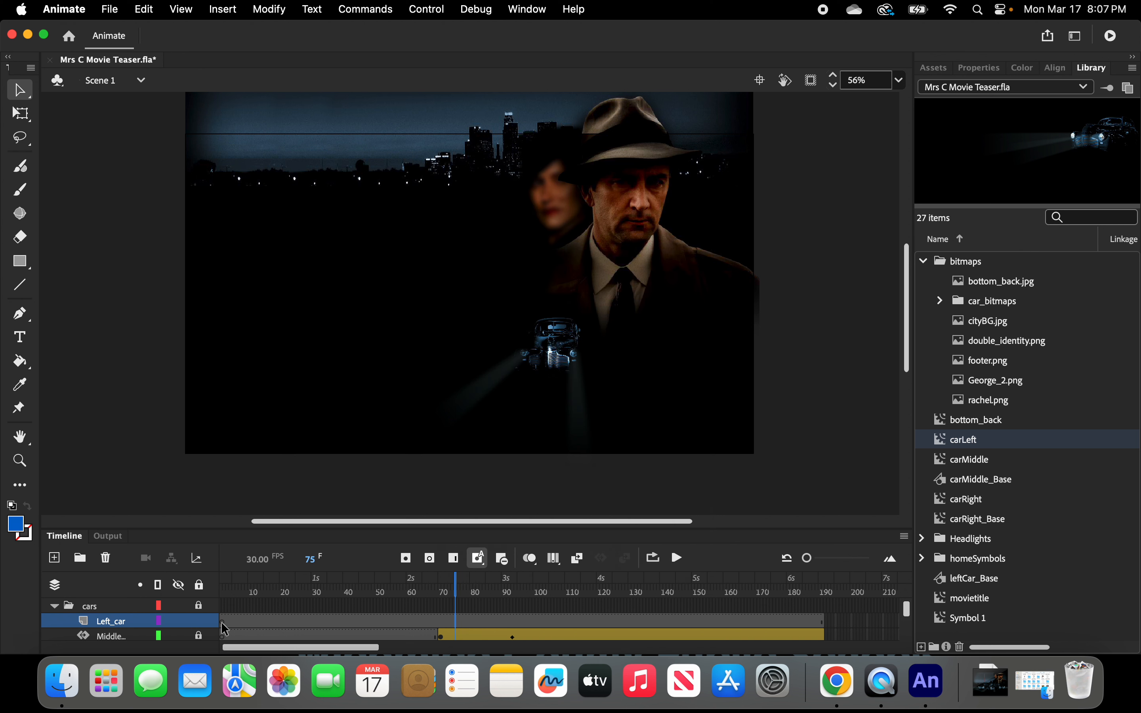
left_click(223, 624)
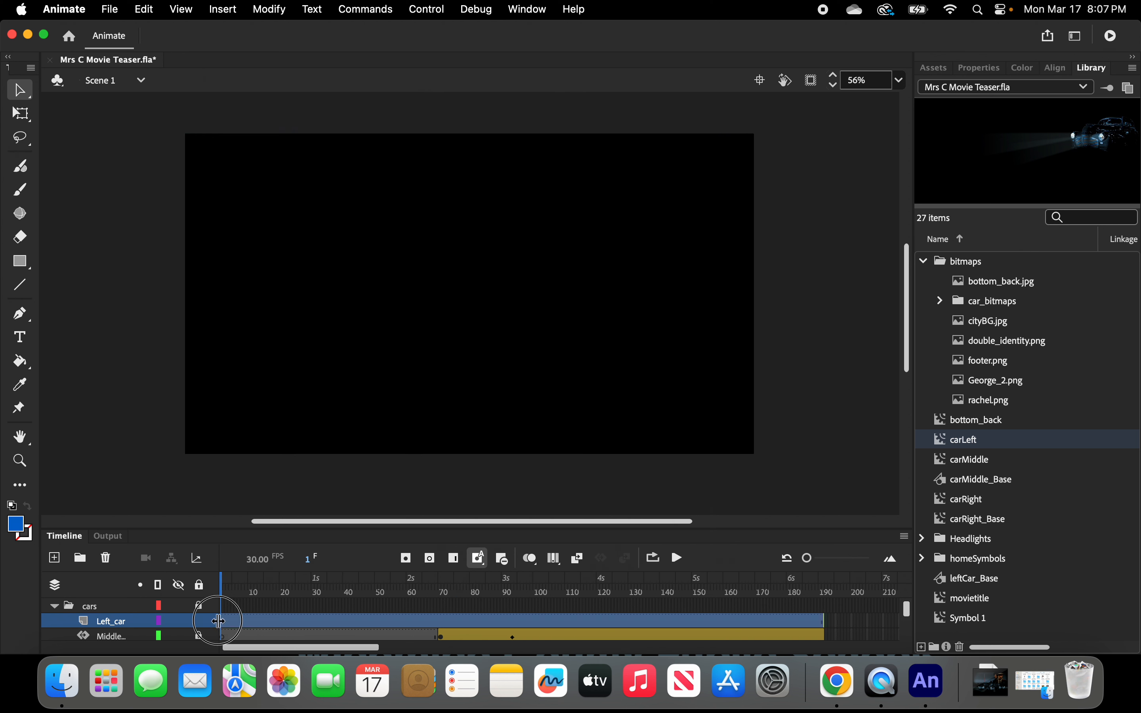
mouse_move(220, 619)
left_mouse_down()
mouse_move(246, 619)
mouse_move(237, 621)
left_mouse_up()
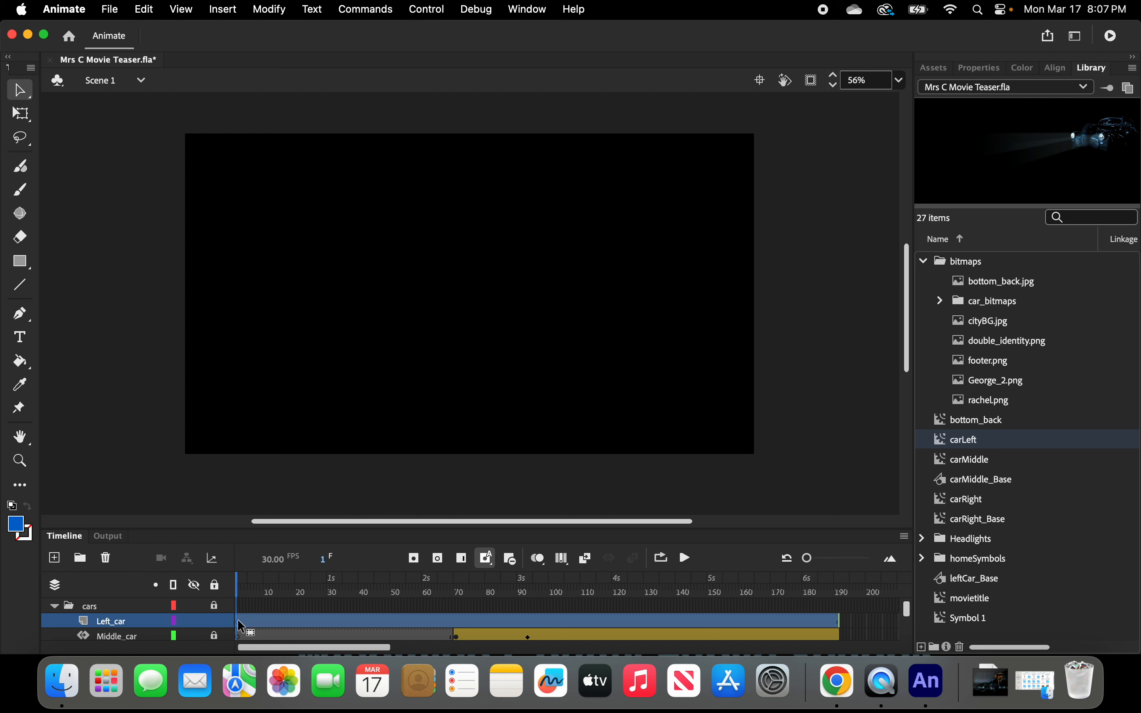
left_click(242, 627)
left_click(290, 623)
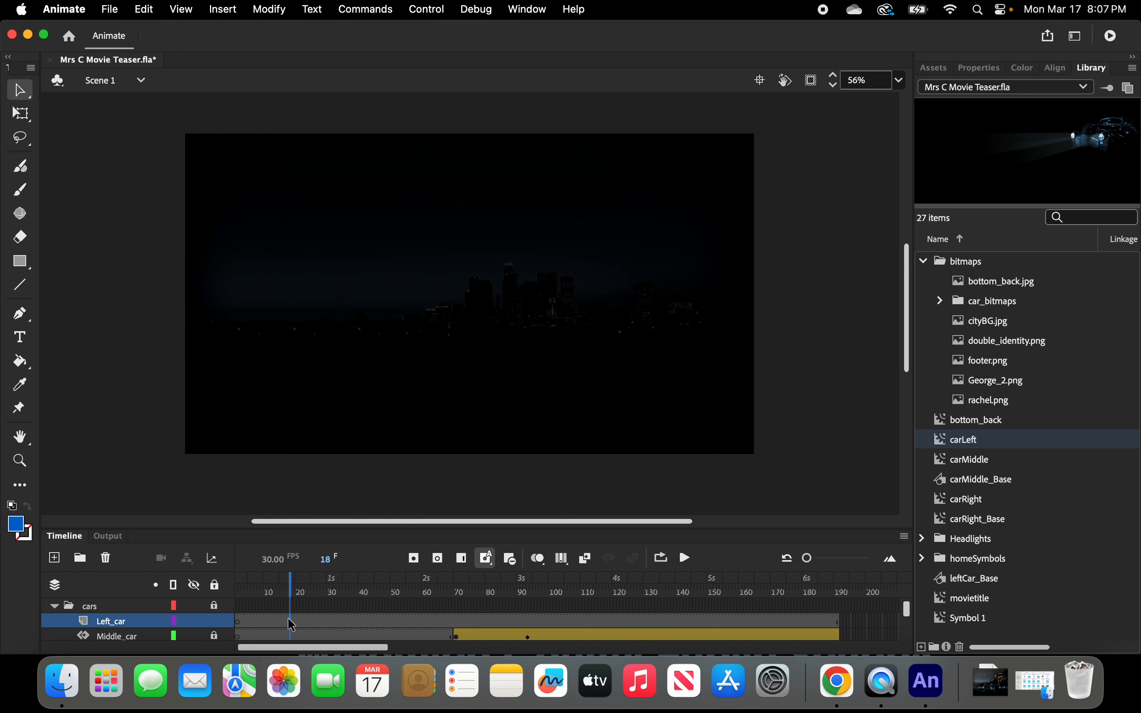
scroll(467, 365, "down", 4)
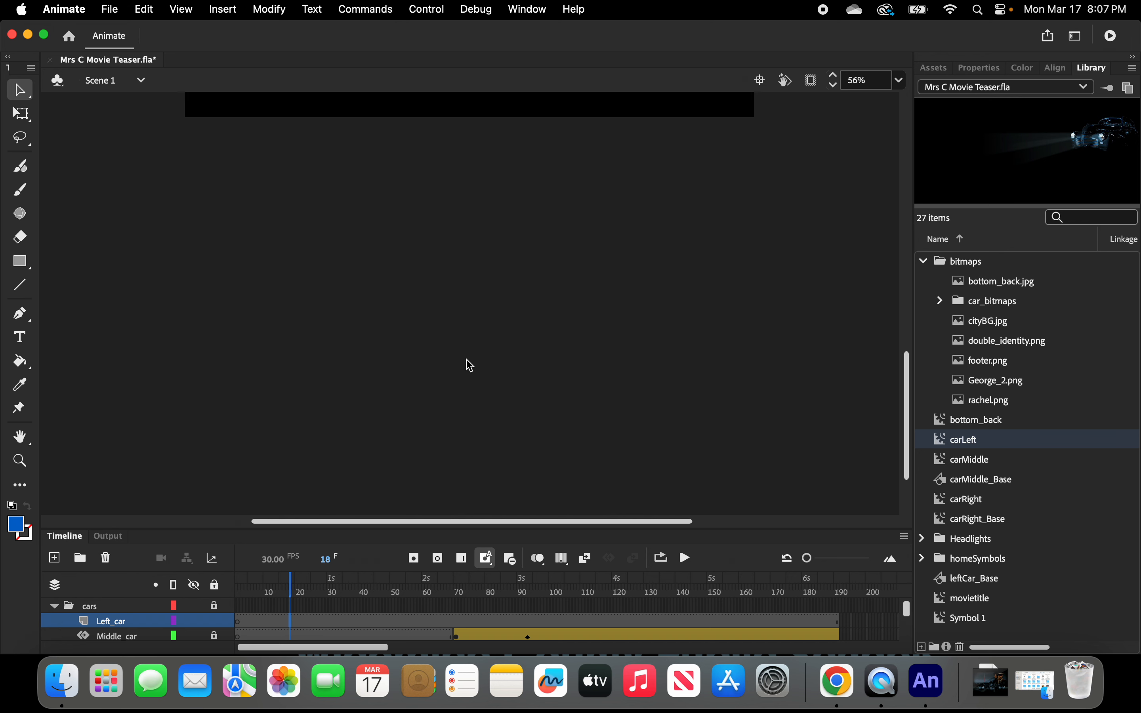
scroll(470, 365, "down", 2)
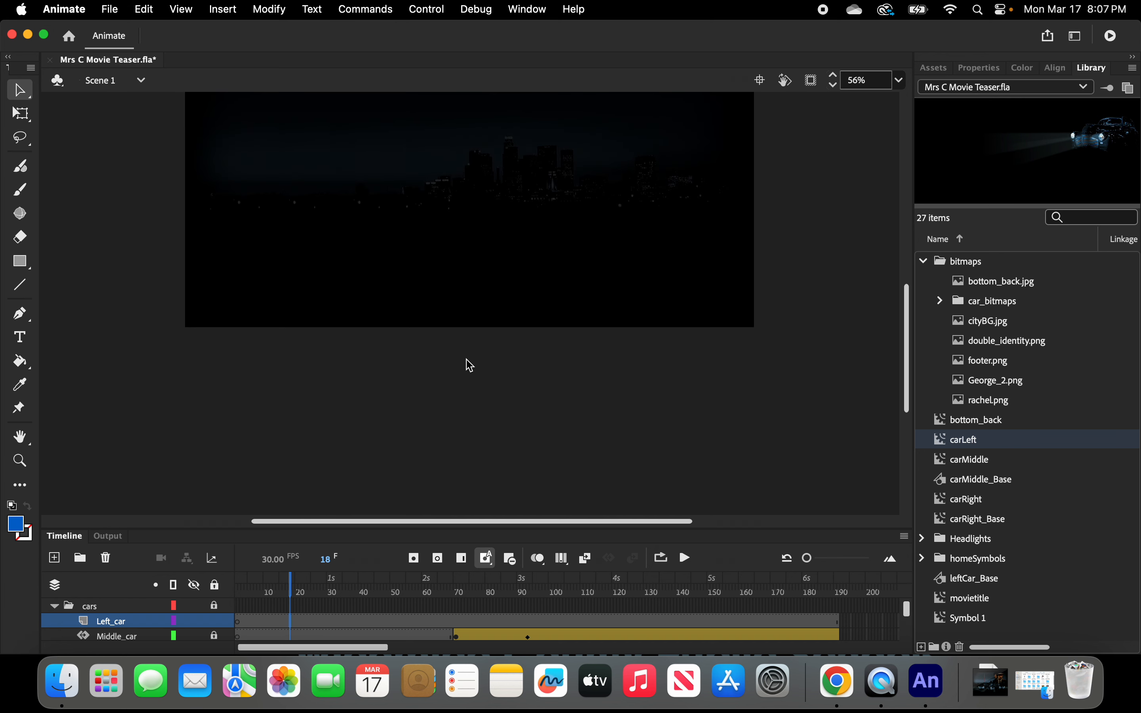
Clear the frames spanning the Left_car layer.
left_click(335, 622)
right_click(336, 625)
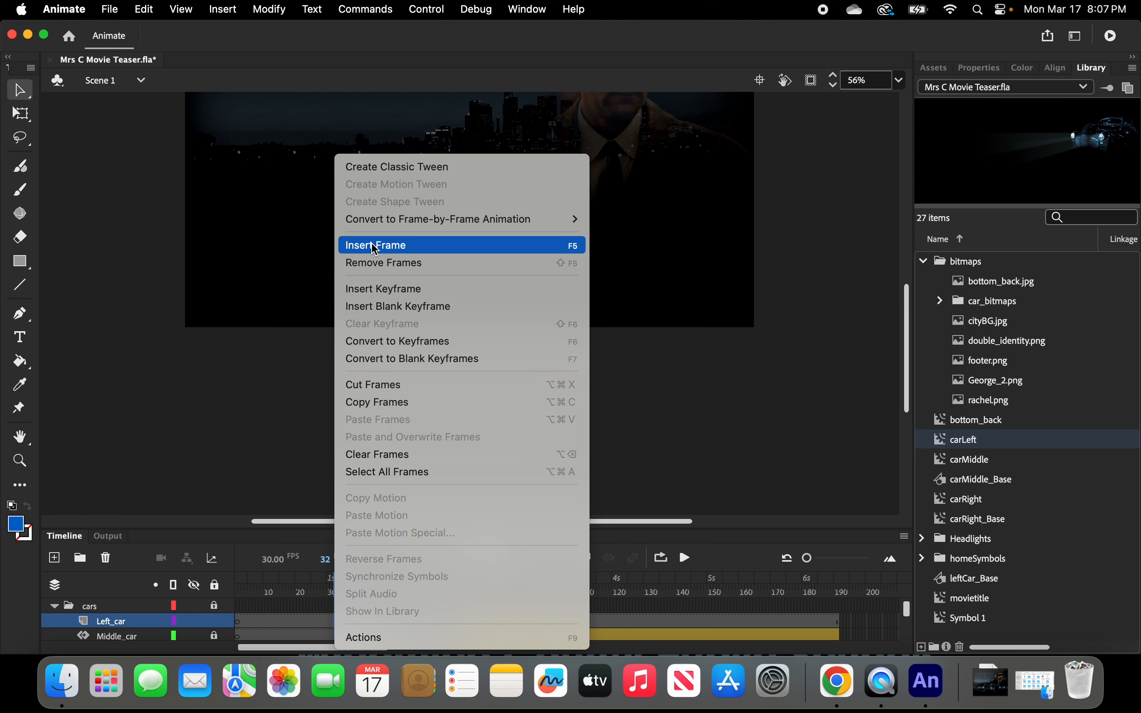
left_click(395, 455)
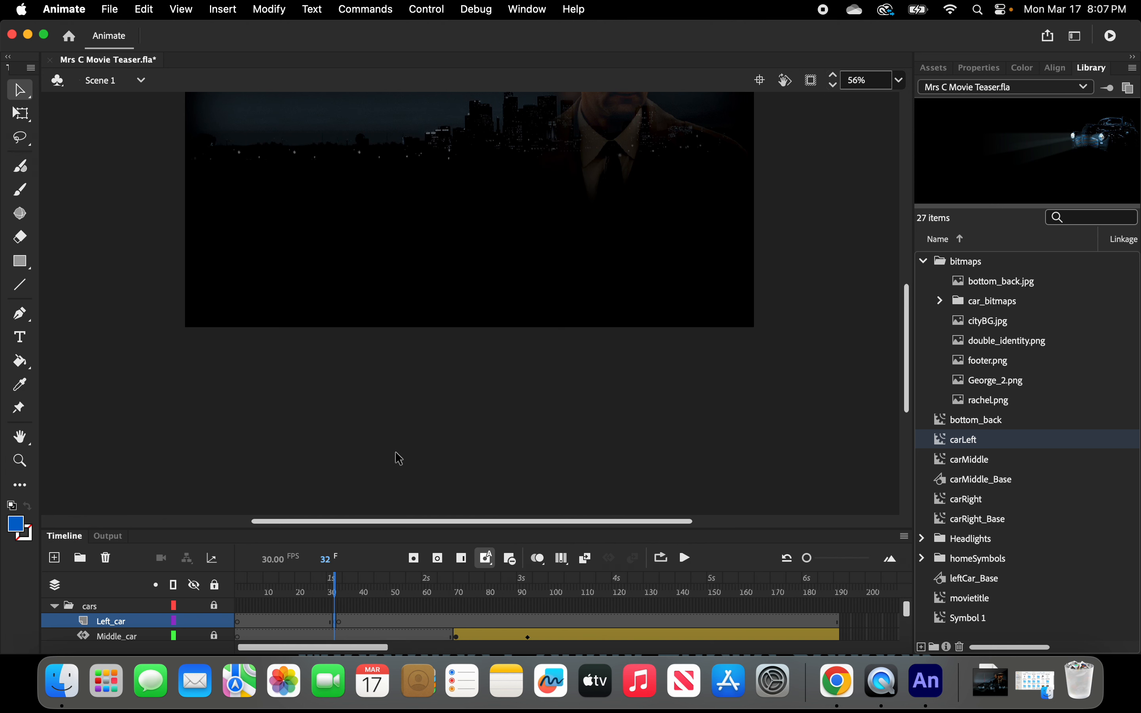
left_click(241, 624)
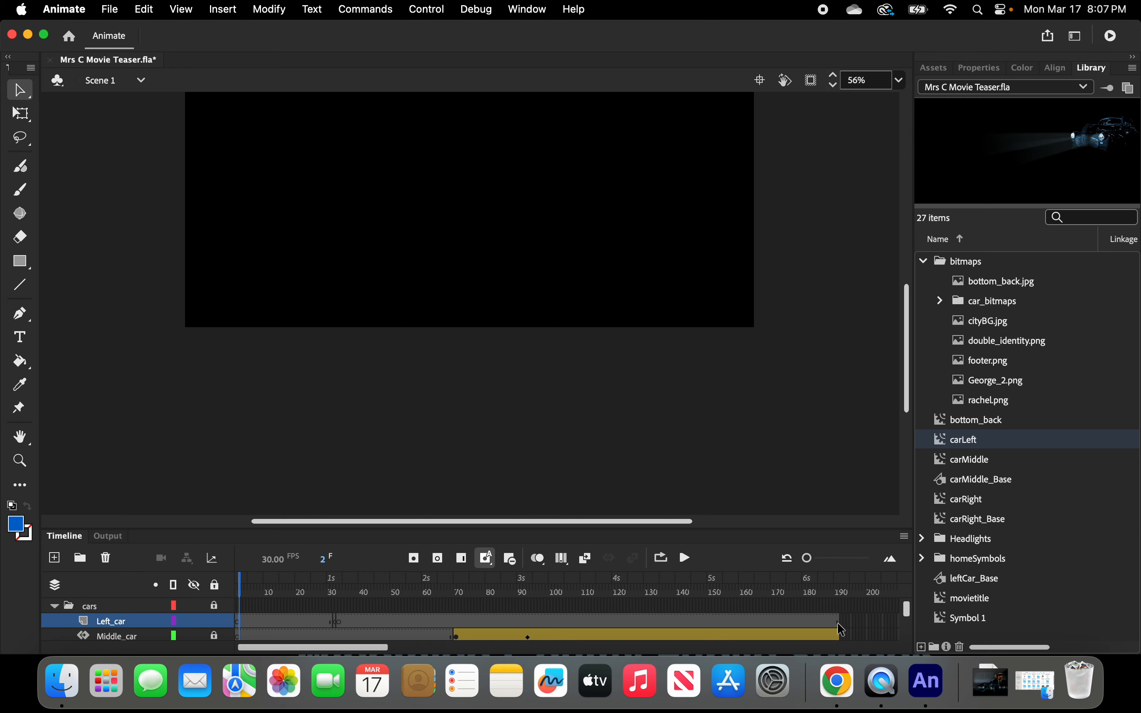
left_click(841, 624)
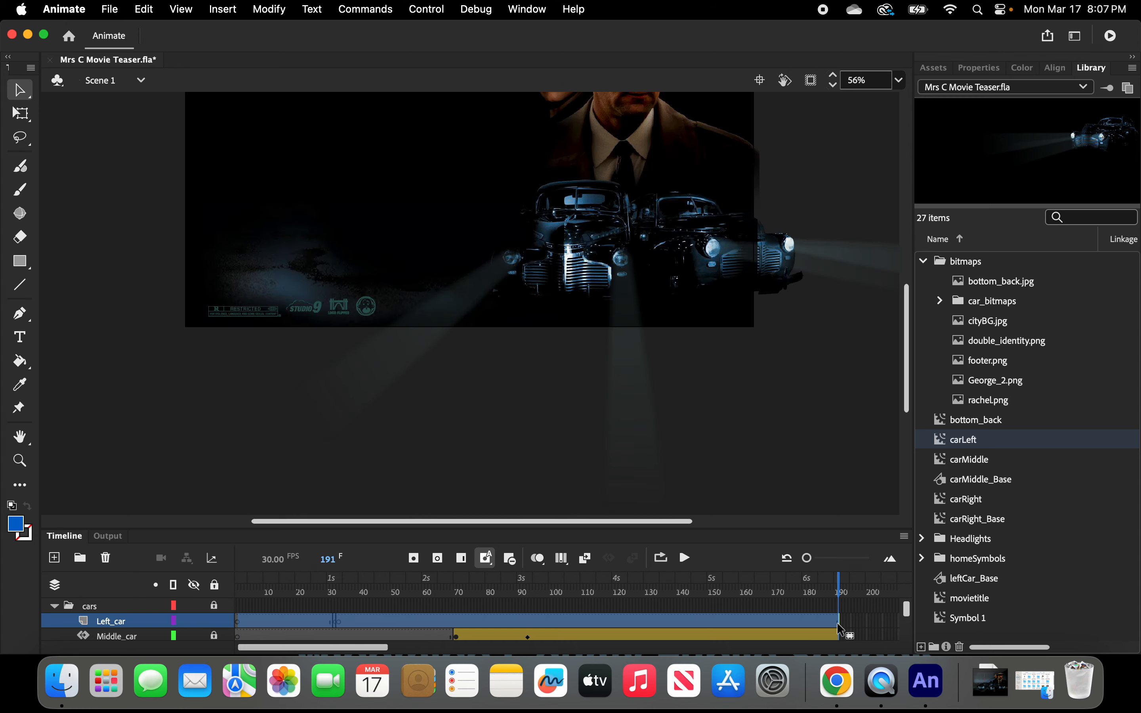
right_click(841, 630)
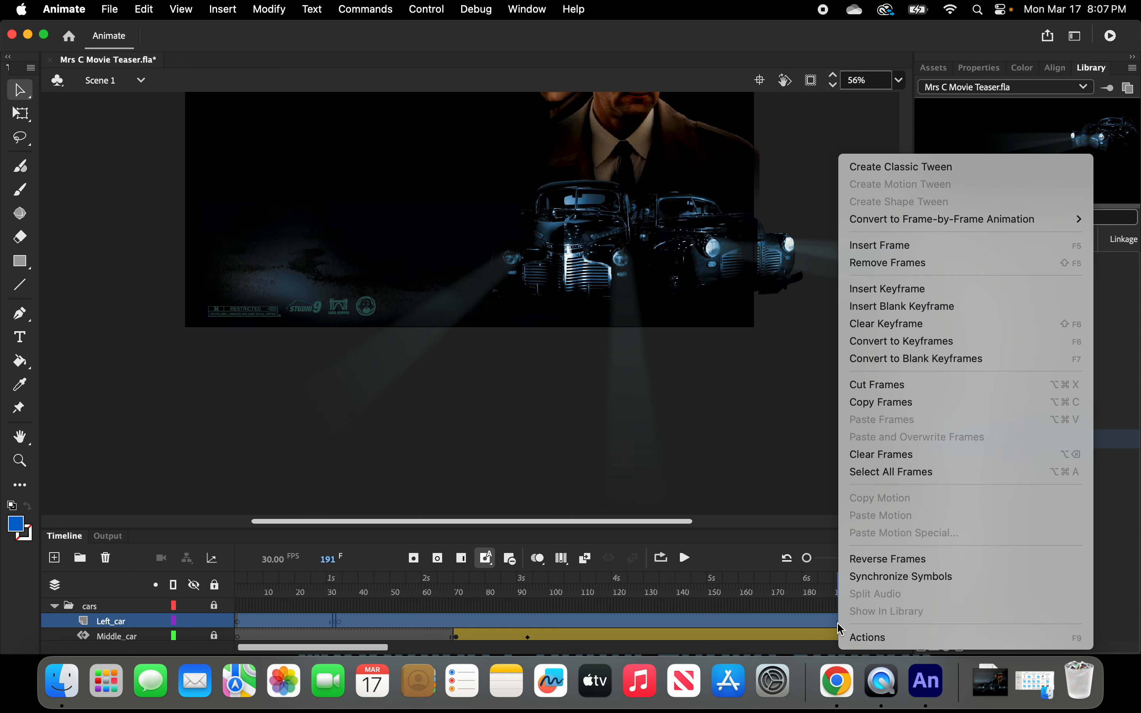
left_click(886, 456)
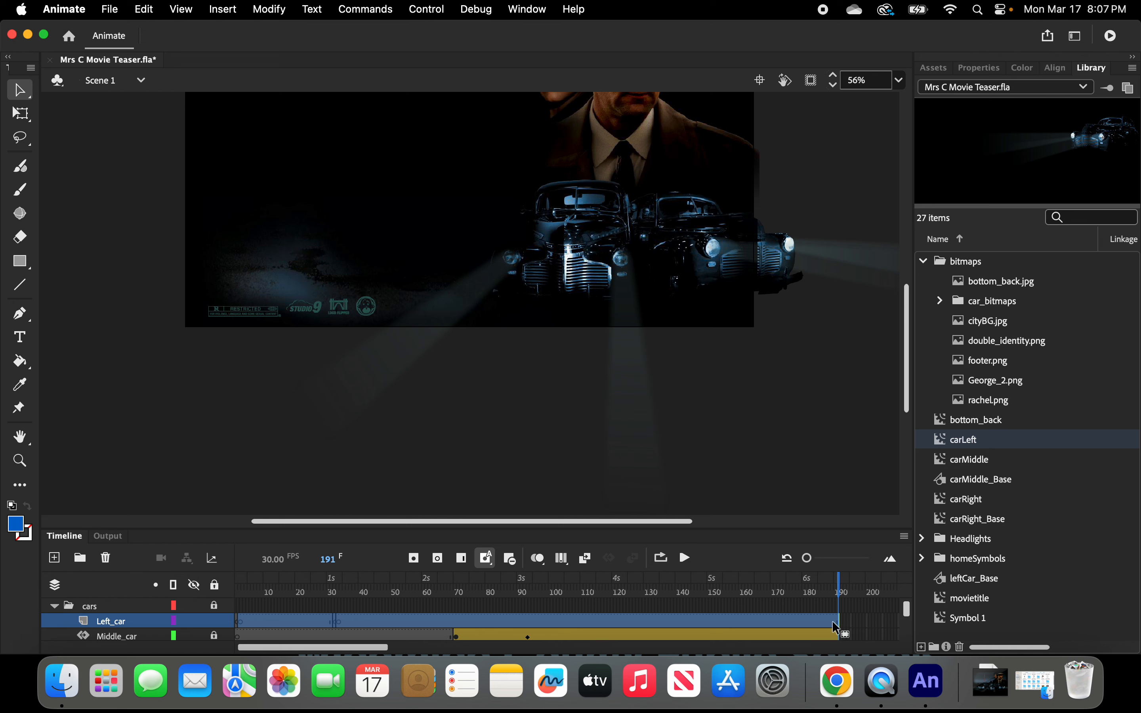
Remove the leftover frames from the Left_car layer so it holds no extended span.
left_click_drag(835, 621, 353, 636)
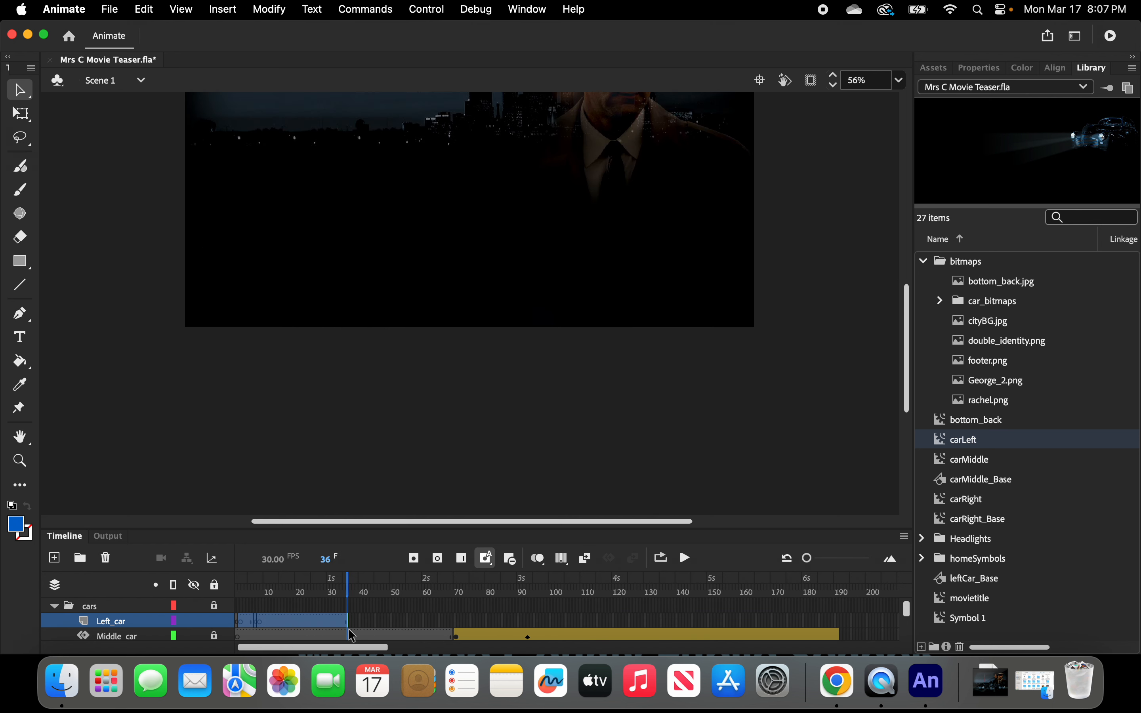
left_click(322, 620)
right_click(322, 621)
left_click(300, 624)
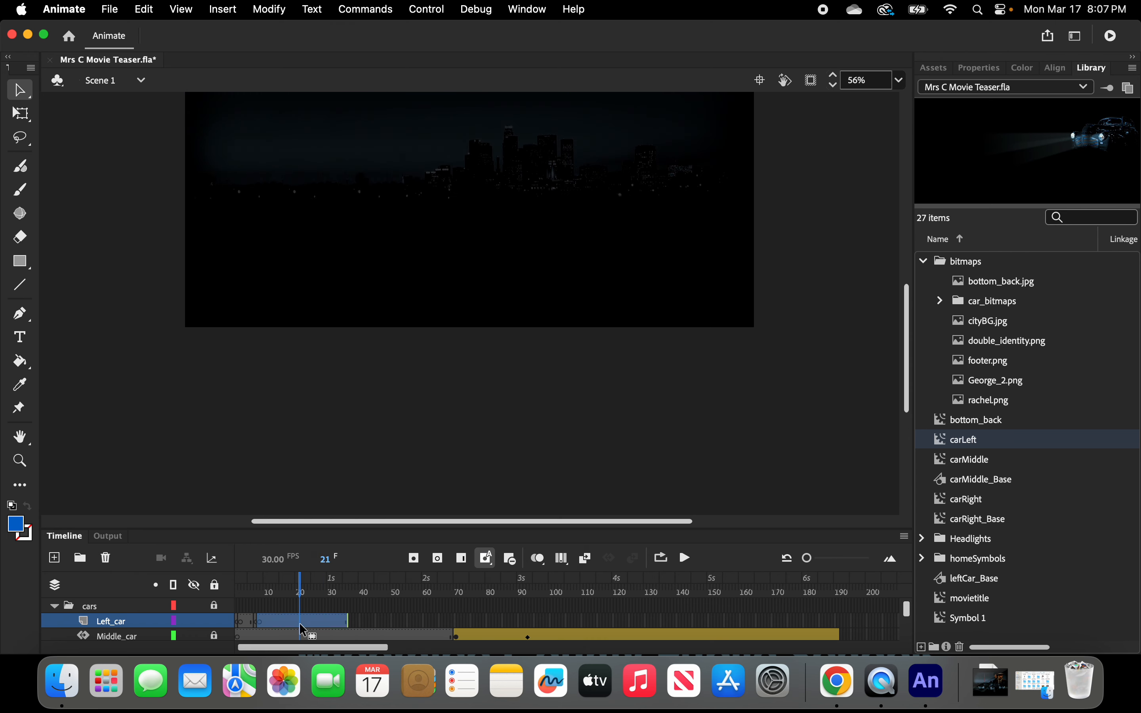
right_click(300, 624)
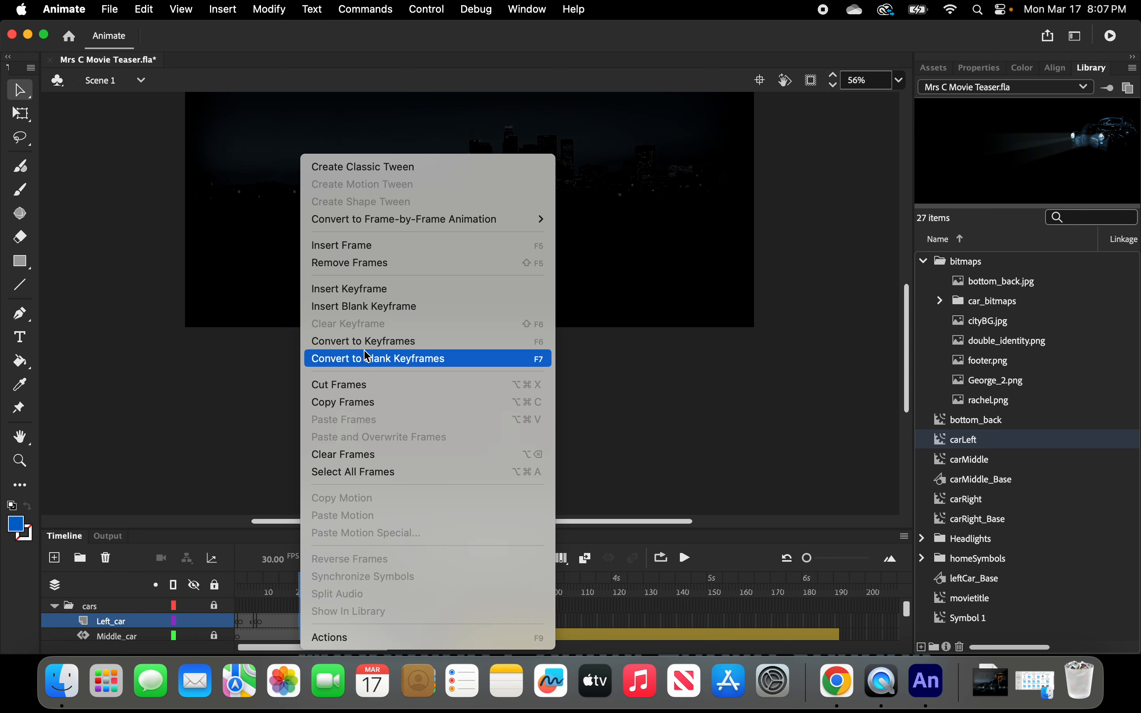
left_click(368, 266)
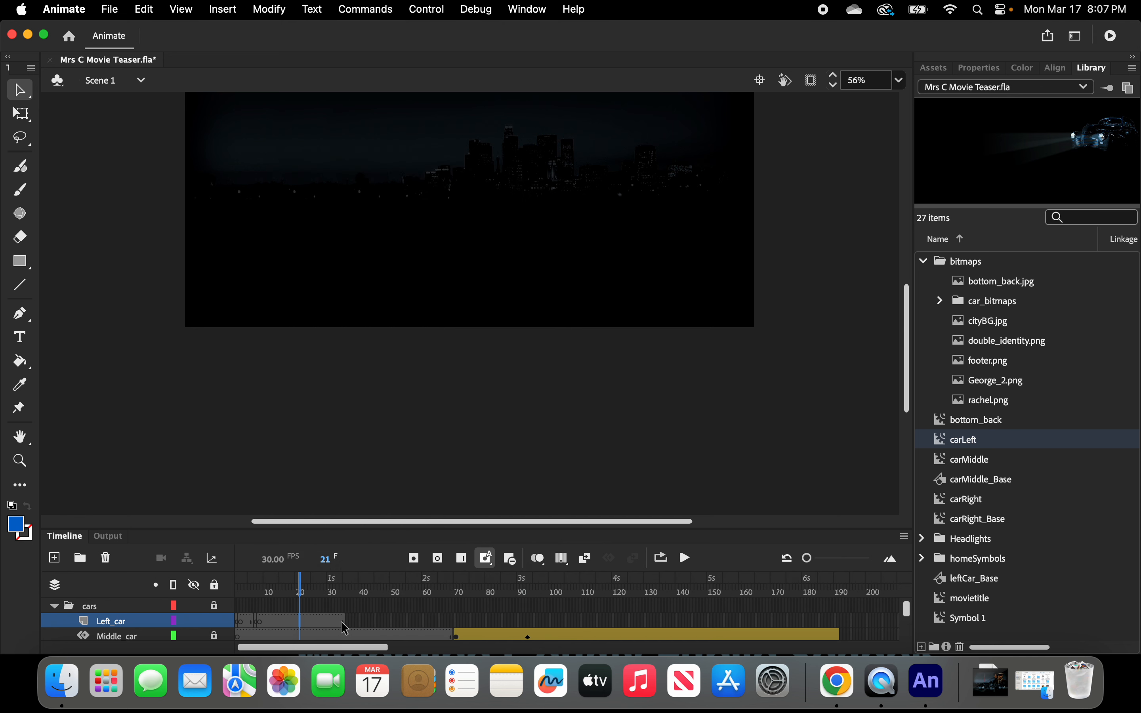
left_click(344, 623)
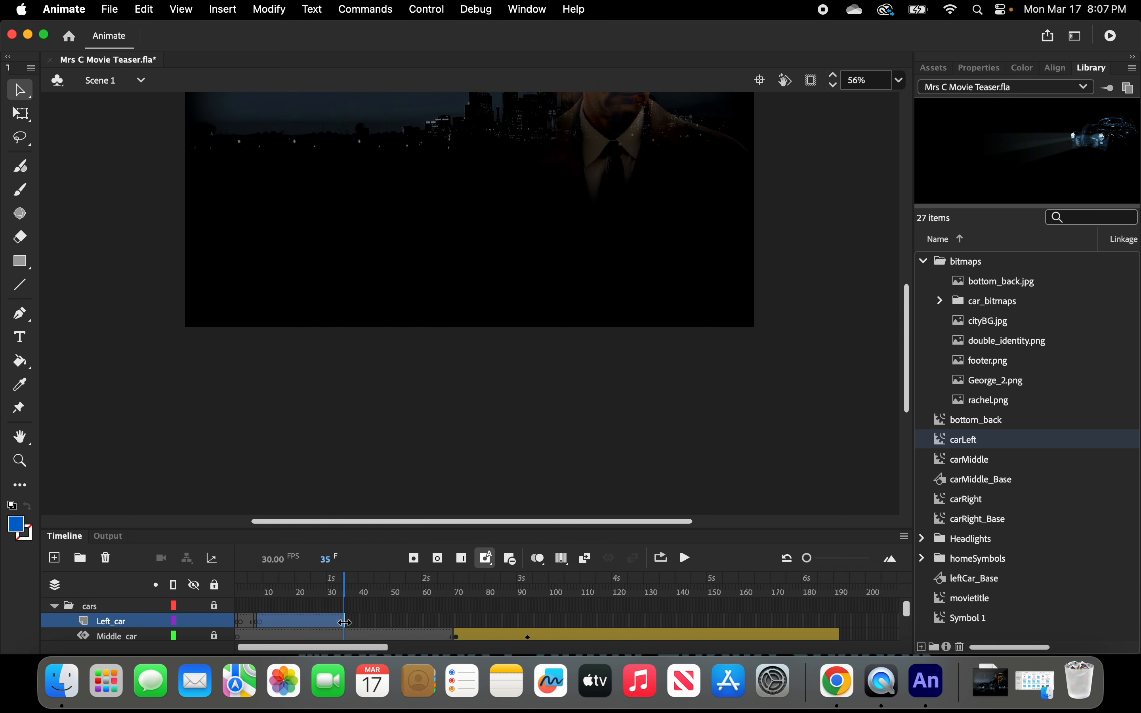
left_click_drag(345, 622, 262, 629)
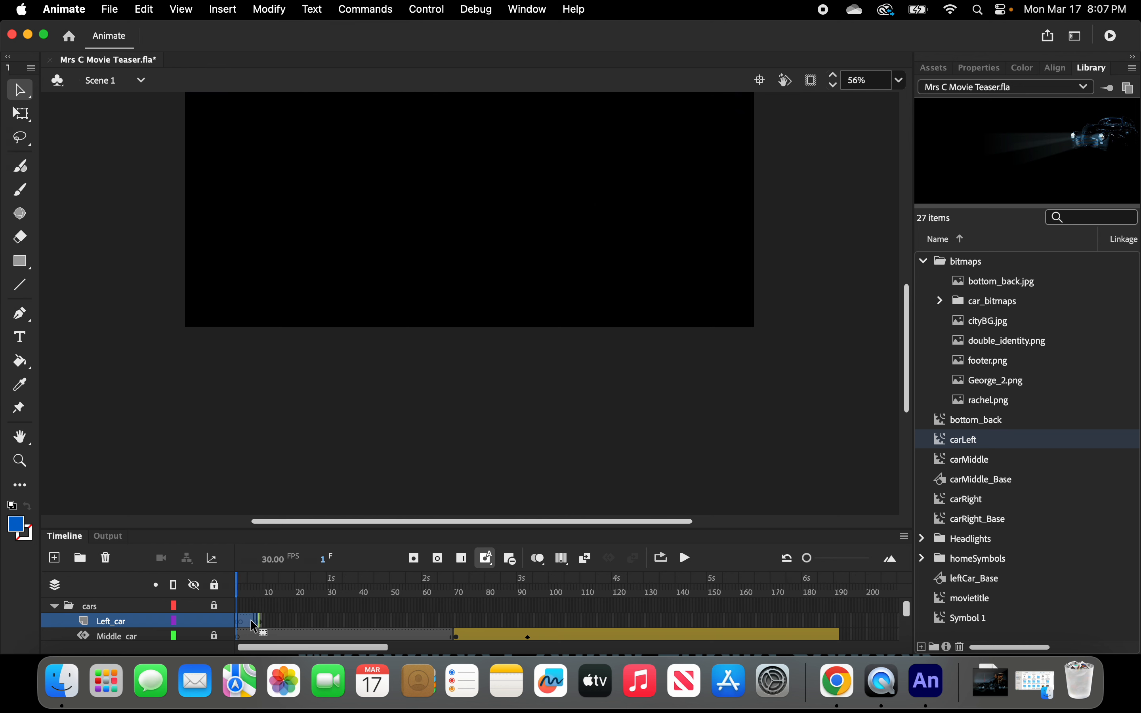
right_click(250, 628)
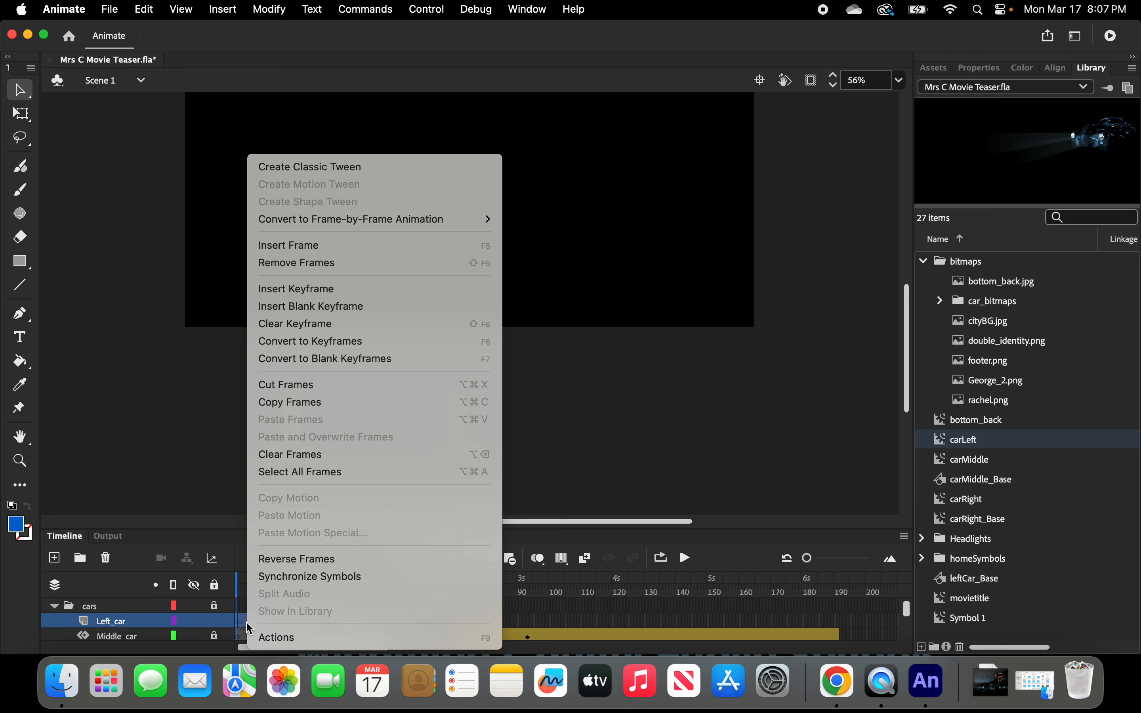
left_click(297, 262)
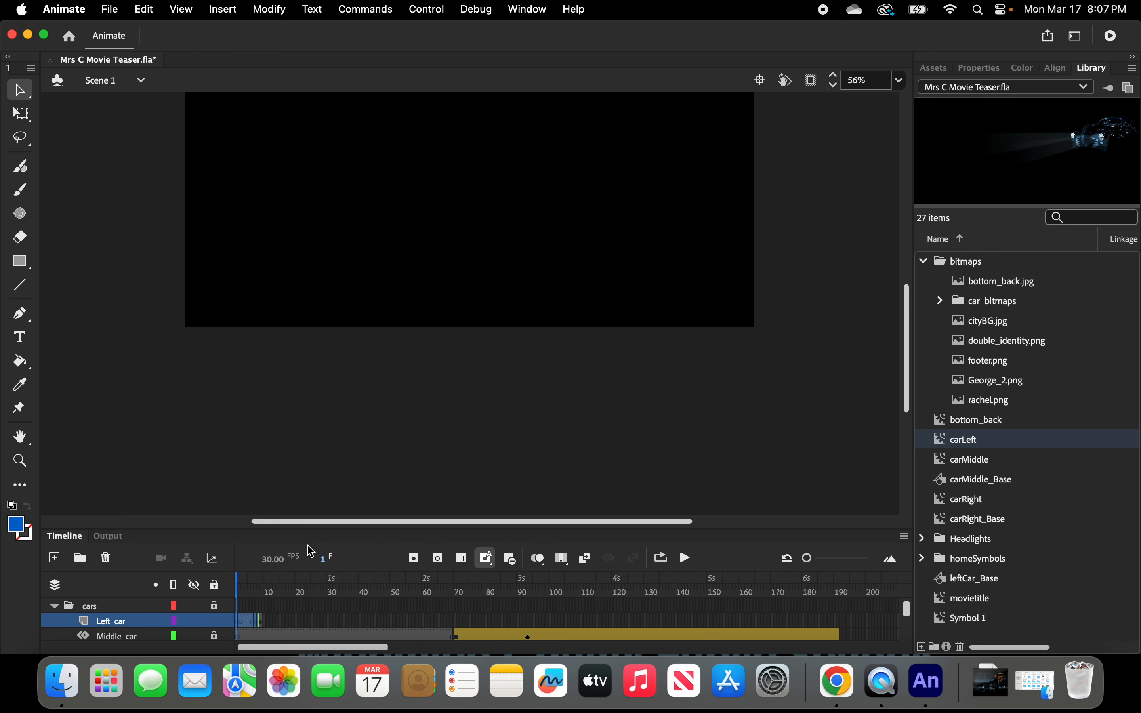
left_click(288, 622)
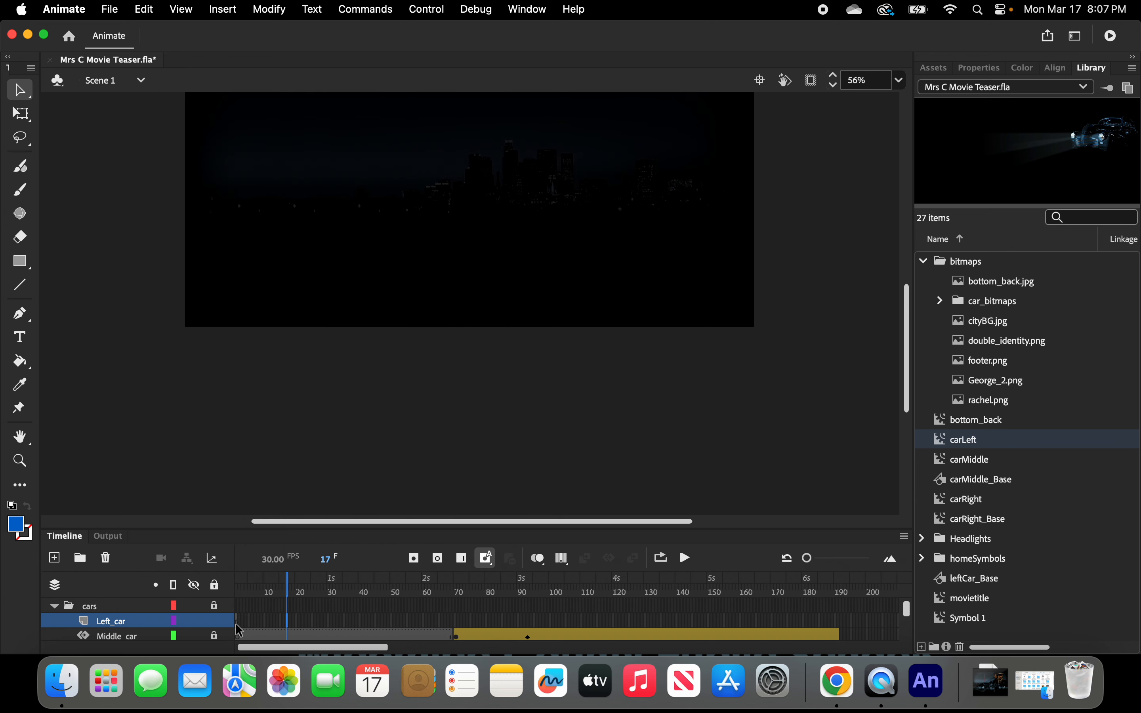
left_click_drag(808, 558, 831, 559)
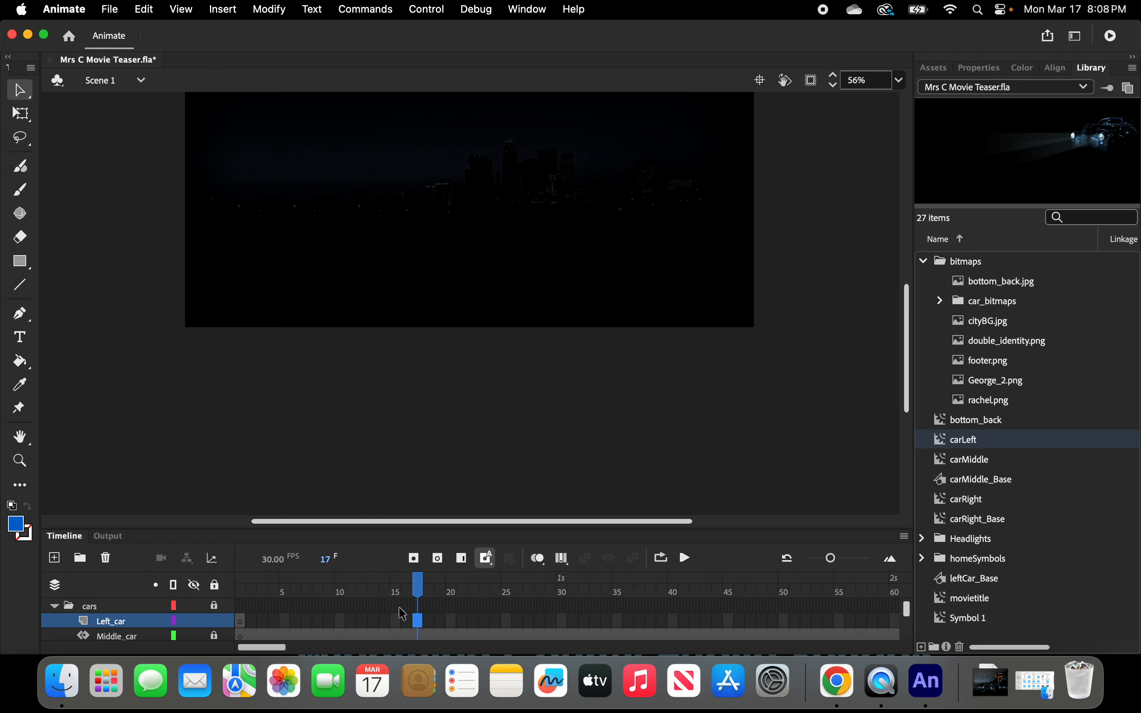
left_click(243, 627)
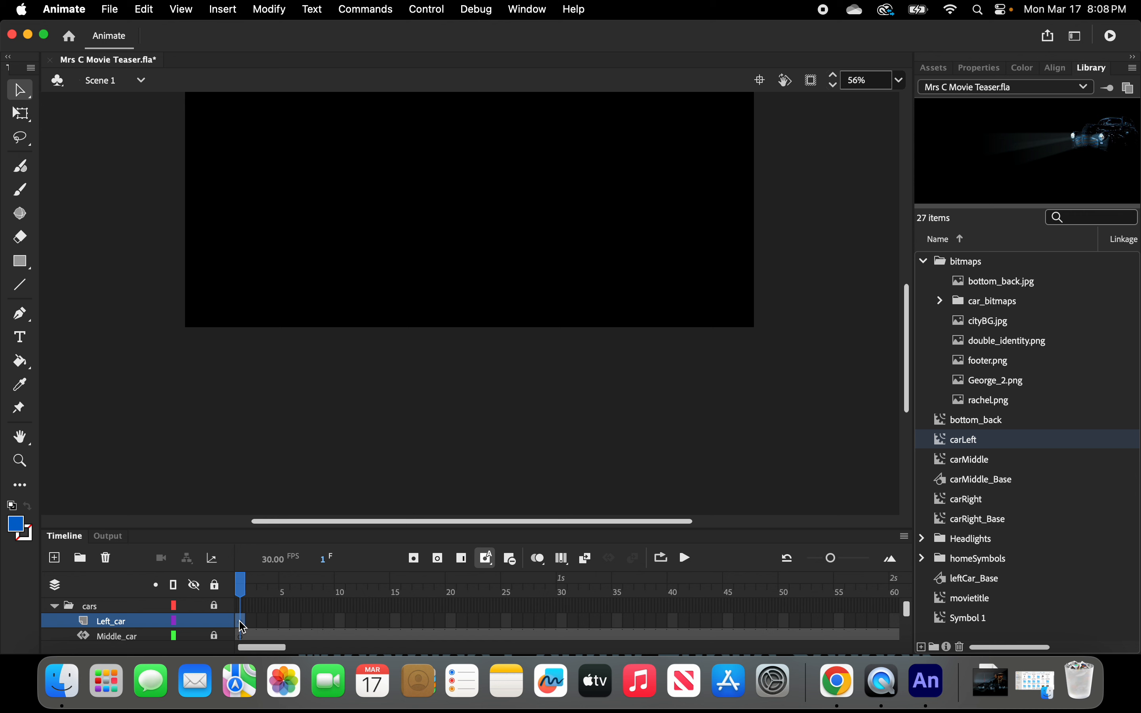
right_click(242, 627)
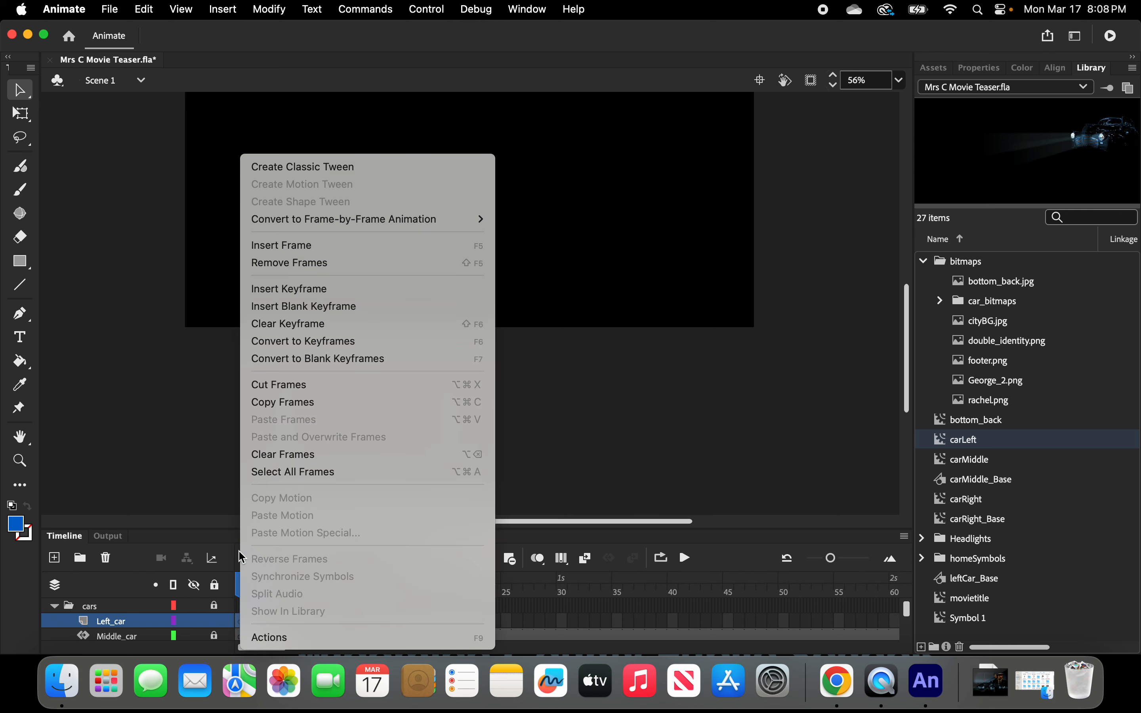
left_click(279, 263)
left_click(362, 621)
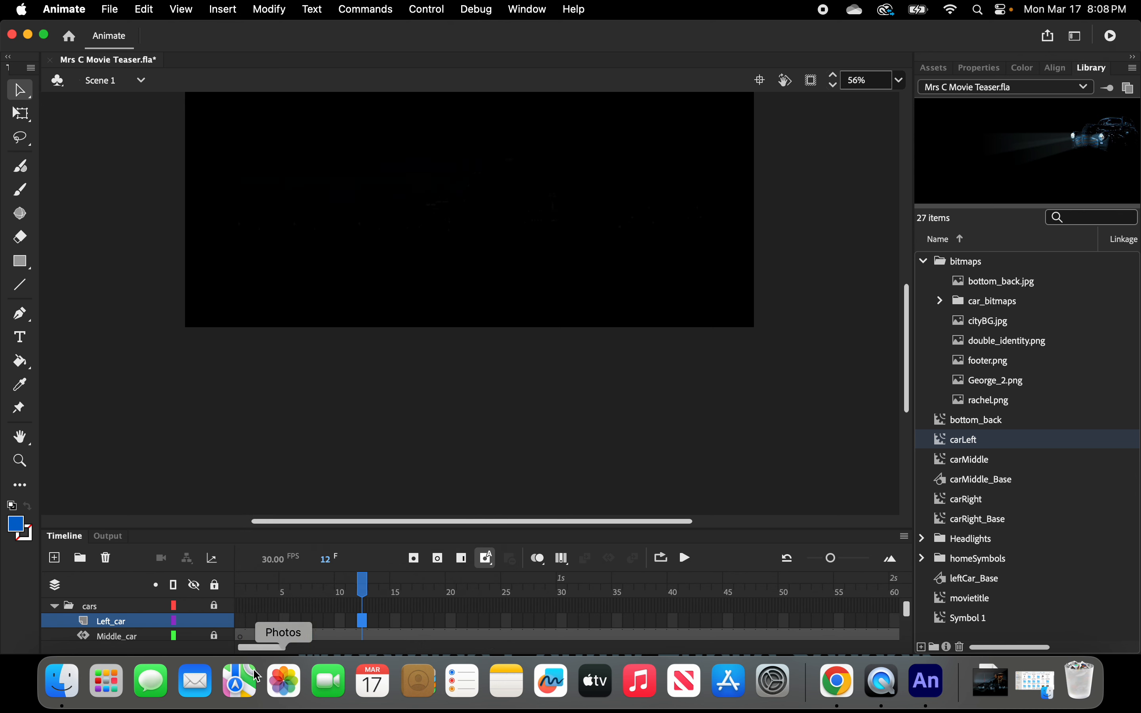
Insert a keyframe at frame 75 on the Left_car layer.
left_click_drag(269, 648, 325, 648)
left_click(341, 622)
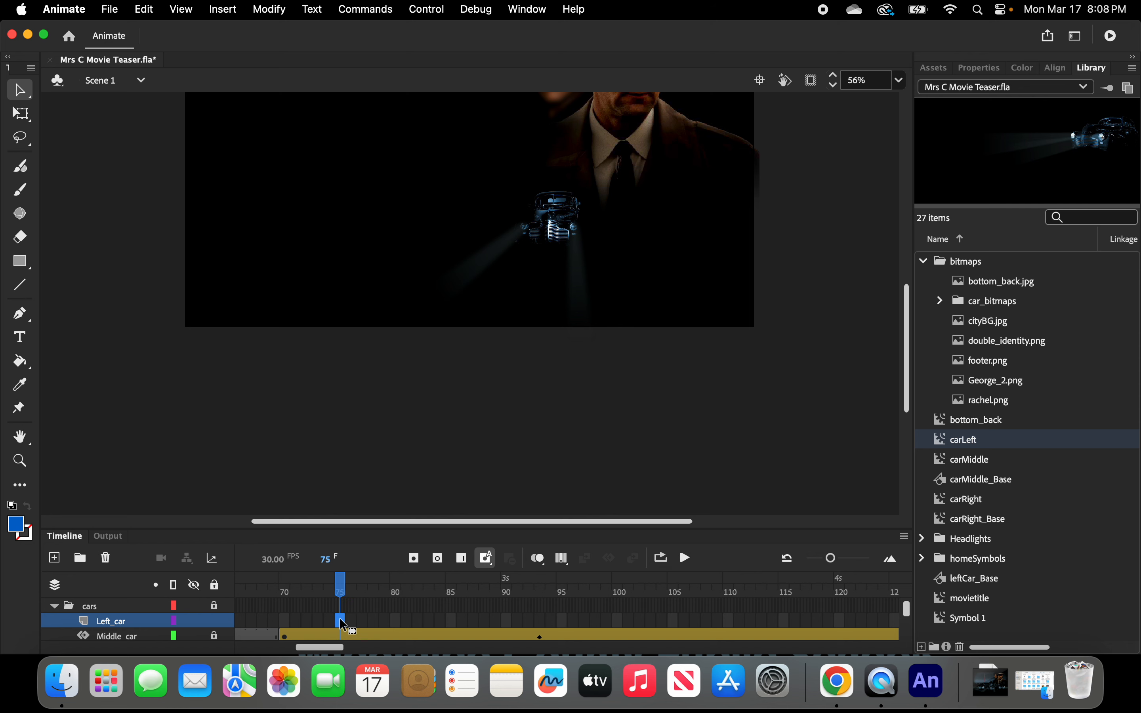
right_click(343, 625)
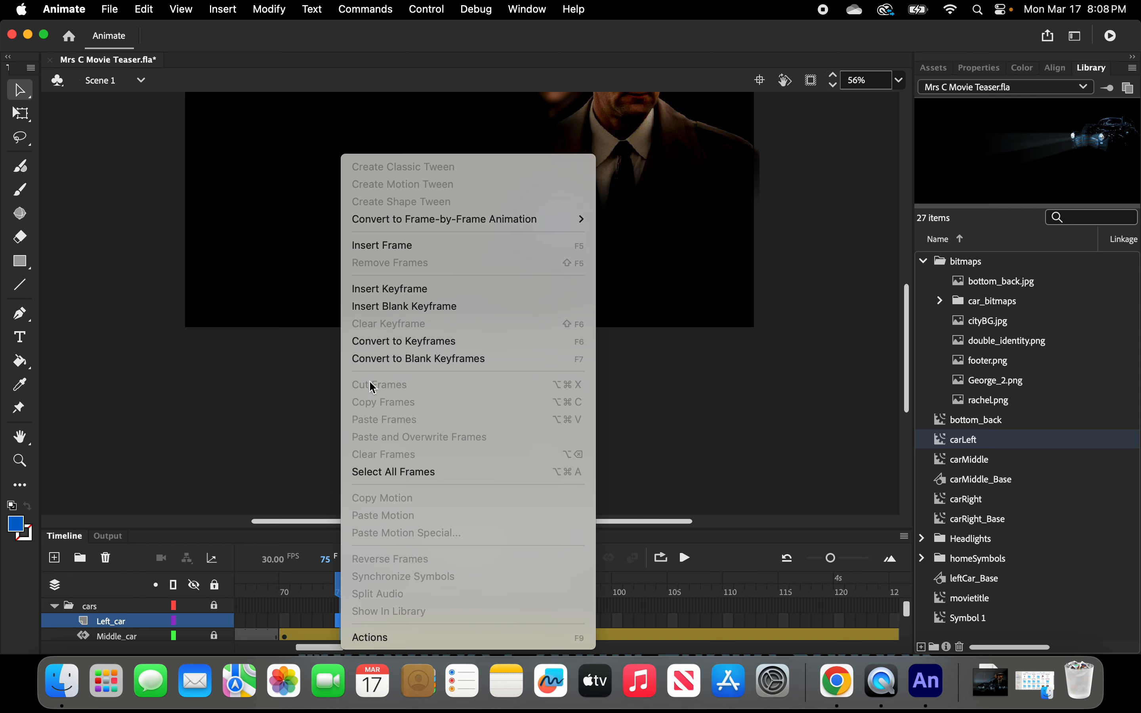
left_click(398, 289)
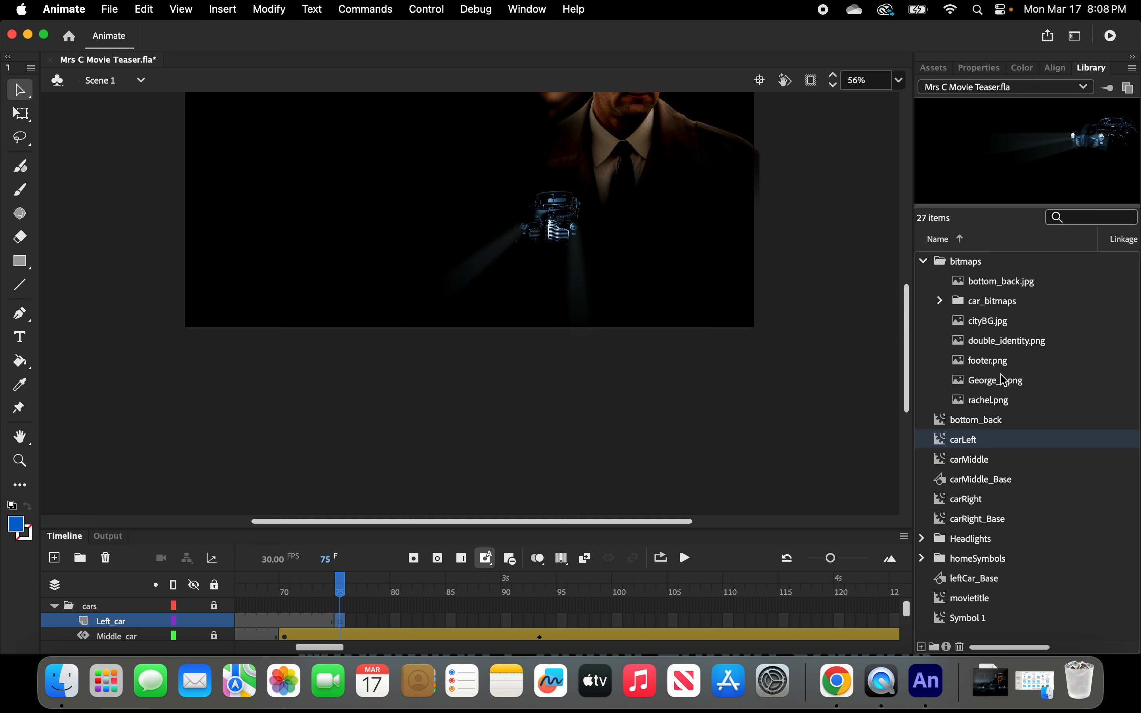
Place the carLeft symbol on the stage at frame 75 and position it over the stage's left edge.
left_click_drag(987, 440, 521, 249)
left_click_drag(748, 222, 453, 220)
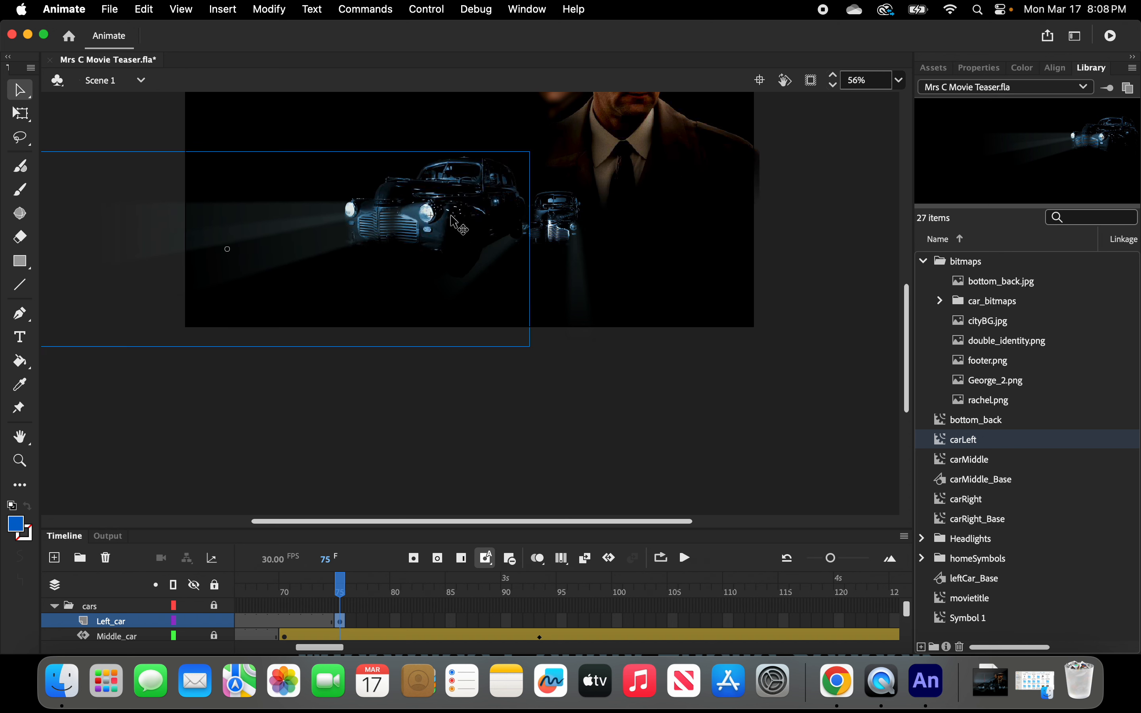
Move the Left_car keyframe from frame 75 to frame 99 and back to frame 75.
left_click(342, 627)
left_click(339, 622)
left_click(342, 628)
left_click(345, 628)
left_click(344, 622)
left_click(345, 623)
left_click(345, 622)
left_click(351, 622)
mouse_move(354, 626)
left_mouse_down()
mouse_move(498, 620)
mouse_move(309, 627)
mouse_move(346, 627)
left_mouse_up()
left_click(379, 424)
left_click(343, 622)
left_click(343, 622)
left_click_drag(347, 626, 607, 622)
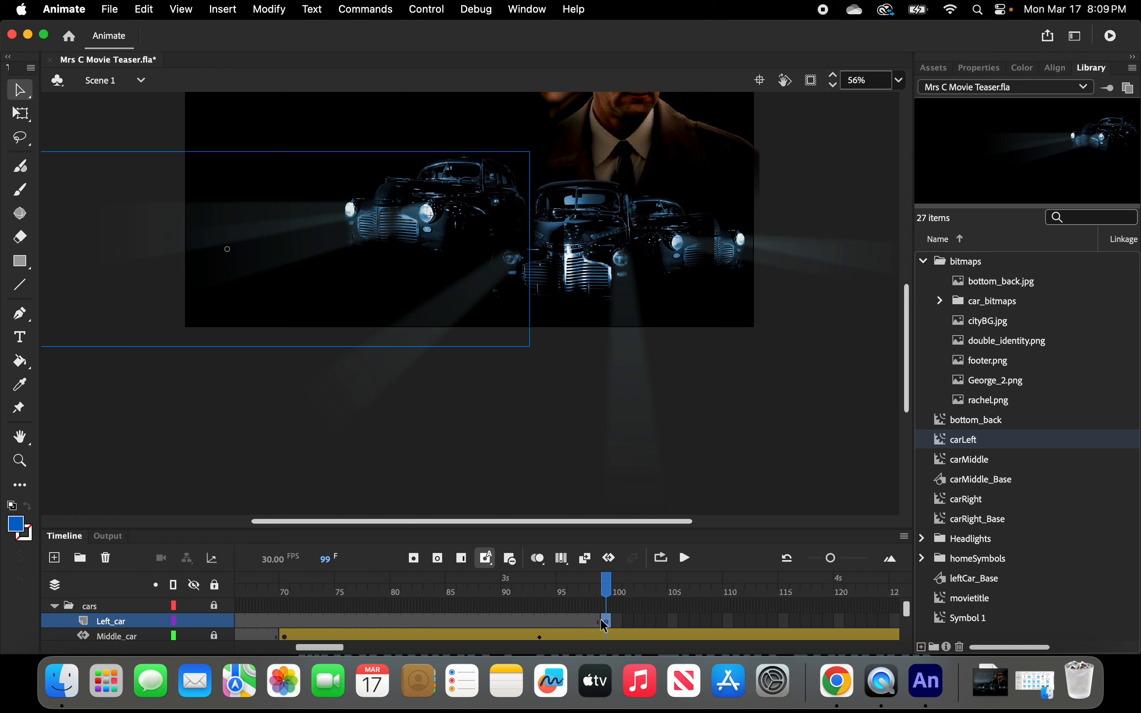
left_click(606, 623)
left_click(602, 620)
left_click(602, 619)
left_click(599, 620)
left_click(602, 620)
left_click_drag(605, 621, 343, 624)
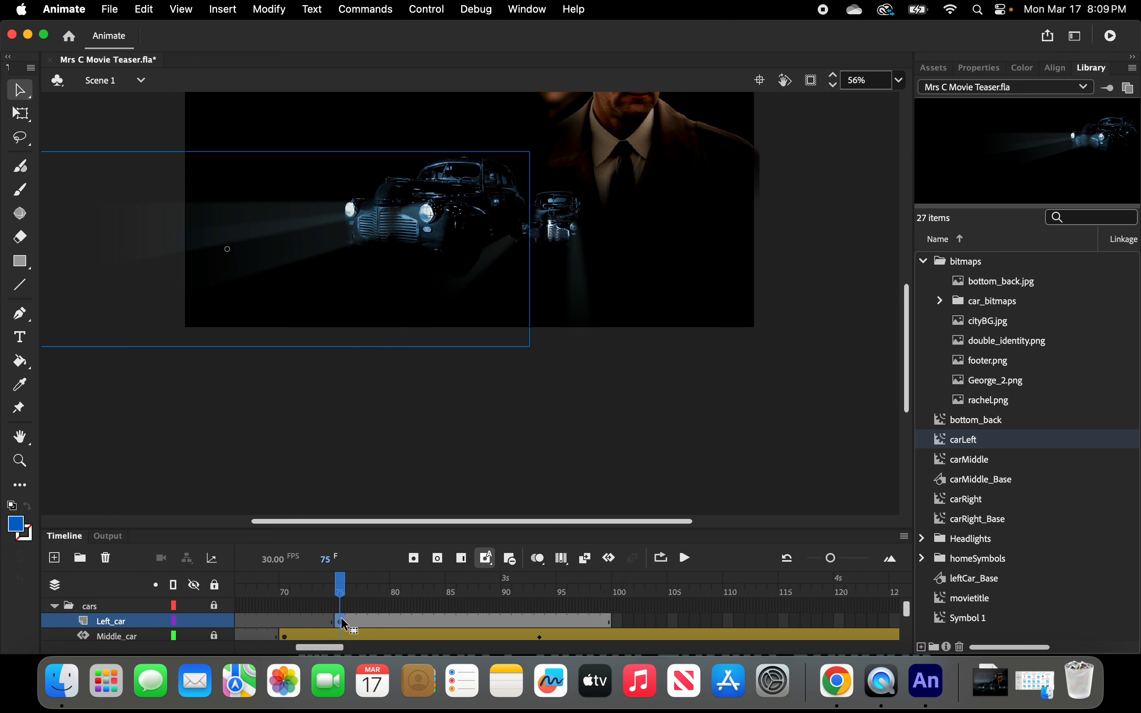
Extend the Left_car layer's frames from frame 75 out to frame 191.
left_click(610, 622)
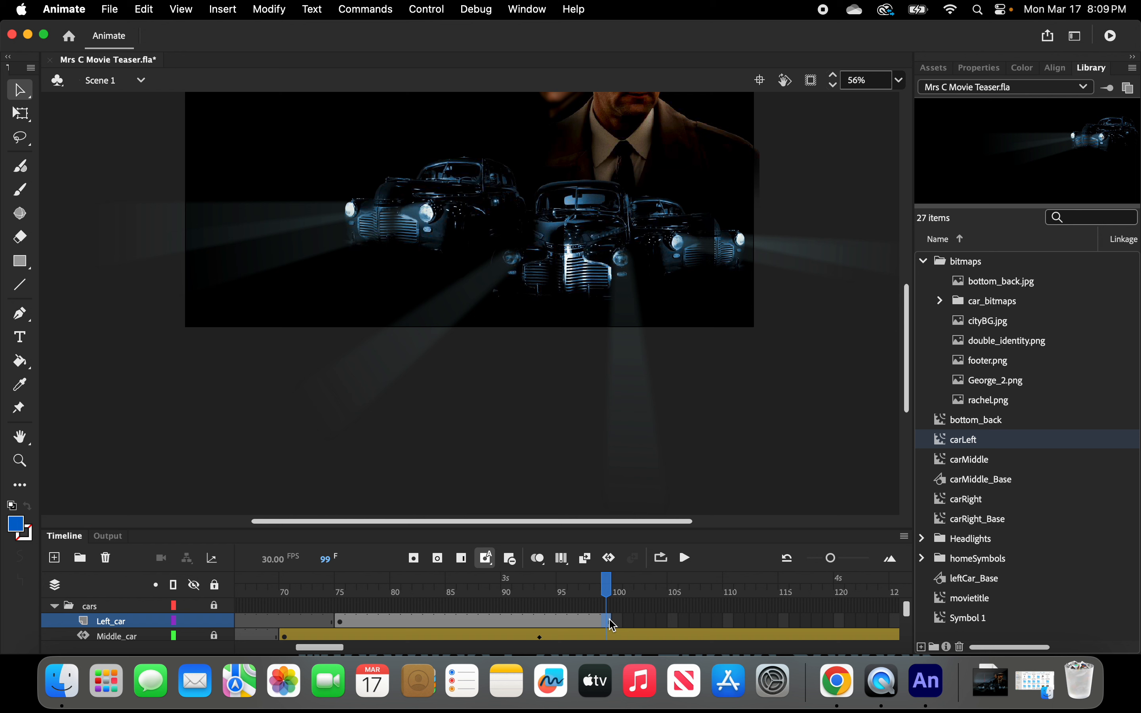
left_click(612, 621)
left_click_drag(610, 621, 829, 620)
scroll(829, 621, "right", 10)
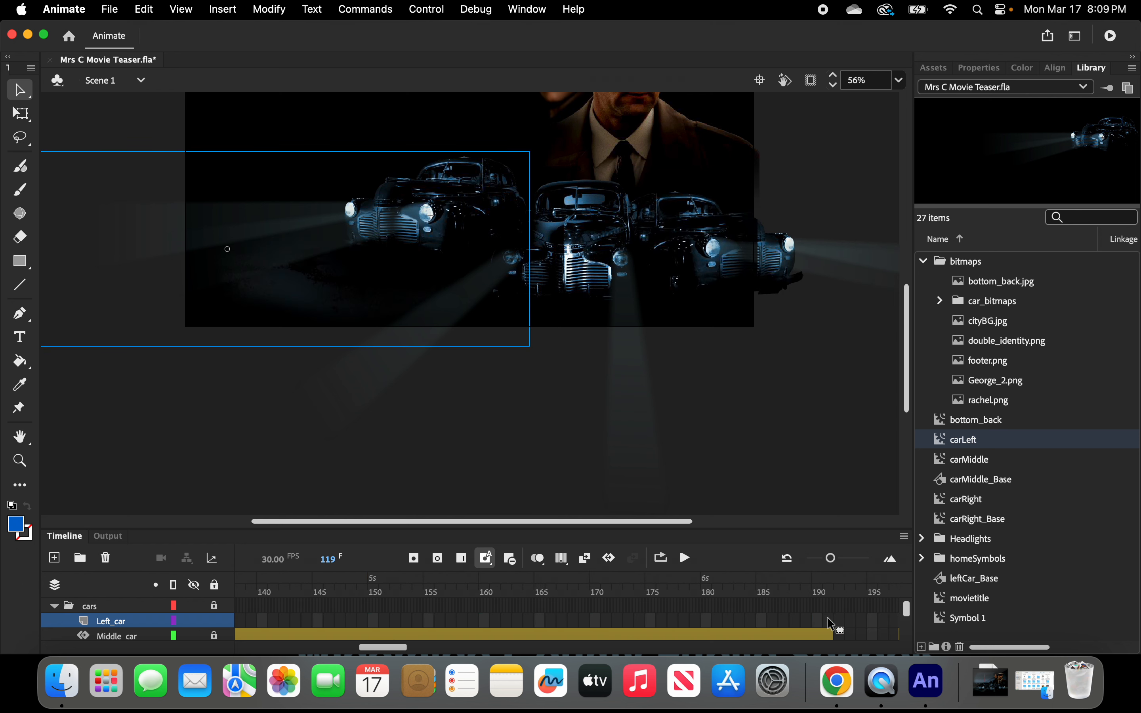
scroll(831, 621, "left", 10)
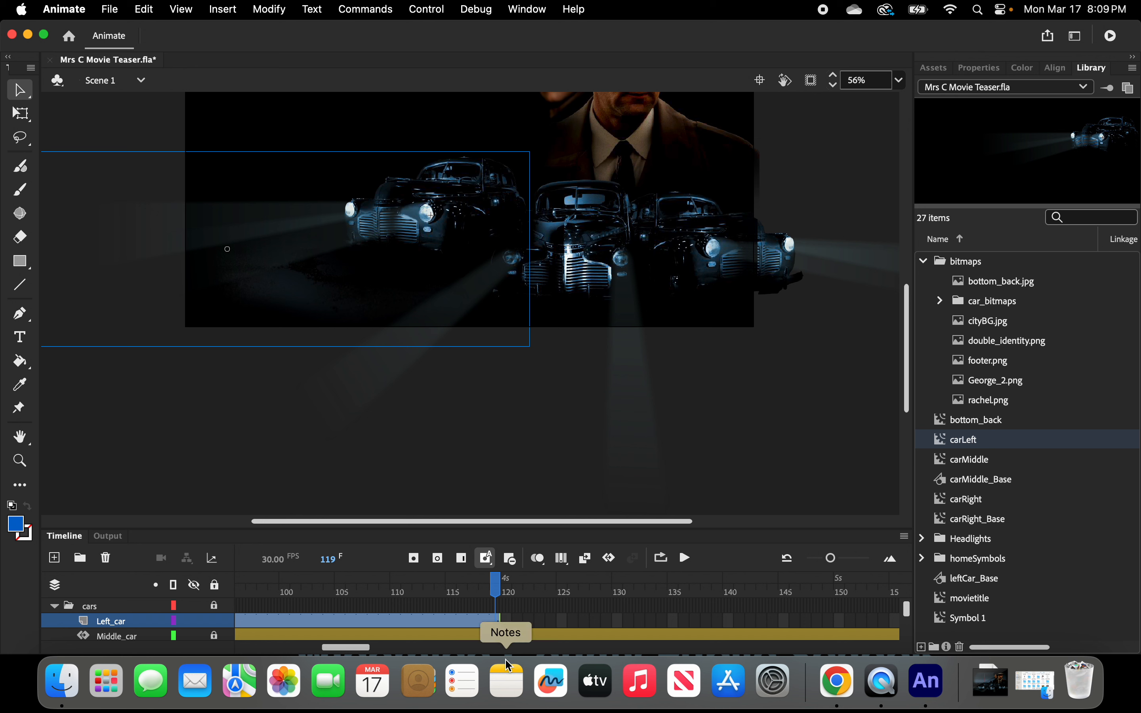
left_click_drag(501, 621, 792, 622)
scroll(791, 622, "right", 10)
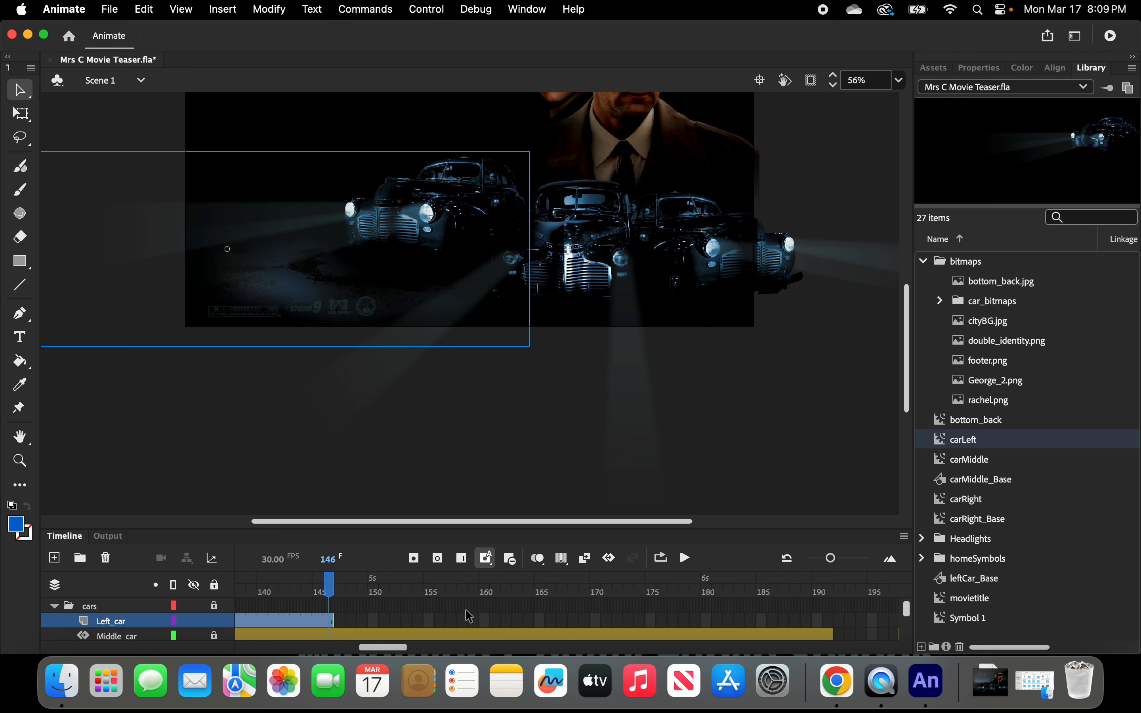
left_click_drag(335, 620, 828, 616)
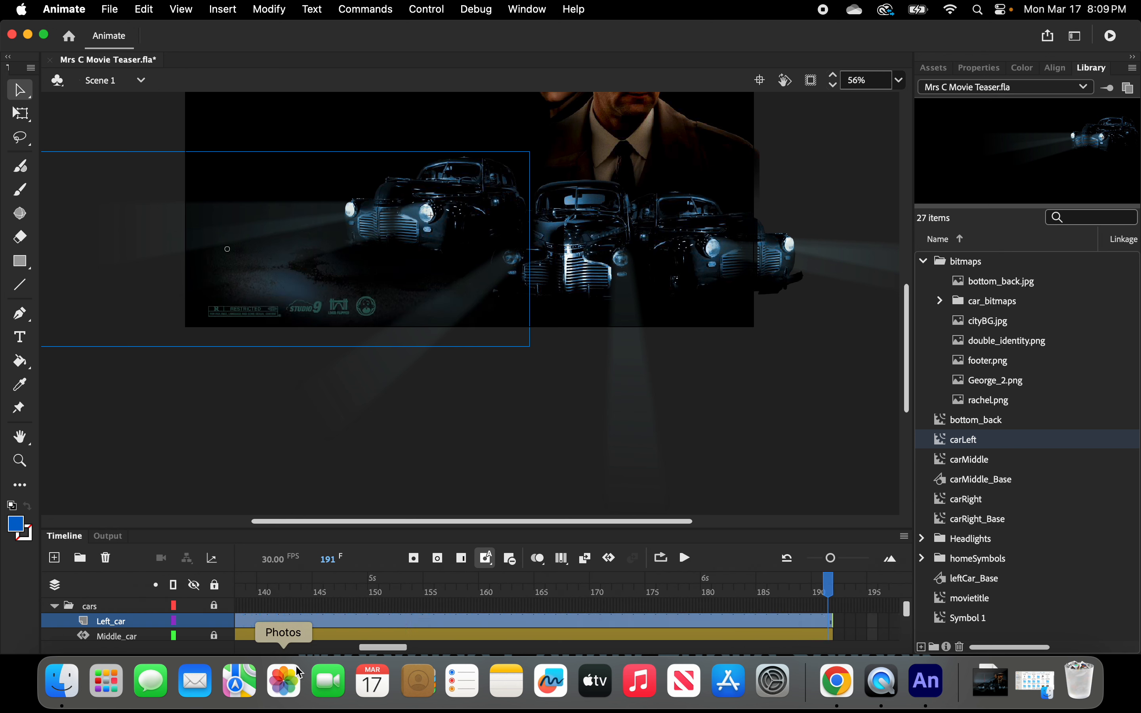
Create a motion tween on the Left_car span starting at frame 75 and open the car instance's object properties.
left_click_drag(387, 646, 323, 654)
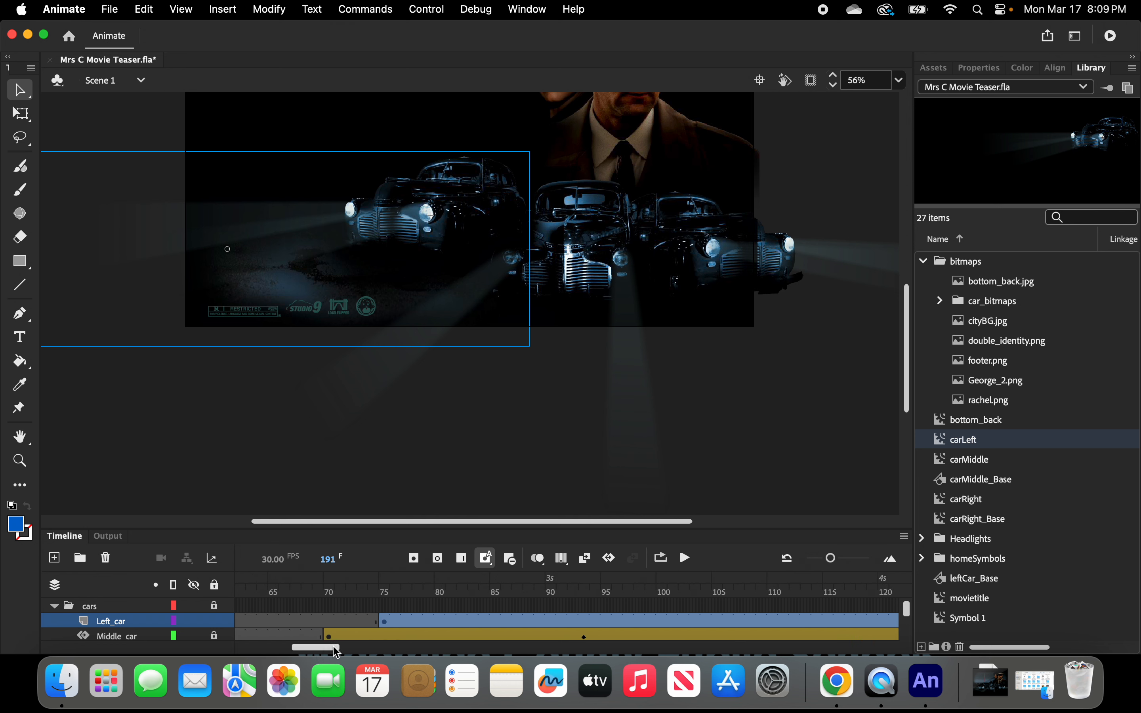
left_click(384, 622)
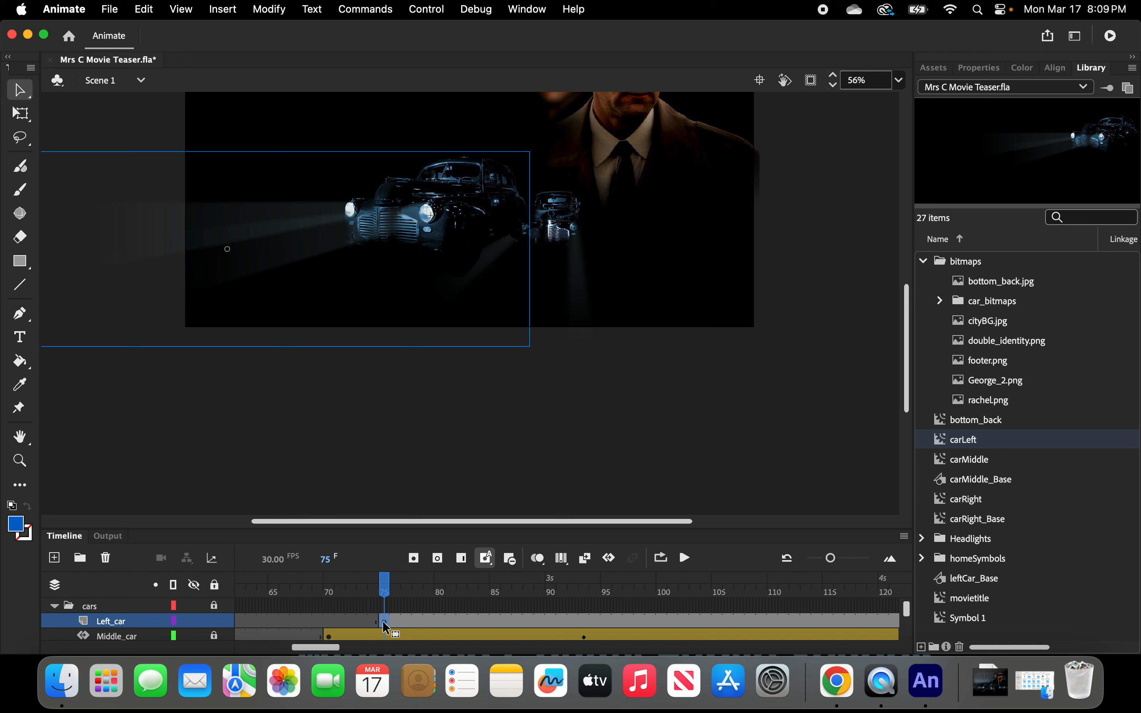
right_click(386, 626)
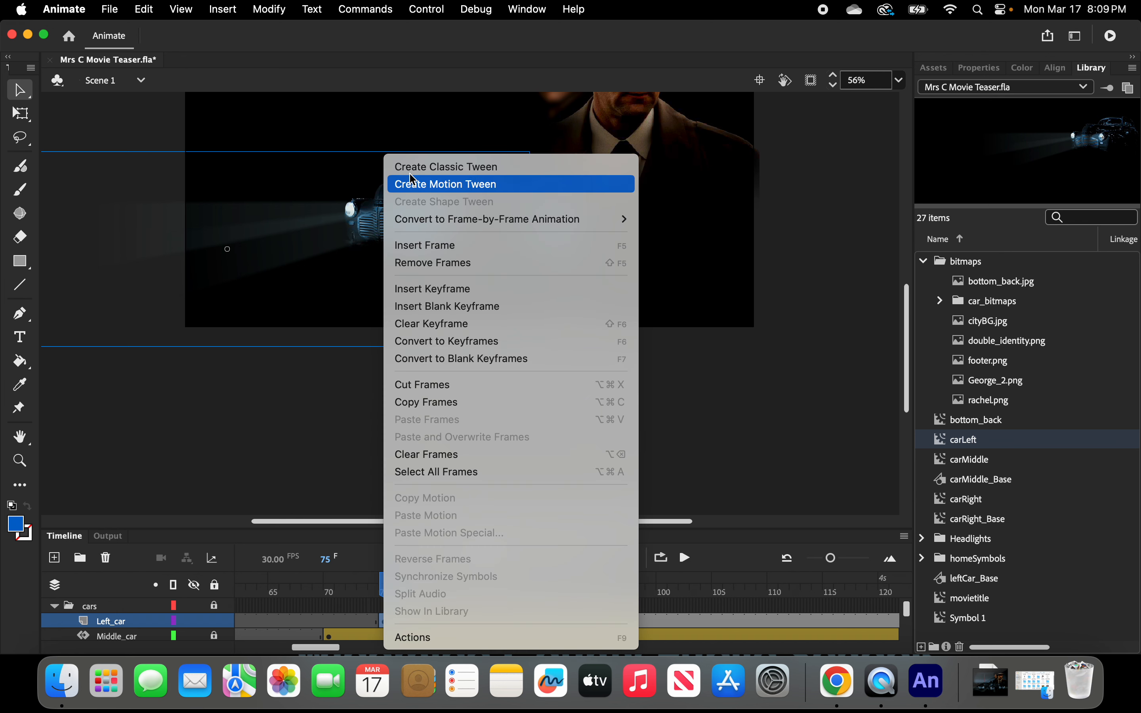
left_click(420, 185)
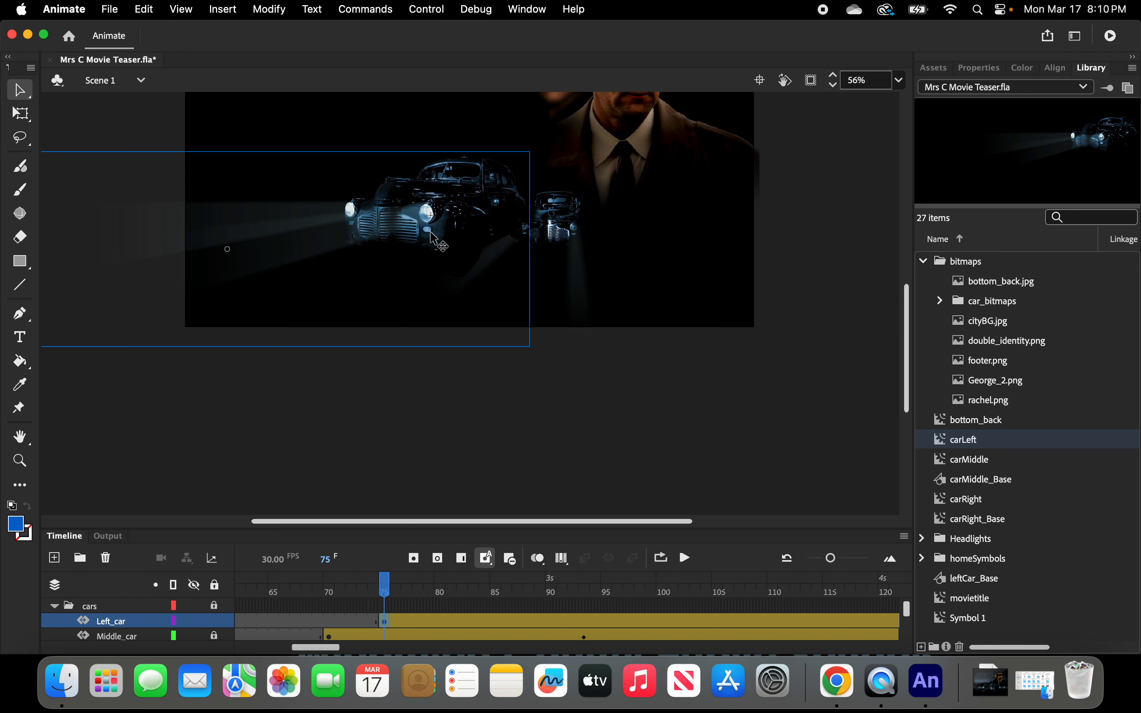
left_click(979, 71)
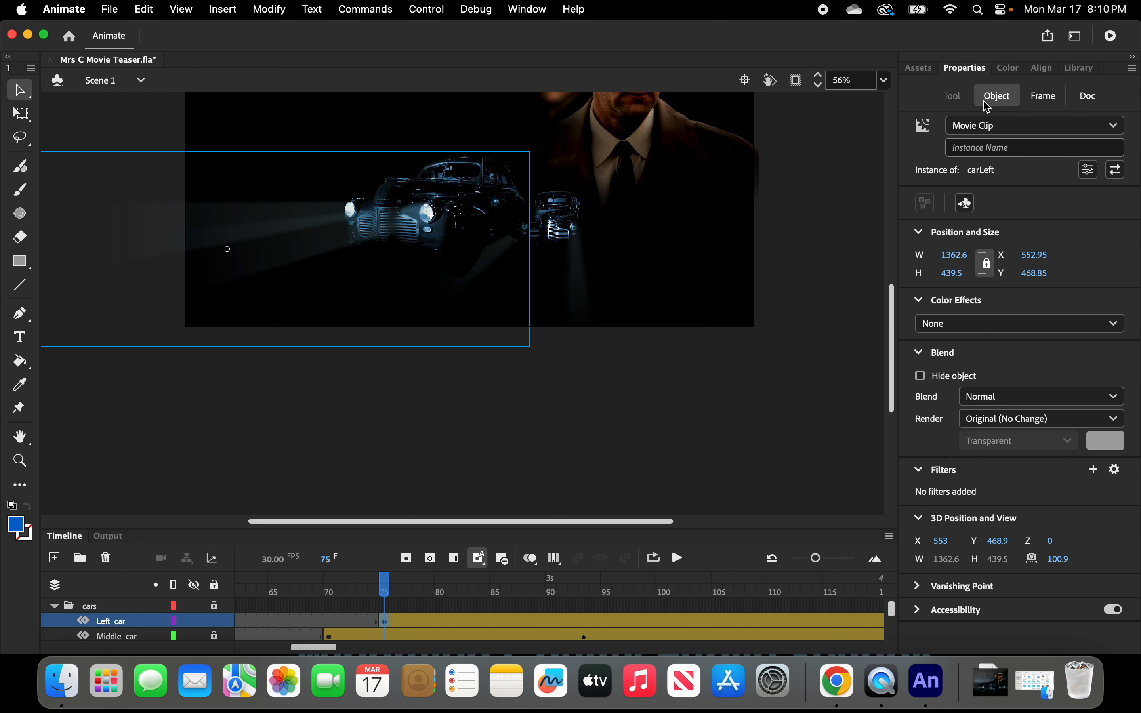
Position the carLeft instance at X 710 and Y 488 on frame 75.
left_click(1036, 261)
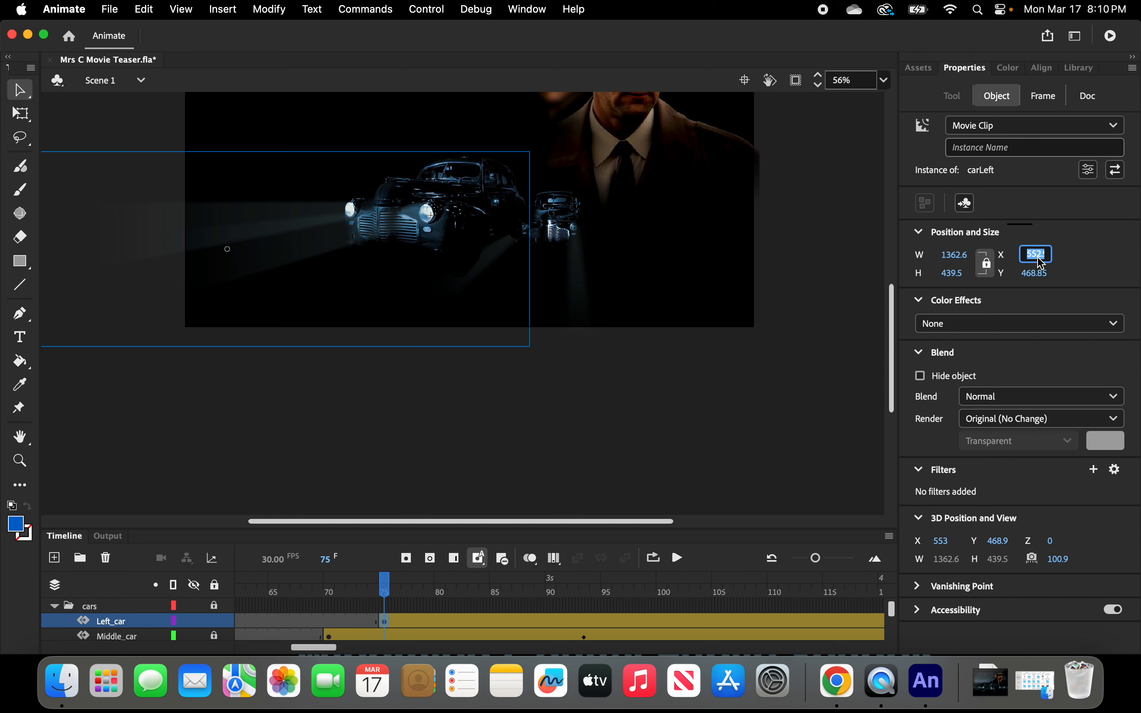
type("710")
key("Return")
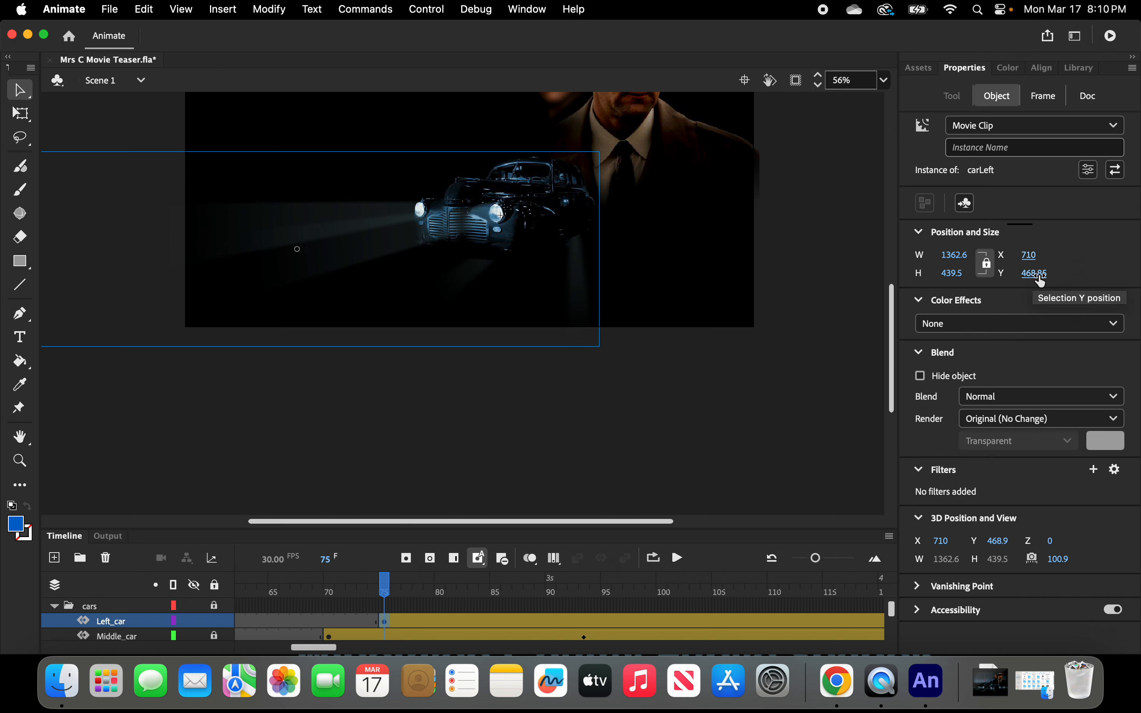
left_click(1037, 274)
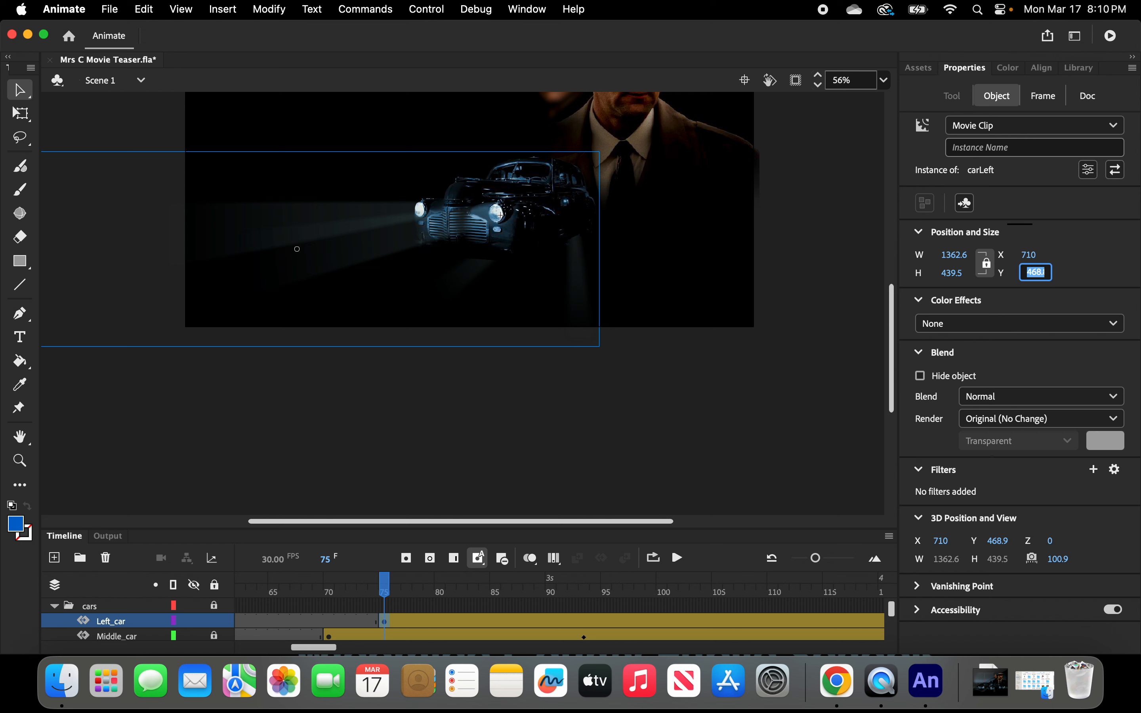
type("488")
key("Return")
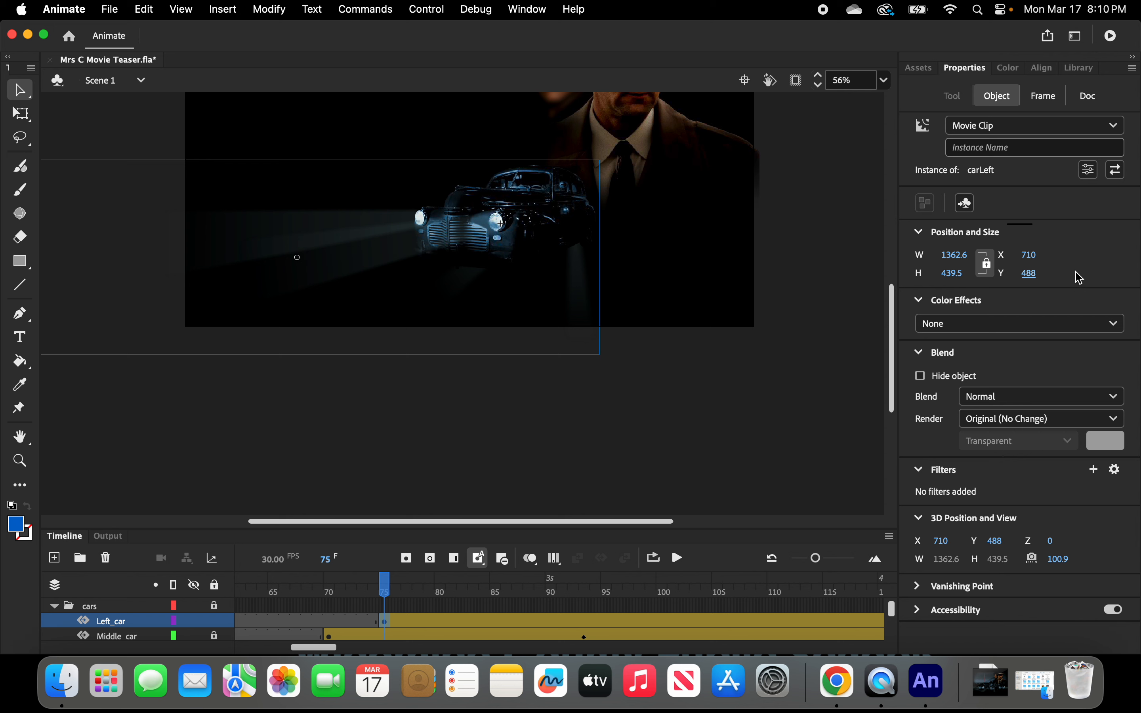
mouse_move(1027, 258)
left_mouse_down()
mouse_move(1094, 252)
mouse_move(924, 257)
mouse_move(1127, 261)
mouse_move(1006, 263)
left_mouse_up()
left_click(1036, 259)
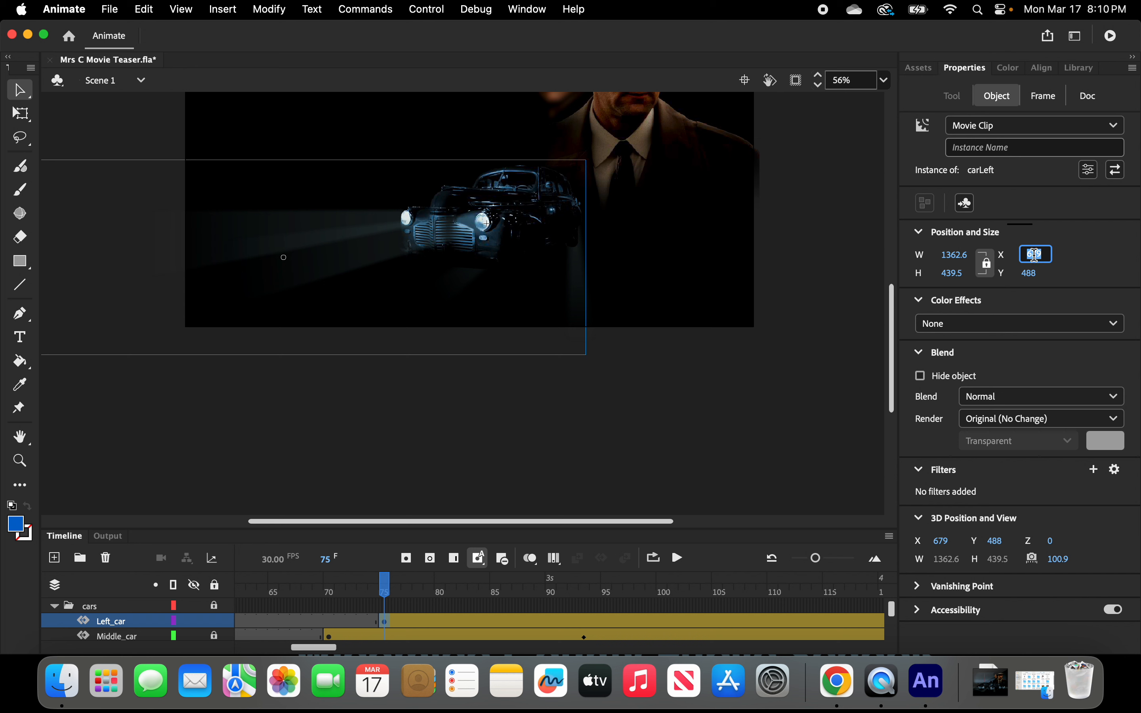
type("710")
key("Return")
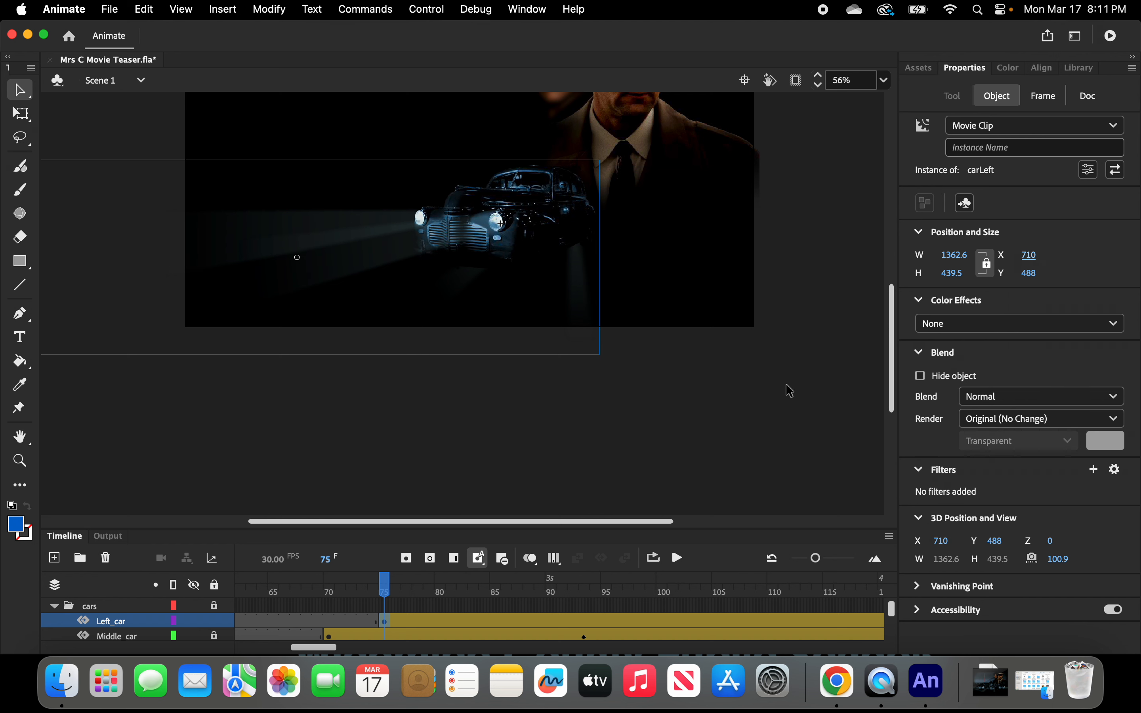
Reselect the car, scale it proportionally to a width of 400, and reset its X to 710.
left_click(722, 402)
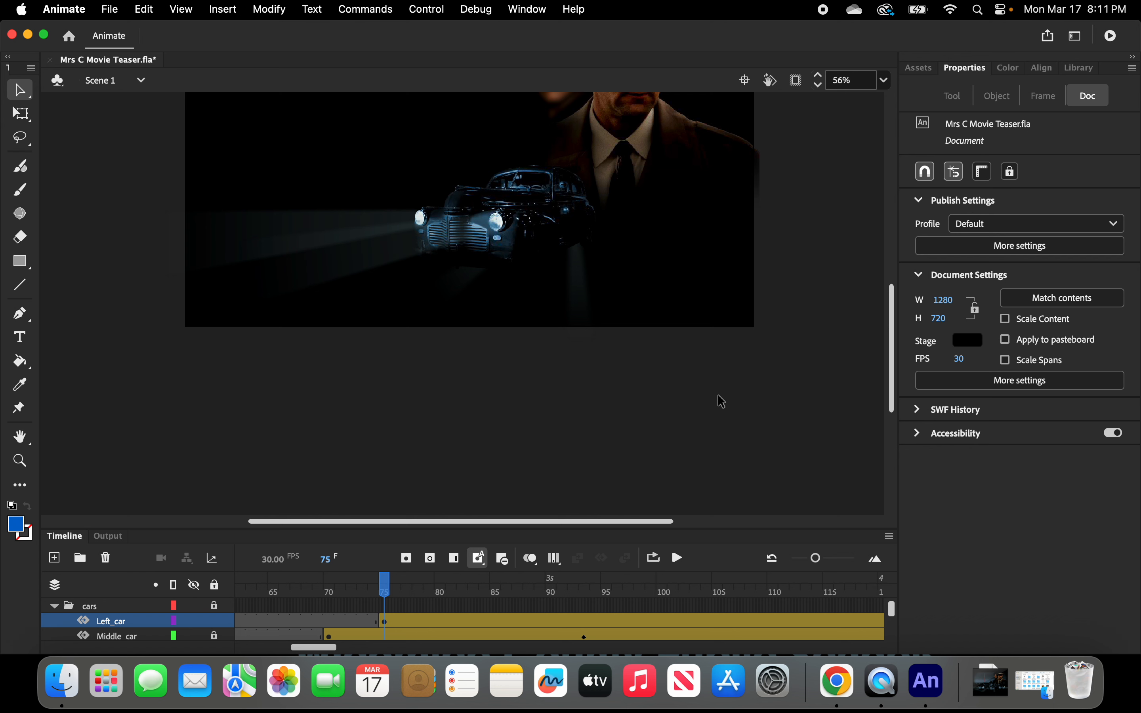
left_click(526, 240)
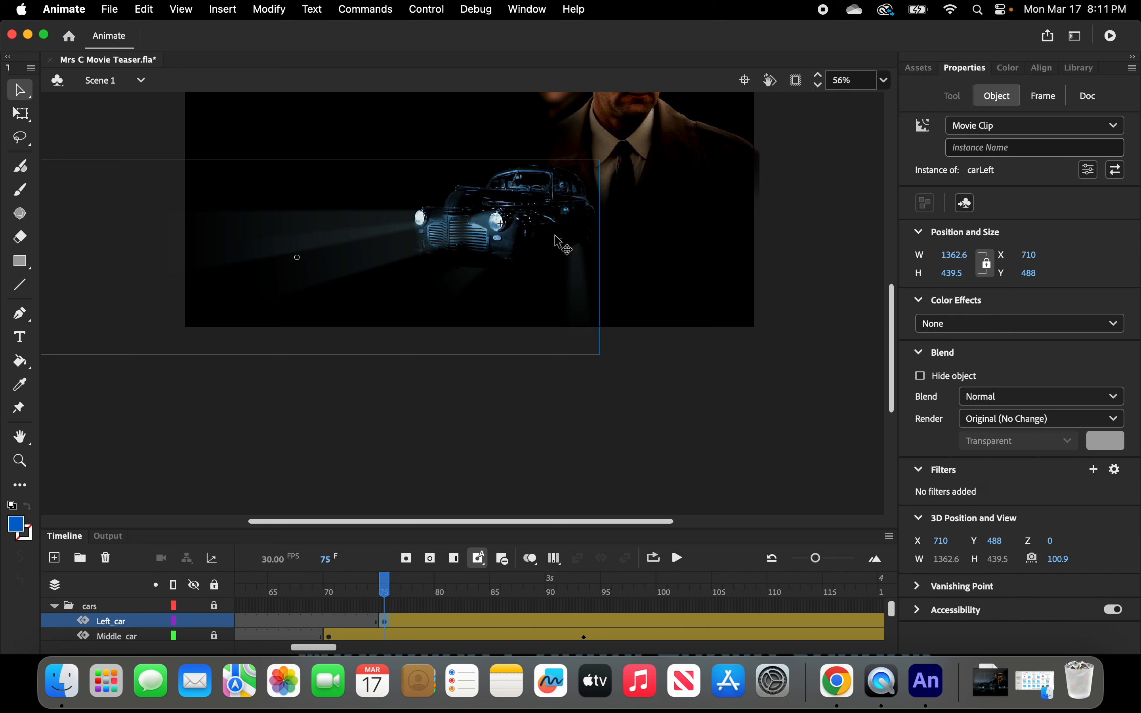
left_click(957, 259)
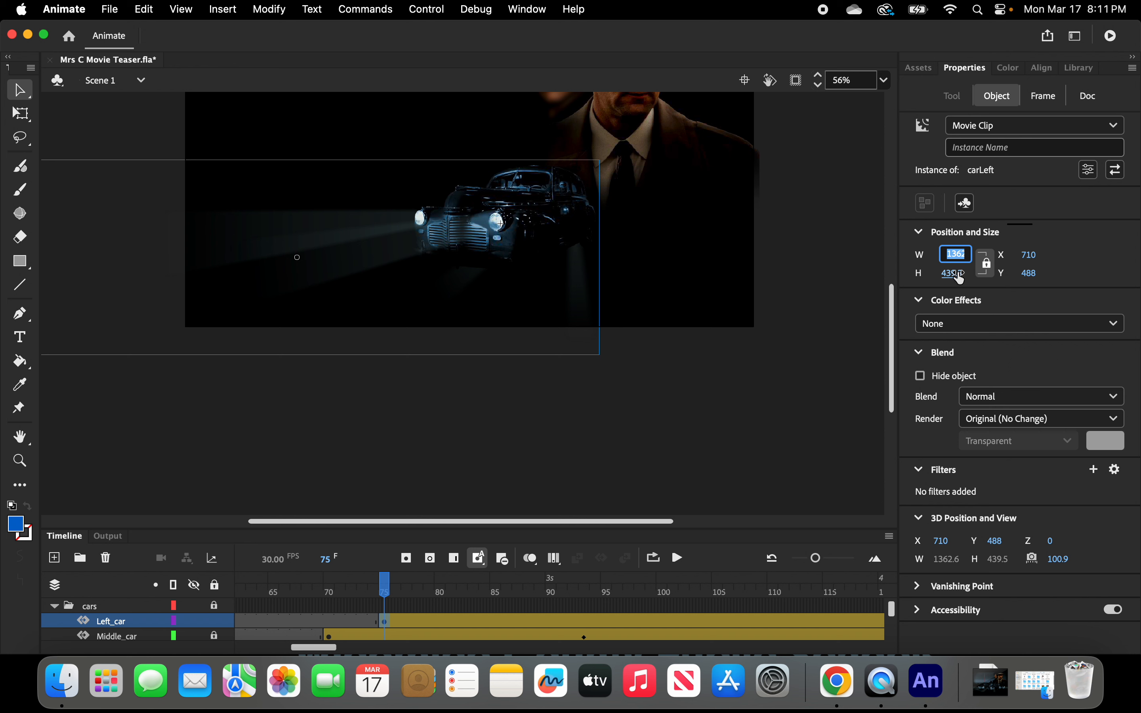
type("400")
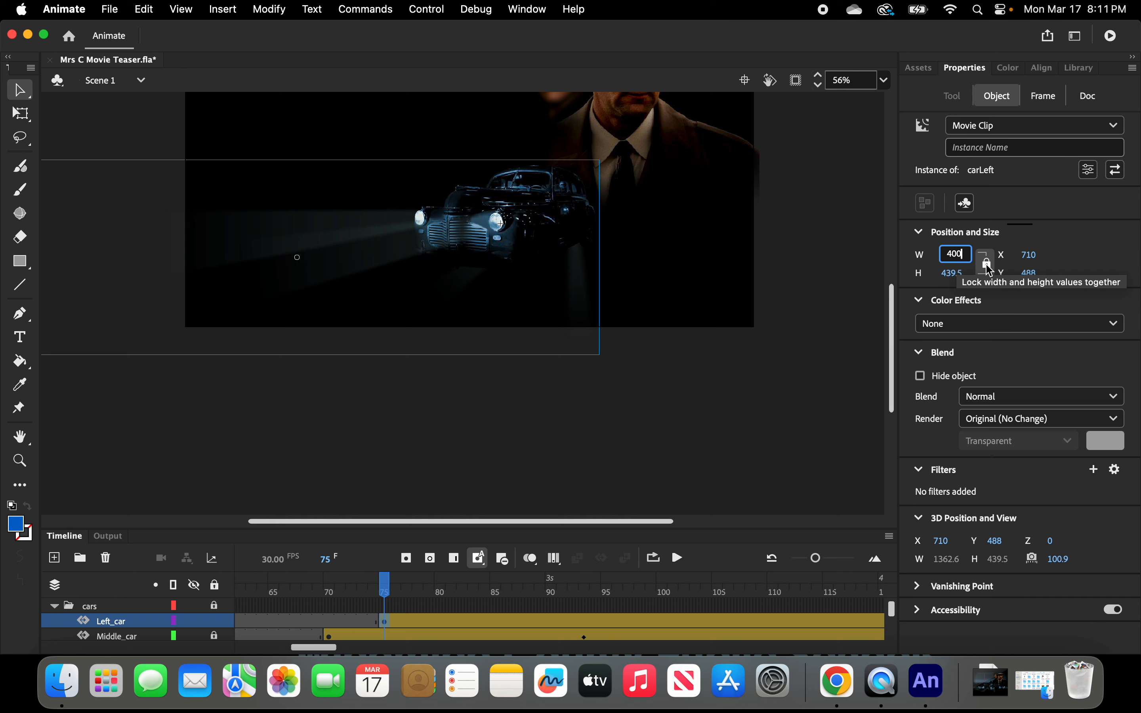
key("Return")
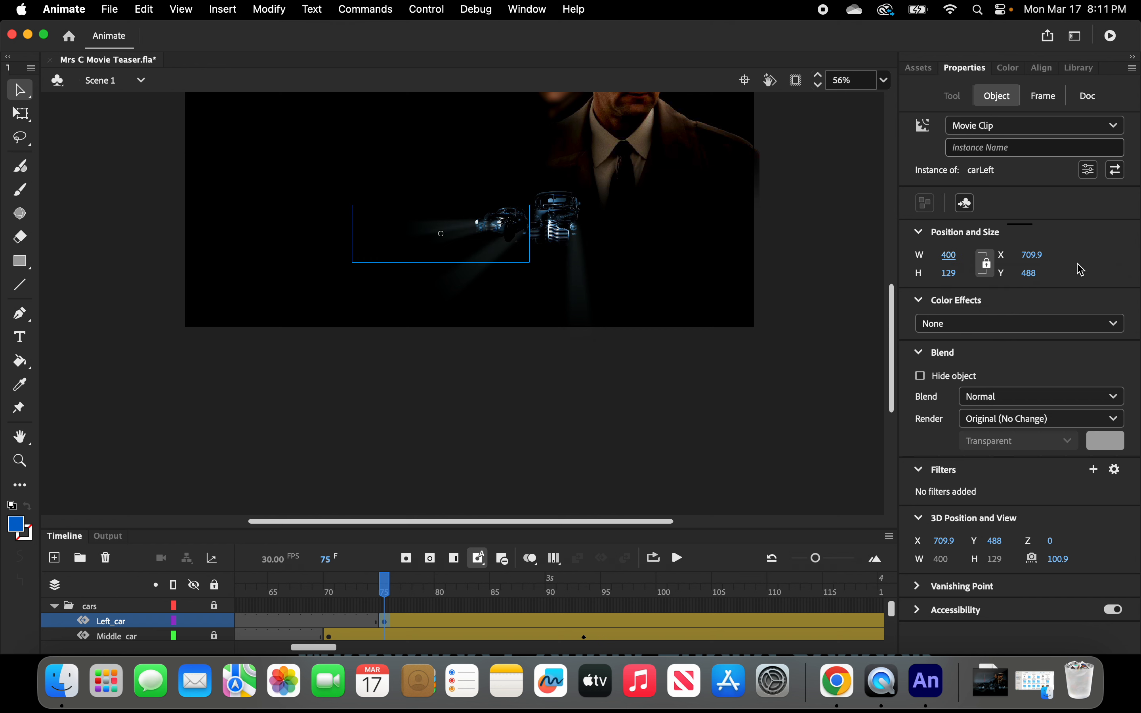
left_click(1039, 257)
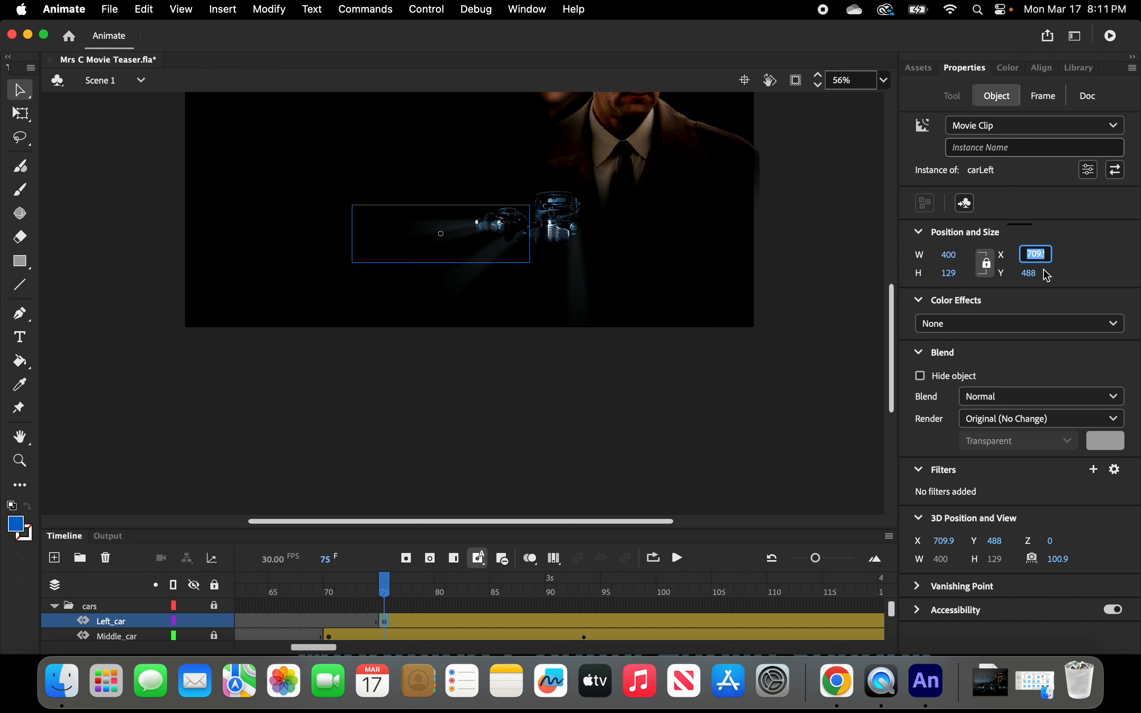
type("710")
left_click(1081, 282)
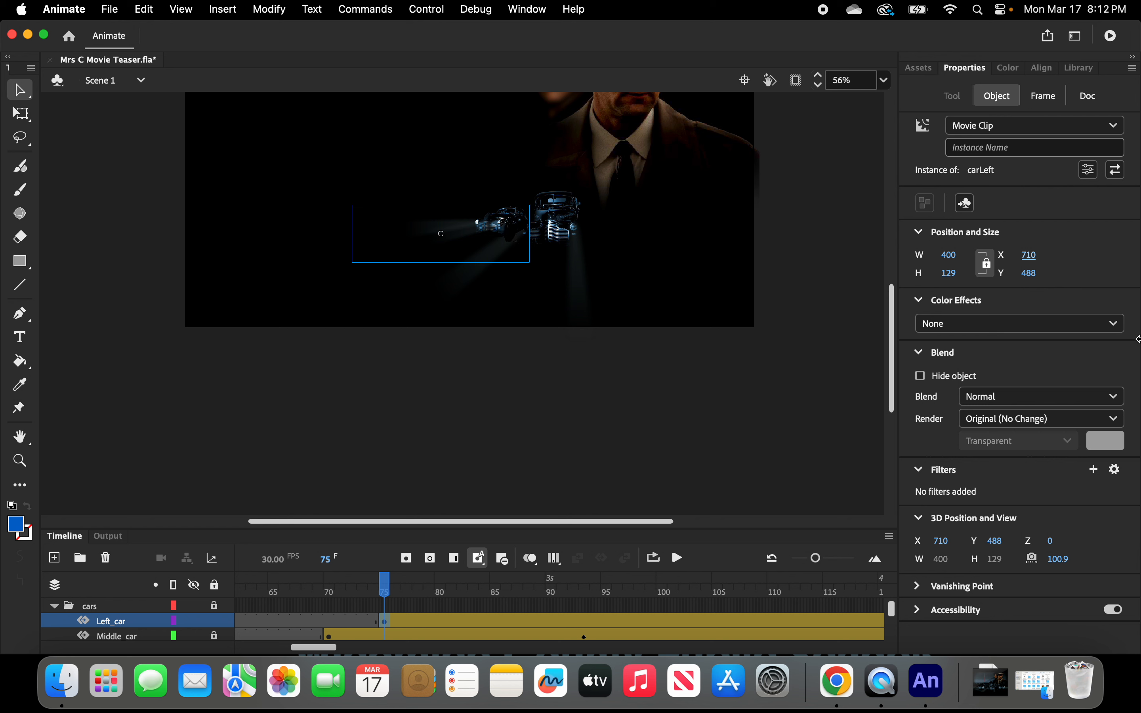
Apply an Alpha color effect to the car and set its alpha to 0%.
left_click(1114, 325)
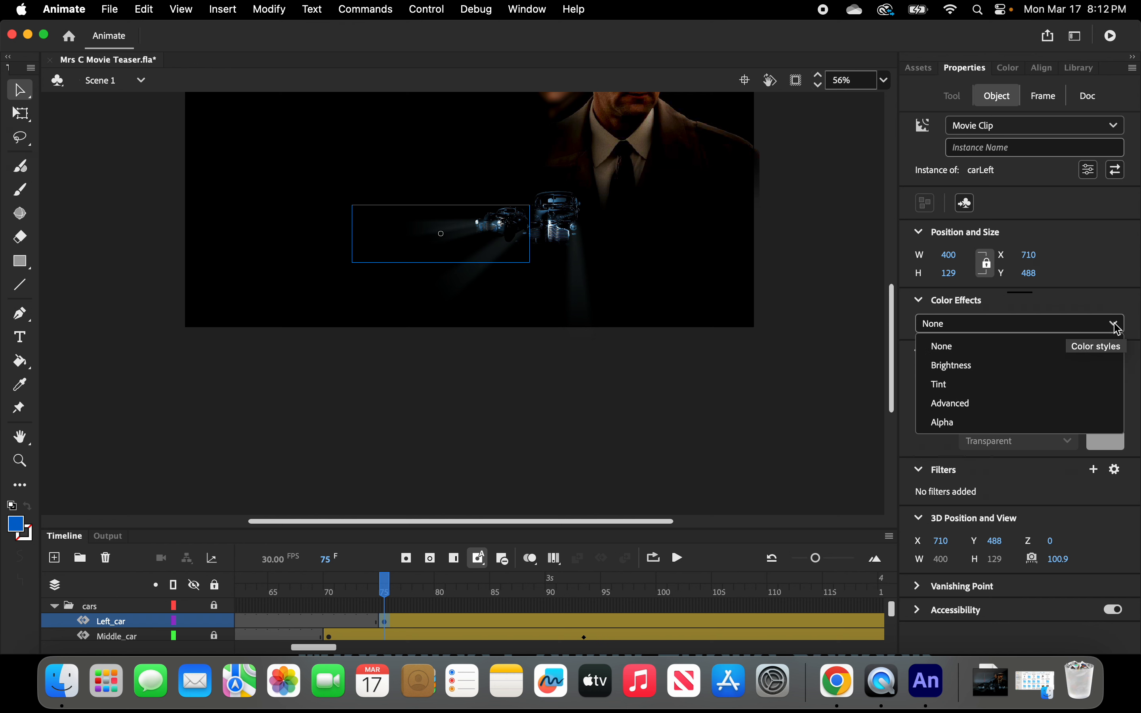
left_click(947, 424)
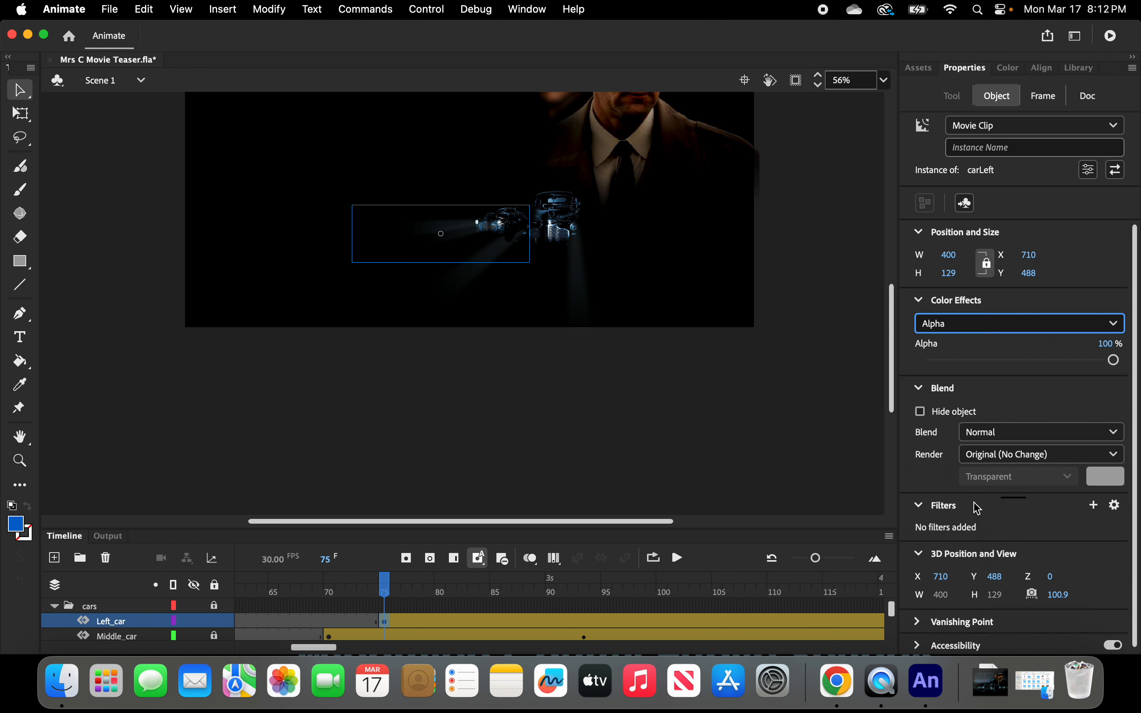
left_click_drag(1114, 360, 917, 366)
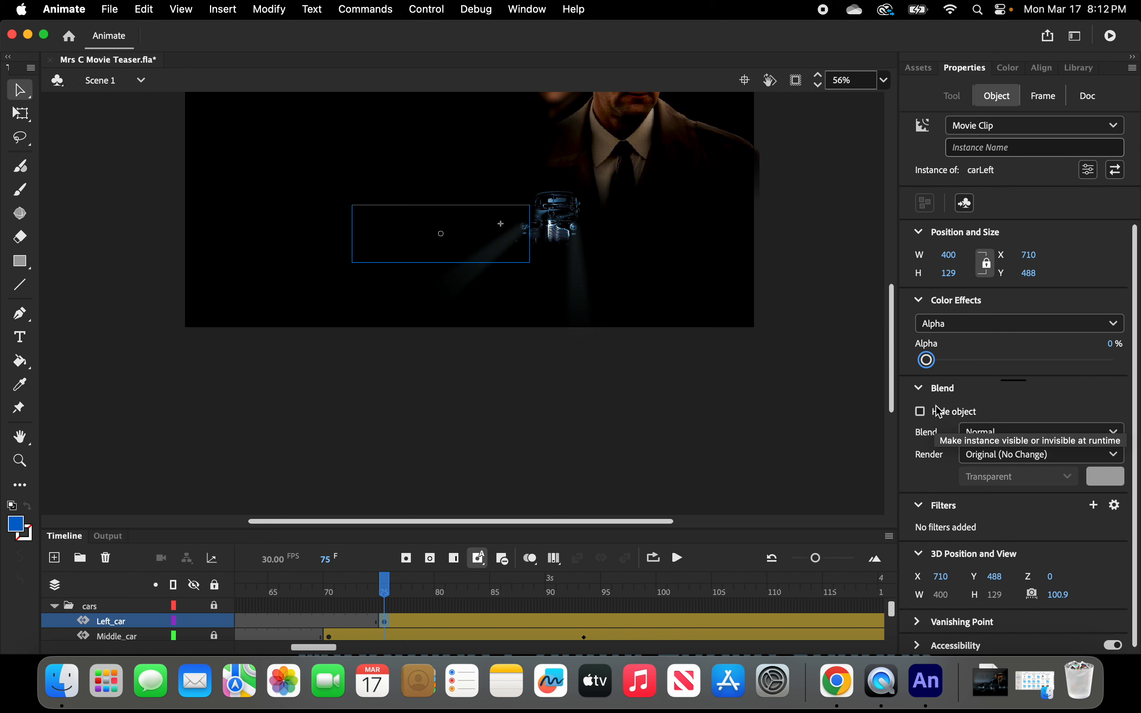
At frame 100 of the Left_car tween, set the car's alpha to 100%.
left_click(664, 622)
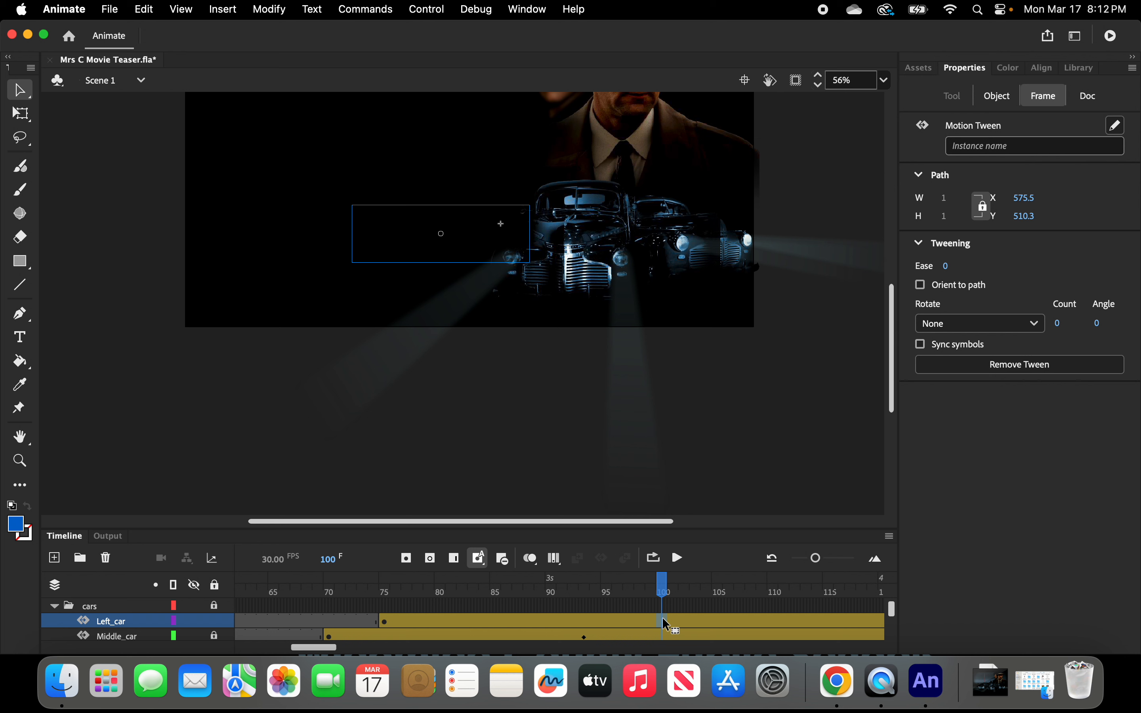
left_click(996, 104)
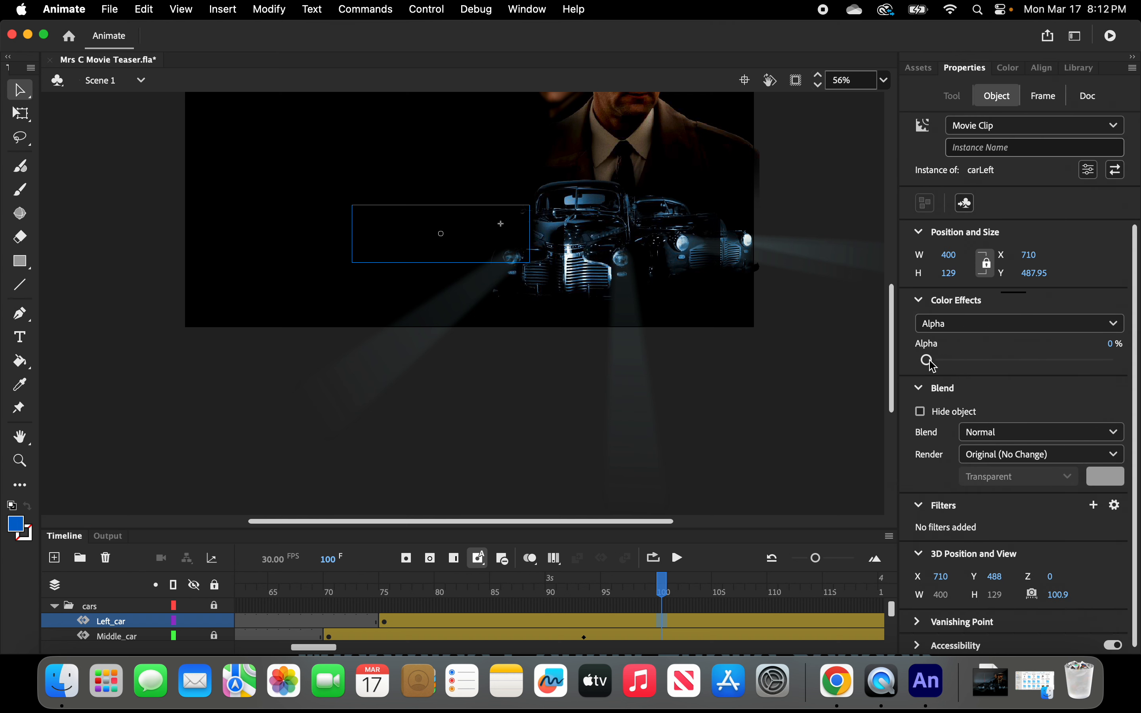
left_click_drag(933, 365, 1136, 364)
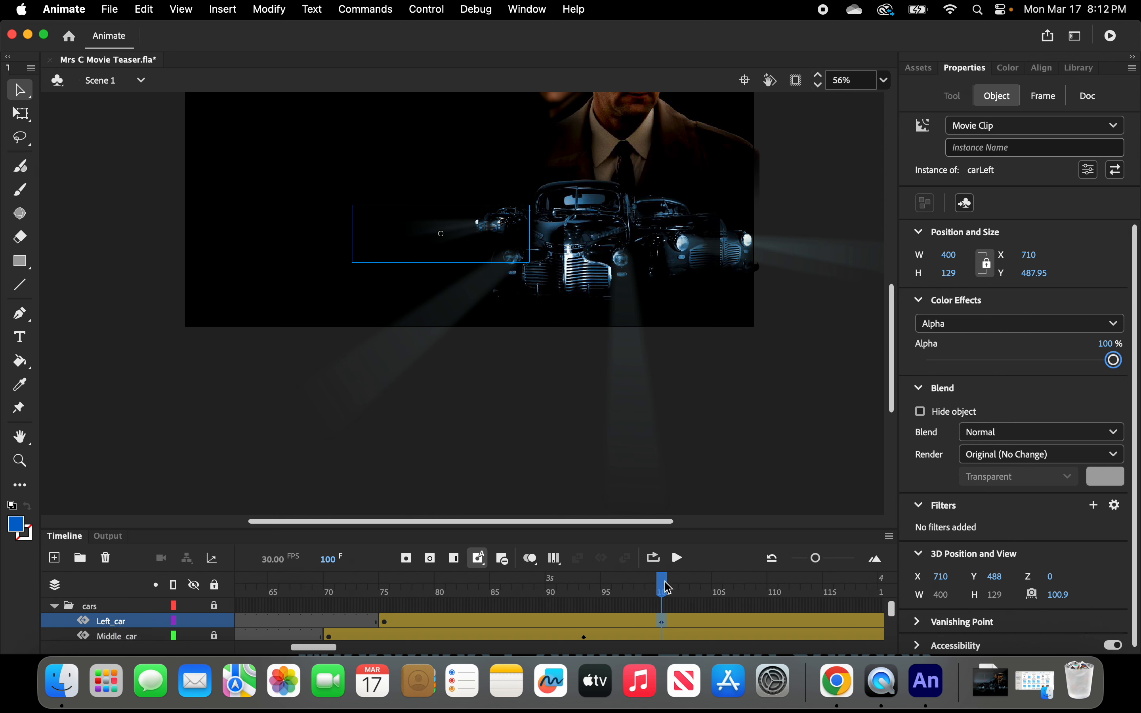
At frame 100, enlarge the car proportionally to a width of about 1380.
left_click_drag(662, 587, 663, 615)
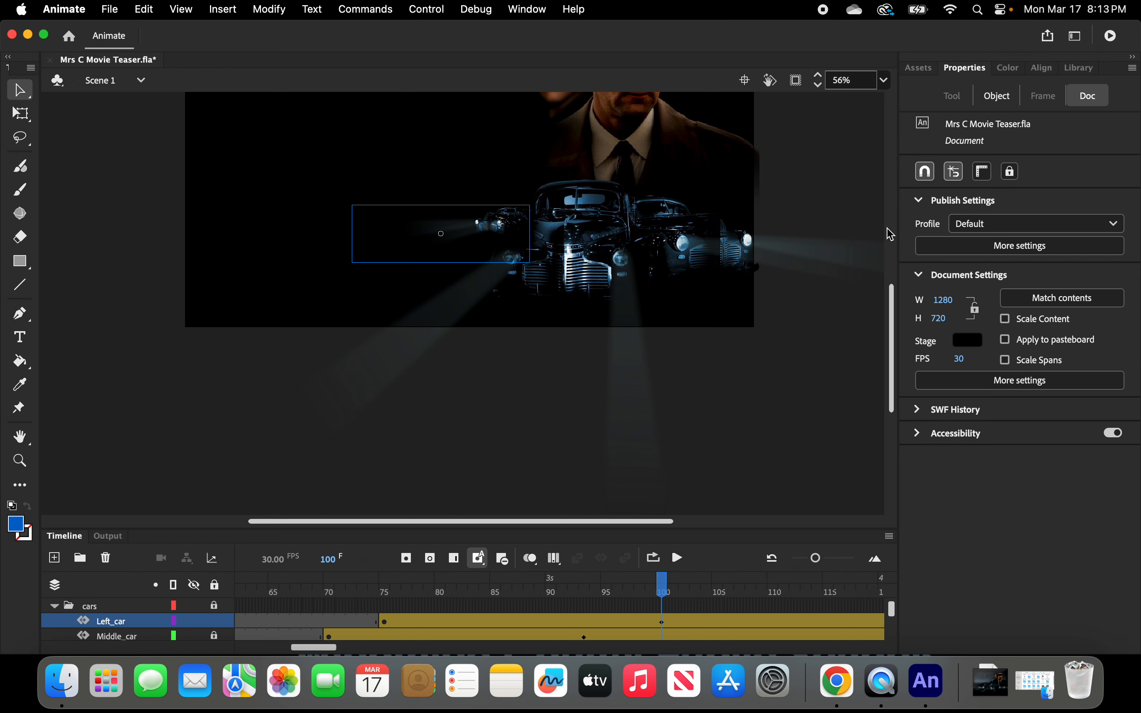
left_click(996, 97)
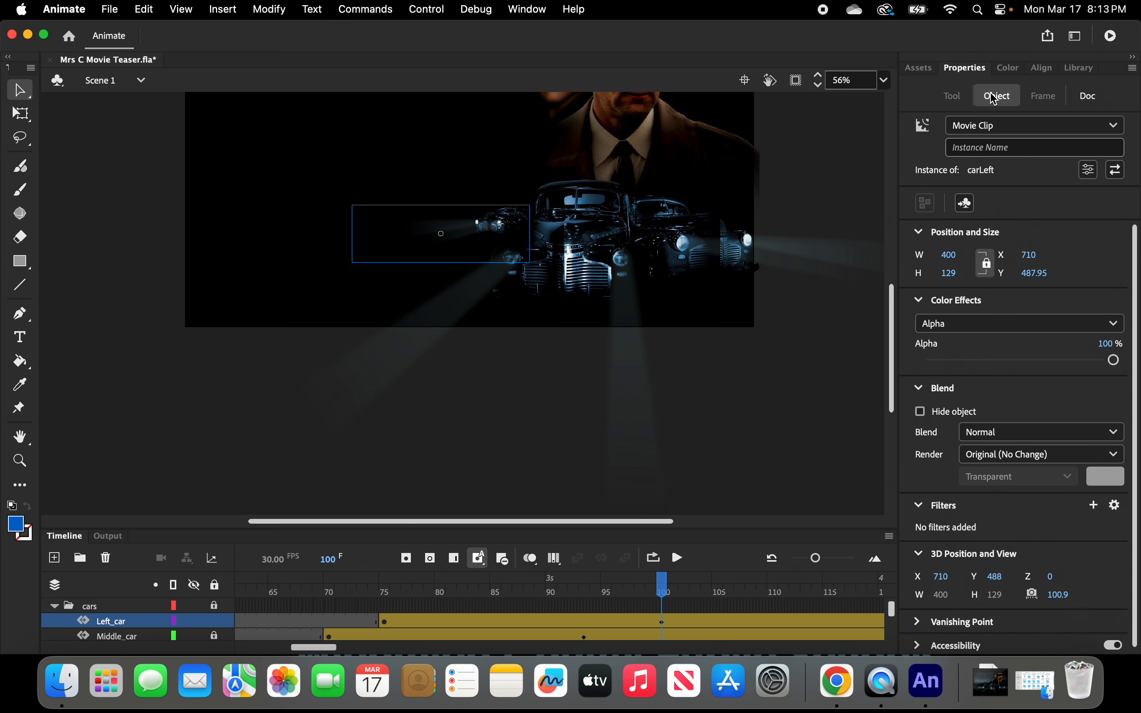
mouse_move(949, 255)
left_mouse_down()
mouse_move(997, 262)
mouse_move(960, 257)
left_mouse_up()
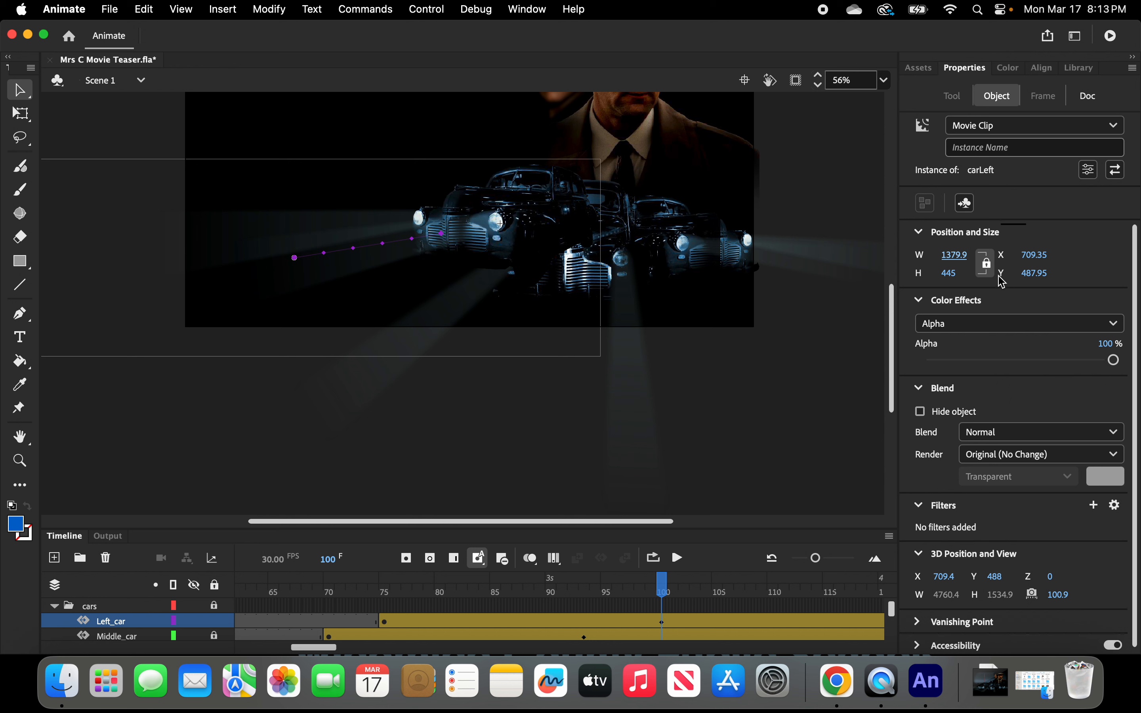
left_click(960, 255)
type("1.380")
key("Return")
Move the car at frame 100 to X 607 and Y 545.
left_click(1037, 256)
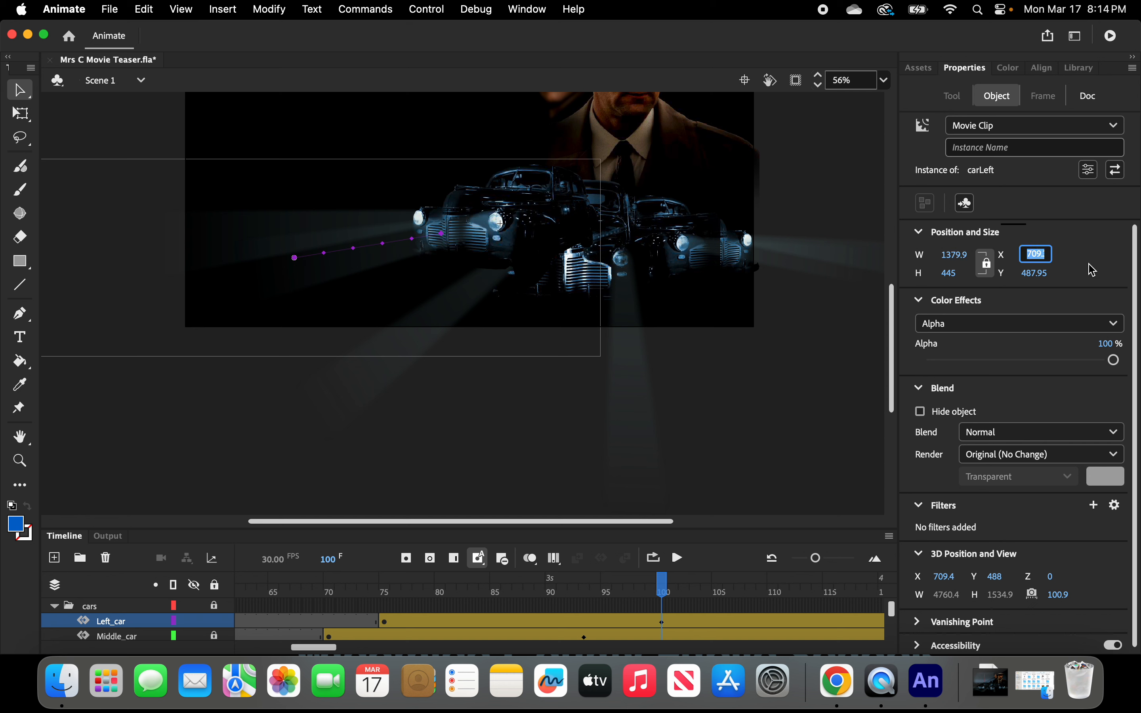
type("607")
key("Return")
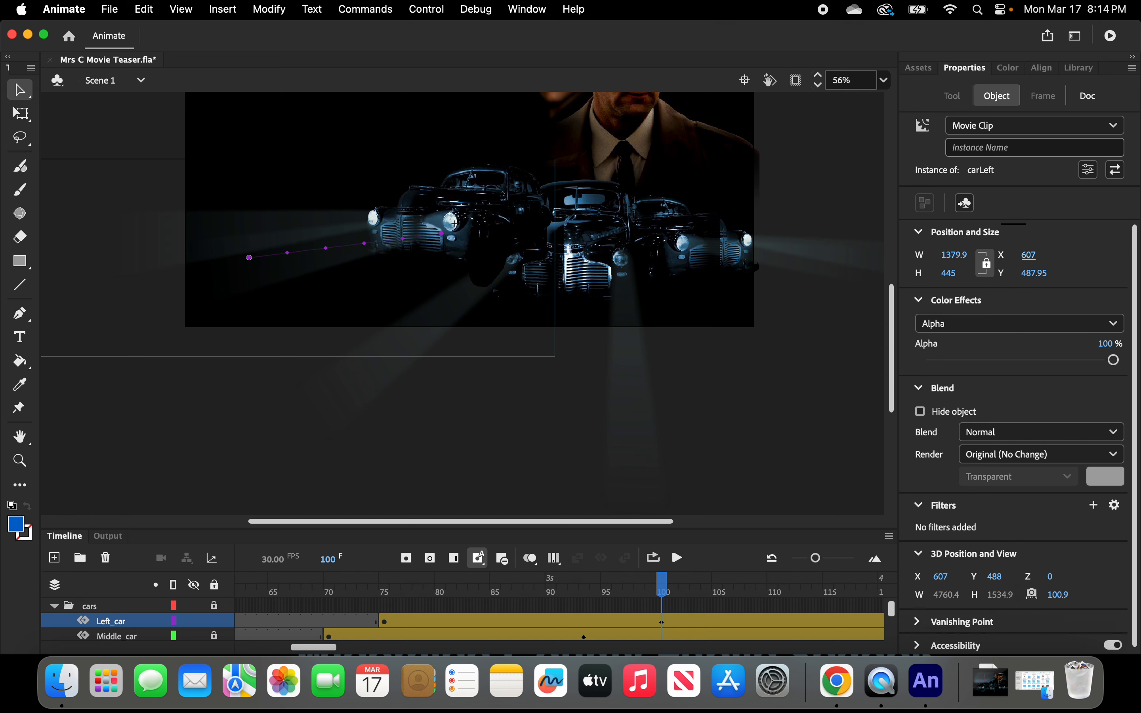
left_click(1032, 272)
type("545")
key("Return")
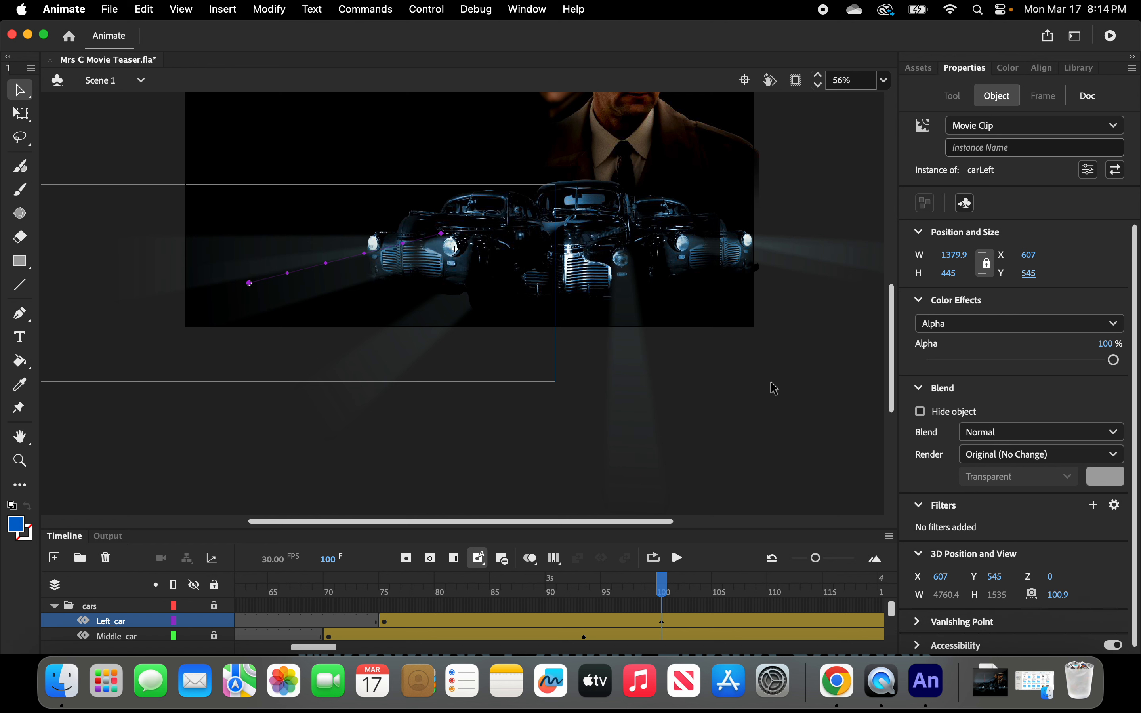
Enlarge the timeline panel and scrub the playhead around frames 100–109 to preview the cars' motion.
scroll(775, 388, "down", 5)
scroll(774, 388, "up", 3)
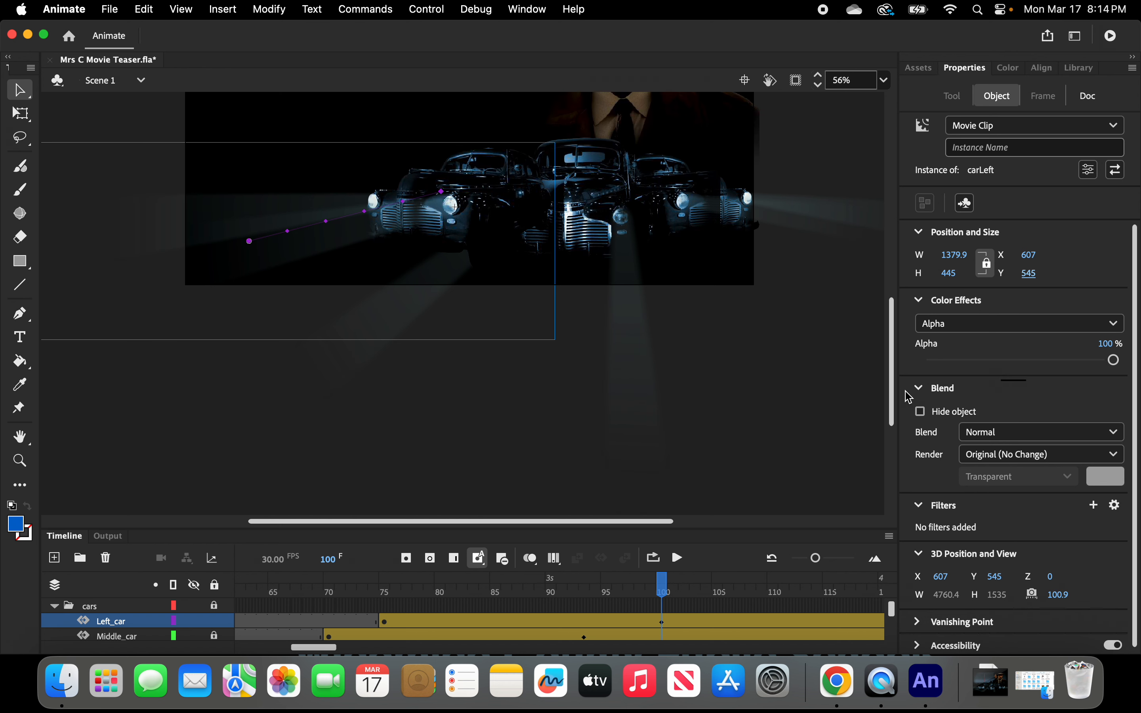
left_click_drag(890, 389, 890, 400)
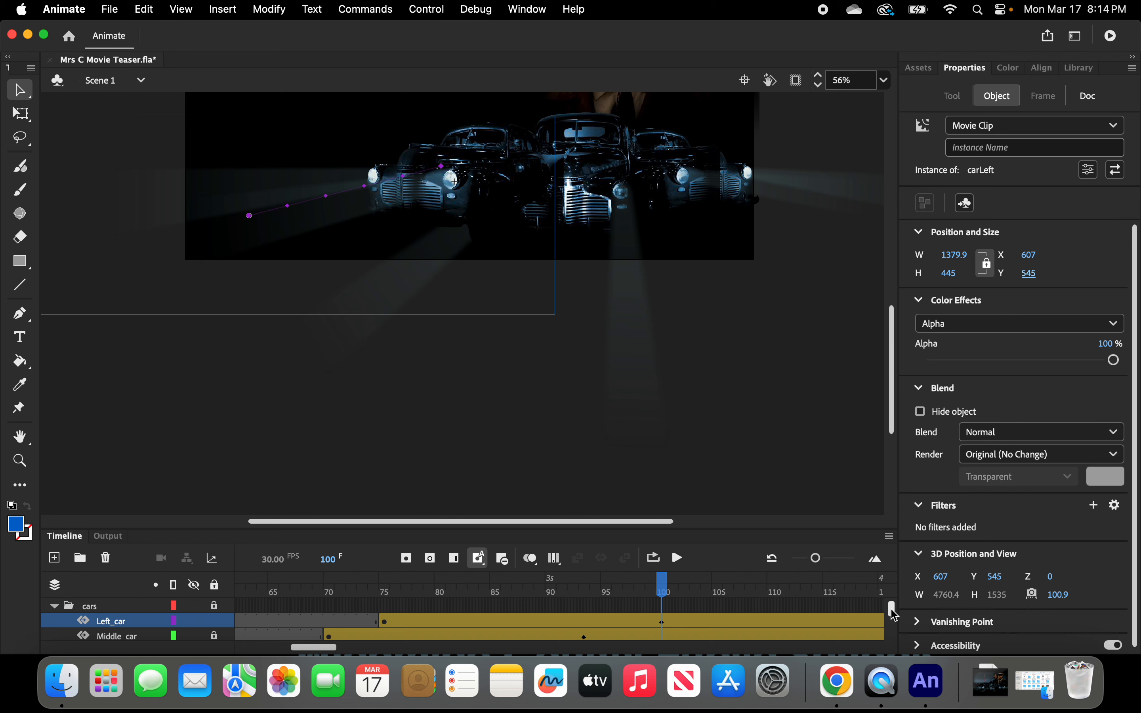
left_click_drag(898, 609, 895, 620)
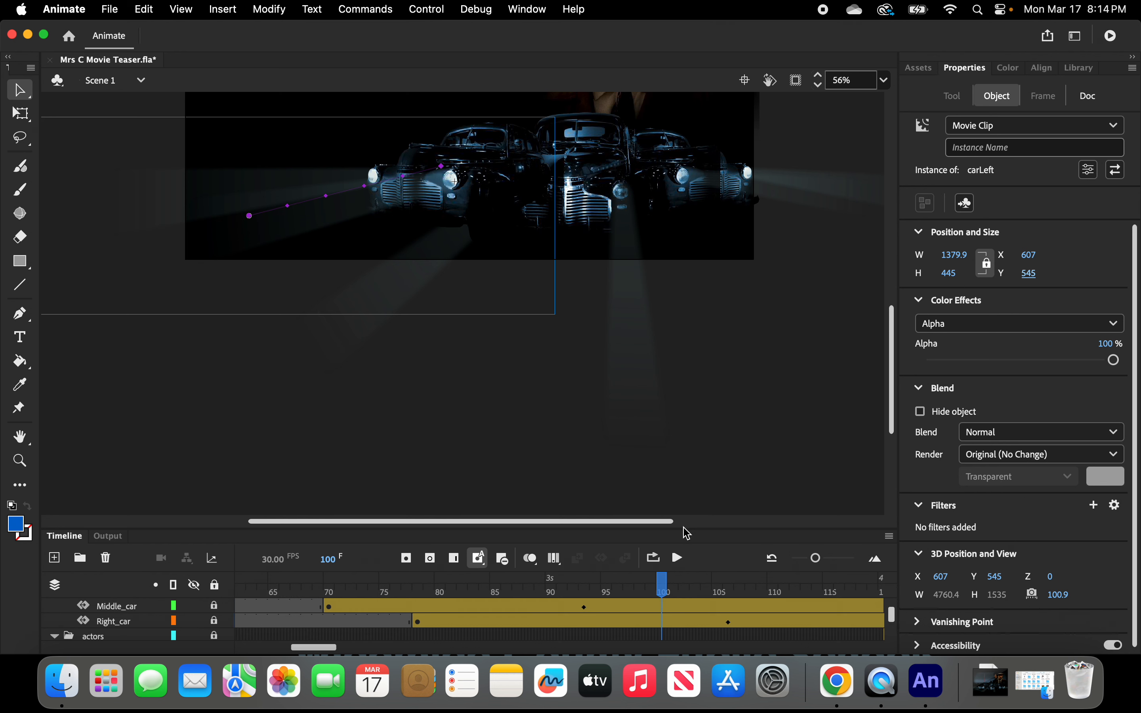
left_click_drag(686, 524, 695, 368)
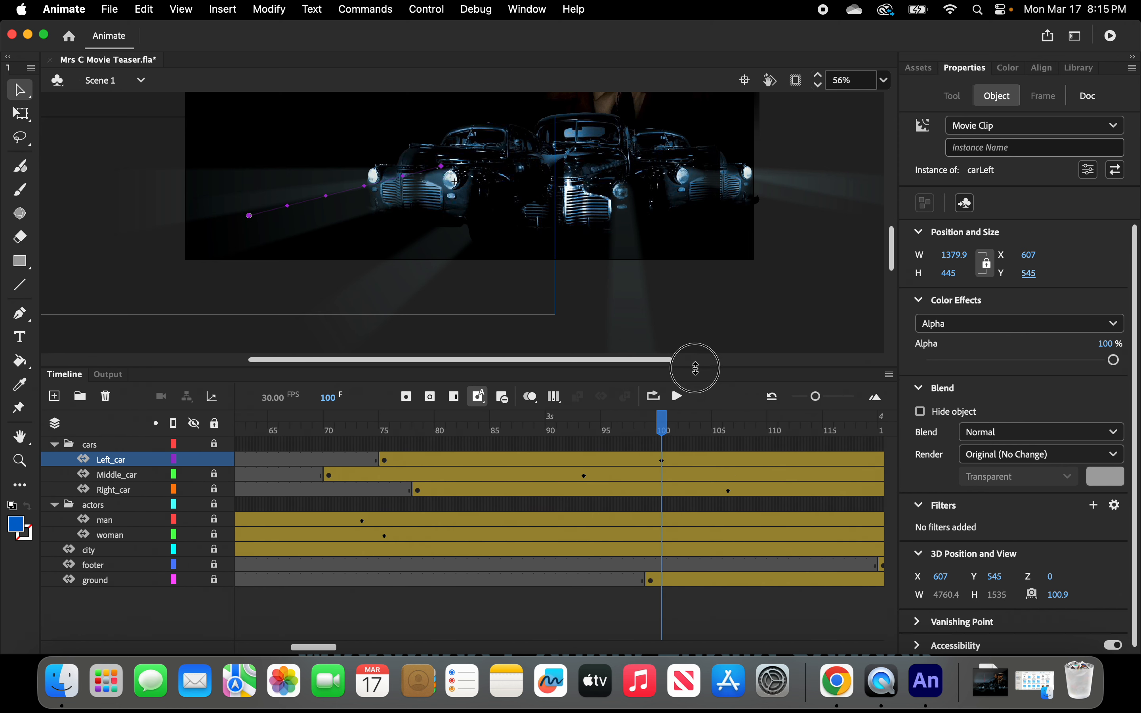
left_click_drag(893, 262, 889, 245)
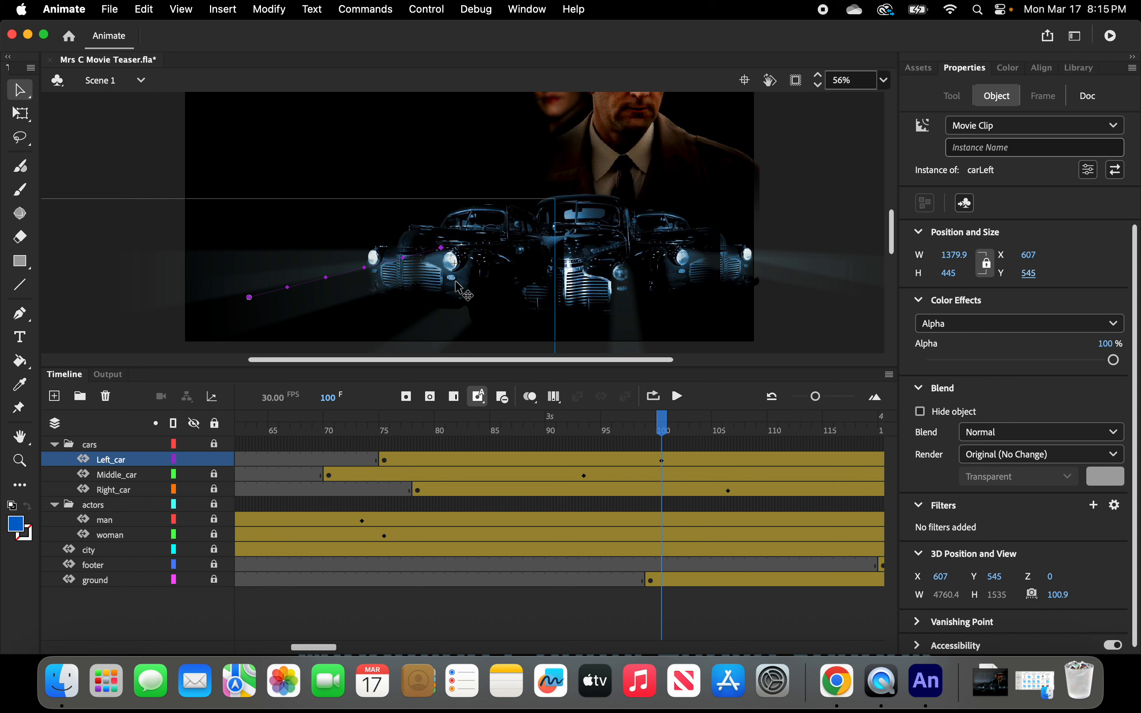
left_click_drag(663, 421, 767, 437)
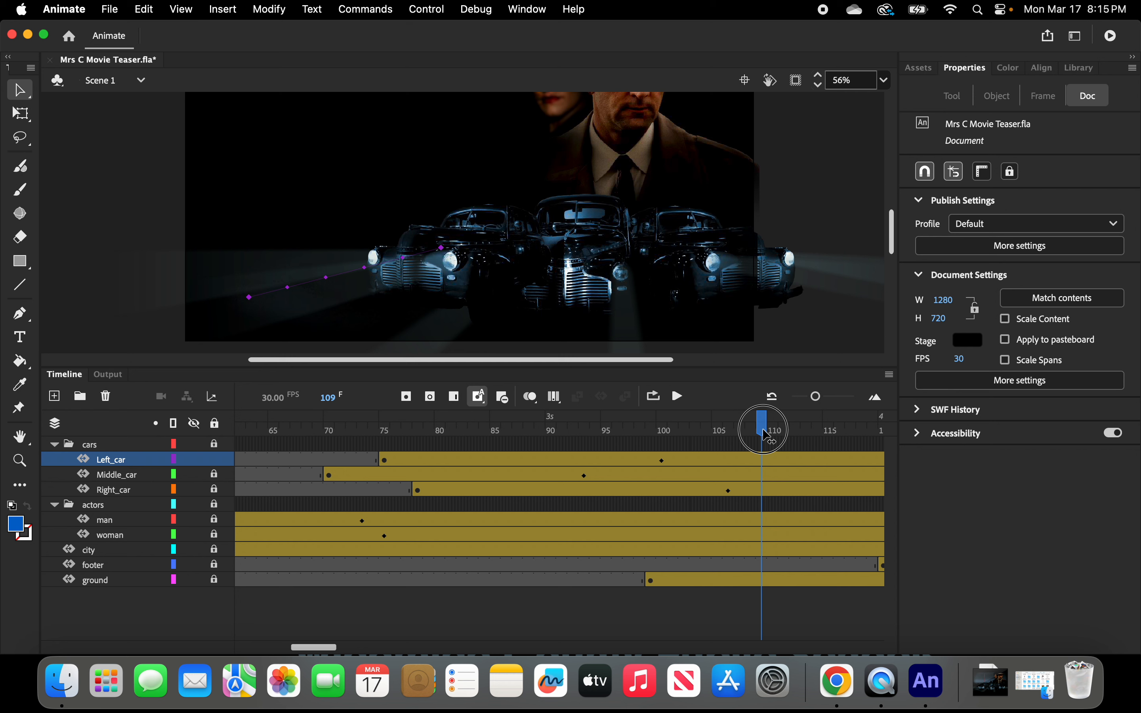
left_click_drag(766, 435, 717, 481)
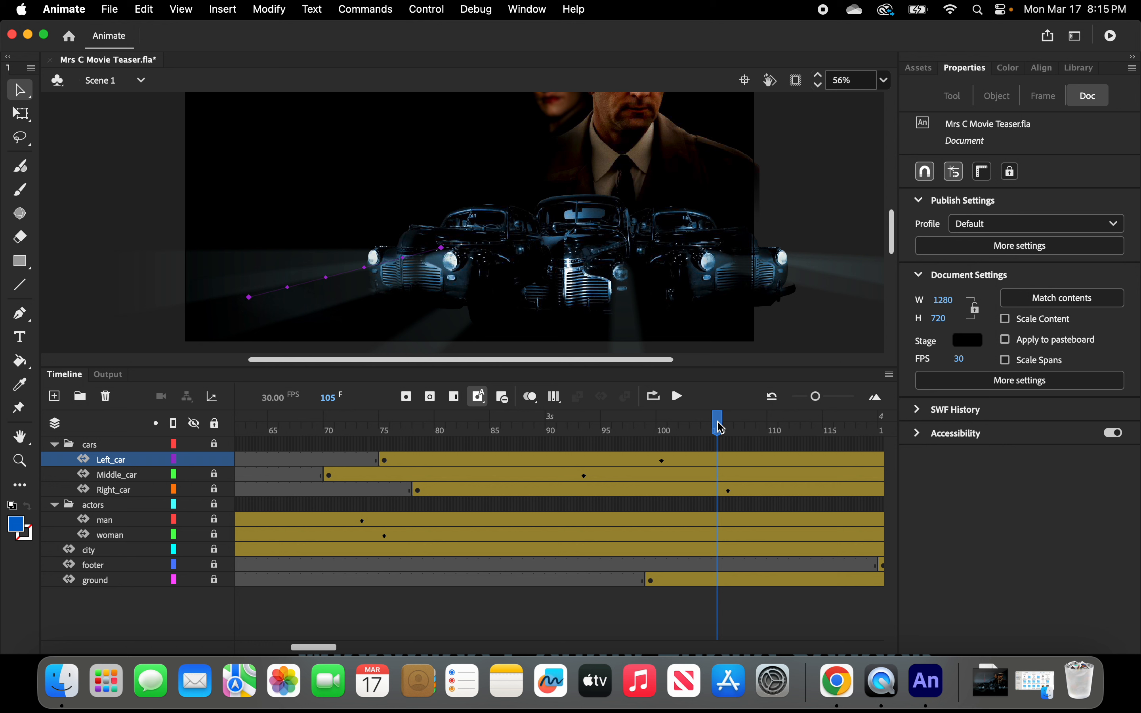
left_click_drag(719, 427, 695, 424)
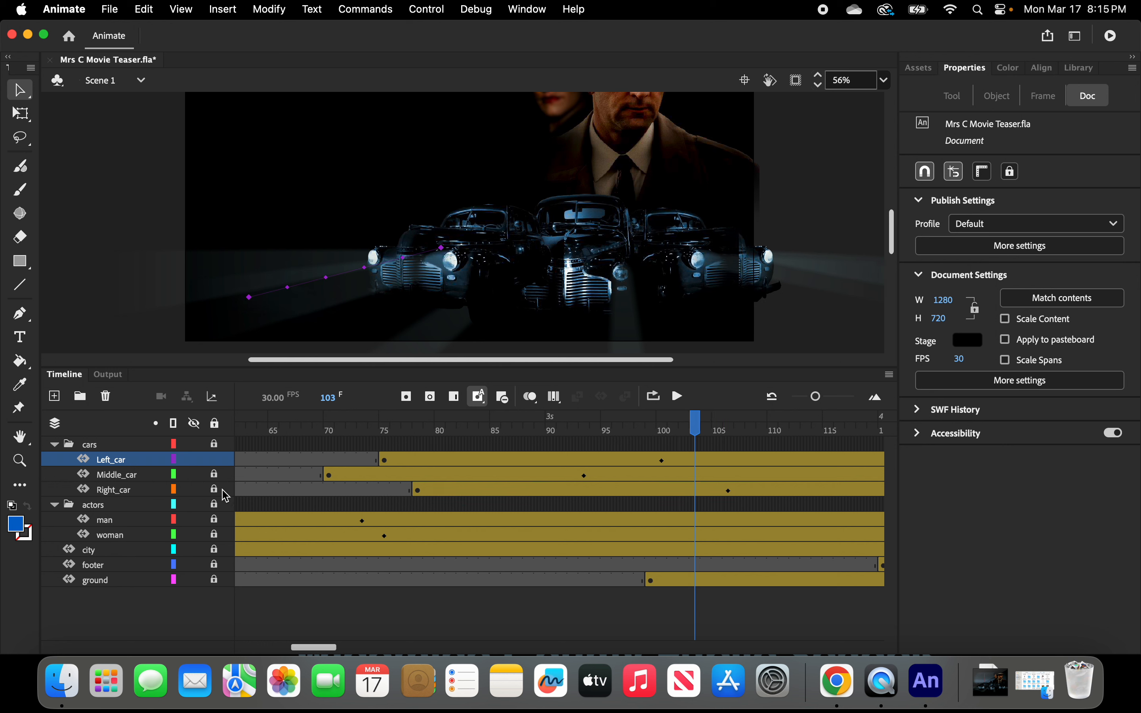
Unlock the cars layer folder and check the Edit Multiple Frames range options.
left_click(213, 446)
left_click(557, 403)
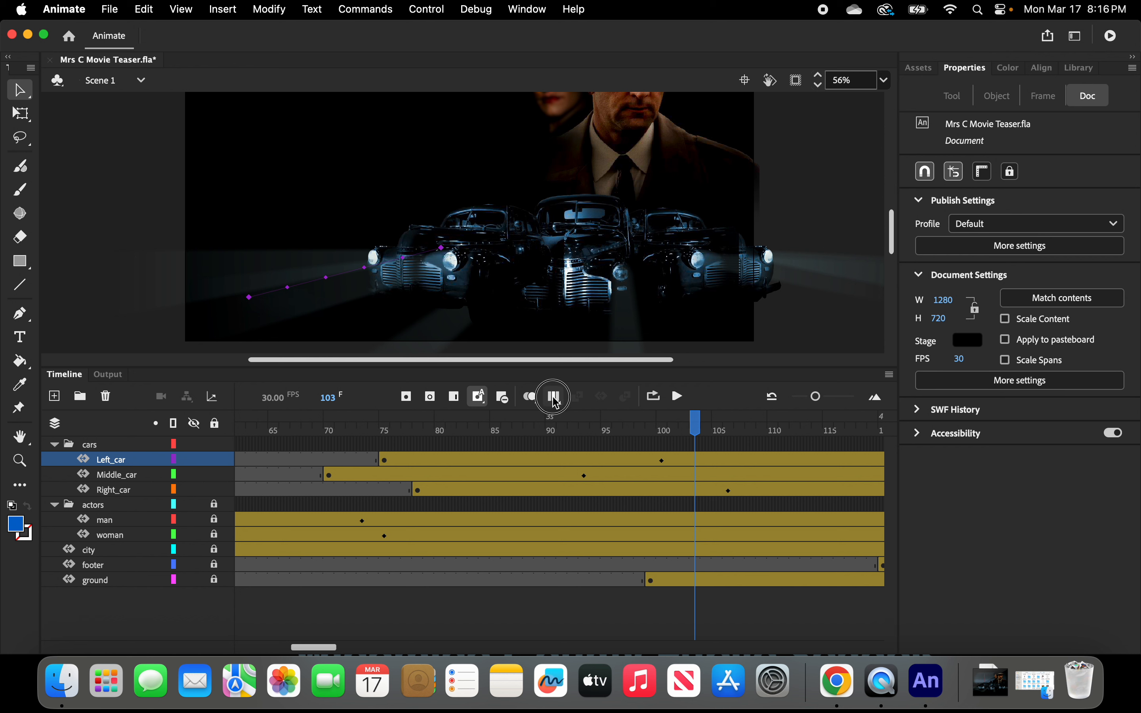
left_click(579, 382)
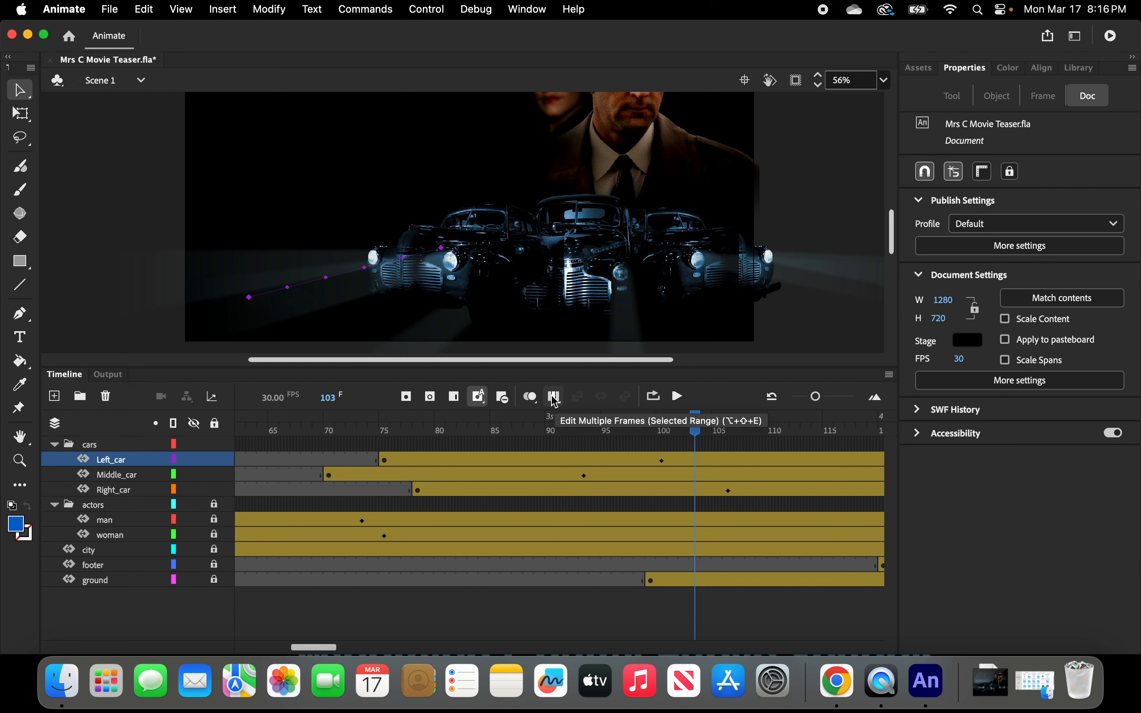
left_click(890, 376)
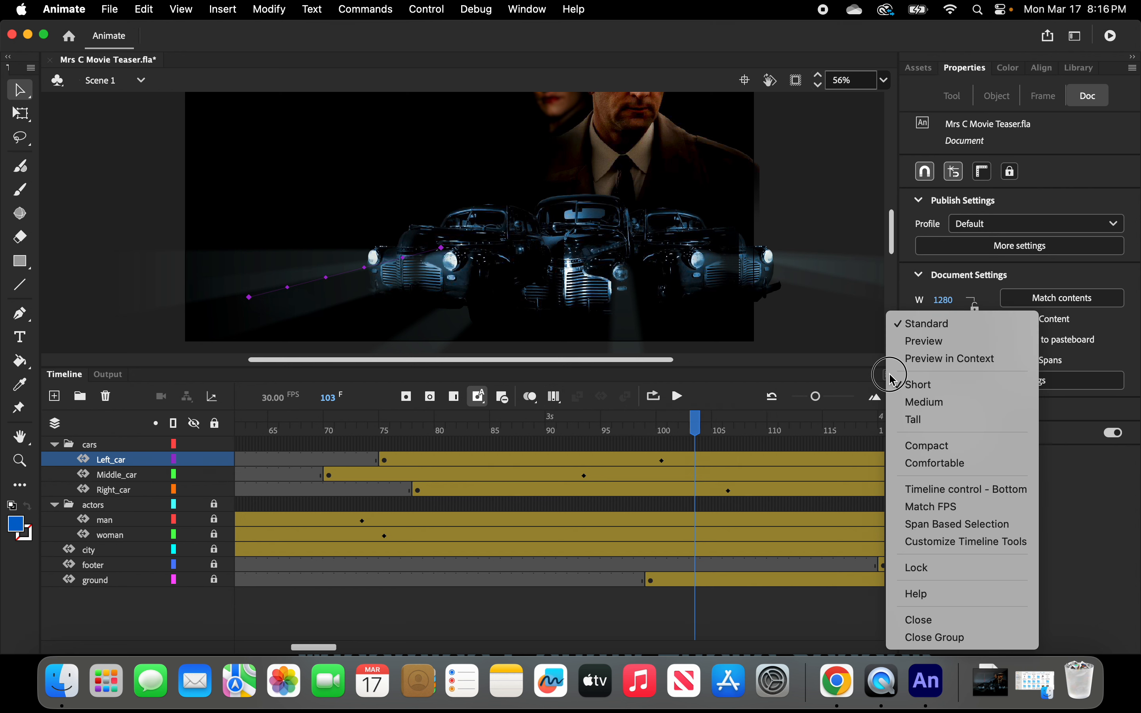
left_click(940, 549)
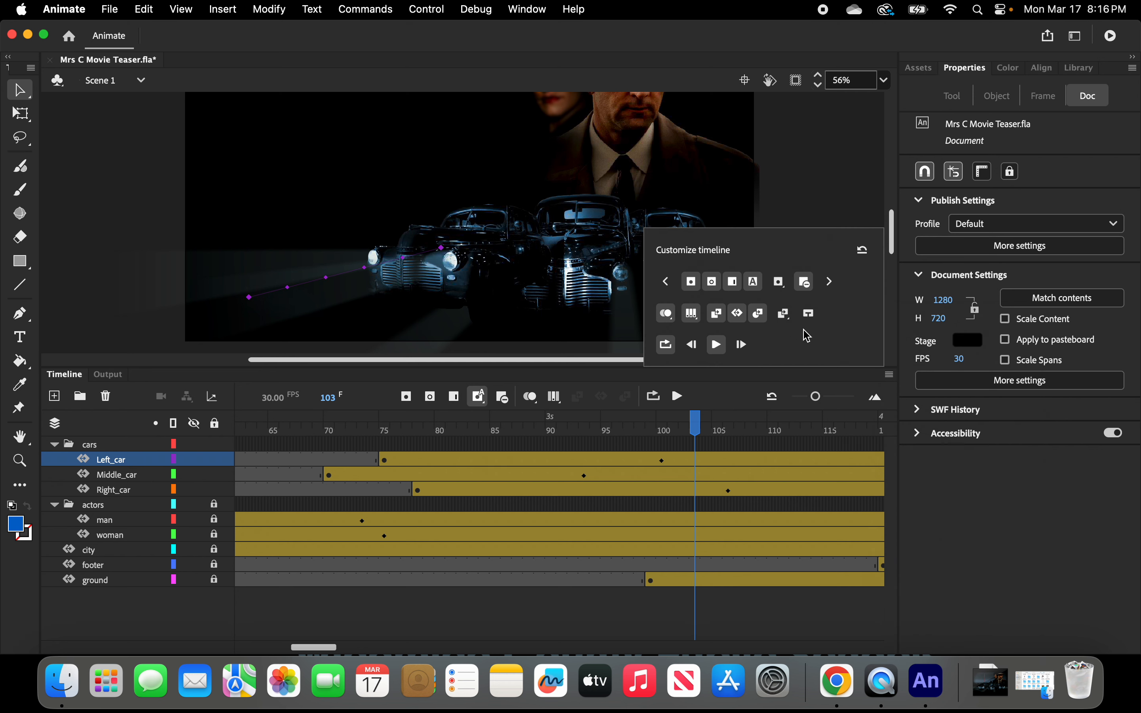
left_click(693, 314)
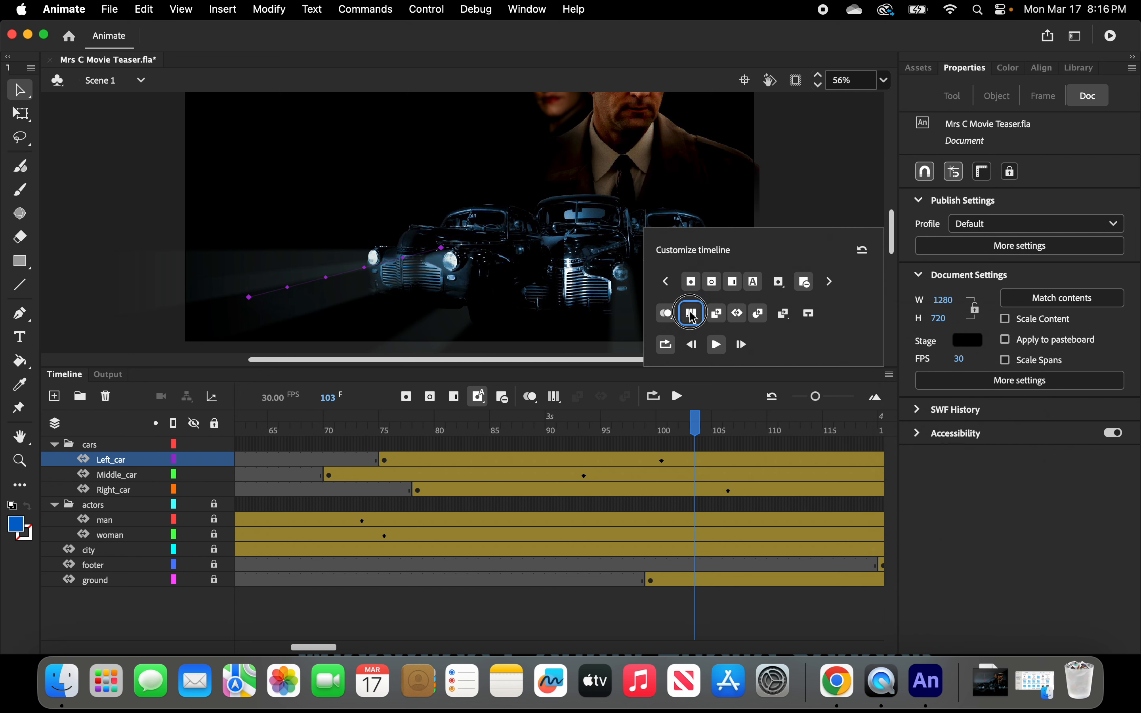
left_click(692, 315)
left_click(811, 208)
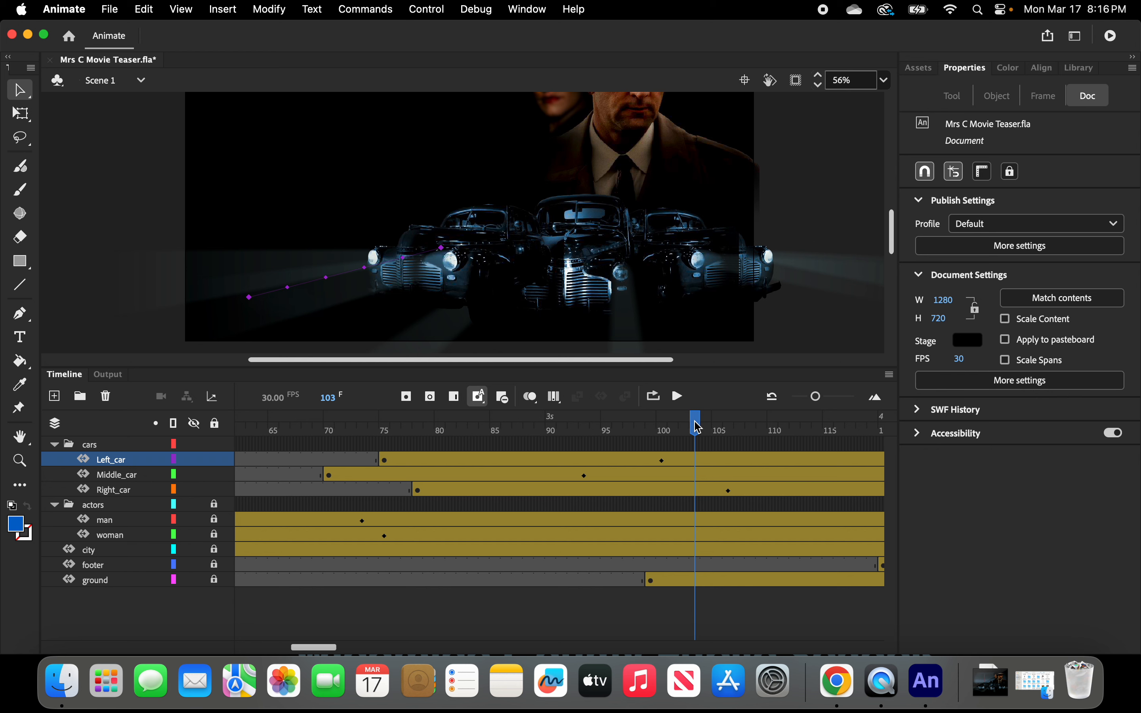
Move the Left_car layer below Middle_car inside the cars folder.
left_click_drag(697, 424, 463, 446)
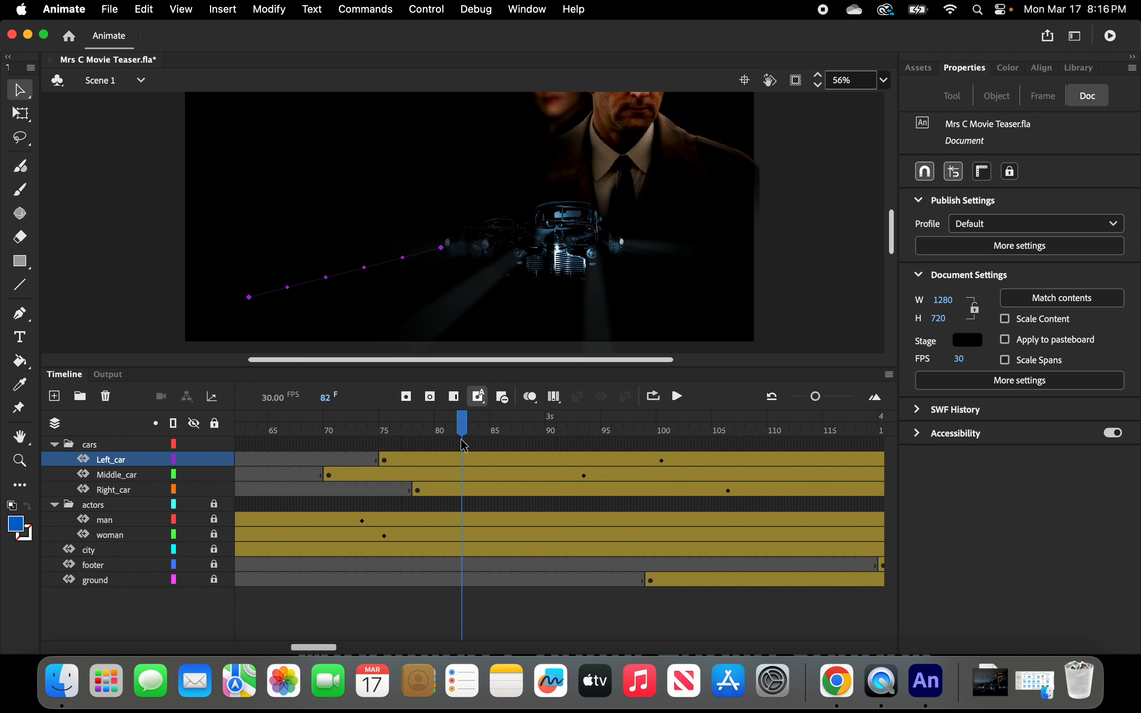
left_click(555, 398)
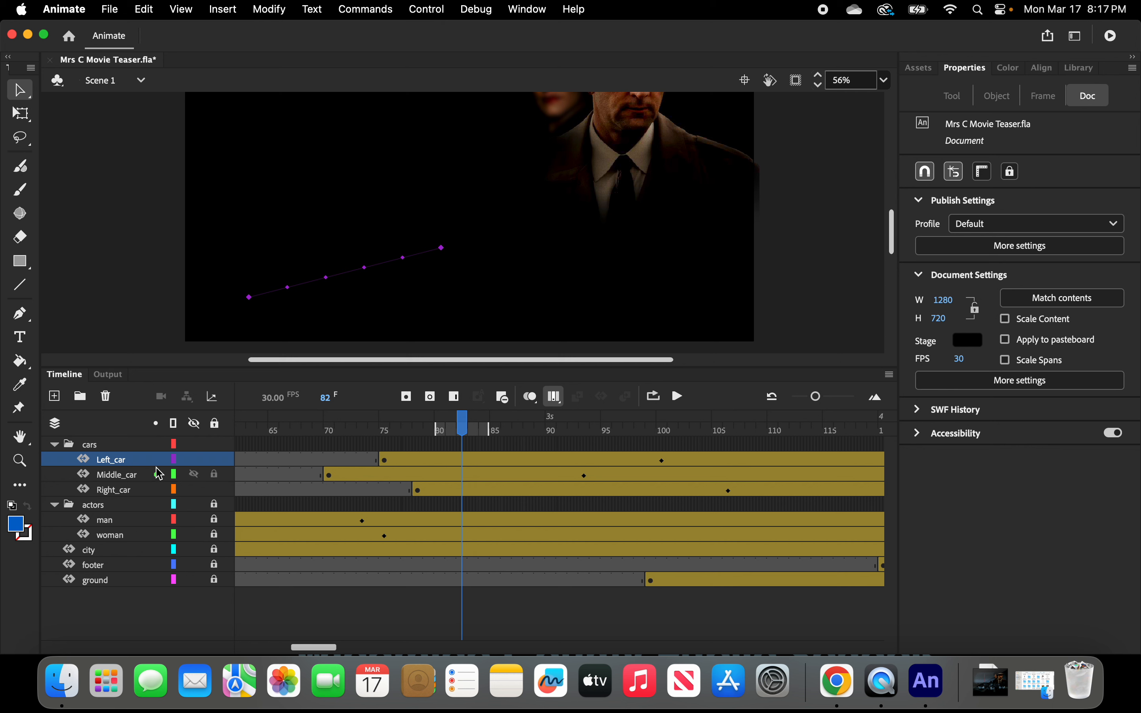
left_click_drag(130, 467, 130, 488)
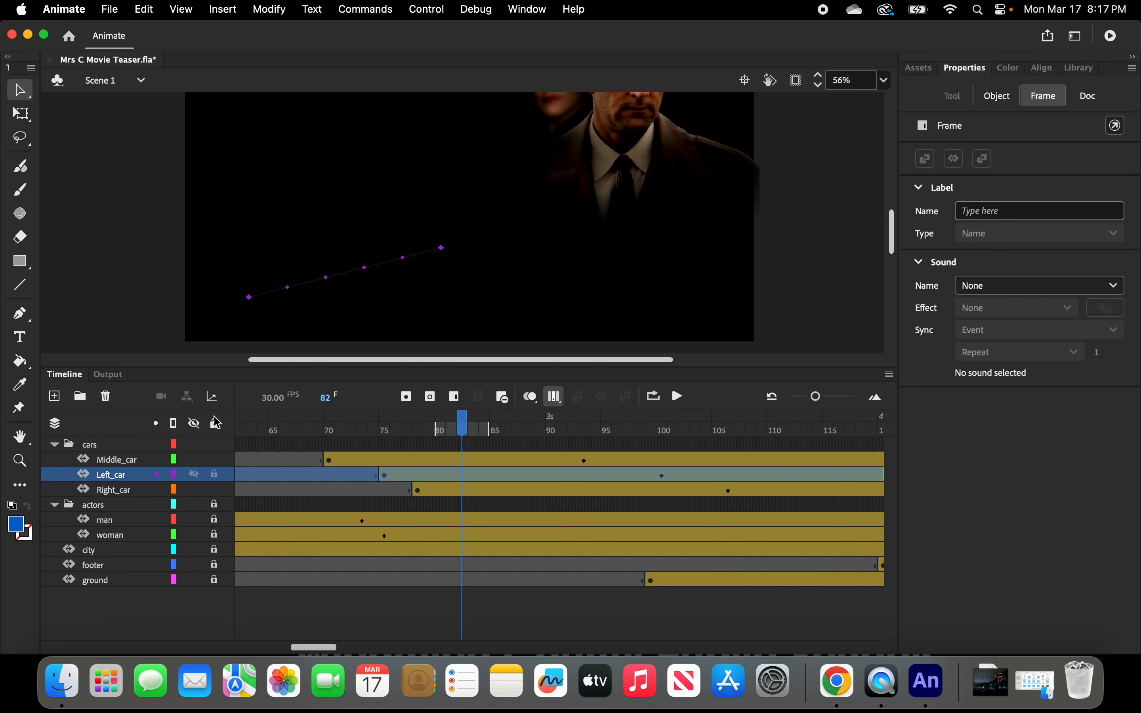
Widen the multi-frame range, zoom the timeline out and scrub through the car tweens to preview them.
left_click_drag(436, 427, 287, 427)
left_click_drag(493, 427, 792, 445)
left_click_drag(466, 428, 776, 397)
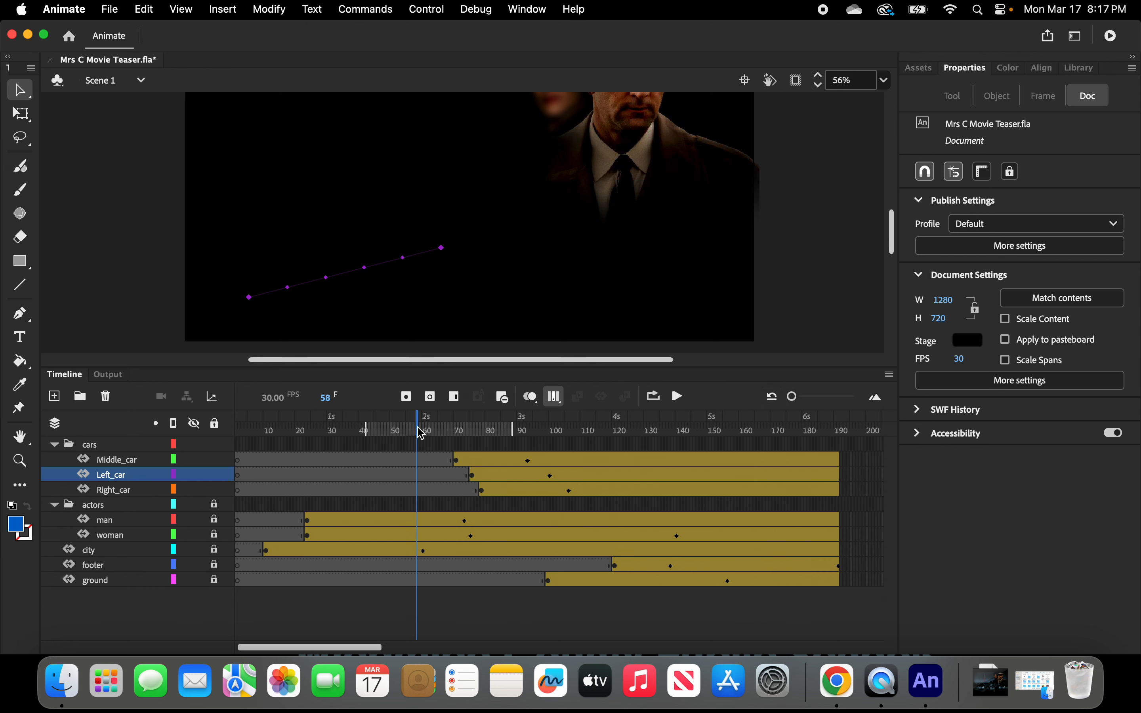
left_click_drag(421, 433, 389, 430)
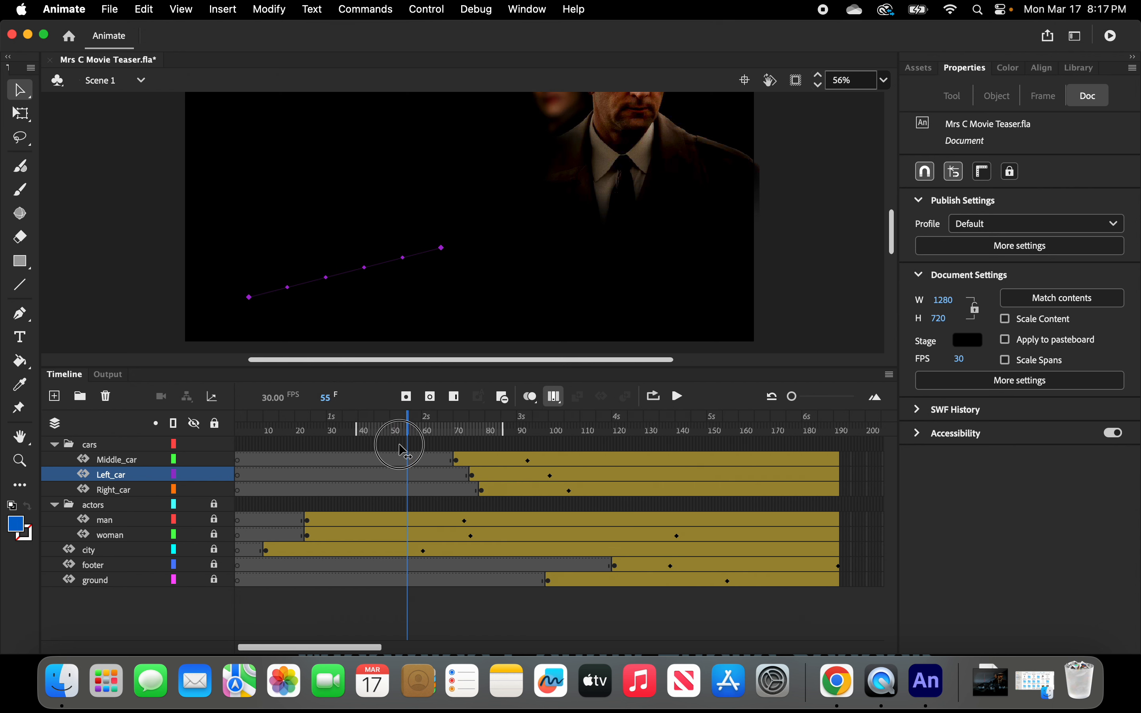
left_click(555, 398)
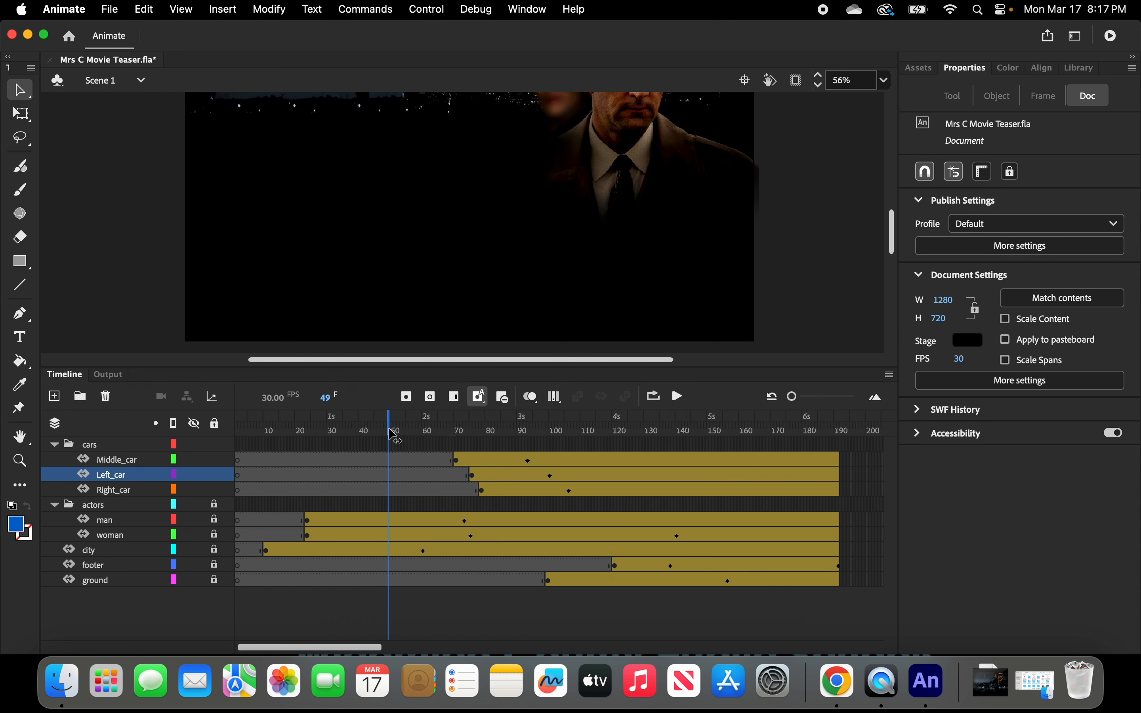
left_click_drag(392, 430, 417, 430)
left_click(677, 444)
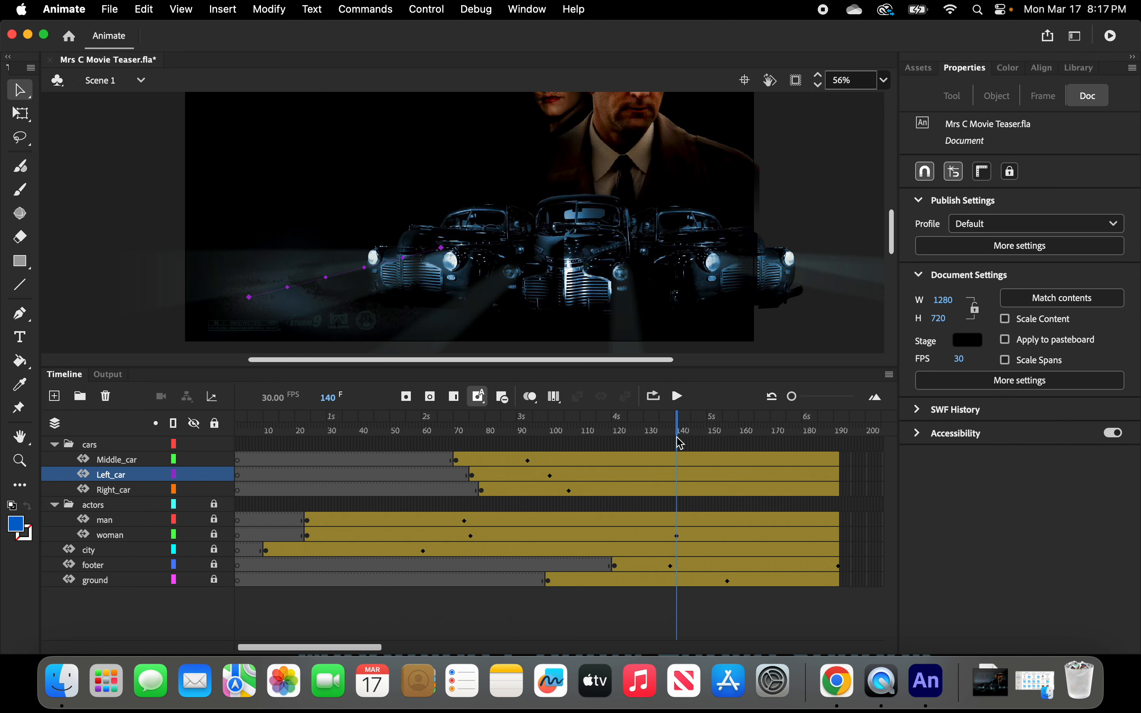
Edit all frames of the three car tweens at once and shift every car left to X about -838.
left_click_drag(678, 444, 590, 465)
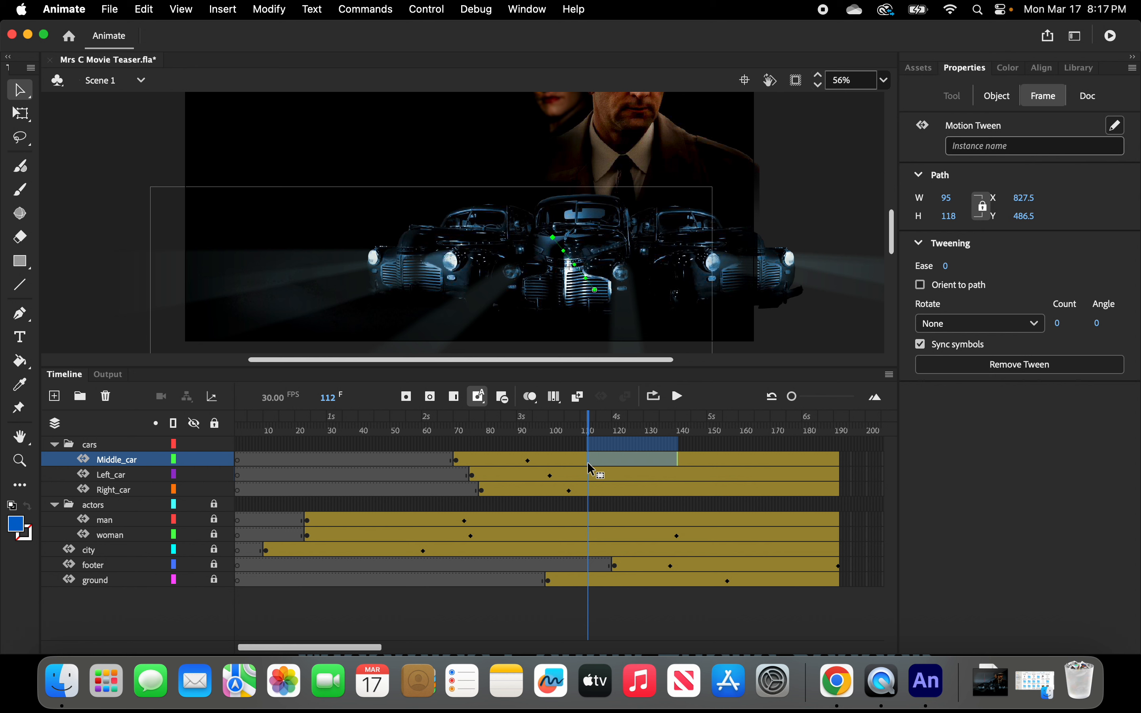
left_click(457, 462)
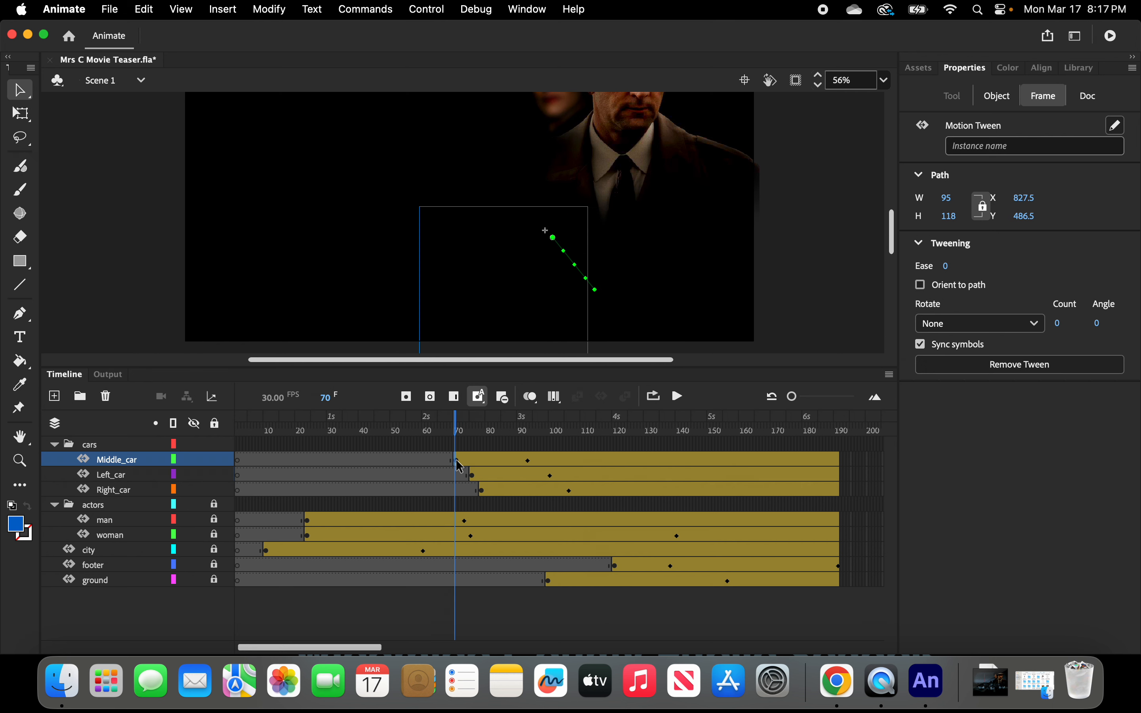
left_click(476, 481)
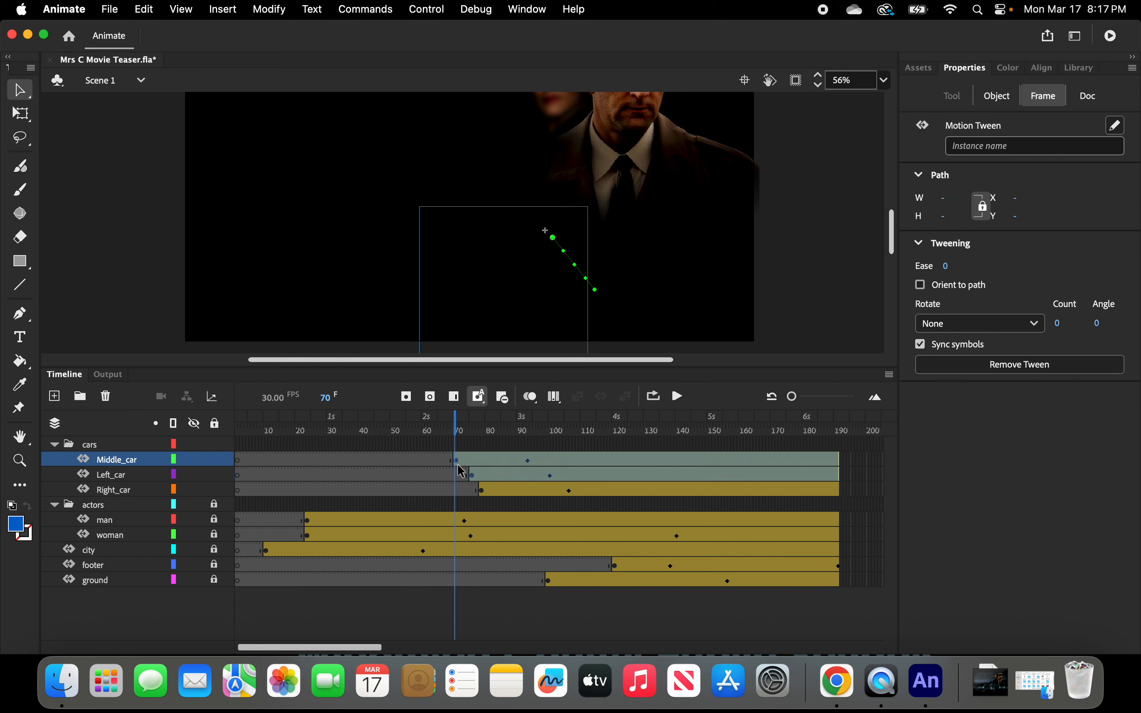
left_click(483, 492, "shift")
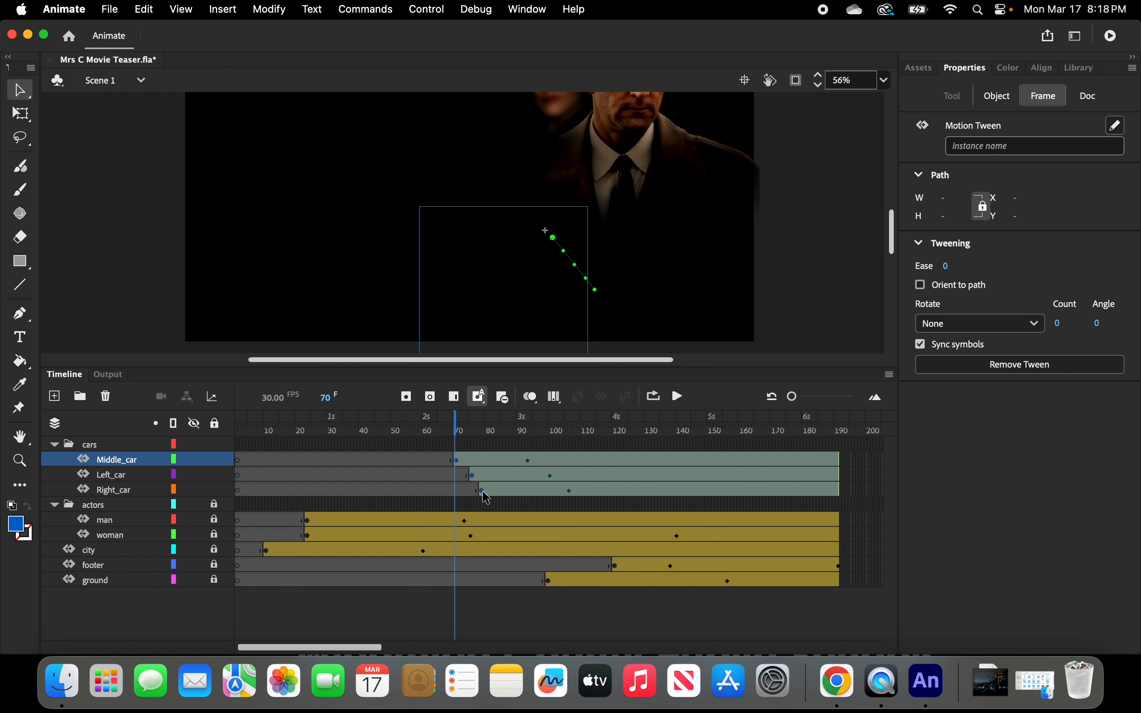
left_click(556, 400)
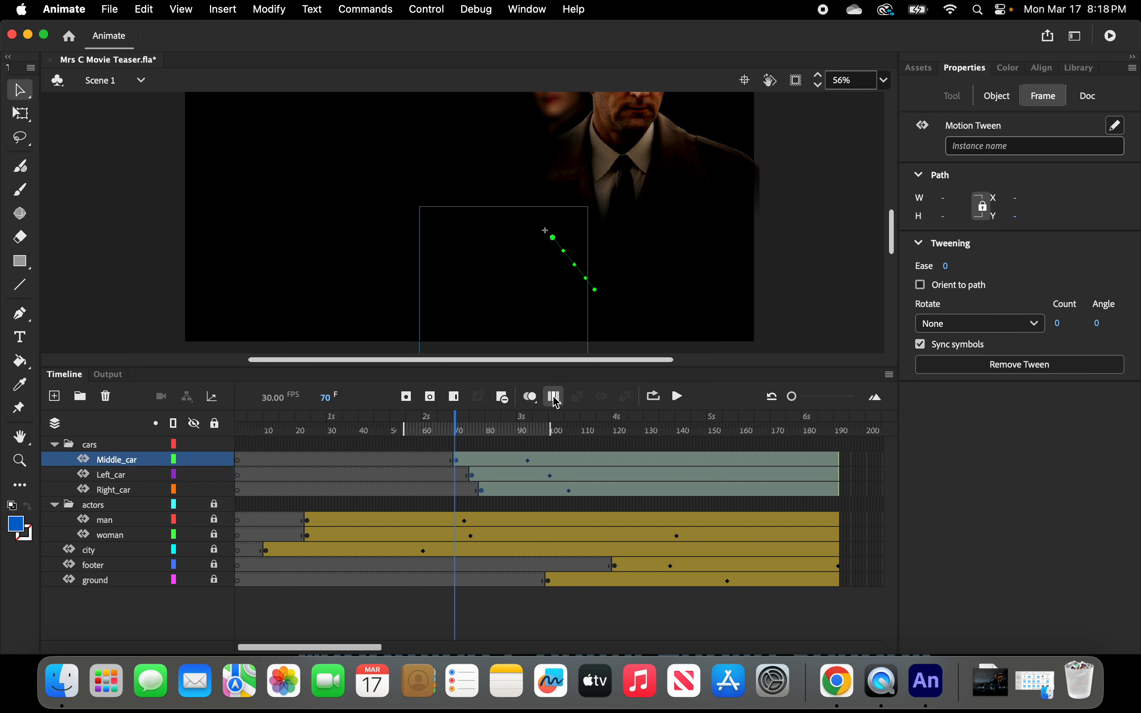
left_click(557, 399)
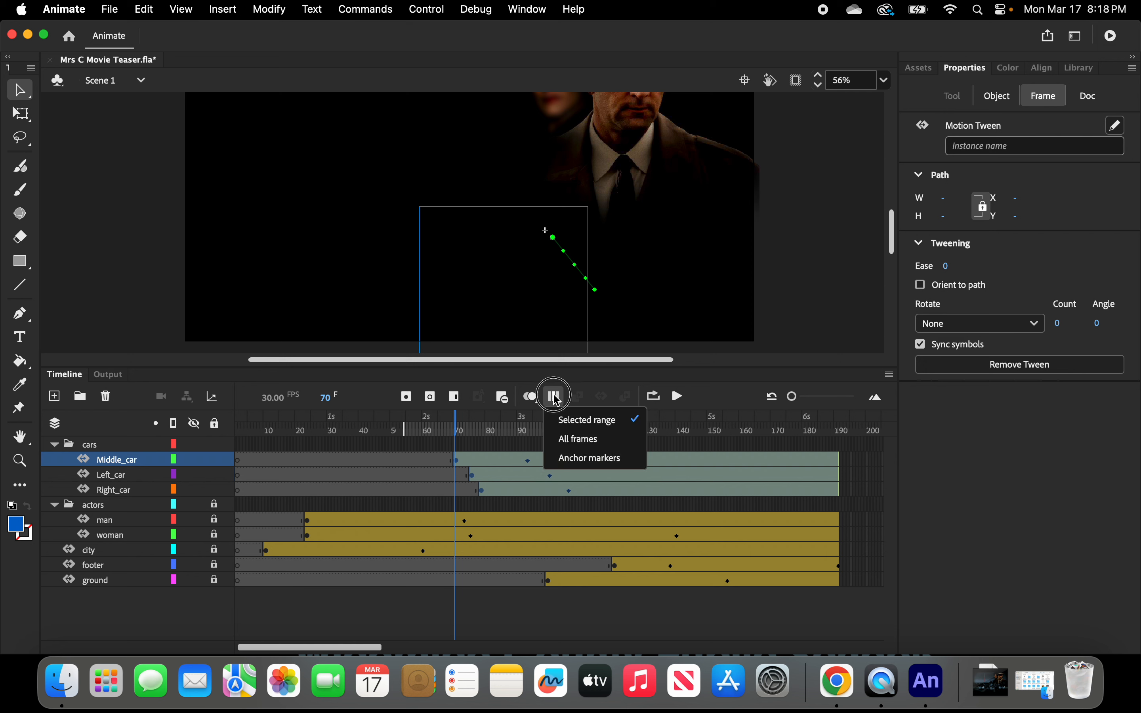
left_click(576, 443)
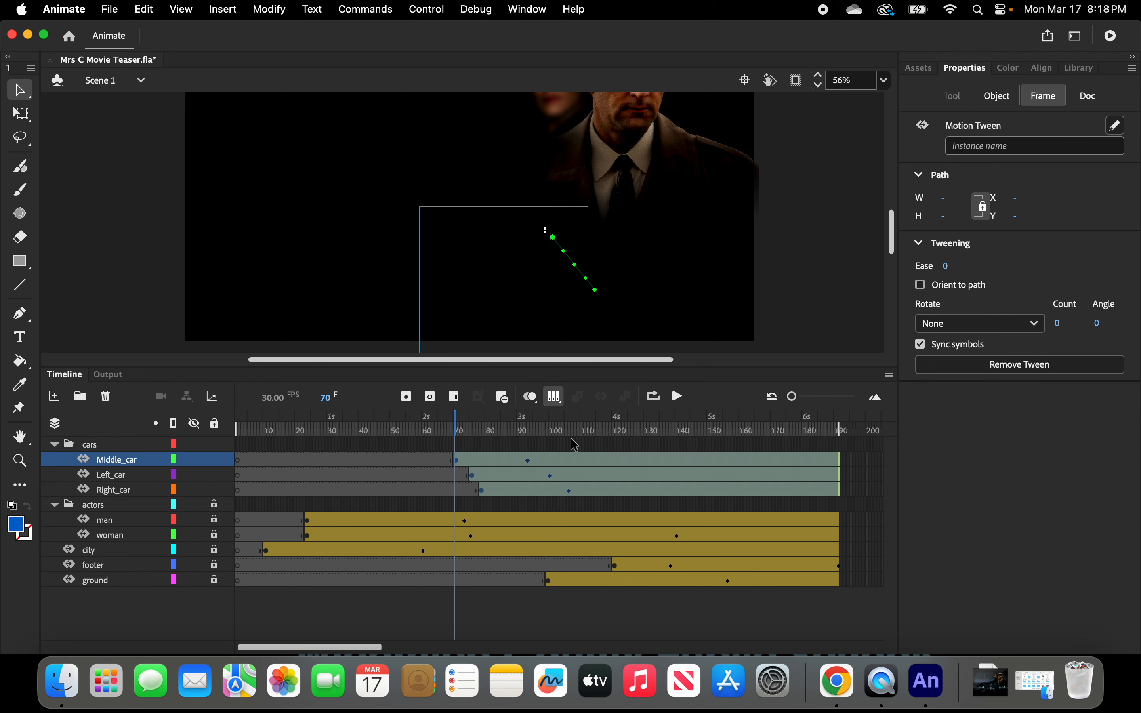
left_click(145, 11)
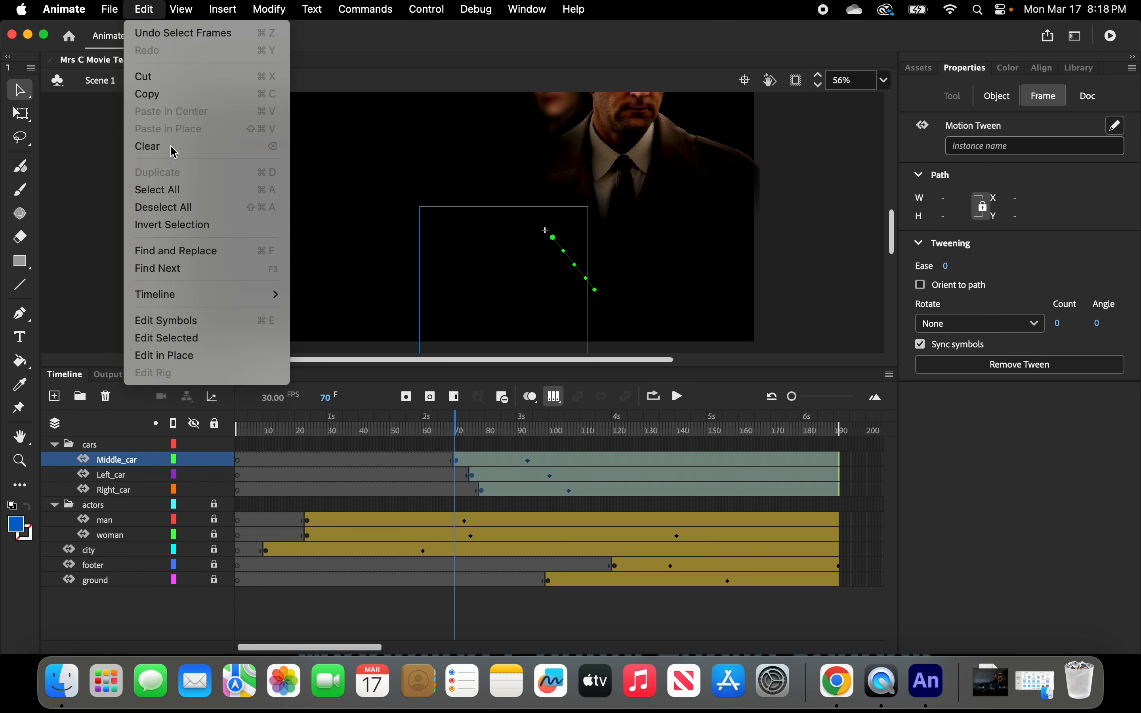
left_click(173, 191)
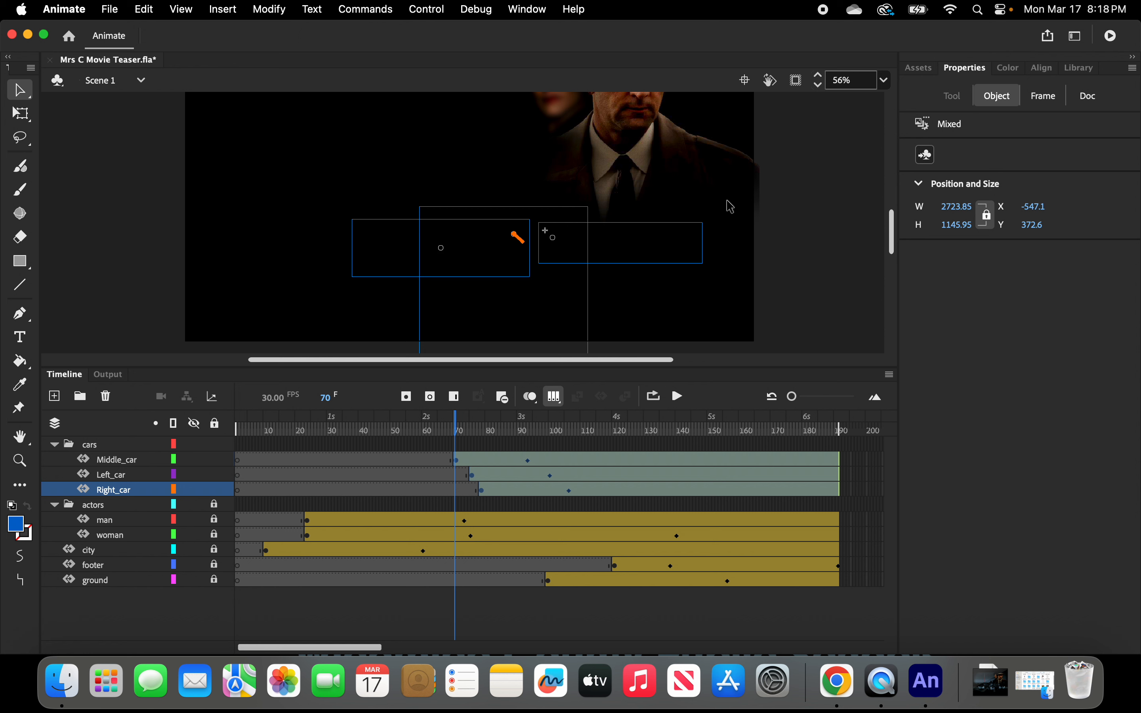
left_click_drag(375, 250, 248, 242)
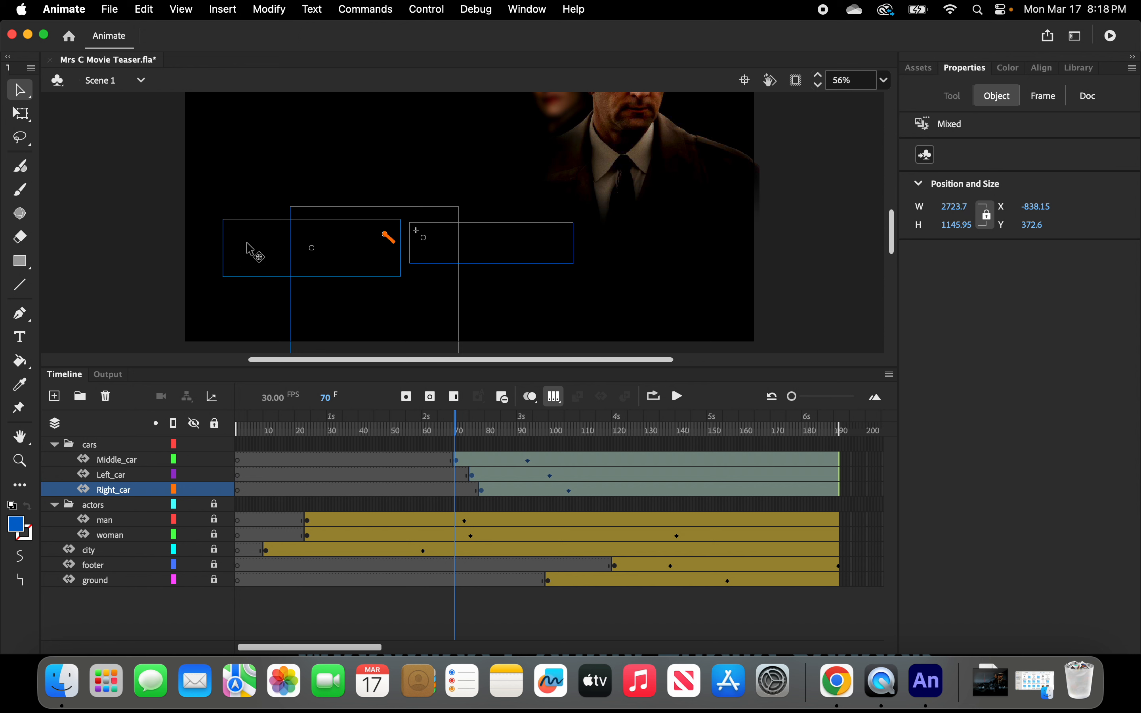
Turn off multi-frame editing and scrub the playhead through the car tweens to preview the shifted cars.
left_click(556, 398)
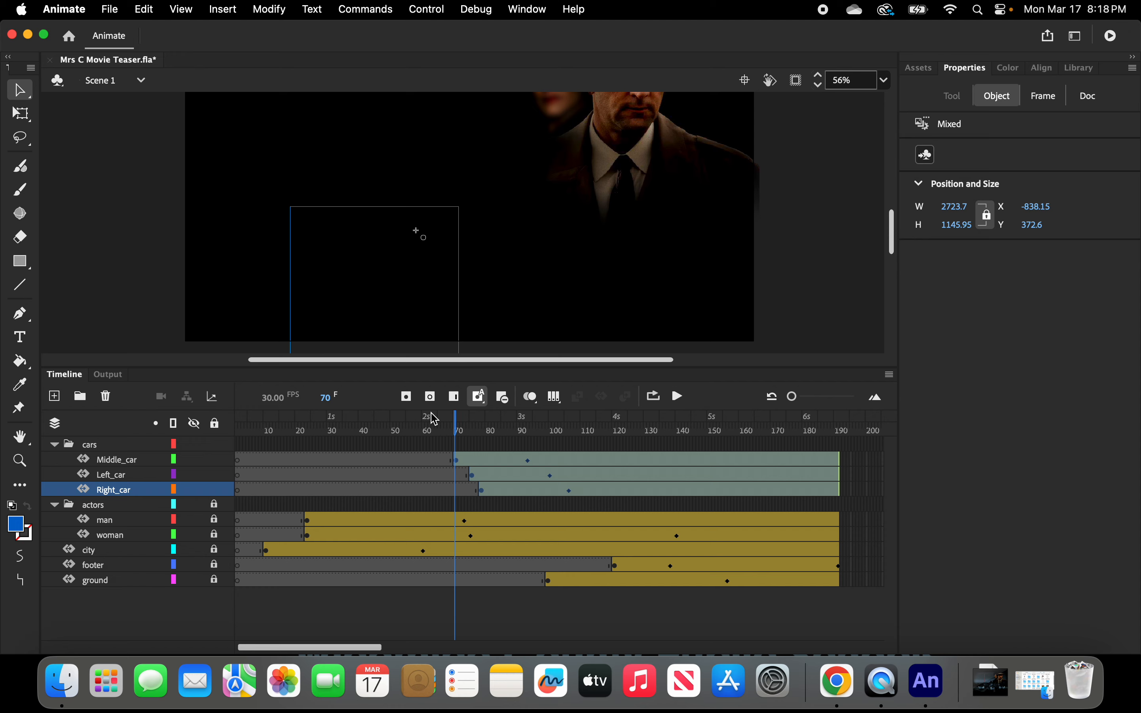
left_click(457, 428)
left_click_drag(457, 428, 394, 454)
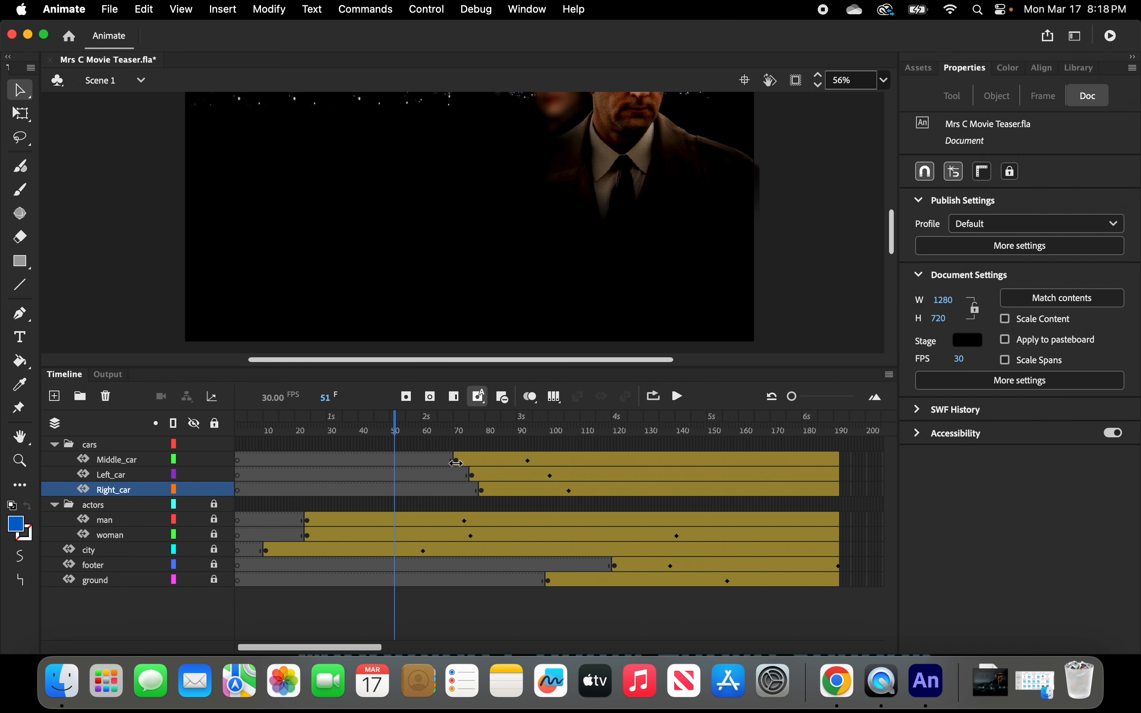
left_click(456, 460)
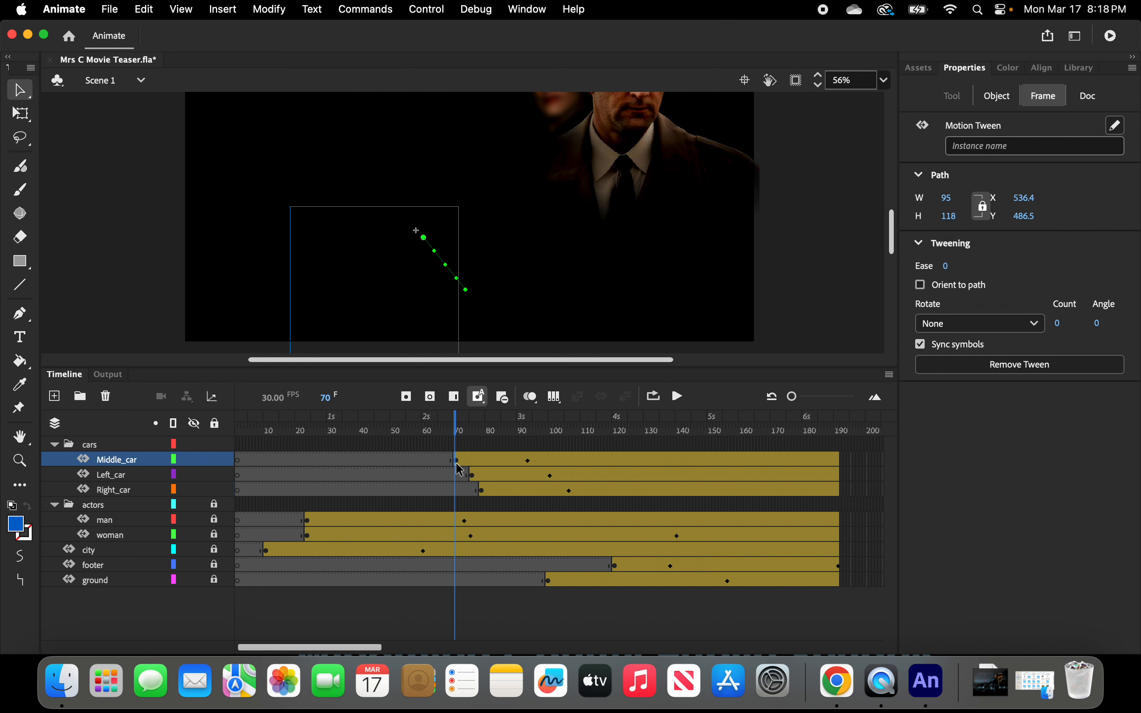
left_click(474, 475)
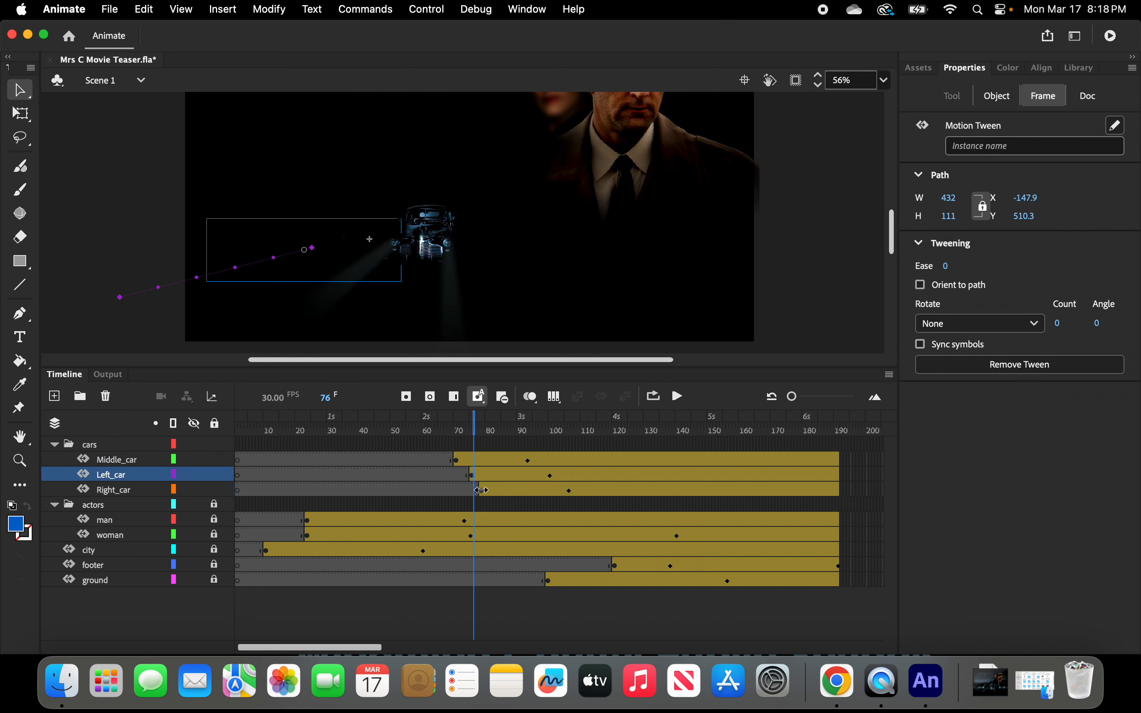
left_click_drag(481, 491, 487, 490)
left_click_drag(477, 433, 632, 445)
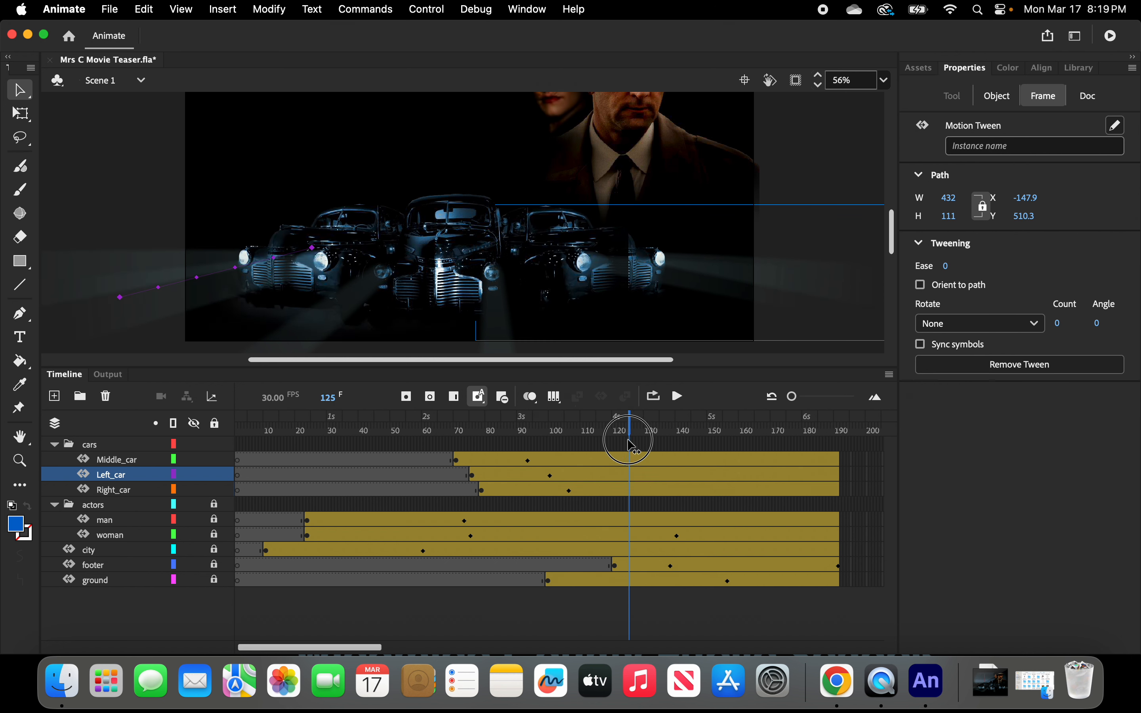
left_click_drag(628, 441, 625, 443)
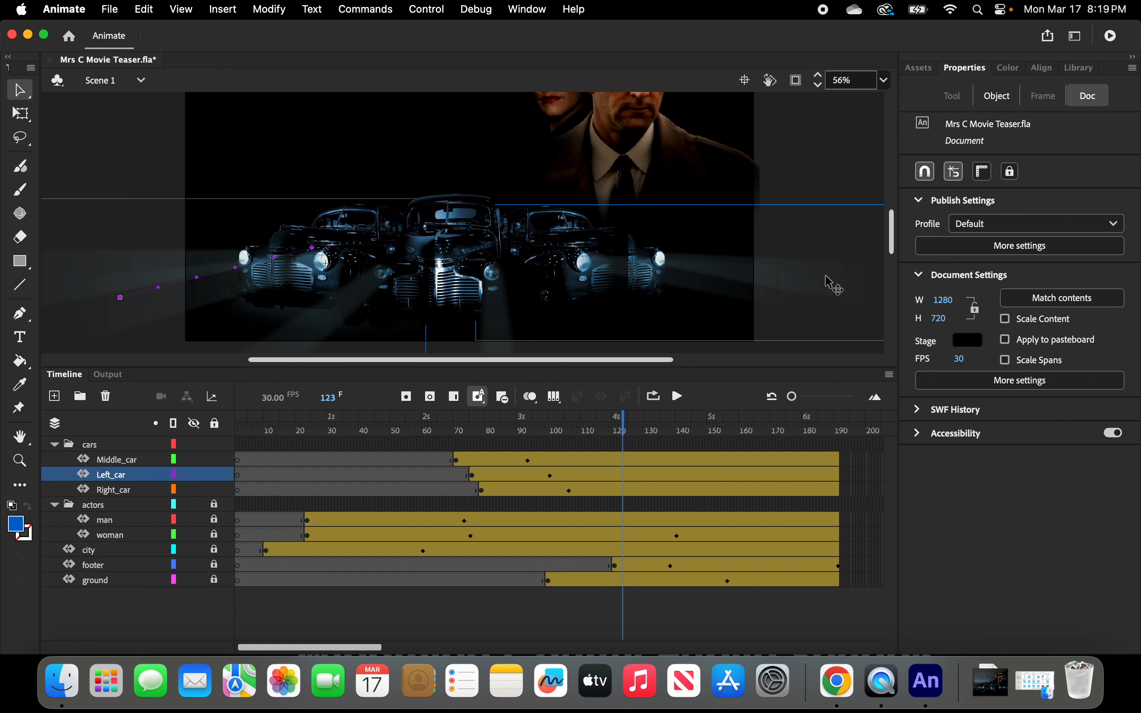
mouse_move(896, 245)
left_mouse_down()
mouse_move(894, 226)
mouse_move(895, 248)
left_mouse_up()
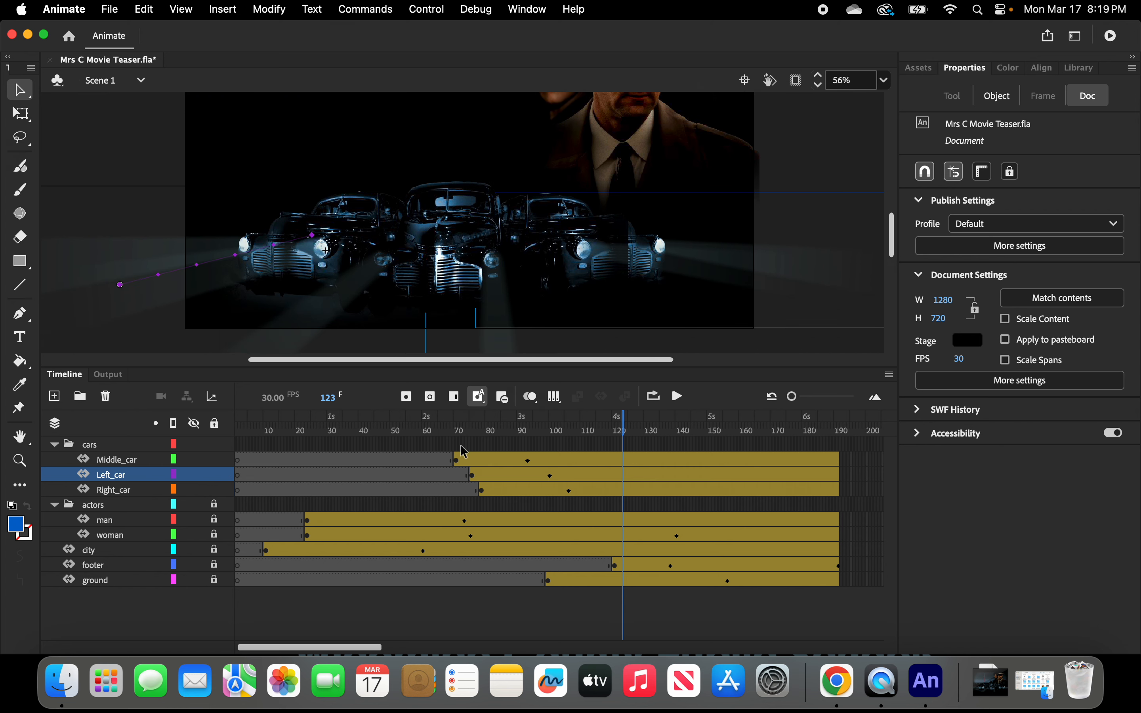
Select the three car tweens, edit all their frames at once and shift every car right to X about -753.
left_click(458, 461)
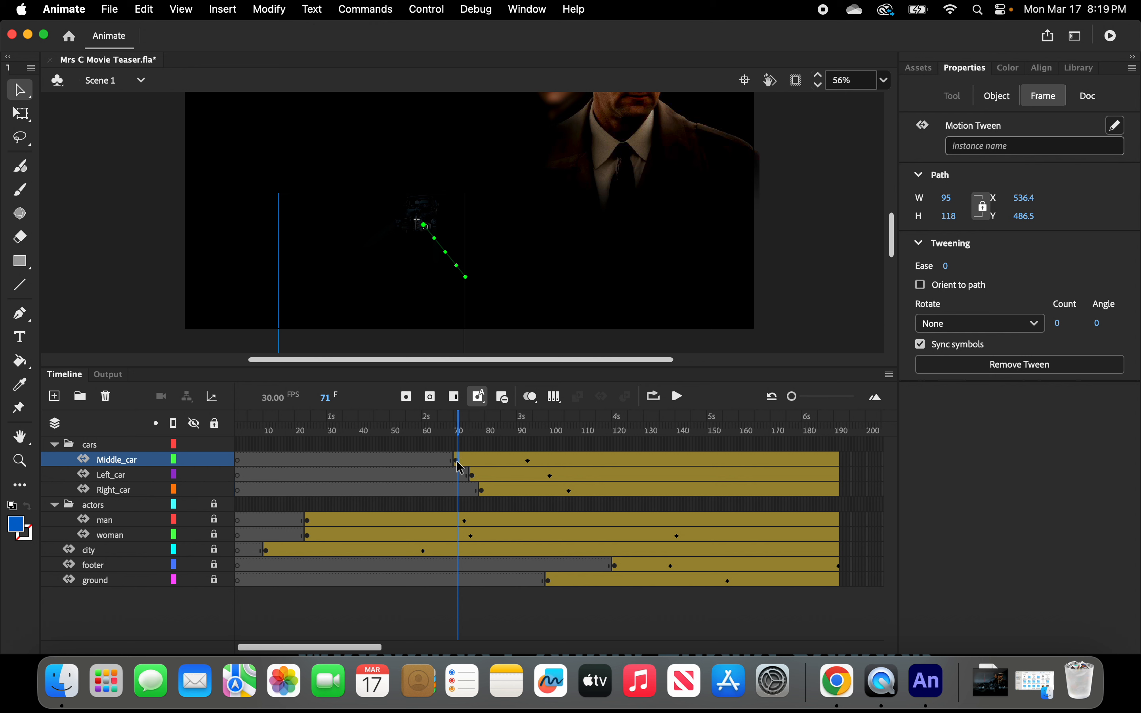
left_click(456, 461)
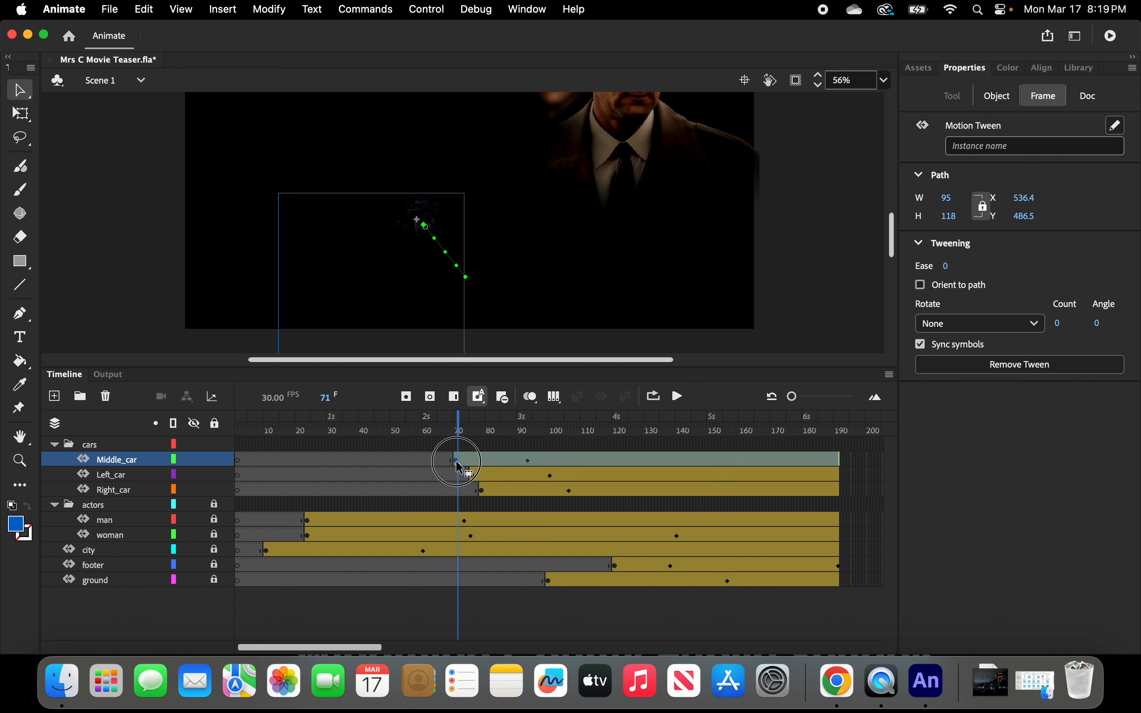
left_click(473, 476, "shift")
left_click(482, 492, "shift")
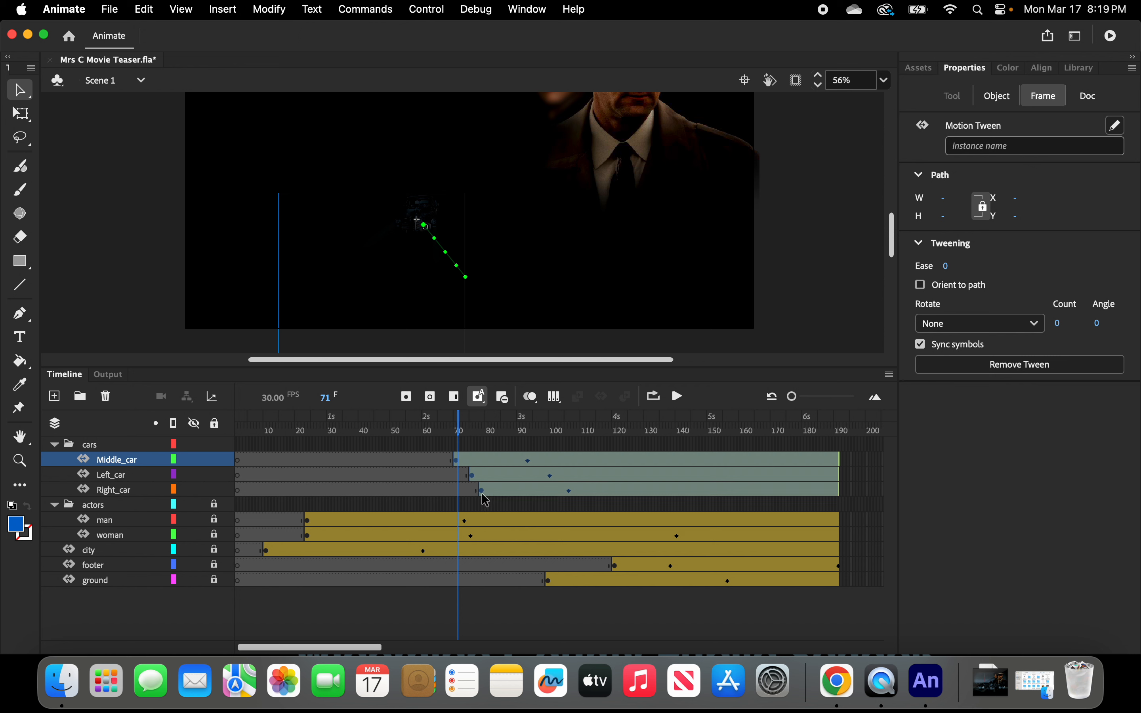
left_click(483, 494, "shift")
left_click(483, 494, "shift")
left_click(556, 405)
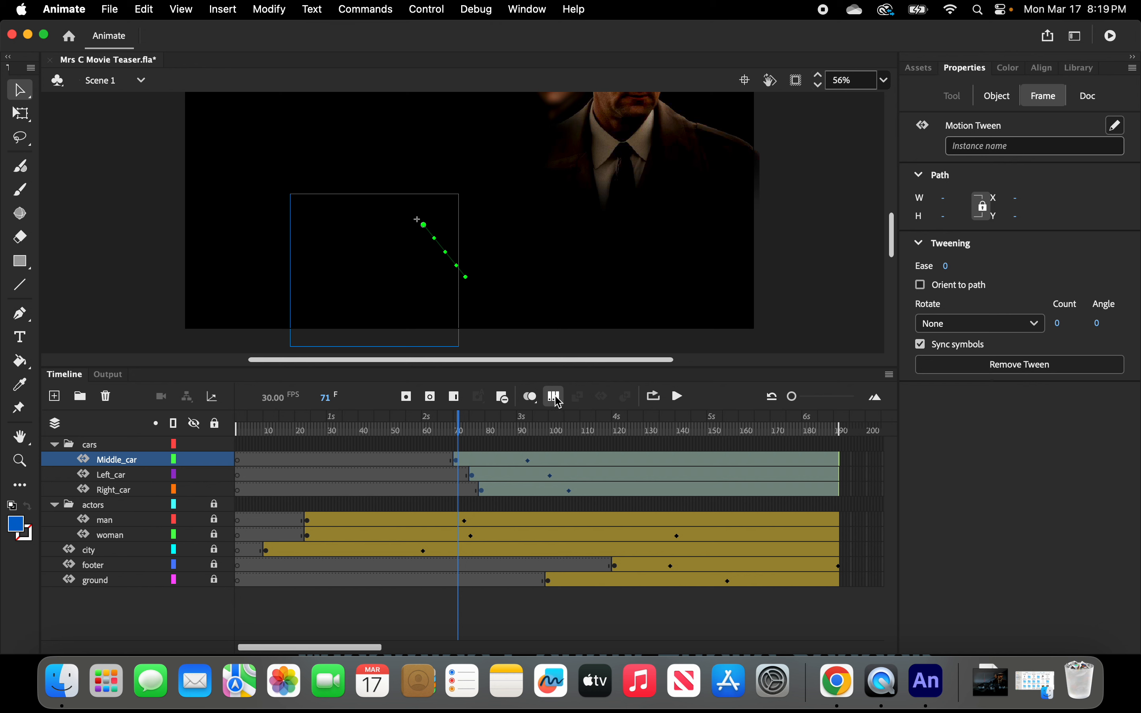
left_click(558, 405)
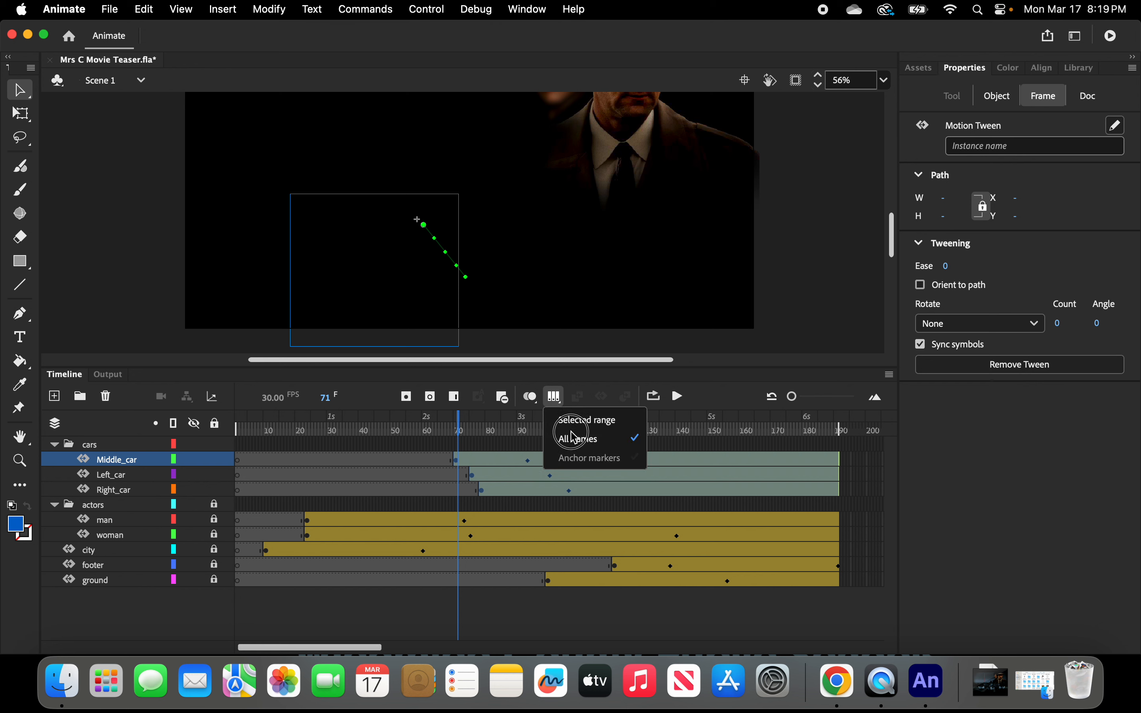
left_click(143, 10)
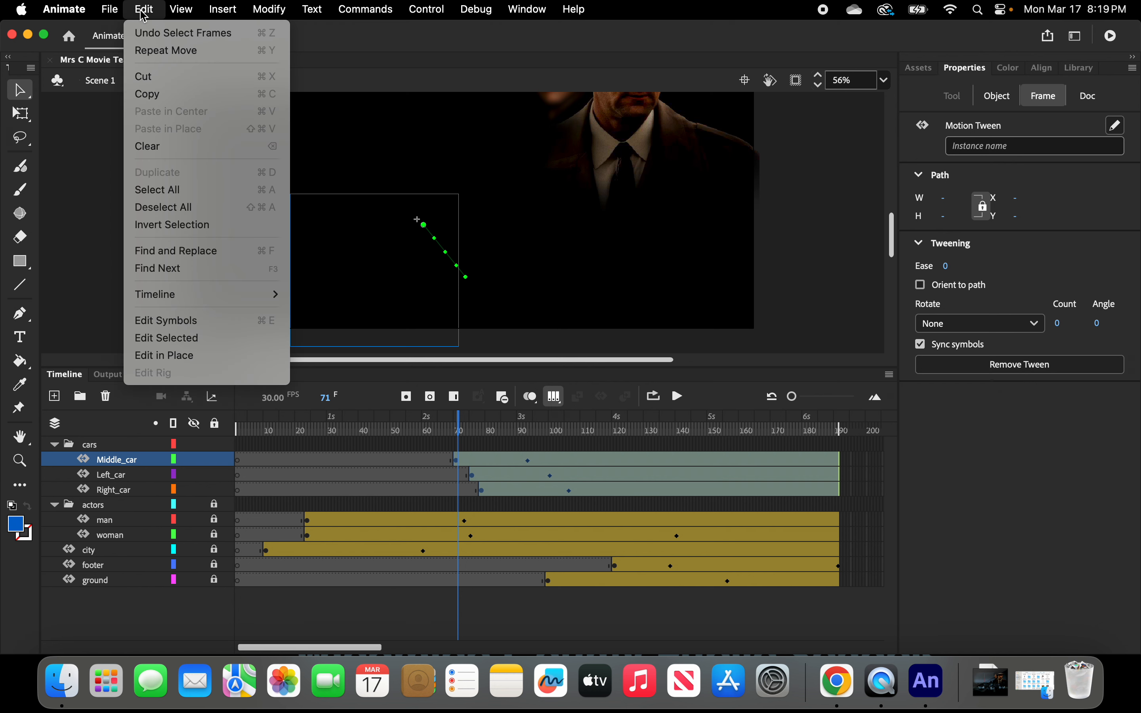
left_click(158, 190)
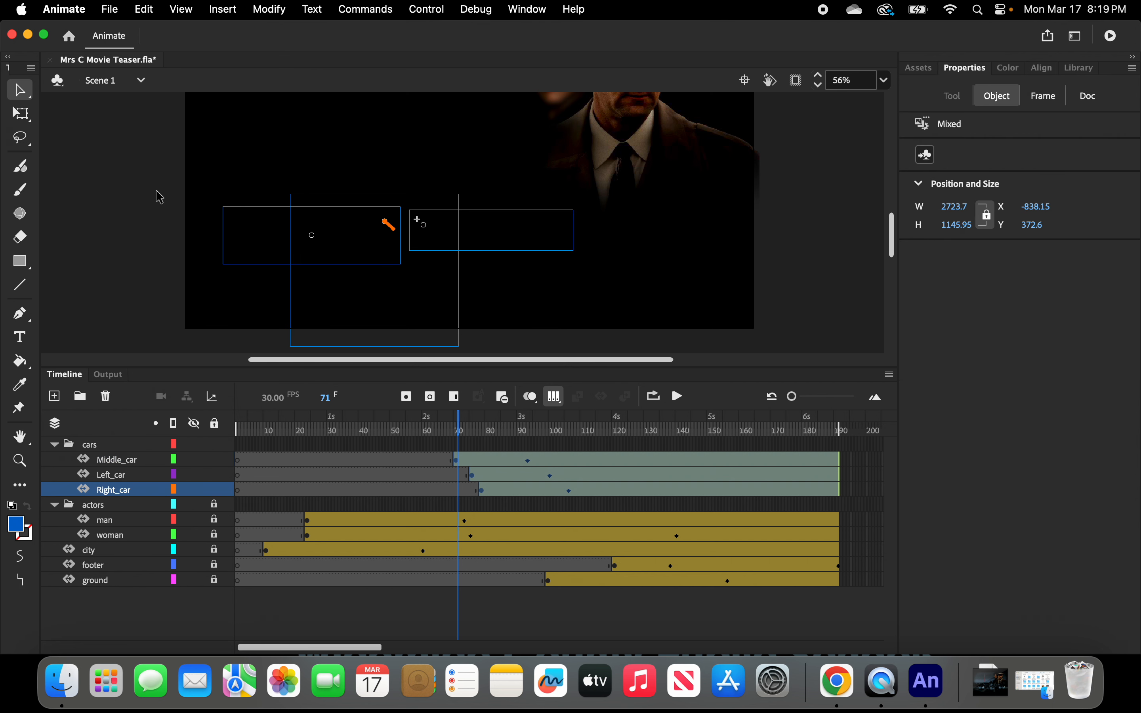
left_click(330, 247)
left_click(306, 269)
left_click(332, 246)
left_click_drag(390, 206, 428, 205)
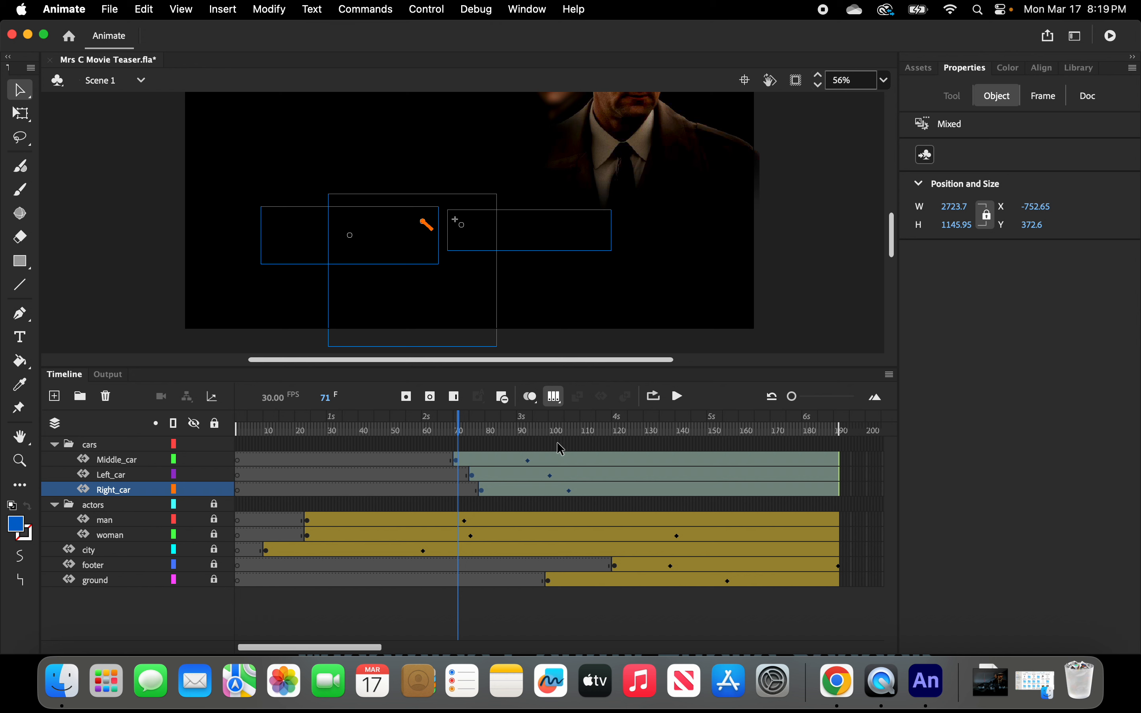
Turn off multi-frame editing, enlarge the stage view and play the animation twice to preview the car motion.
left_click(555, 401)
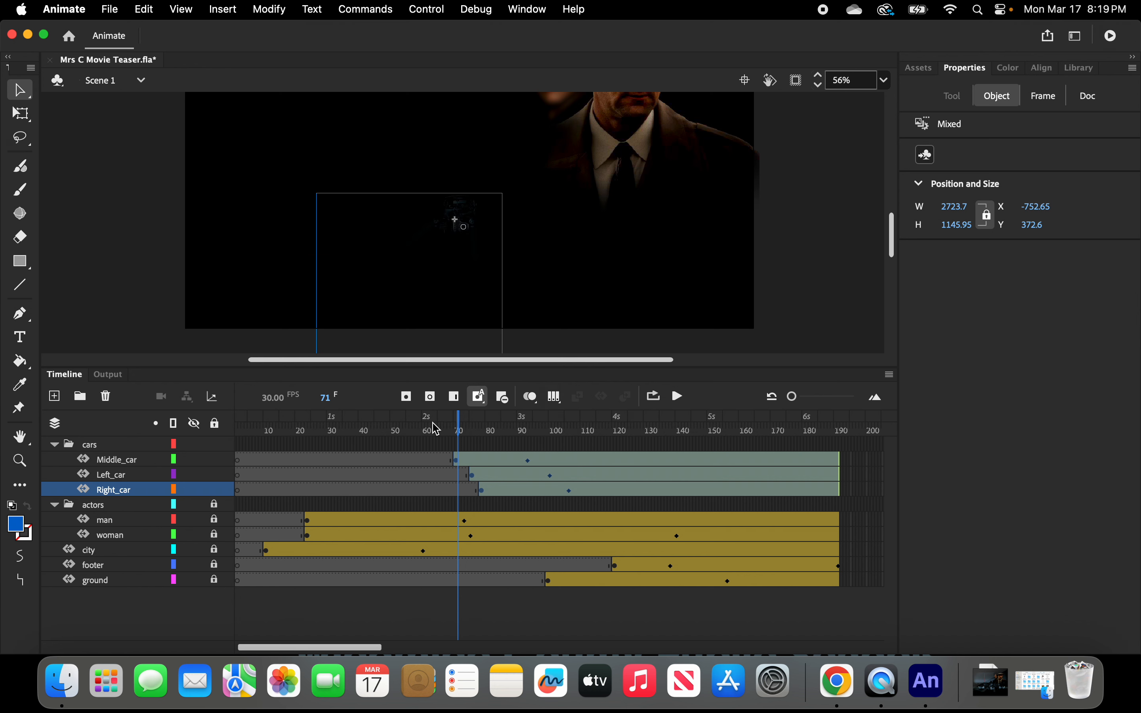
left_click(461, 426)
left_click_drag(461, 427, 801, 471)
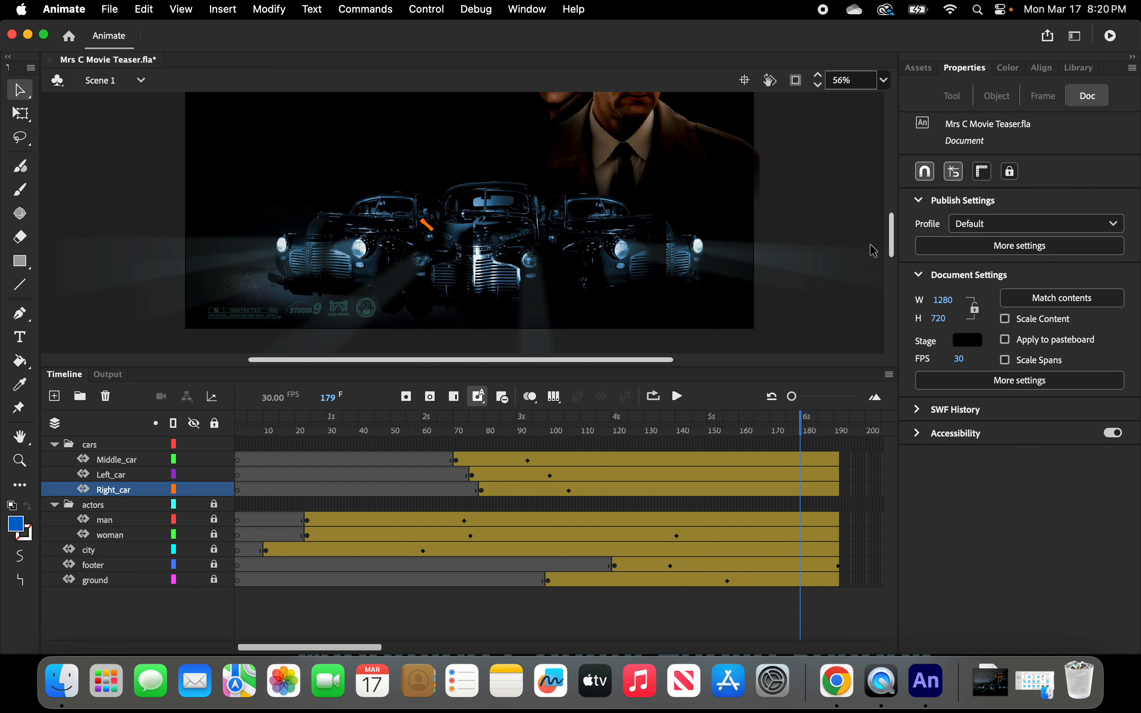
left_click_drag(846, 367, 859, 478)
left_click_drag(898, 325, 889, 292)
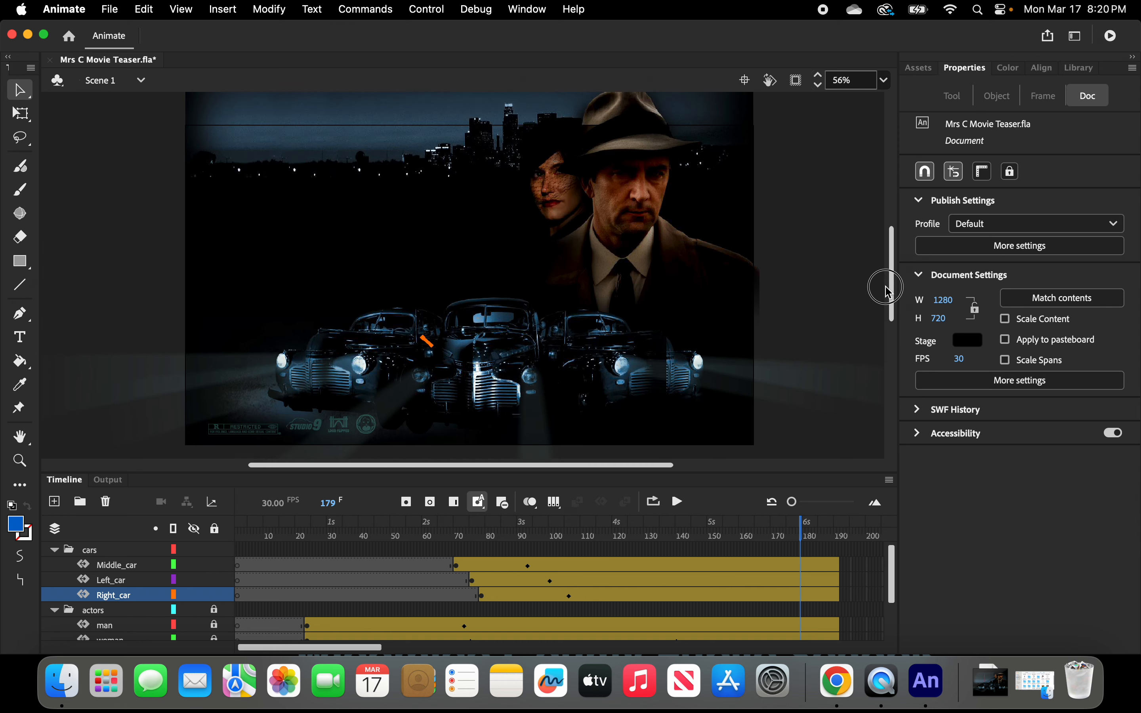
left_click(429, 11)
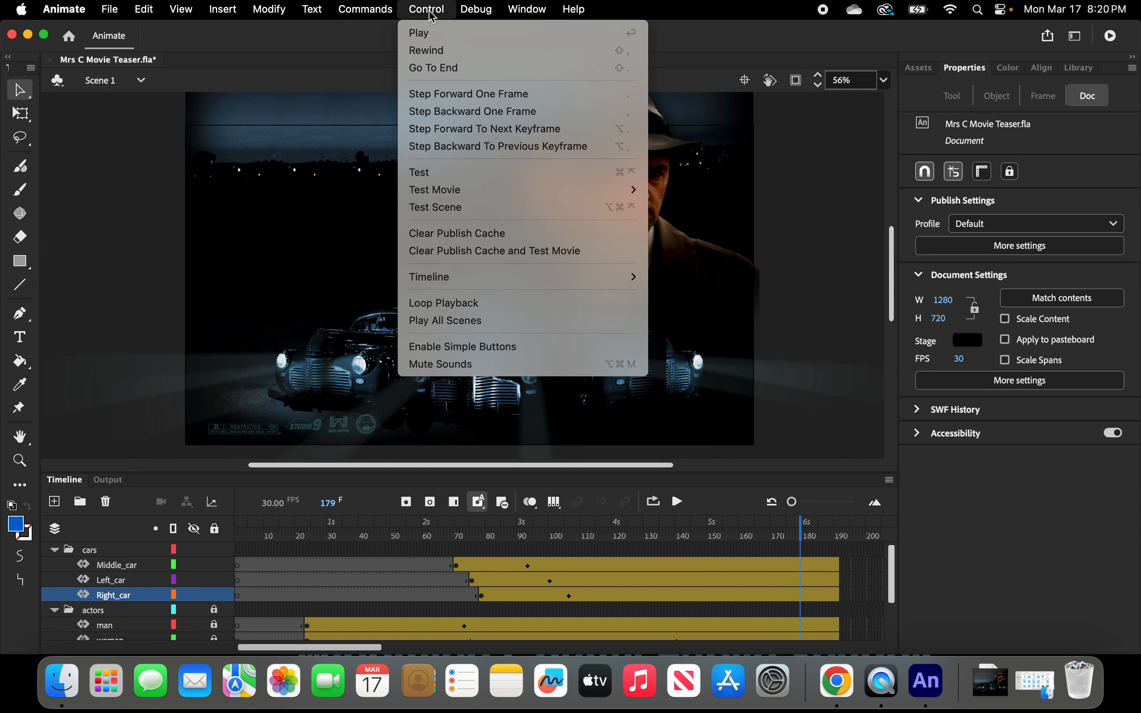
left_click(421, 33)
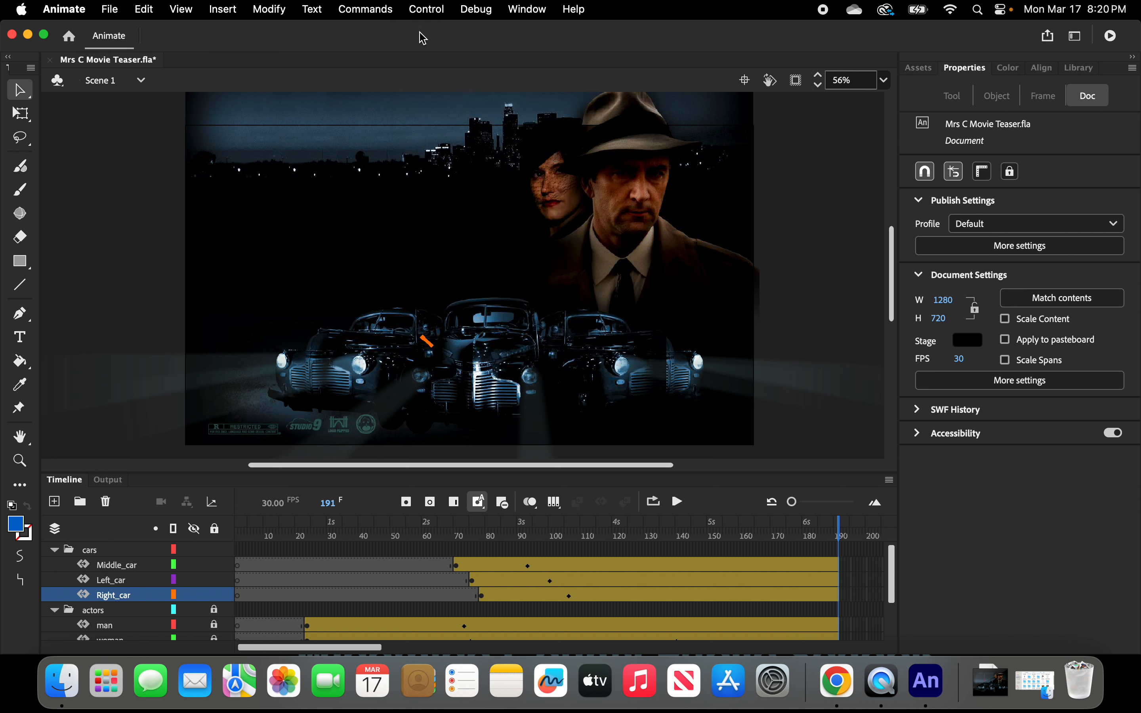
left_click(426, 10)
left_click(422, 32)
Split the Left_car motion tween at frame 101.
left_click(662, 467)
left_click_drag(662, 467, 627, 484)
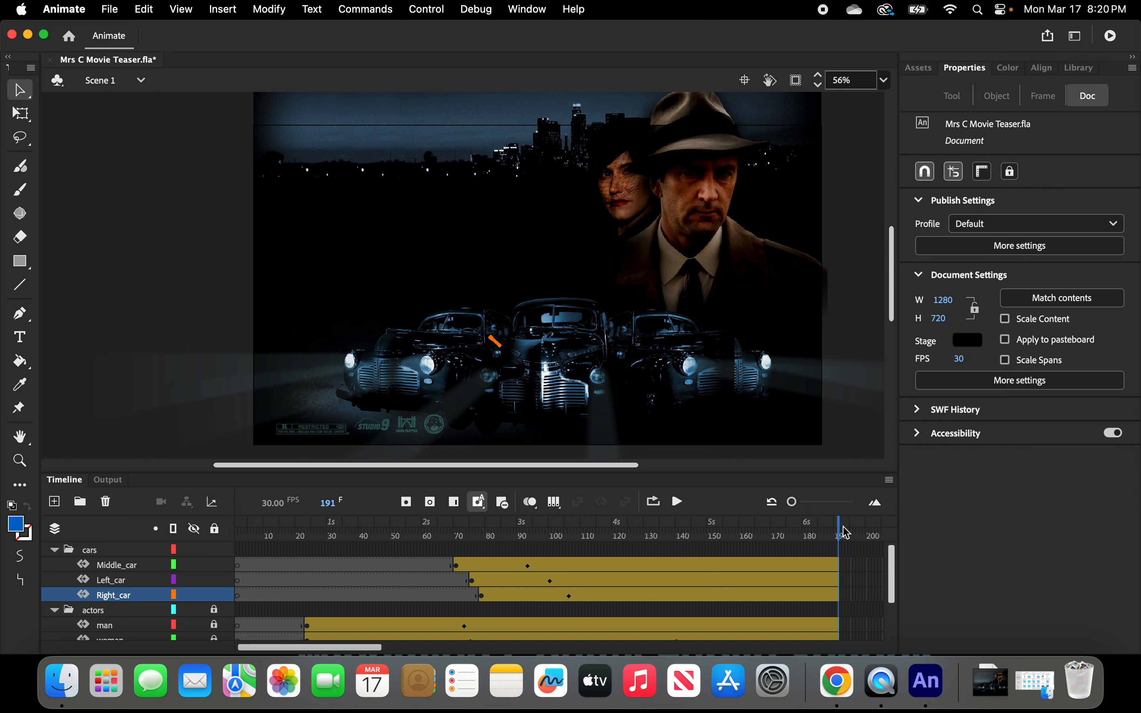
left_click(819, 530)
left_click_drag(818, 530, 861, 587)
left_click_drag(792, 503, 805, 505)
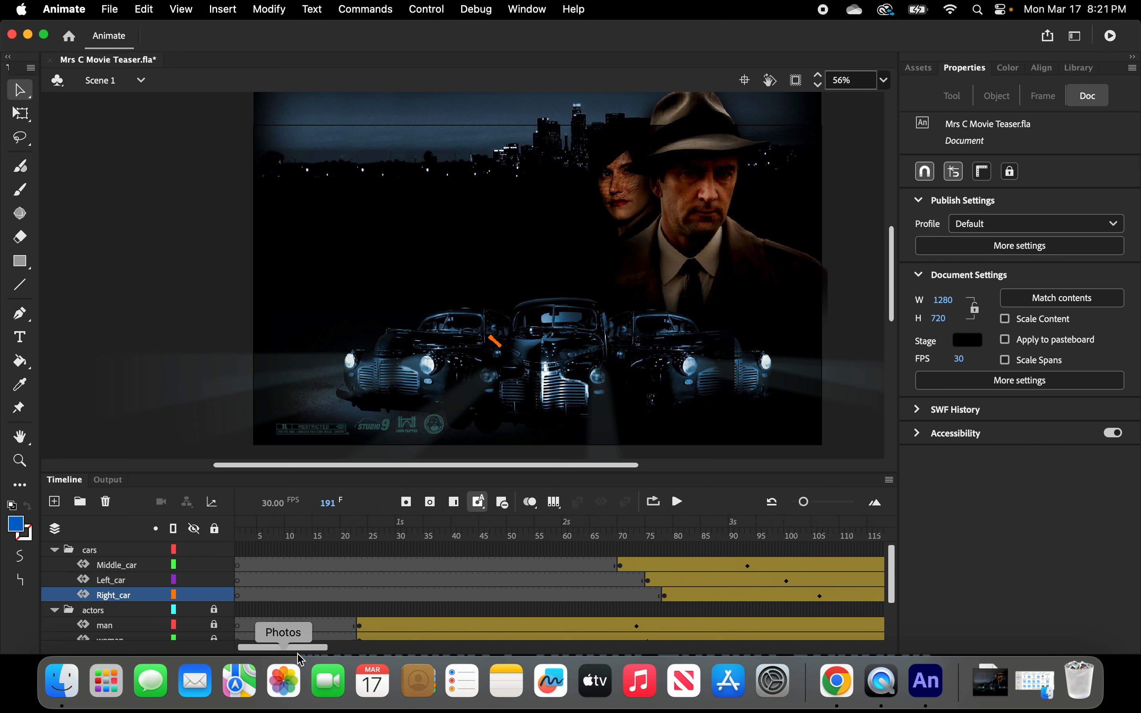
left_click_drag(303, 650, 350, 653)
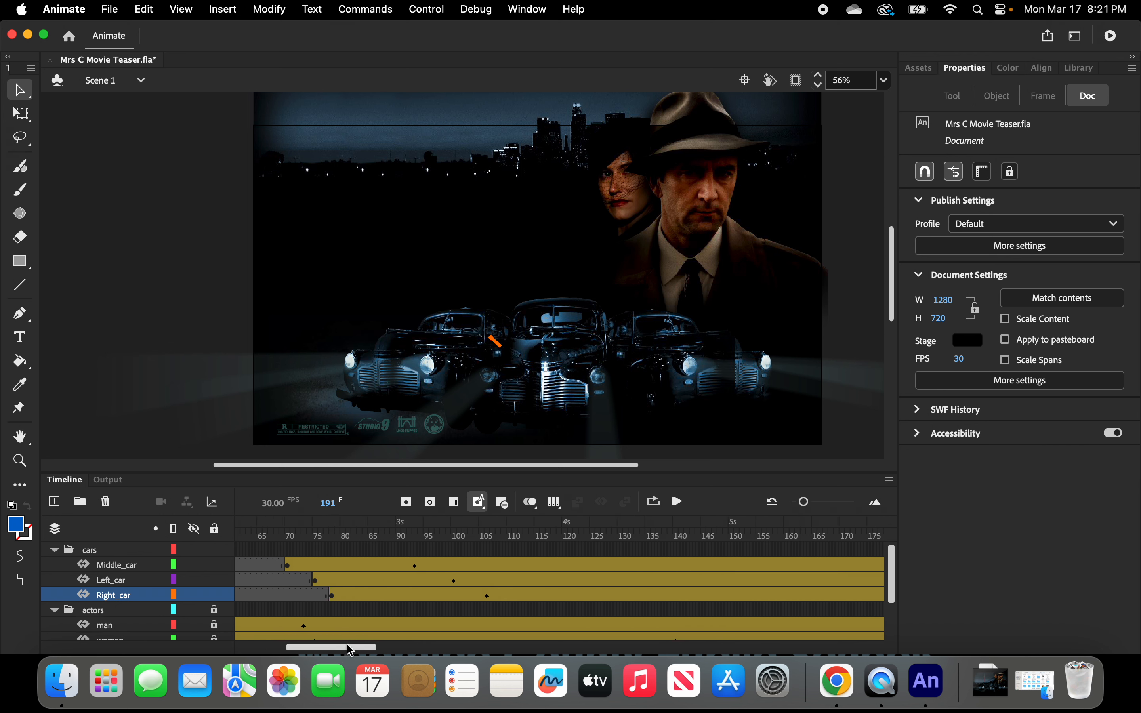
left_click(459, 580)
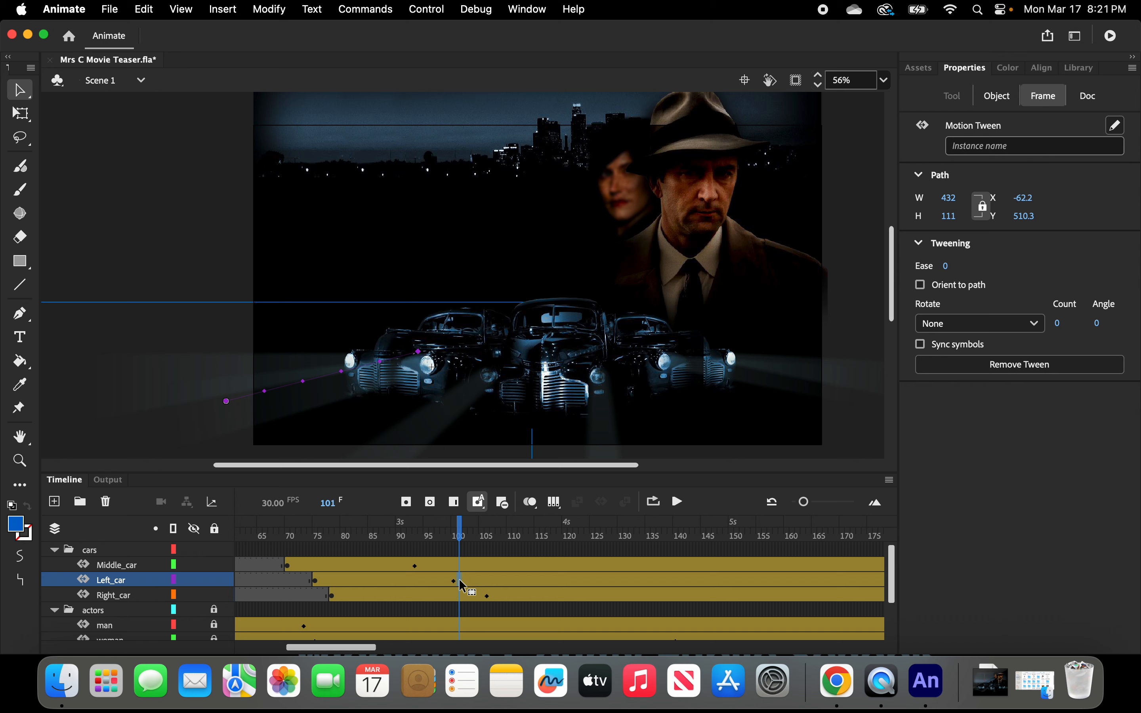
right_click(462, 586)
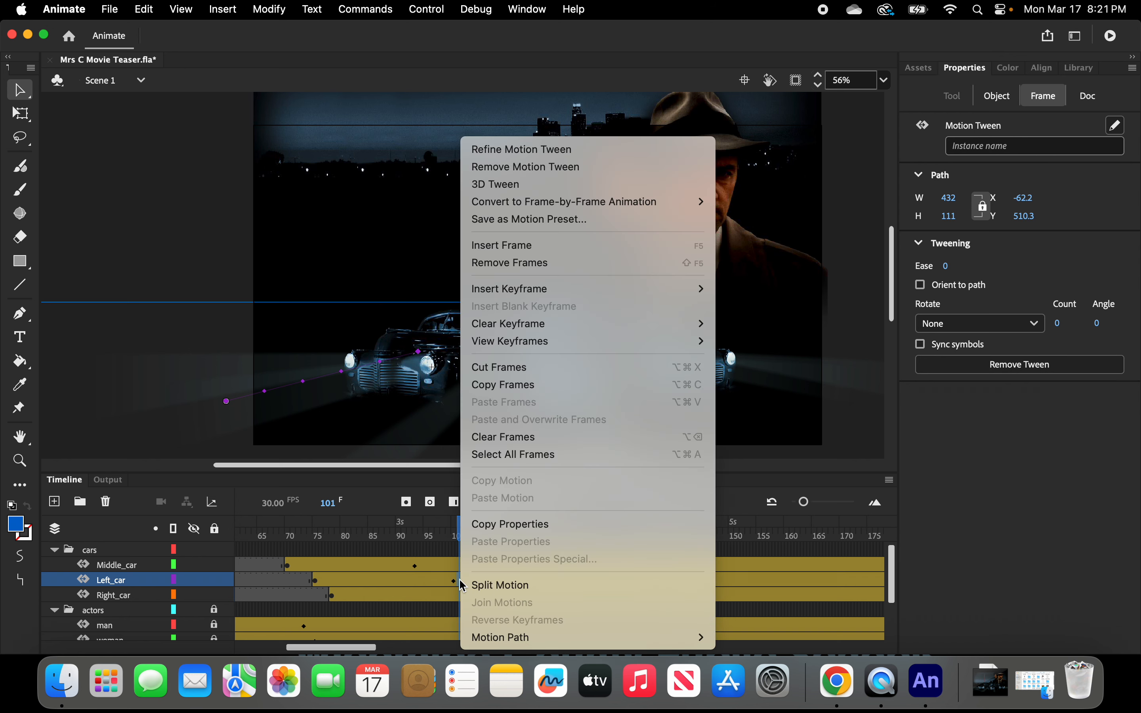
left_click(485, 585)
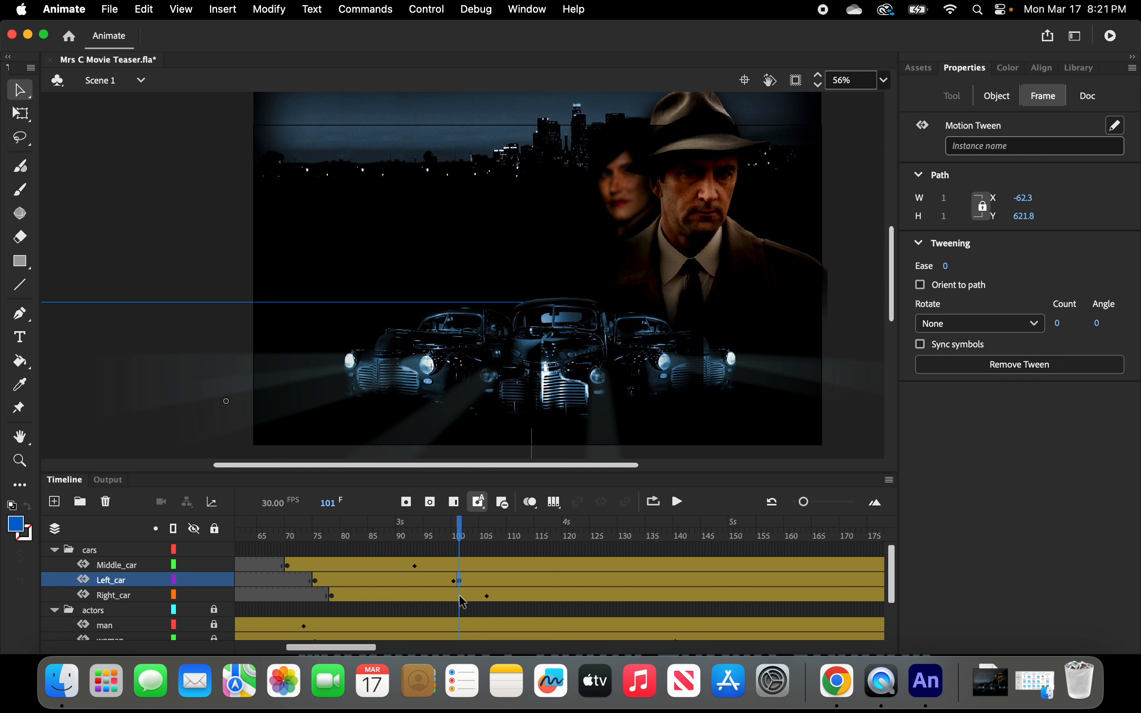
Split the Right_car motion tween at frame 107.
left_click(491, 596)
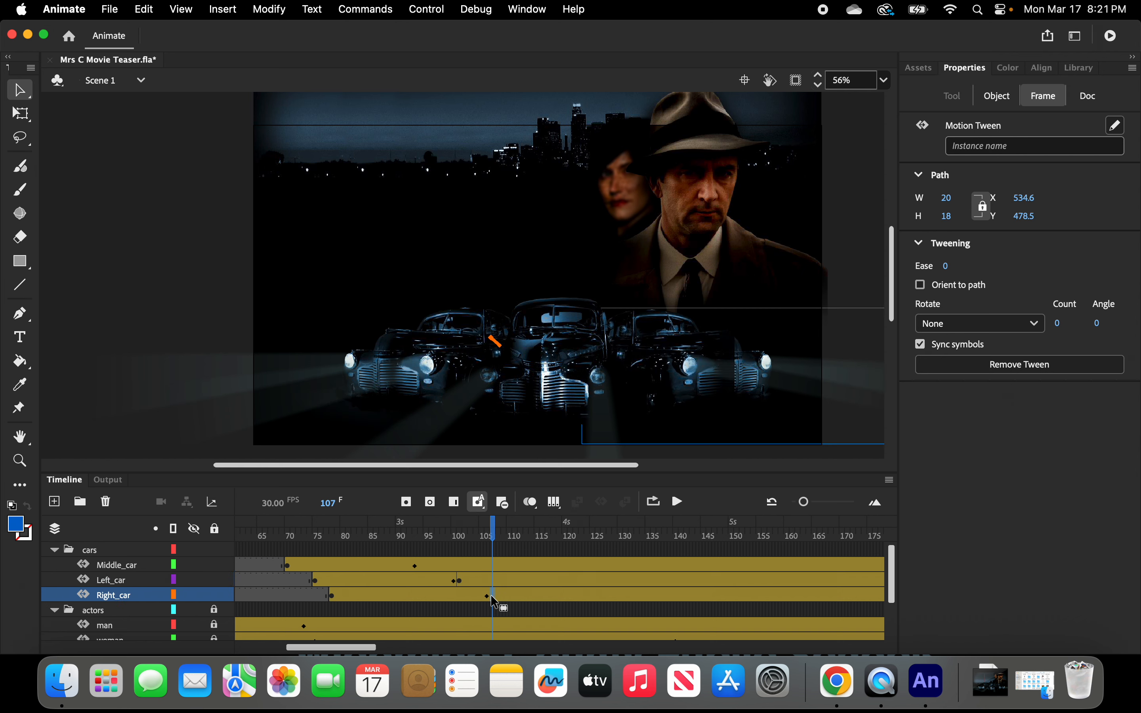
right_click(490, 594)
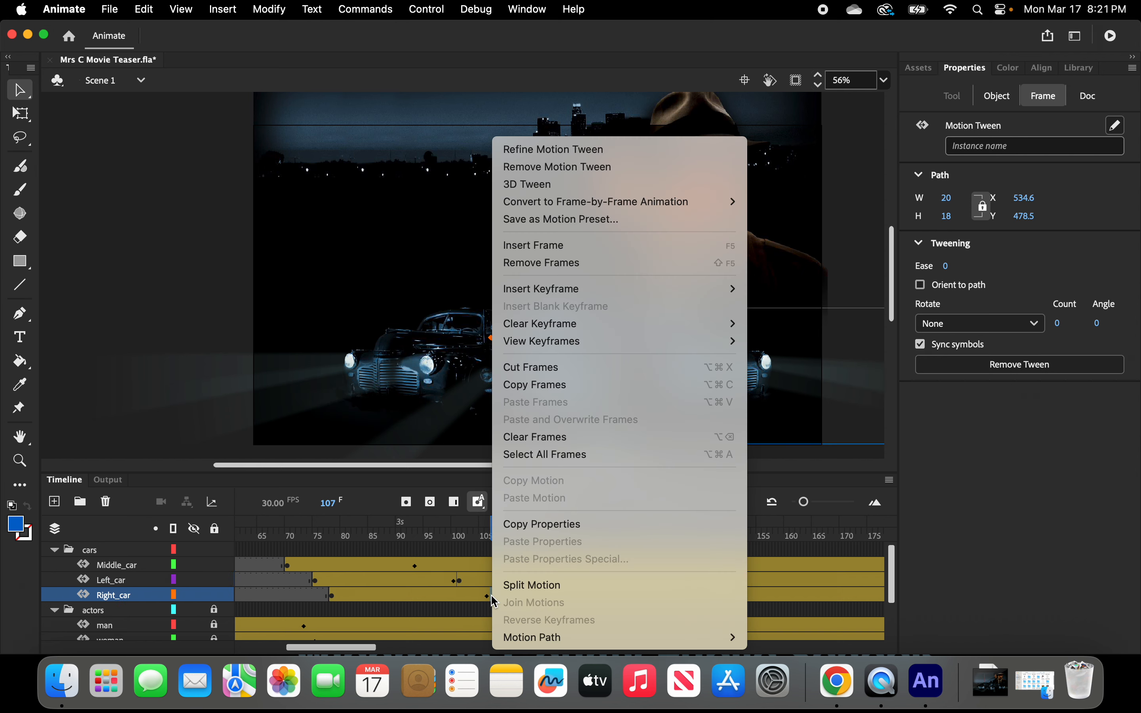
left_click(517, 586)
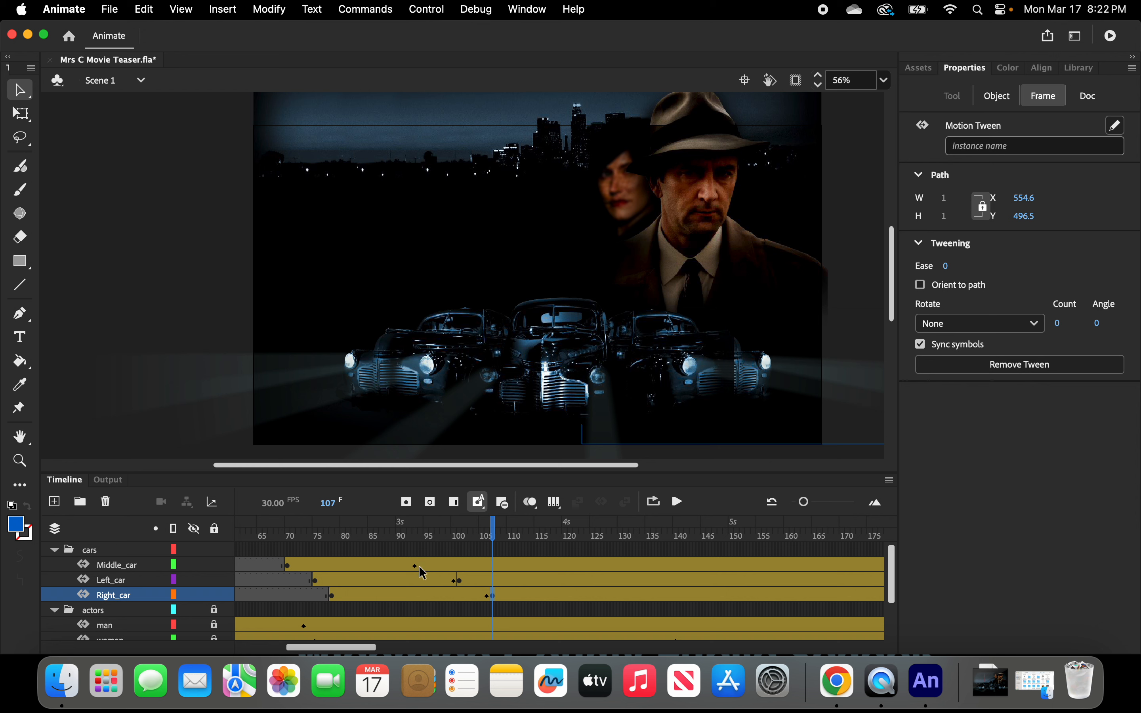
Set the ease of the Middle_car motion tween to 100 out.
left_click(362, 563)
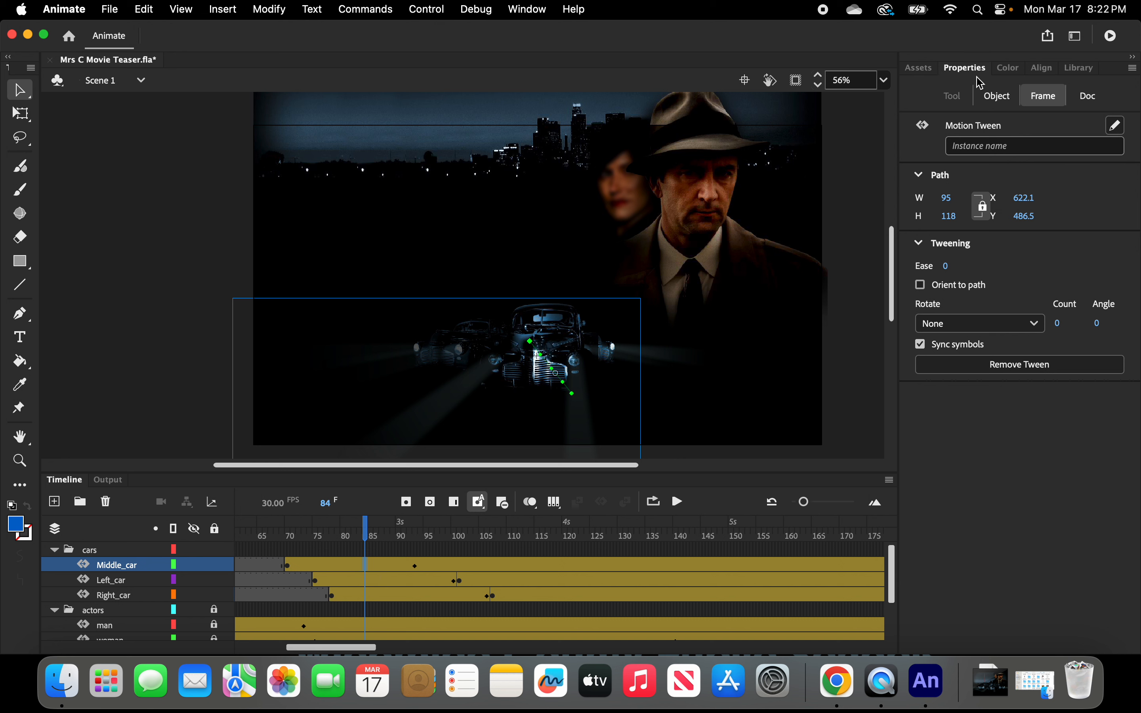
left_click(964, 71)
left_click(1032, 92)
left_click_drag(946, 267, 1034, 271)
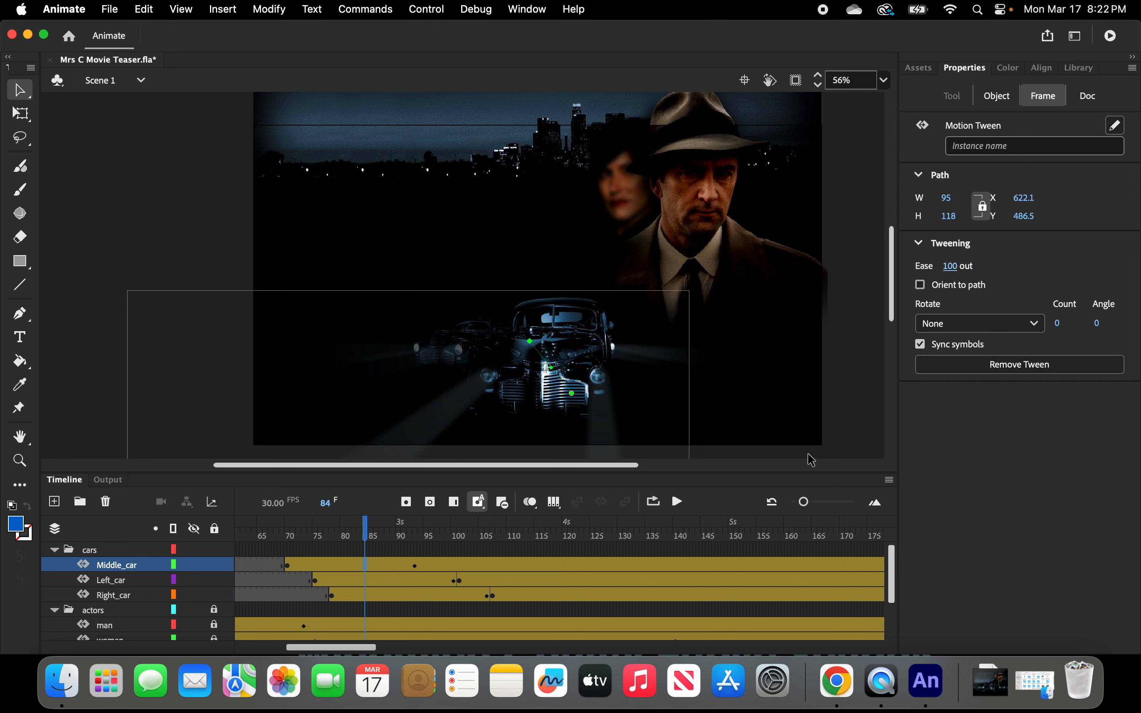
Set the ease of the Left_car tween's first segment to 100 out.
left_click(383, 581)
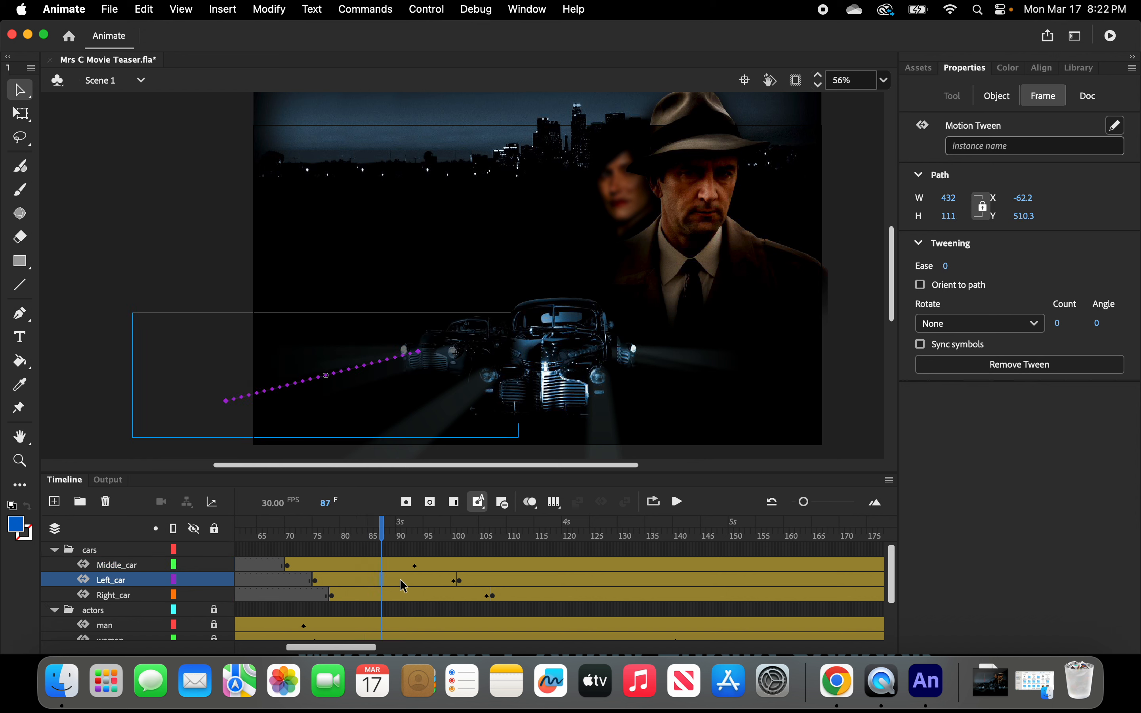
left_click(404, 581)
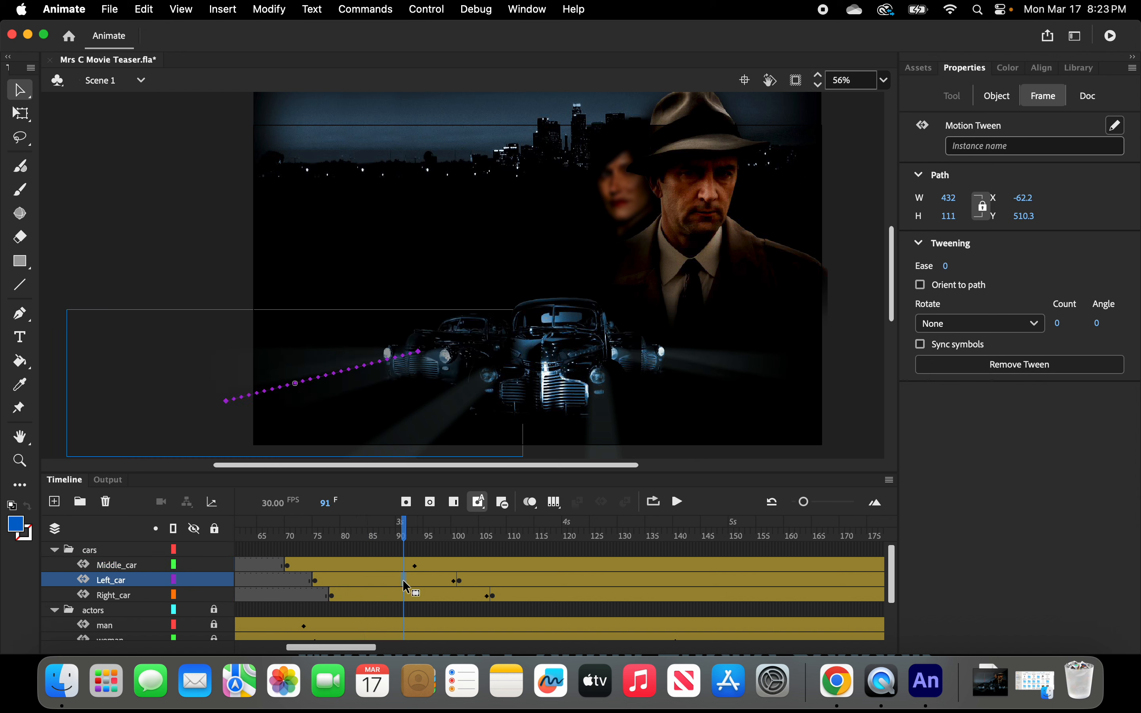
left_click(416, 580)
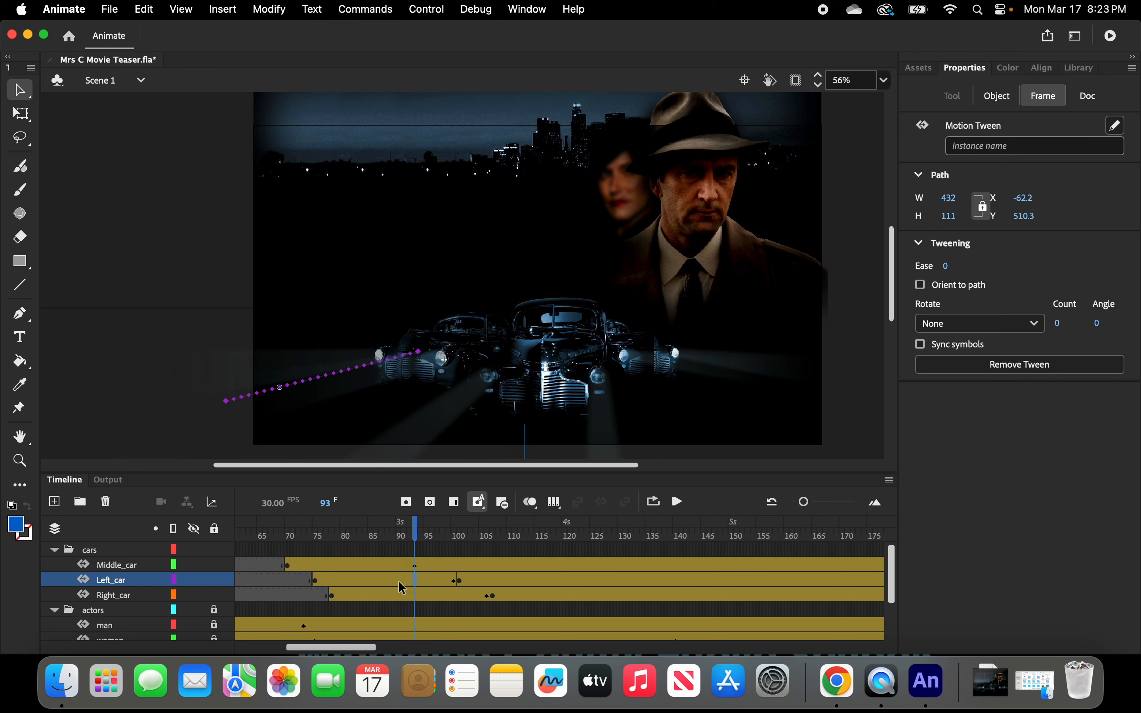
left_click(399, 583)
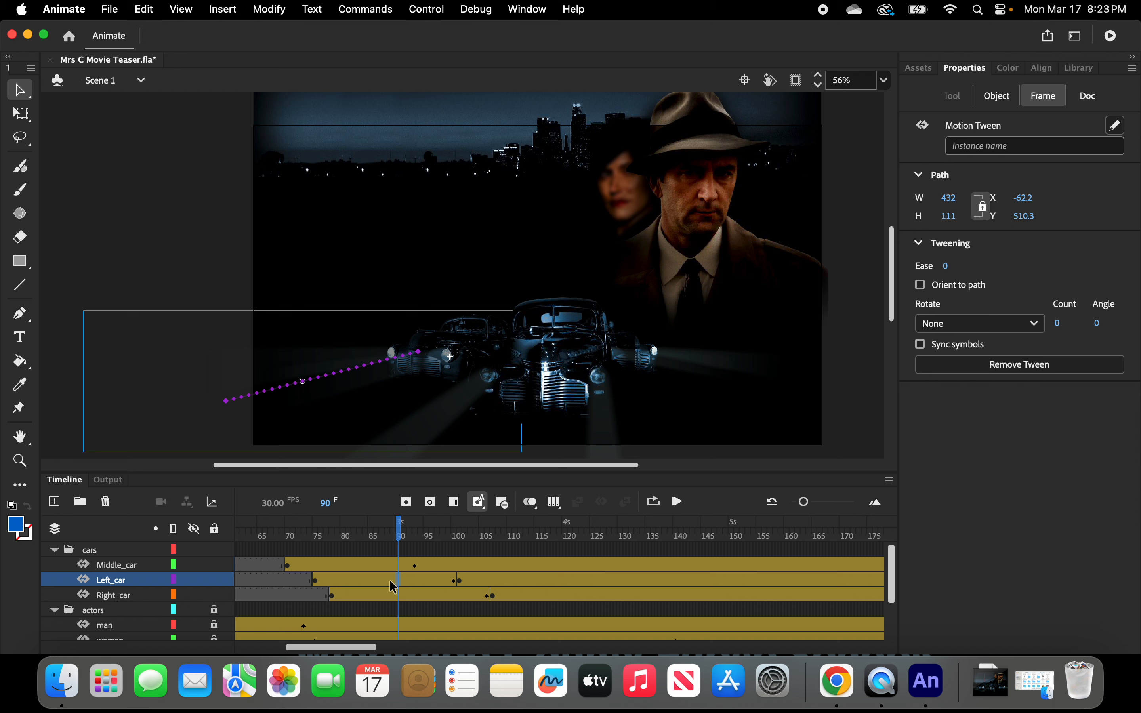
left_click_drag(395, 580, 415, 580)
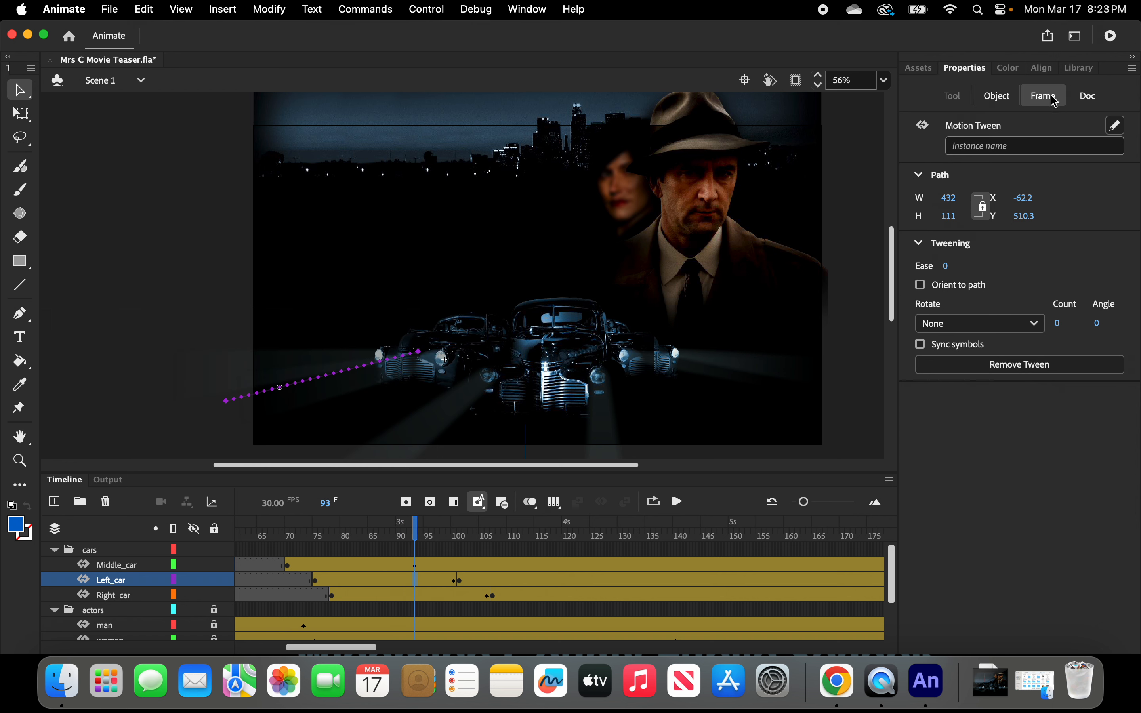
left_click_drag(947, 267, 980, 268)
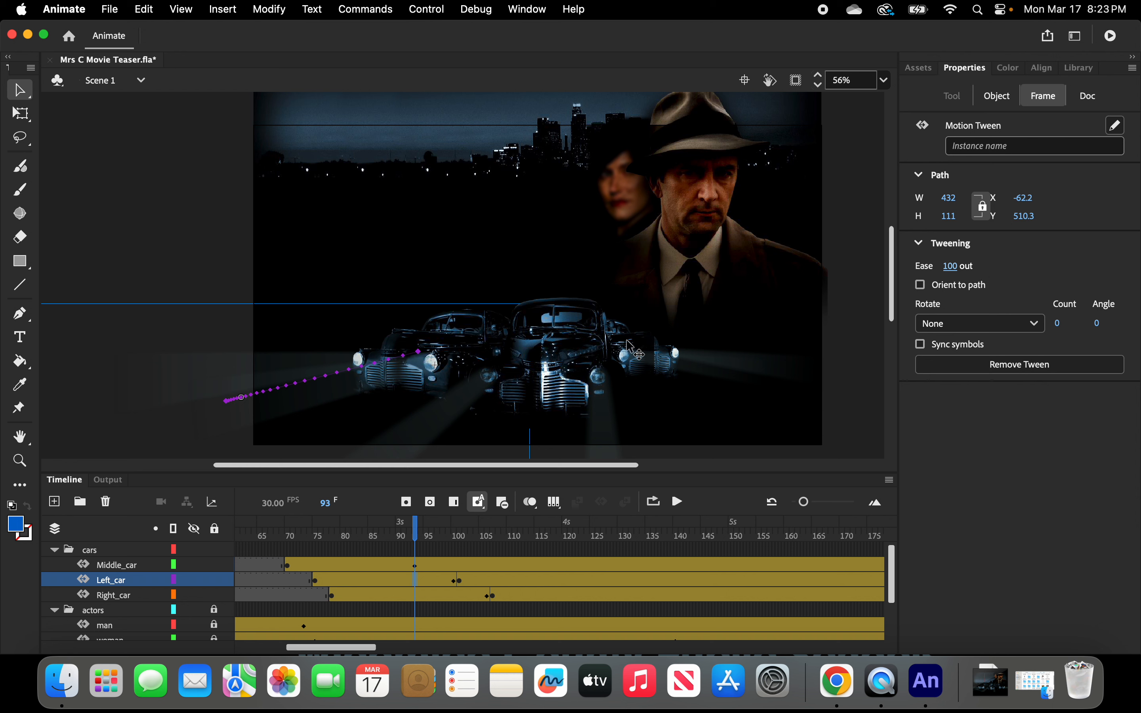
Set the ease of the Right_car tween's first segment to 100 out and play the animation from frame 1.
left_click(435, 600)
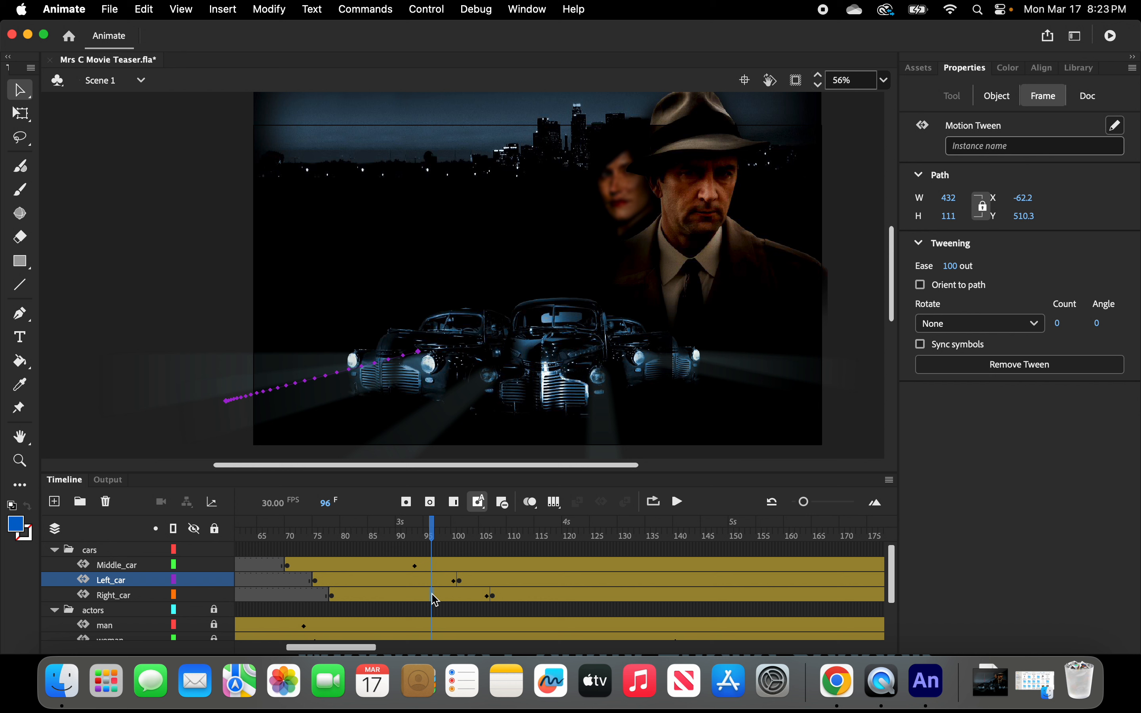
left_click(387, 597)
left_click(438, 597)
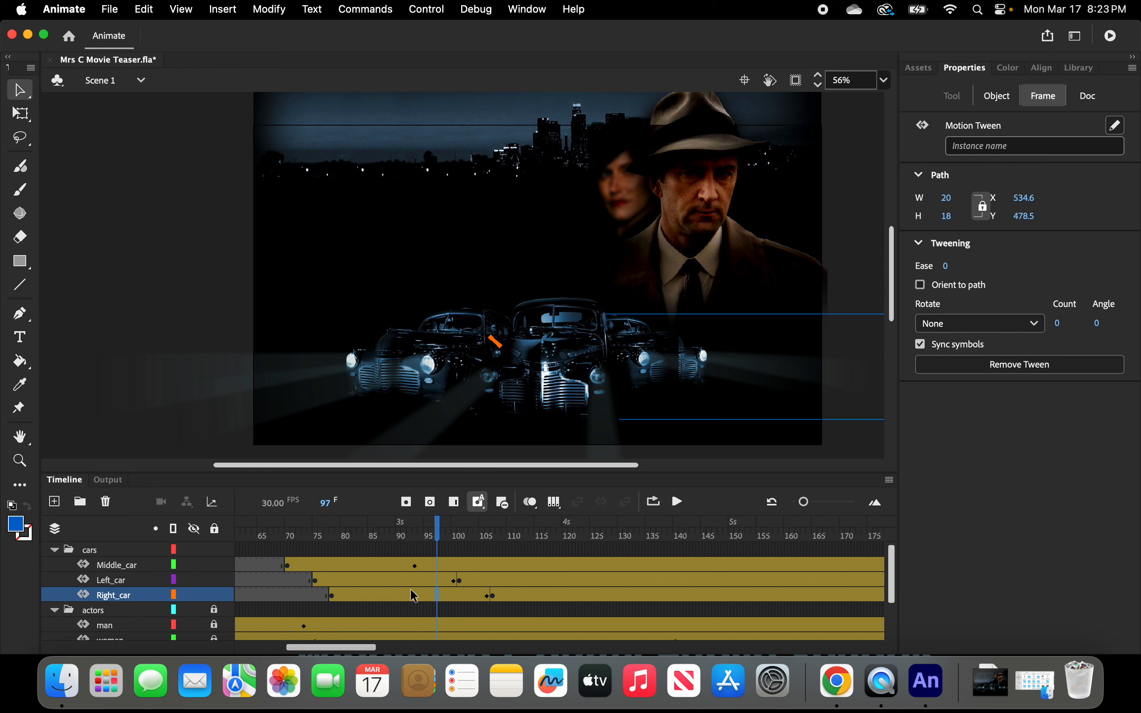
left_click(446, 600)
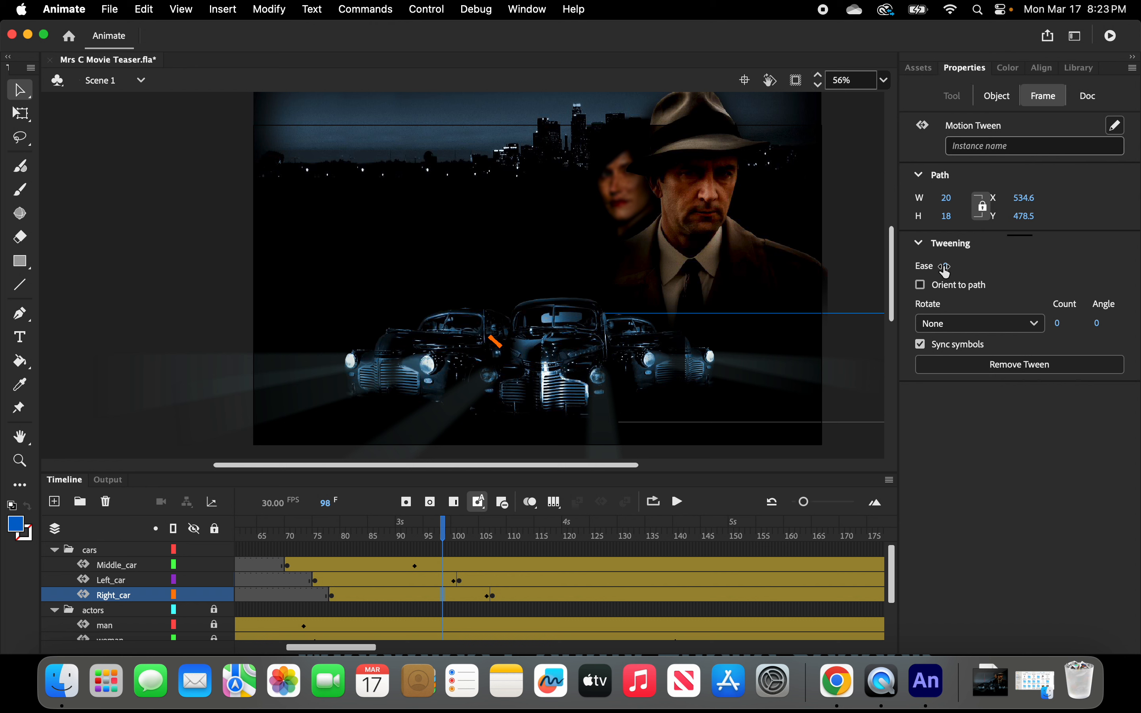
left_click_drag(944, 268, 1031, 266)
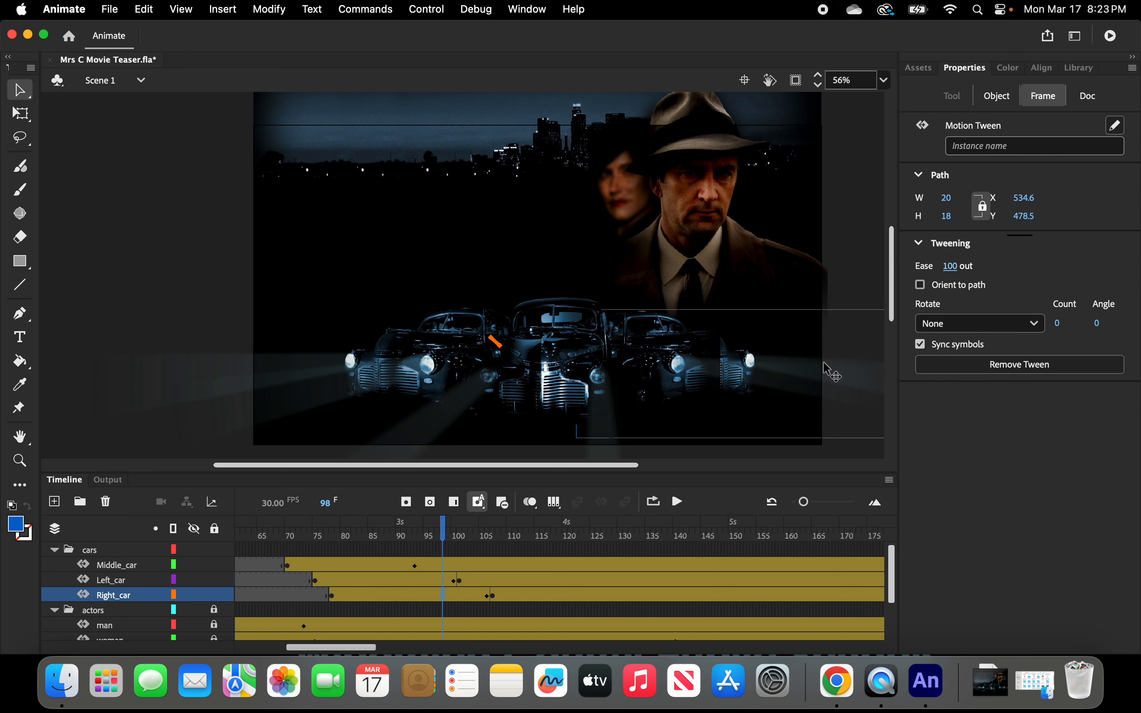
left_click_drag(444, 529, 243, 536)
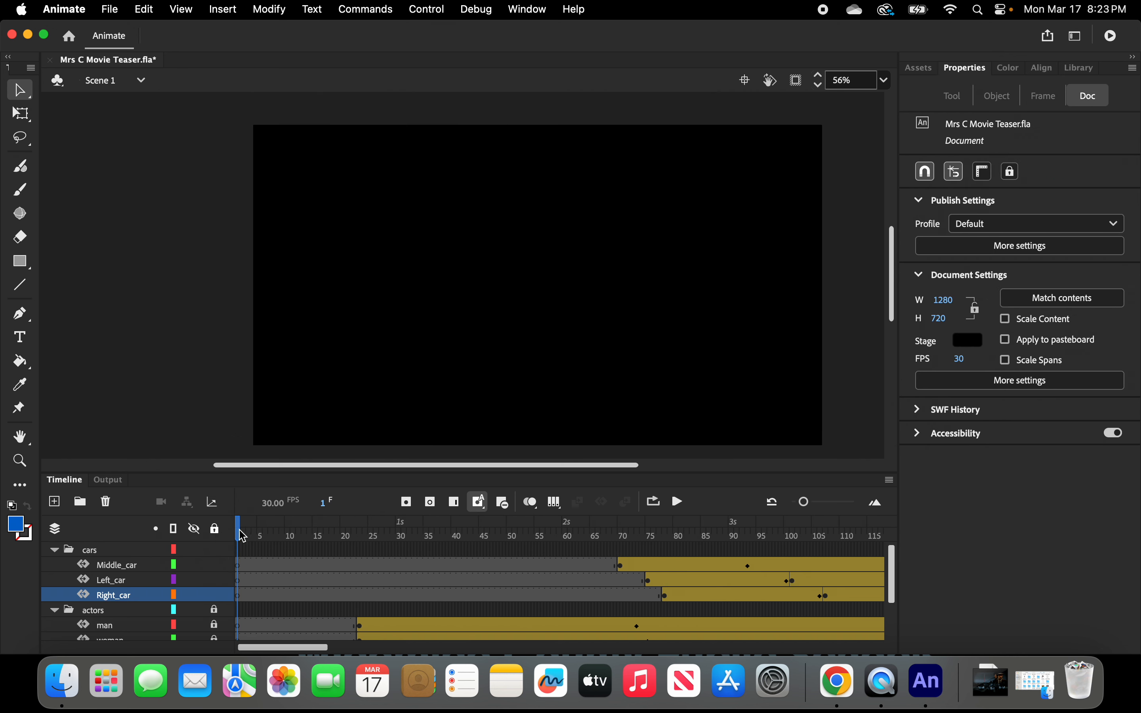
left_click(680, 510)
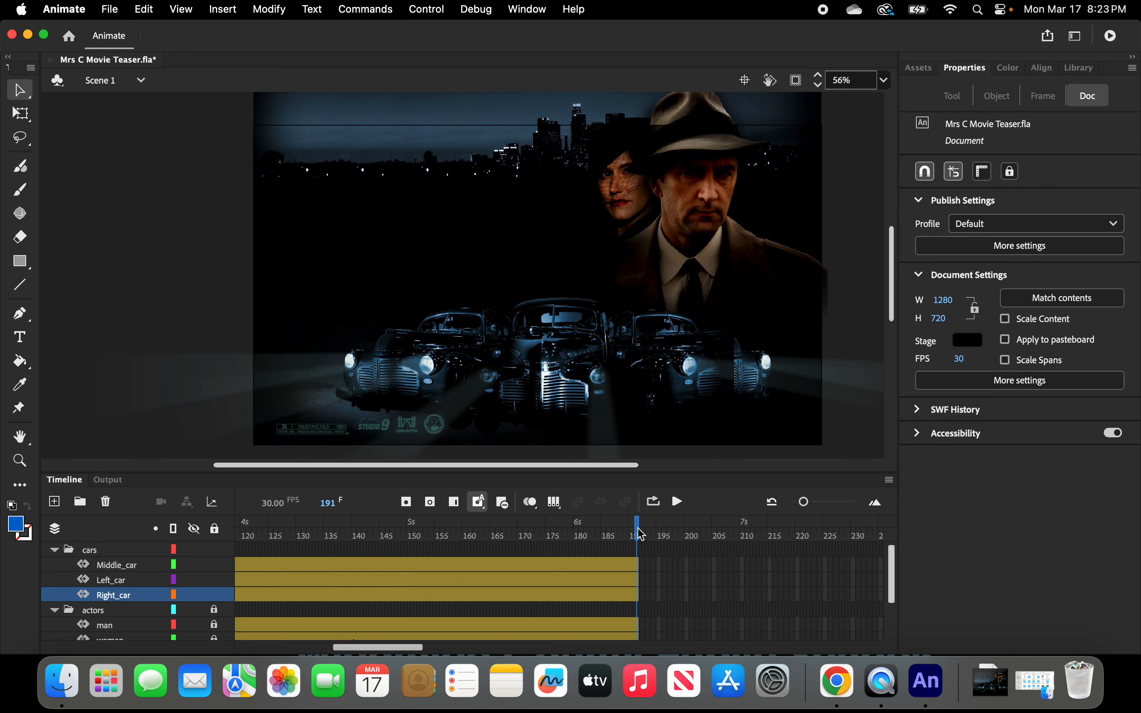
Replay the main timeline animation from frame 1.
left_click(574, 537)
left_click_drag(575, 542, 188, 596)
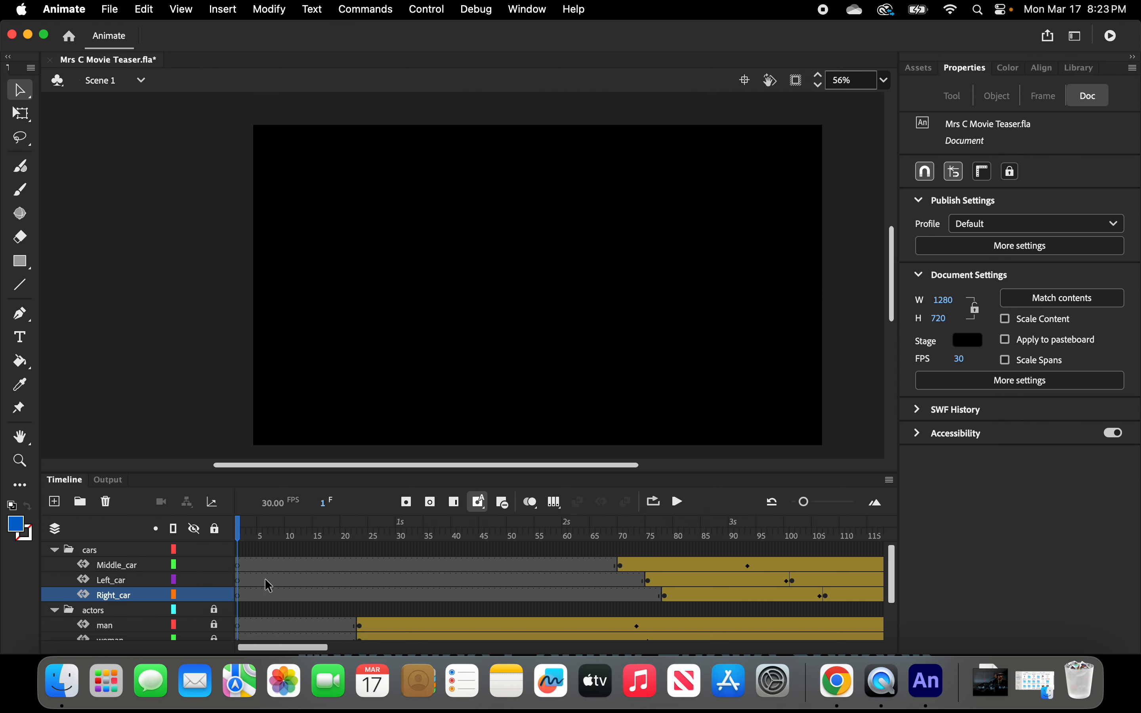
left_click(679, 503)
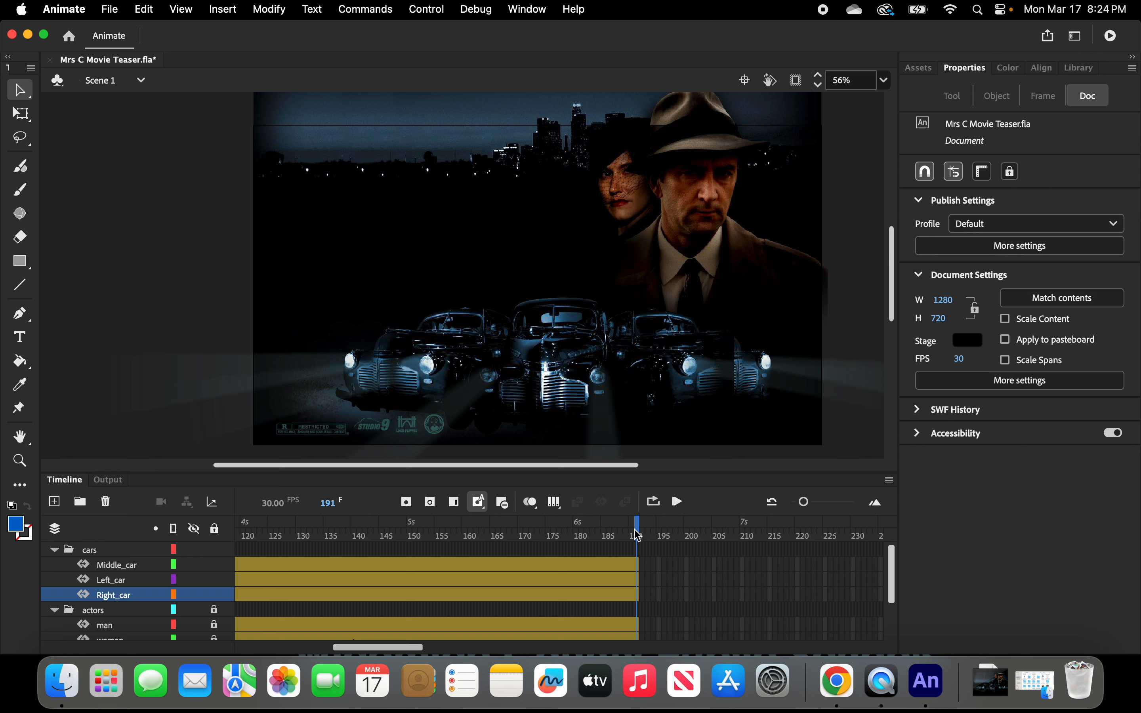
Test the movie in Animate, then close the test preview window.
left_click_drag(637, 532, 695, 571)
left_click(427, 10)
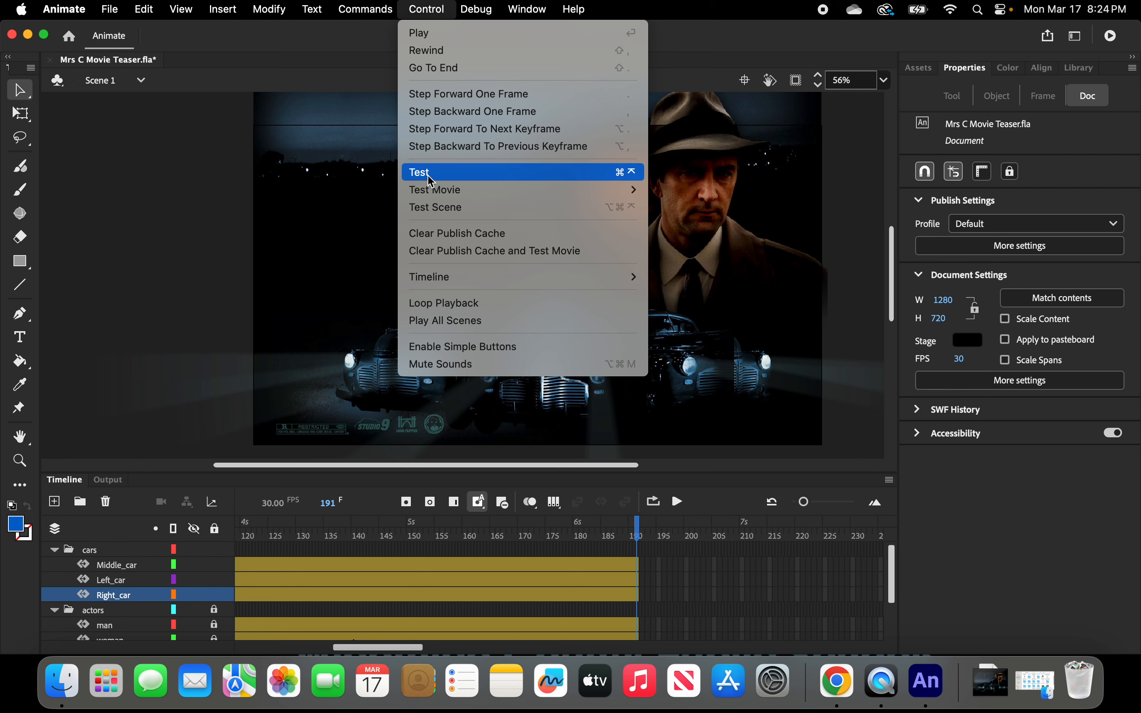
mouse_move(435, 194)
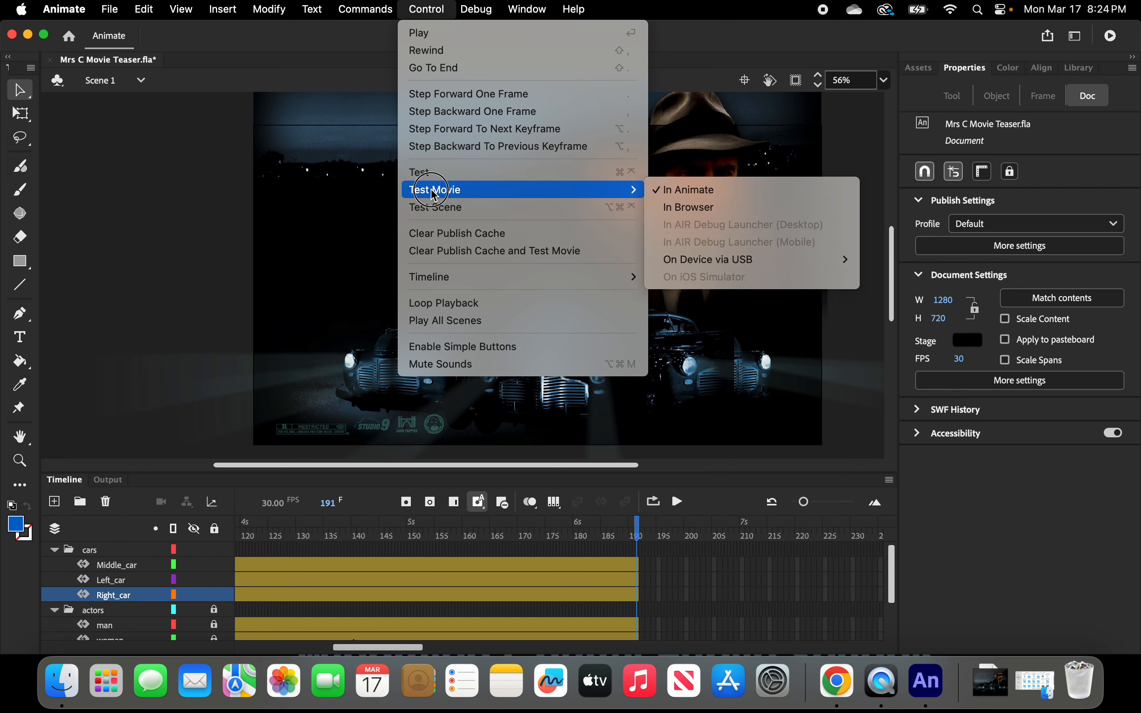
left_click(693, 191)
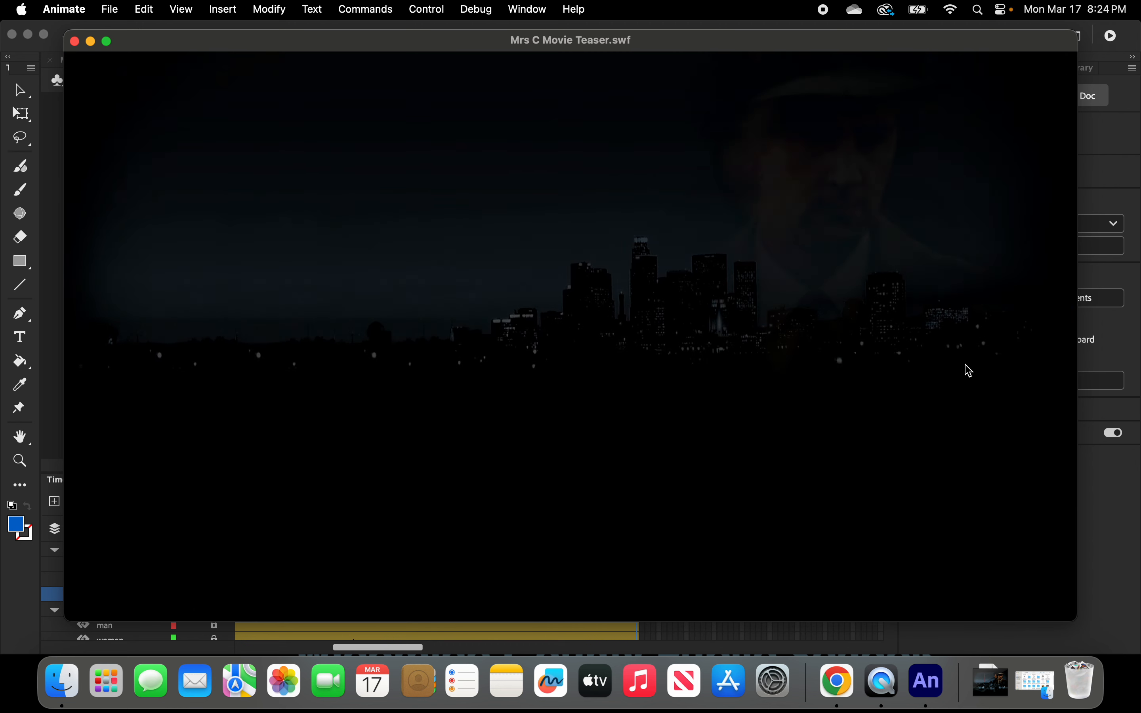
left_click(74, 42)
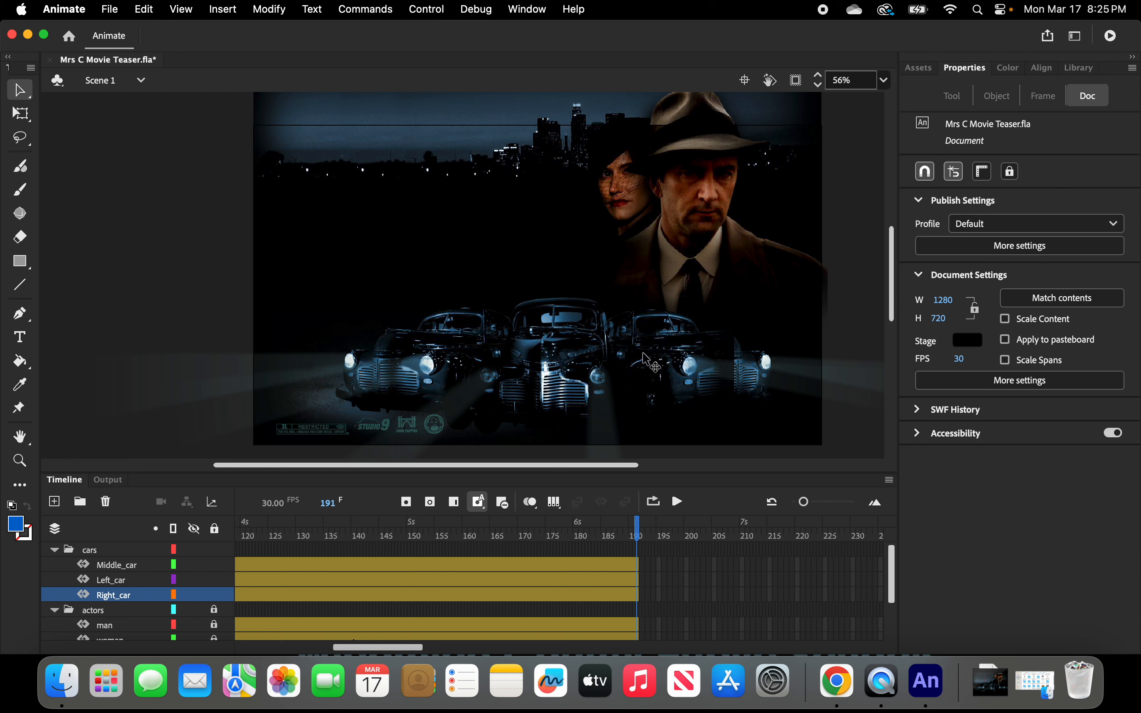
Open the carRight movie clip from the Library for editing.
left_click(568, 381)
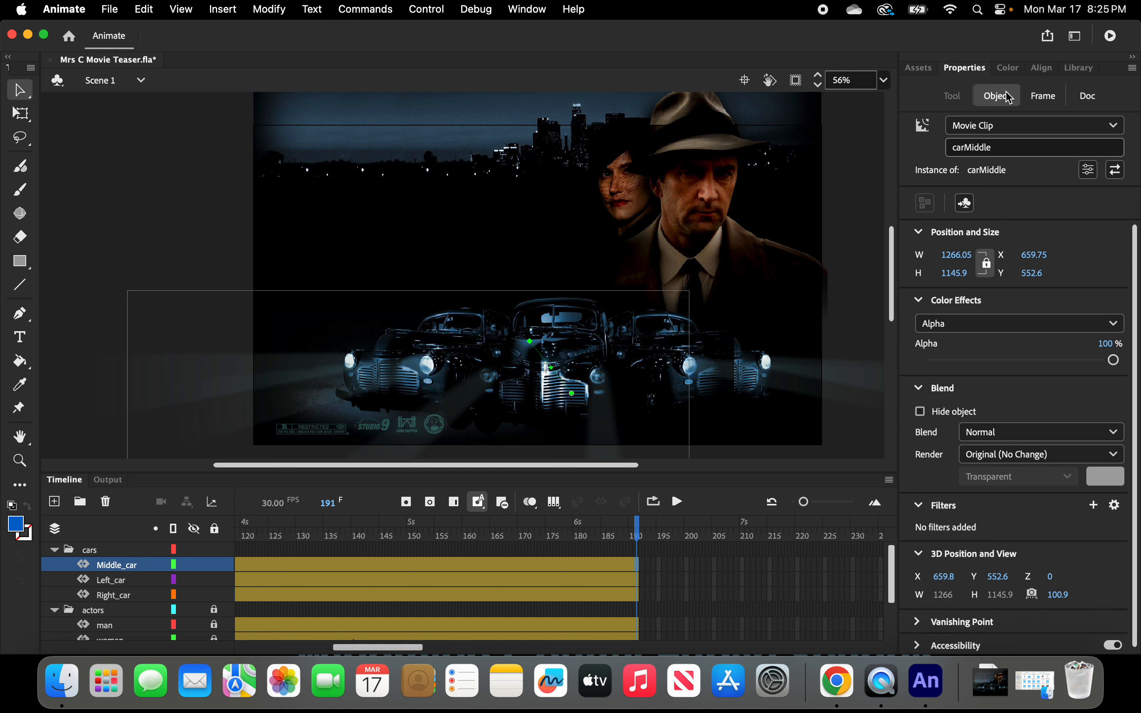
left_click(1081, 70)
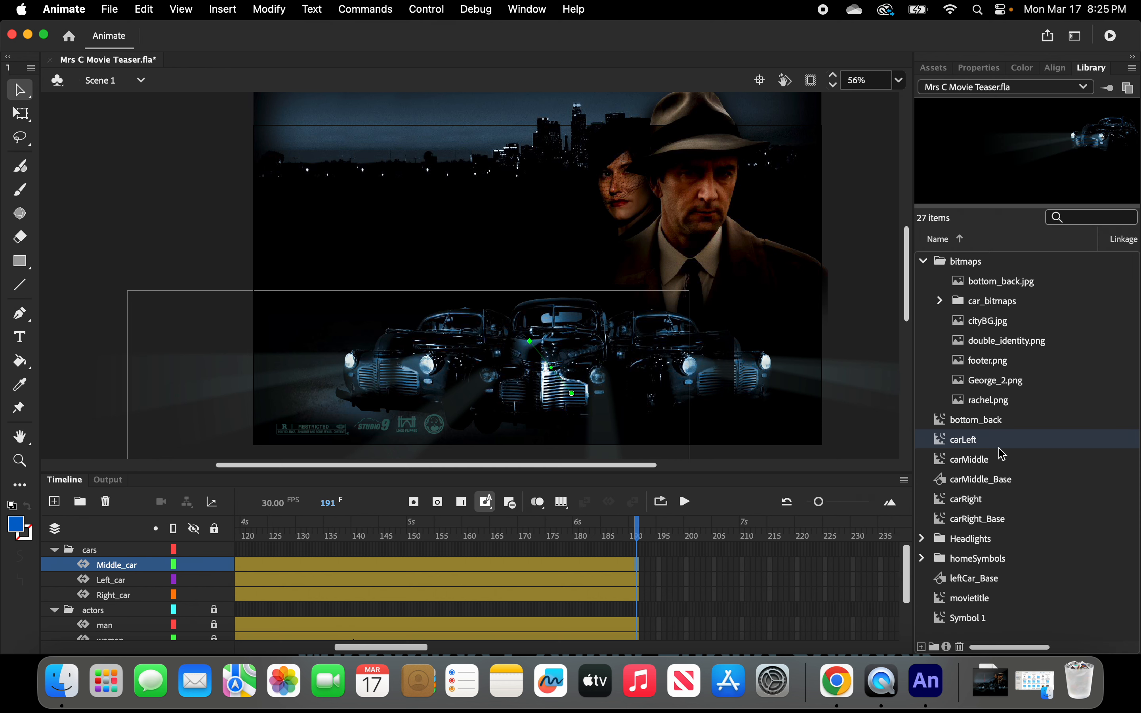
scroll(984, 474, "right", 2)
scroll(984, 474, "left", 2)
left_click(942, 504)
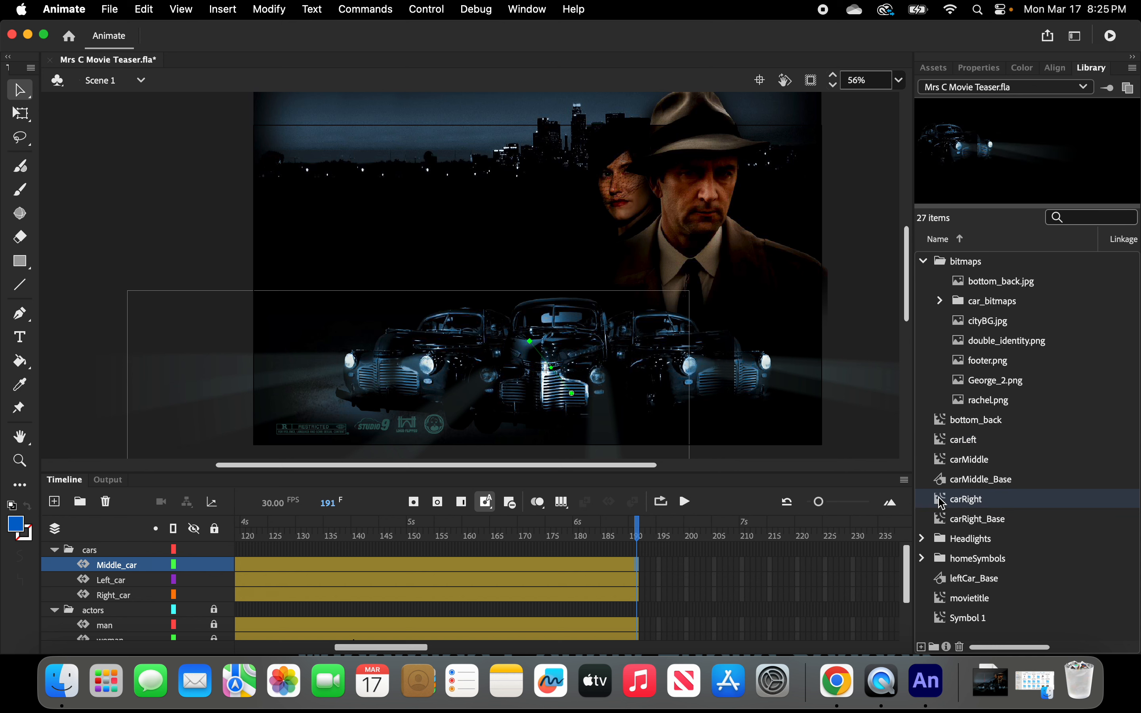
double_click(943, 504)
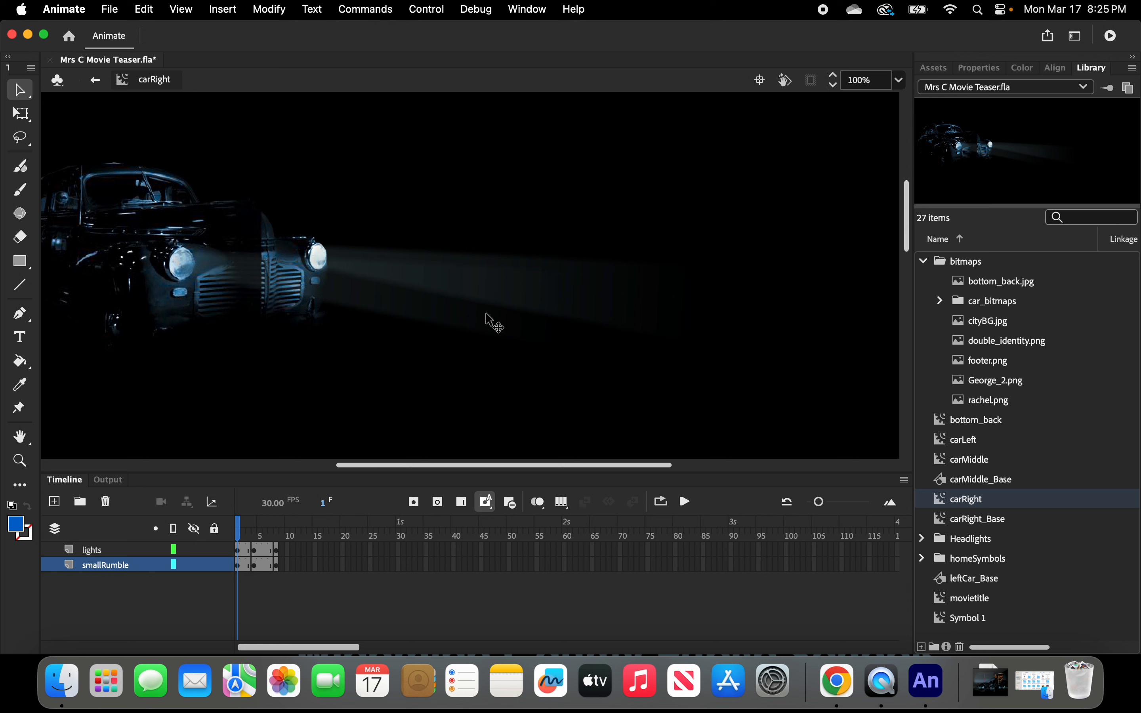
Play the carRight animation in a loop, then return to Scene 1.
left_click(686, 503)
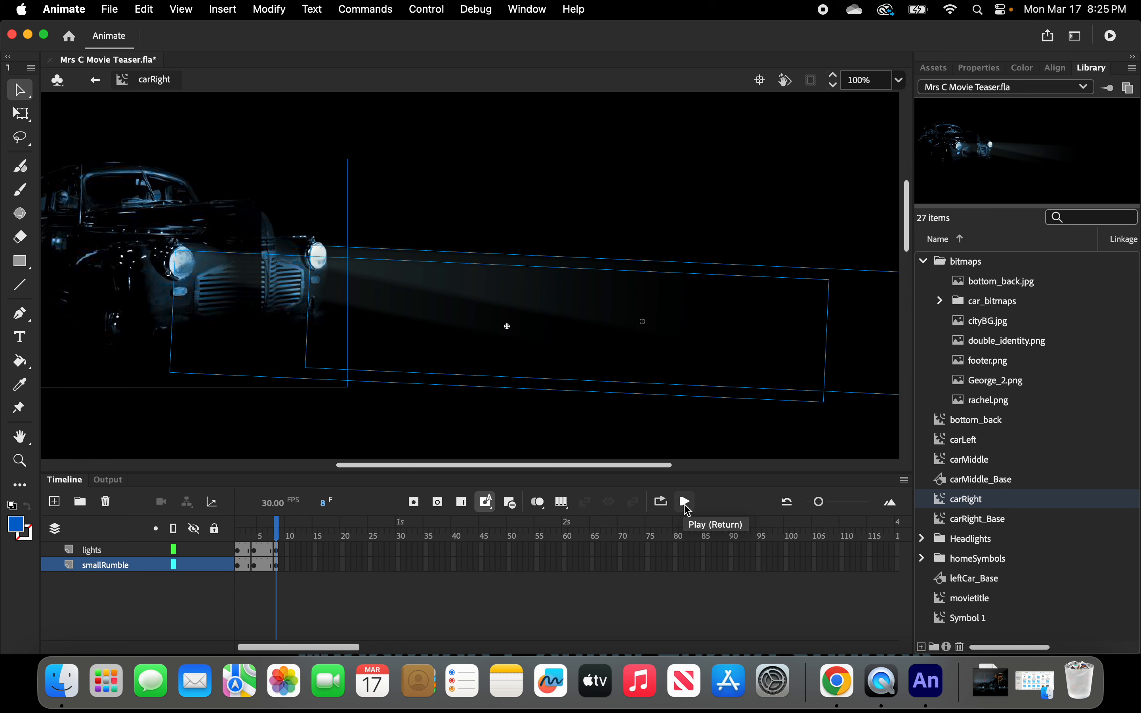
left_click(661, 501)
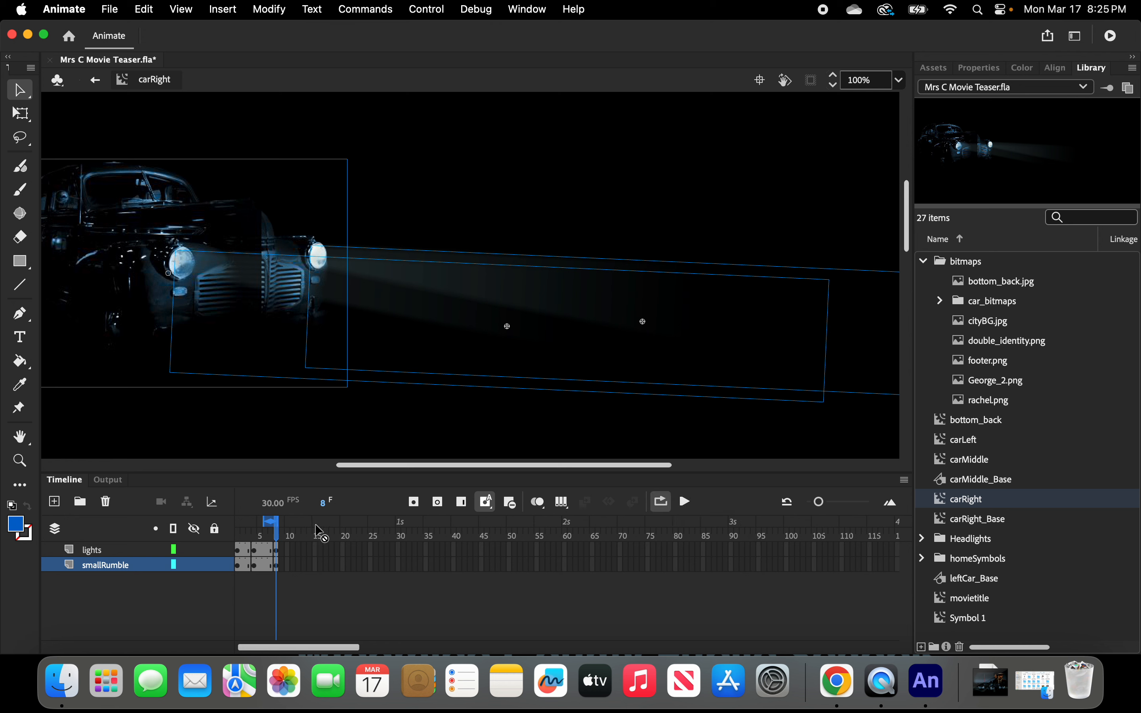
left_click_drag(267, 521, 238, 522)
left_click(687, 504)
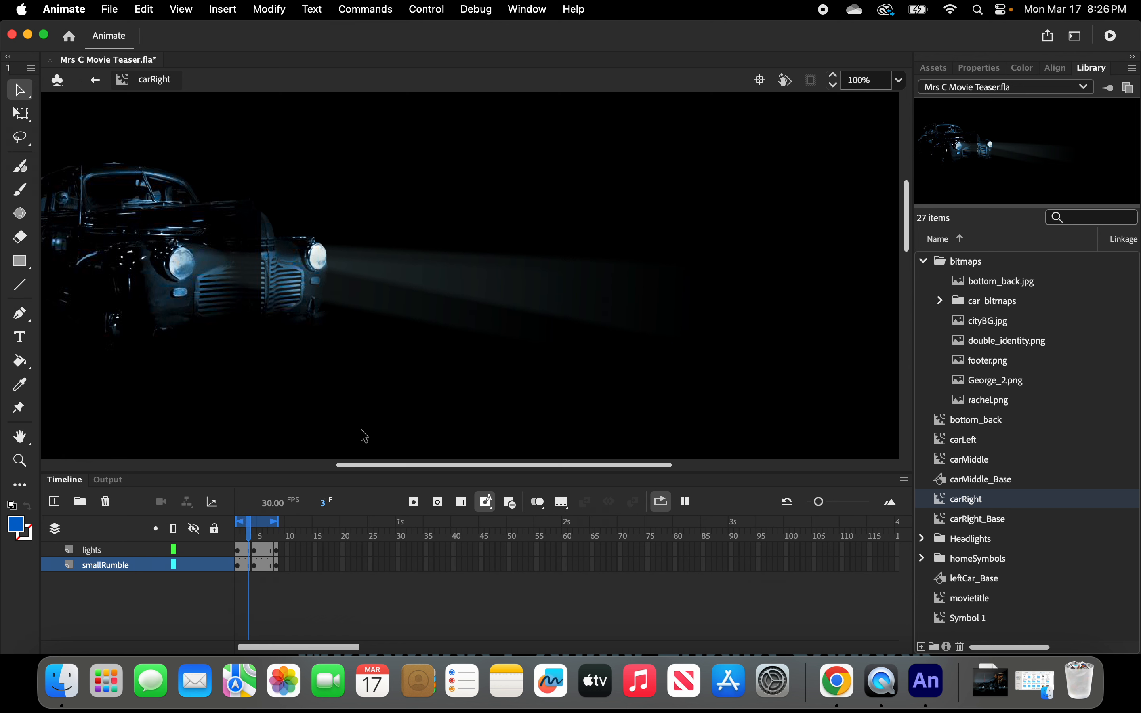
left_click(96, 81)
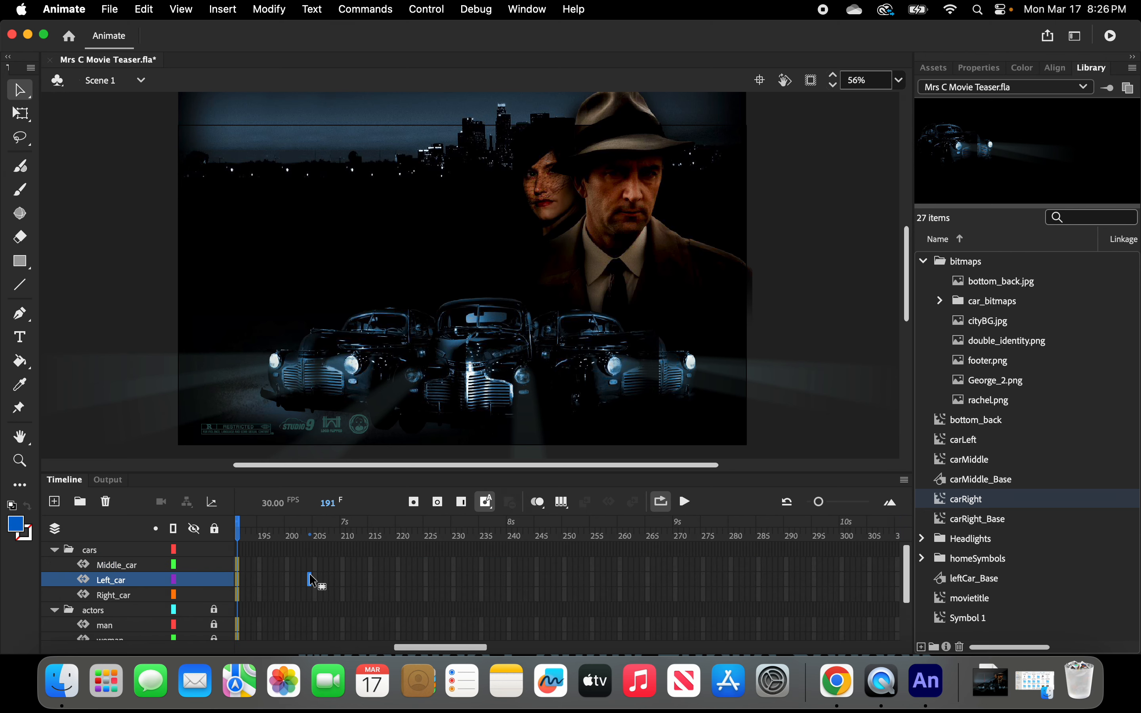
Open the carLeft movie clip from the Library for editing and enlarge the timeline frame spacing.
left_click_drag(428, 651, 356, 651)
left_click(752, 387)
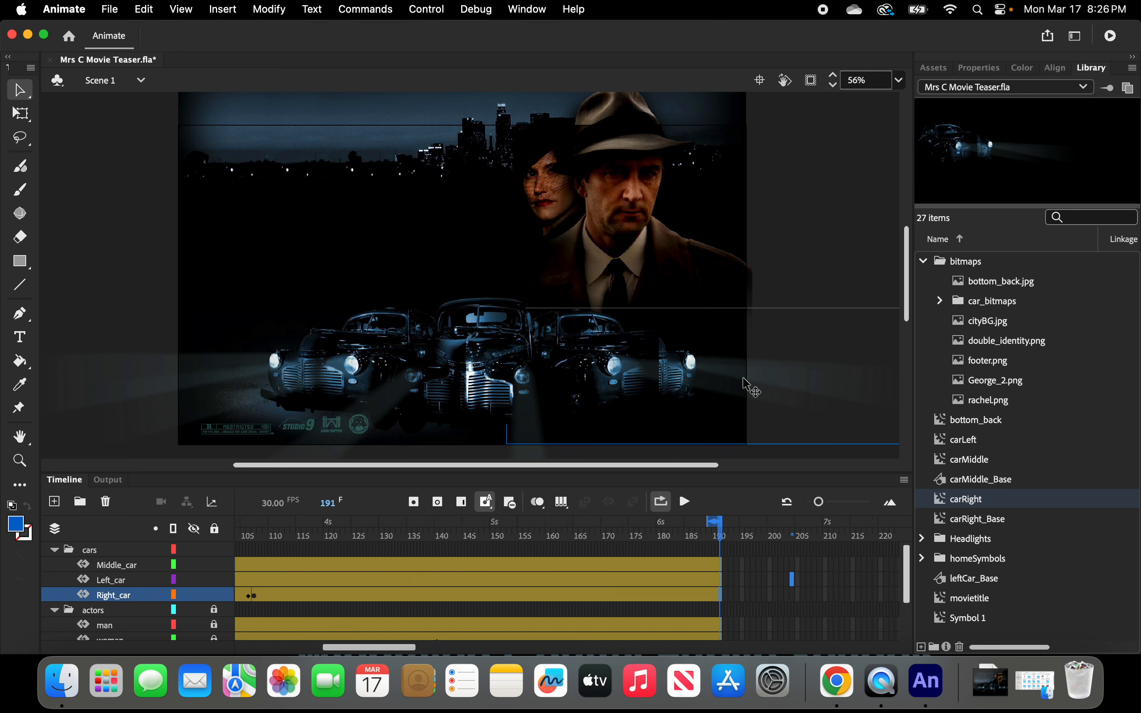
left_click(788, 285)
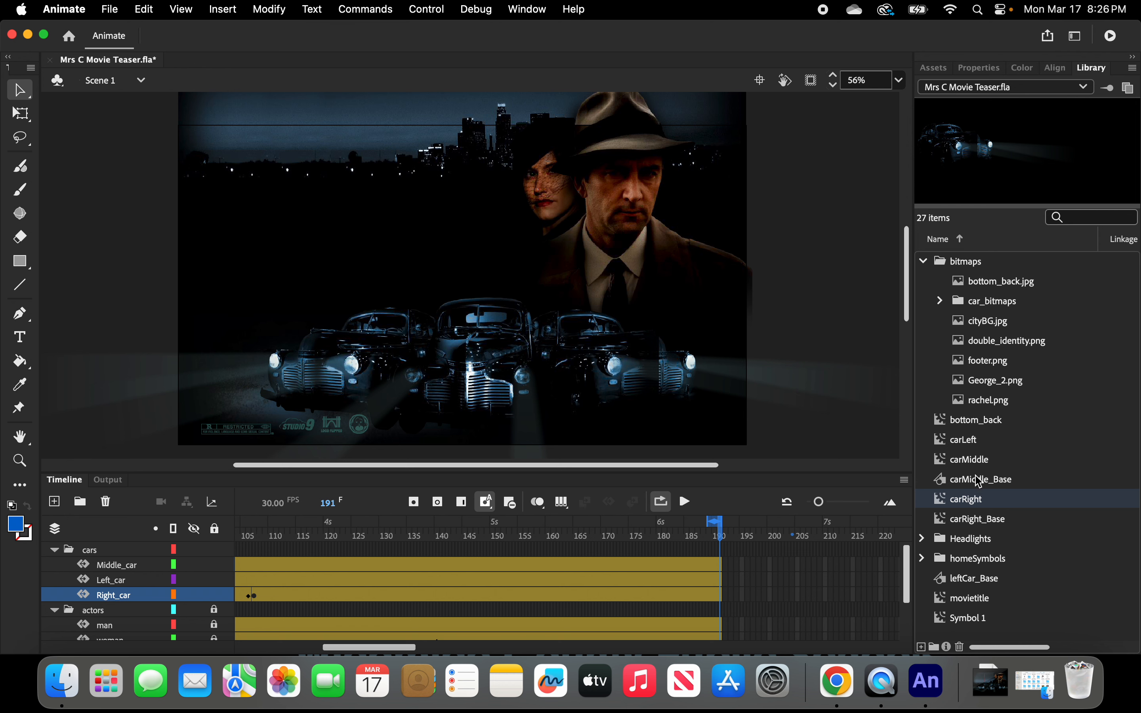
left_click(971, 443)
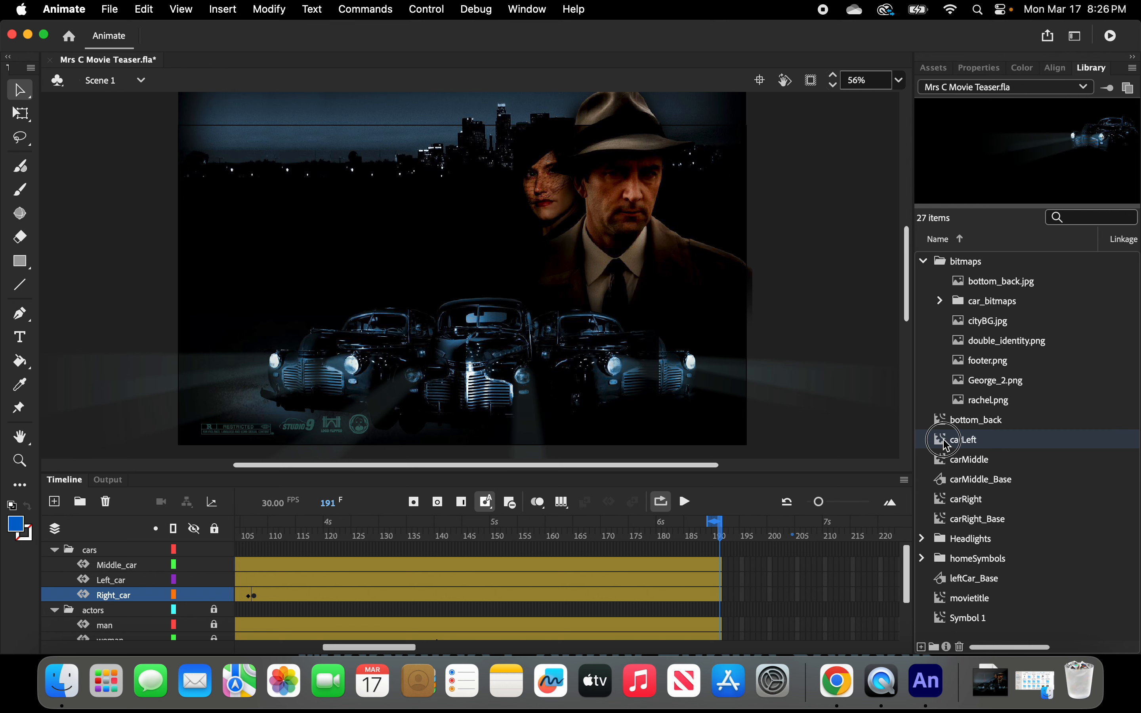
double_click(948, 443)
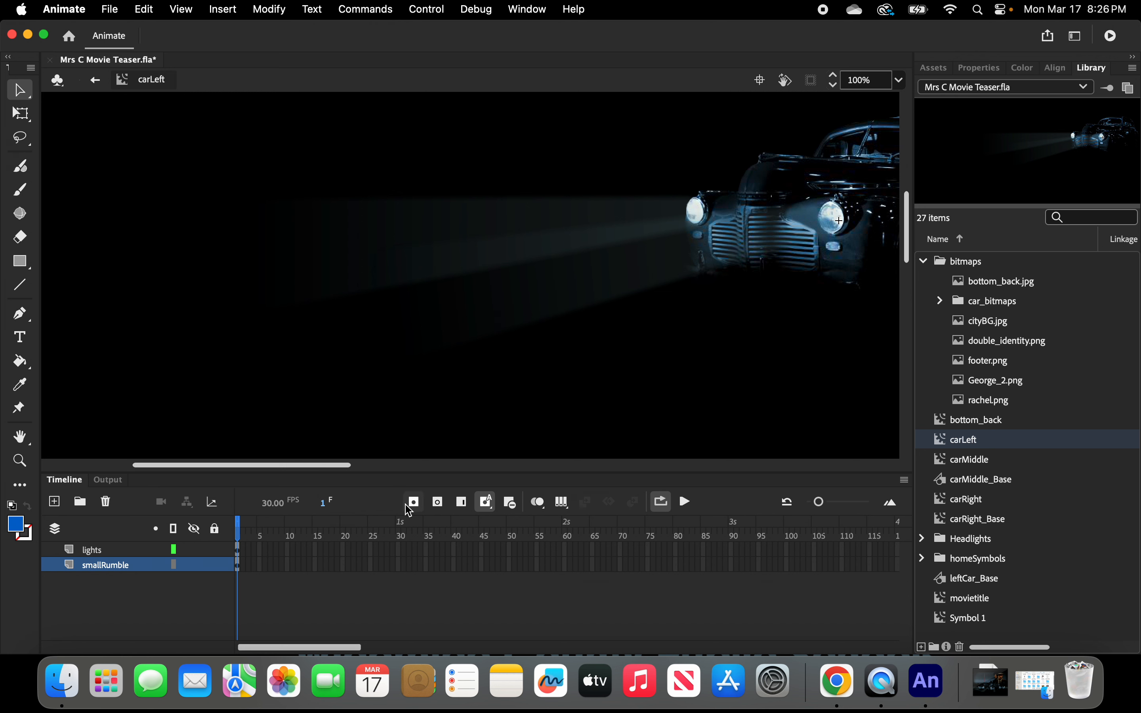
left_click(775, 218)
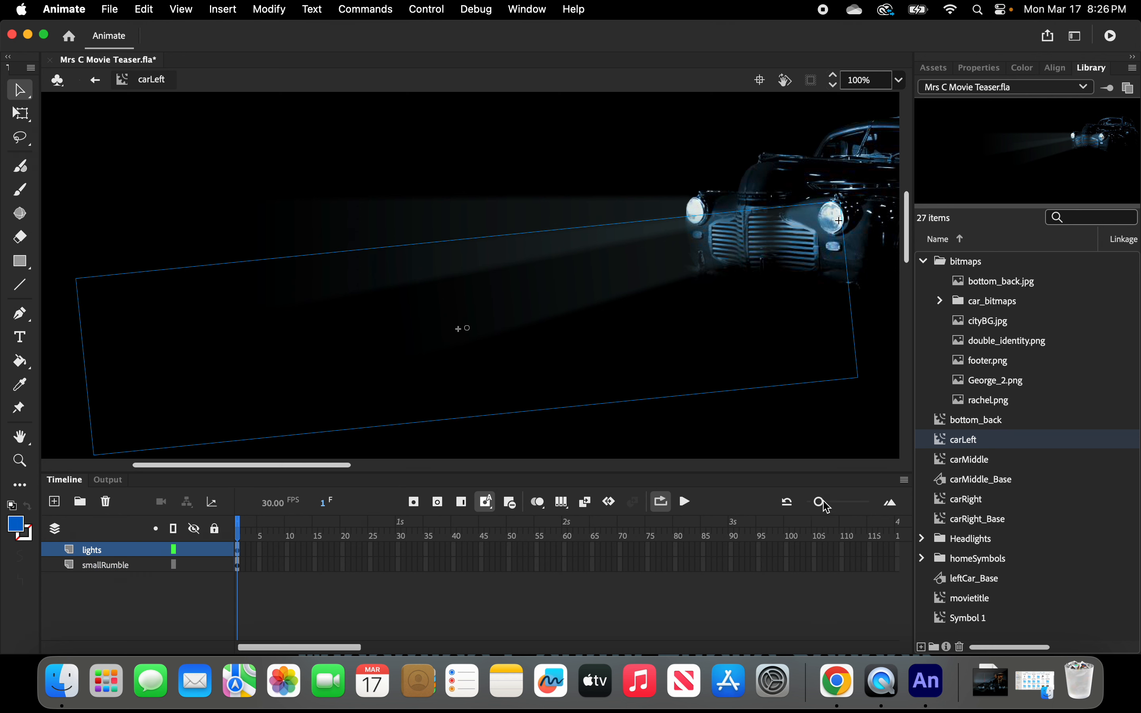
left_click_drag(828, 507, 839, 507)
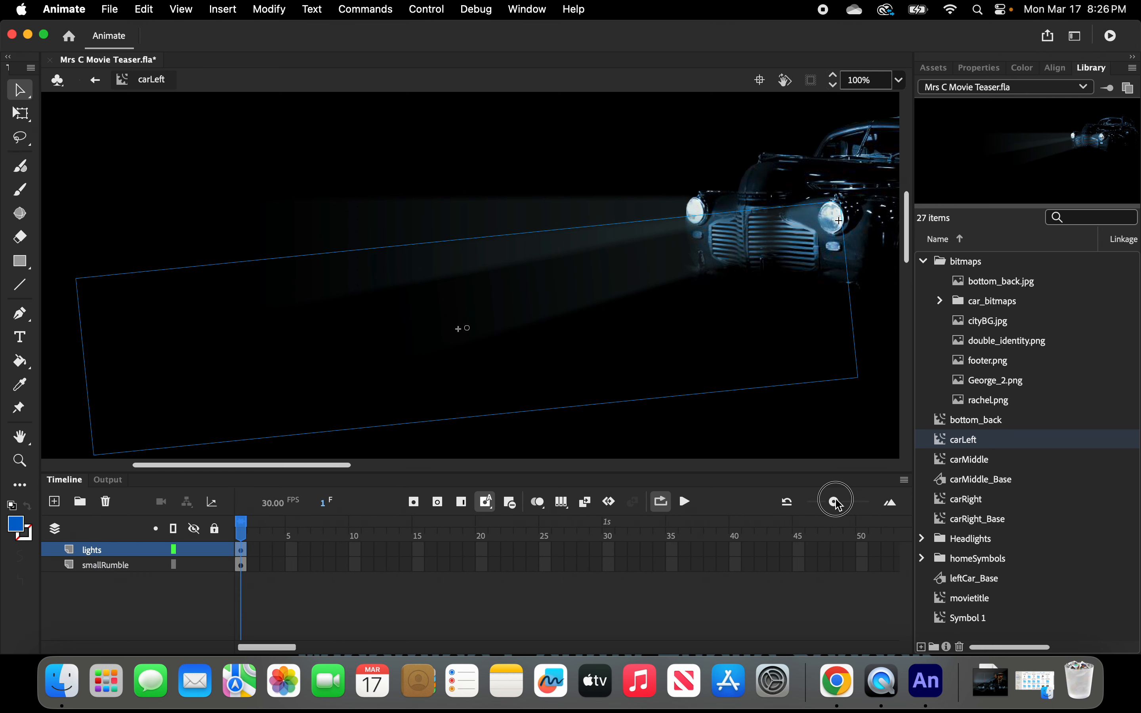
Insert keyframes at frame 2 on both the lights and smallRumble layers of carLeft.
left_click(253, 549)
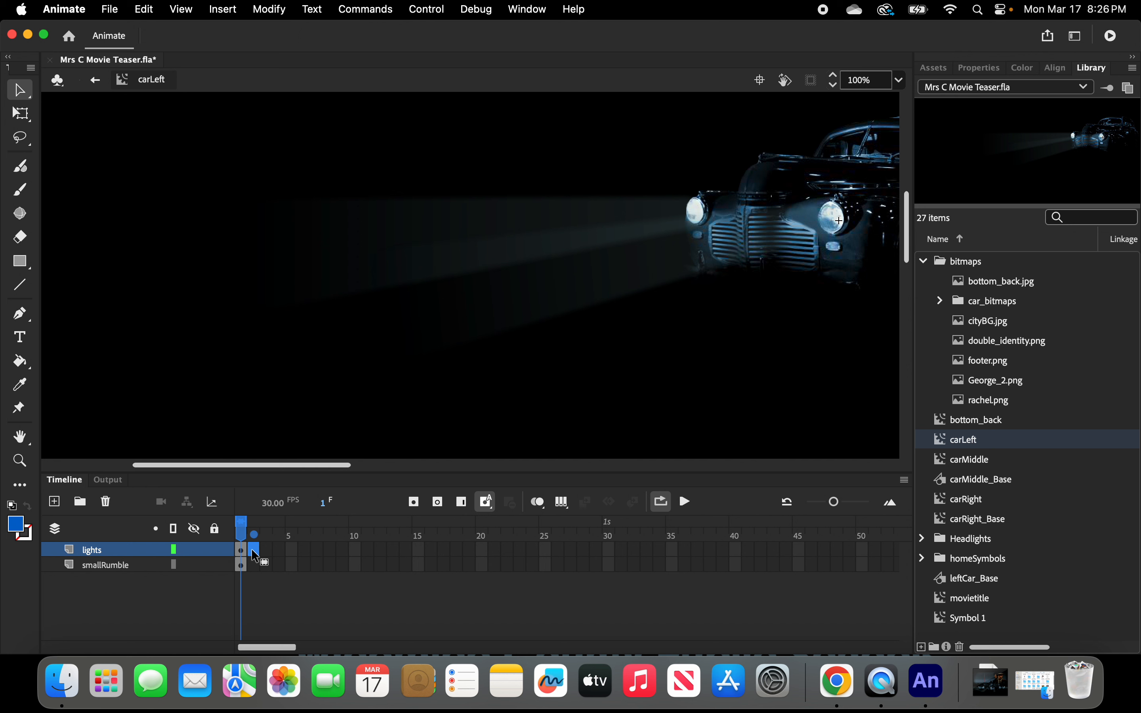
left_click(253, 564, "shift")
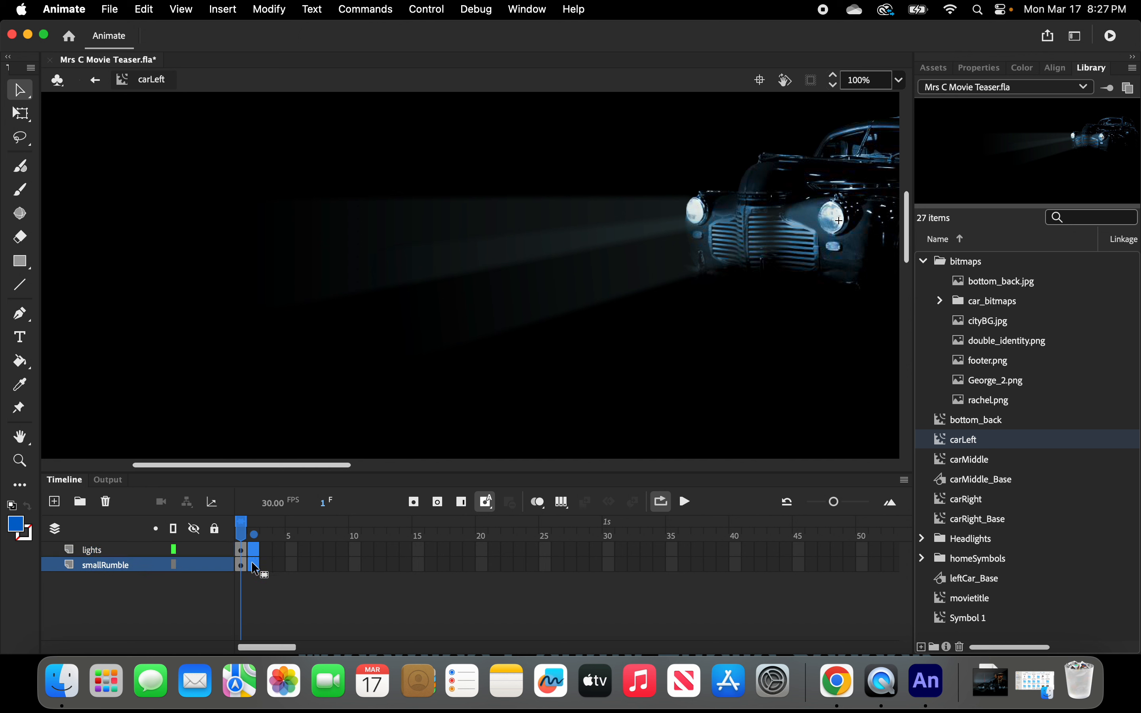
right_click(255, 568)
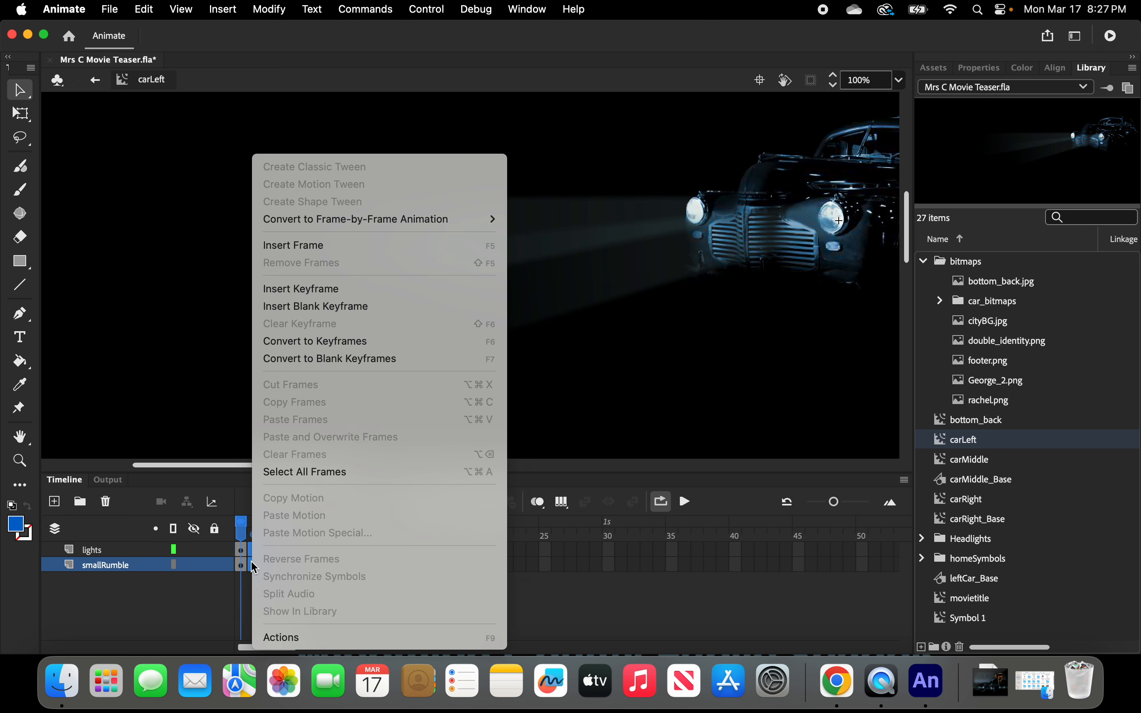
left_click(304, 289)
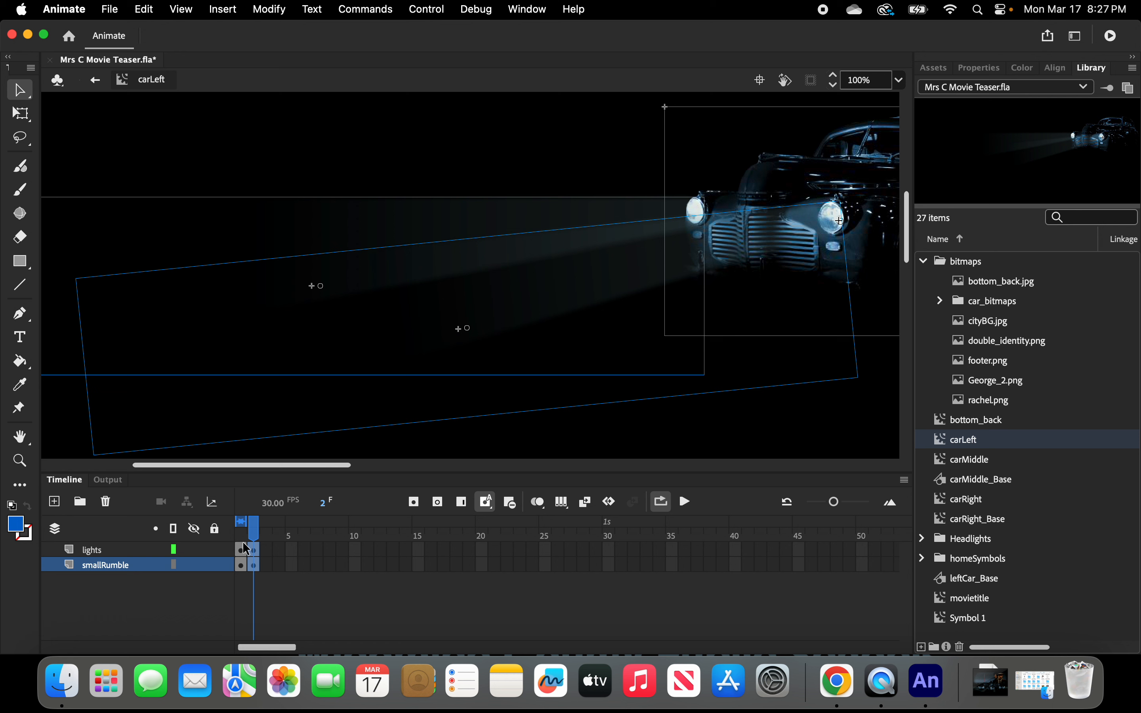
Nudge the frame 2 content of the lights and smallRumble layers down one pixel.
mouse_move(254, 531)
left_mouse_down()
mouse_move(239, 532)
mouse_move(264, 531)
mouse_move(242, 530)
mouse_move(253, 530)
left_mouse_up()
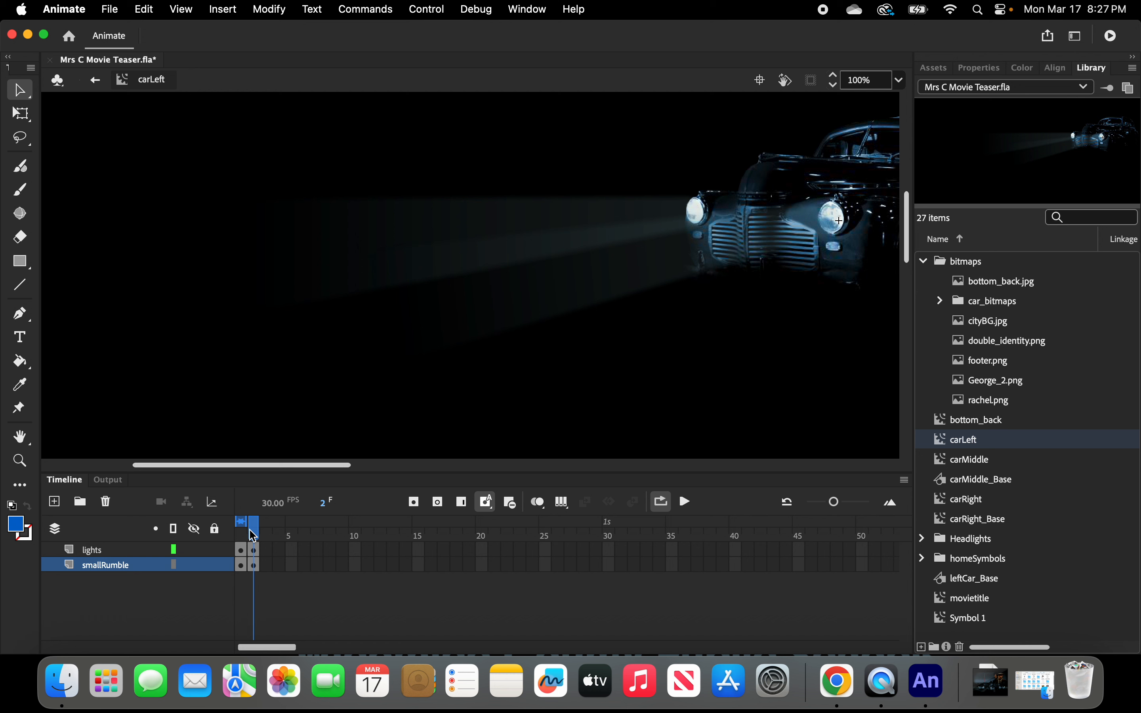
left_click(253, 550)
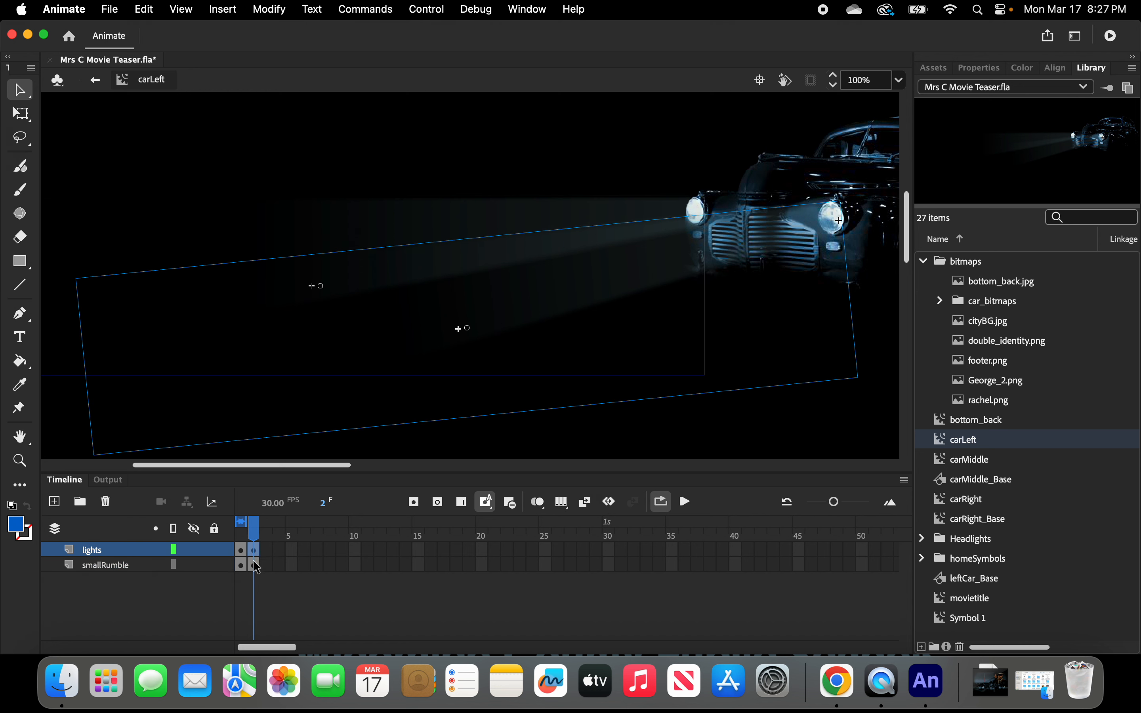
left_click(253, 564)
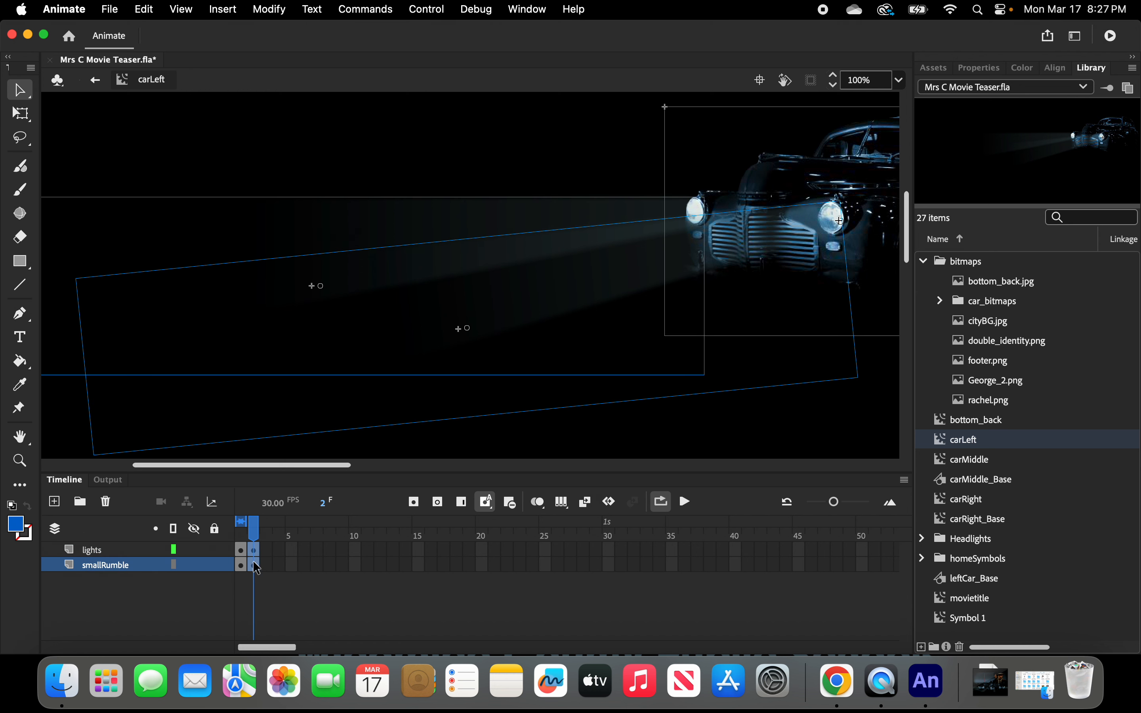
left_click_drag(256, 568, 258, 571)
key("Down")
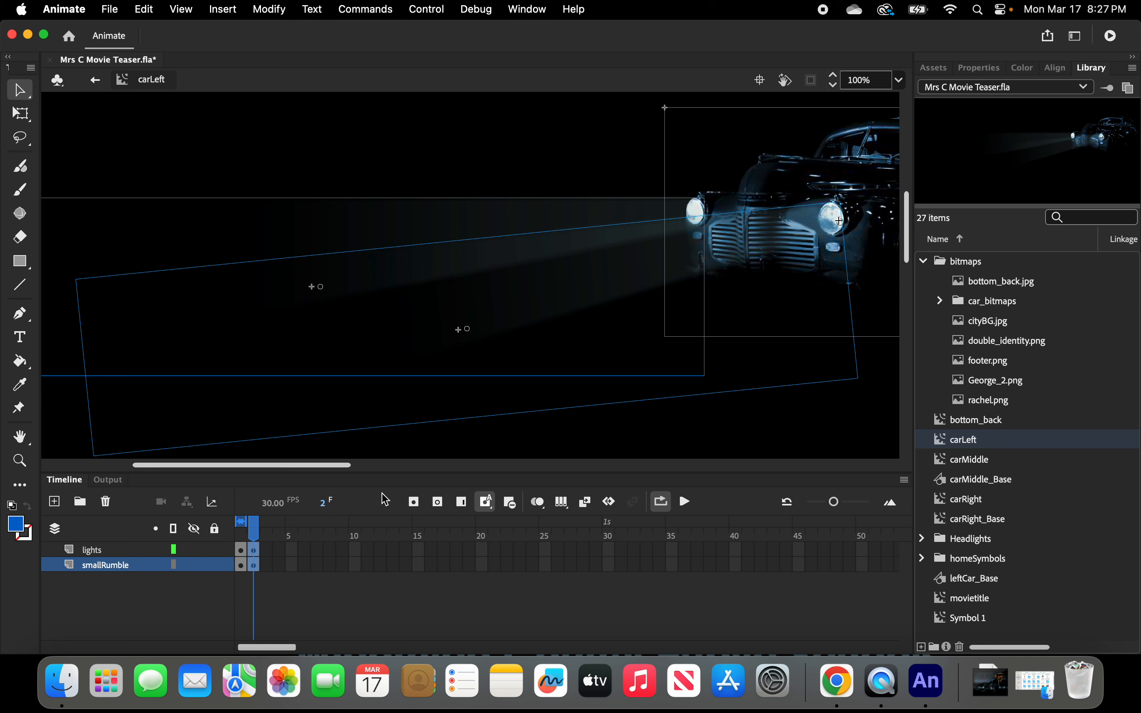
Insert keyframes at frame 3 on both the lights and smallRumble layers.
left_click(270, 550)
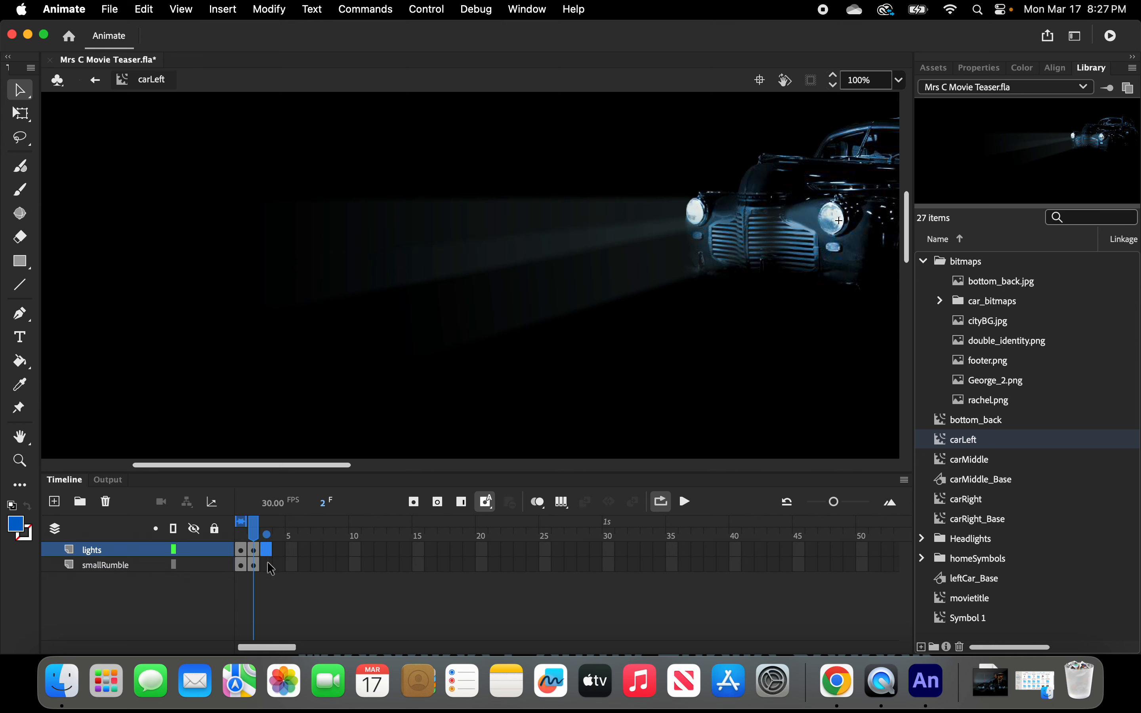
left_click(268, 566)
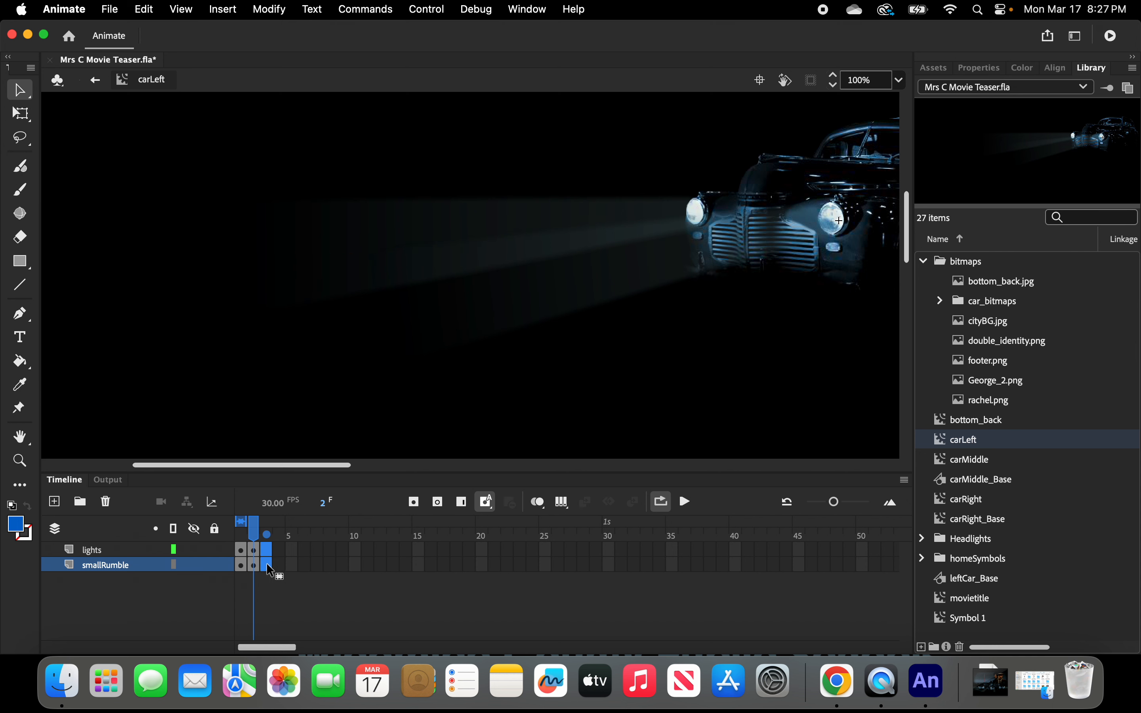
right_click(268, 564)
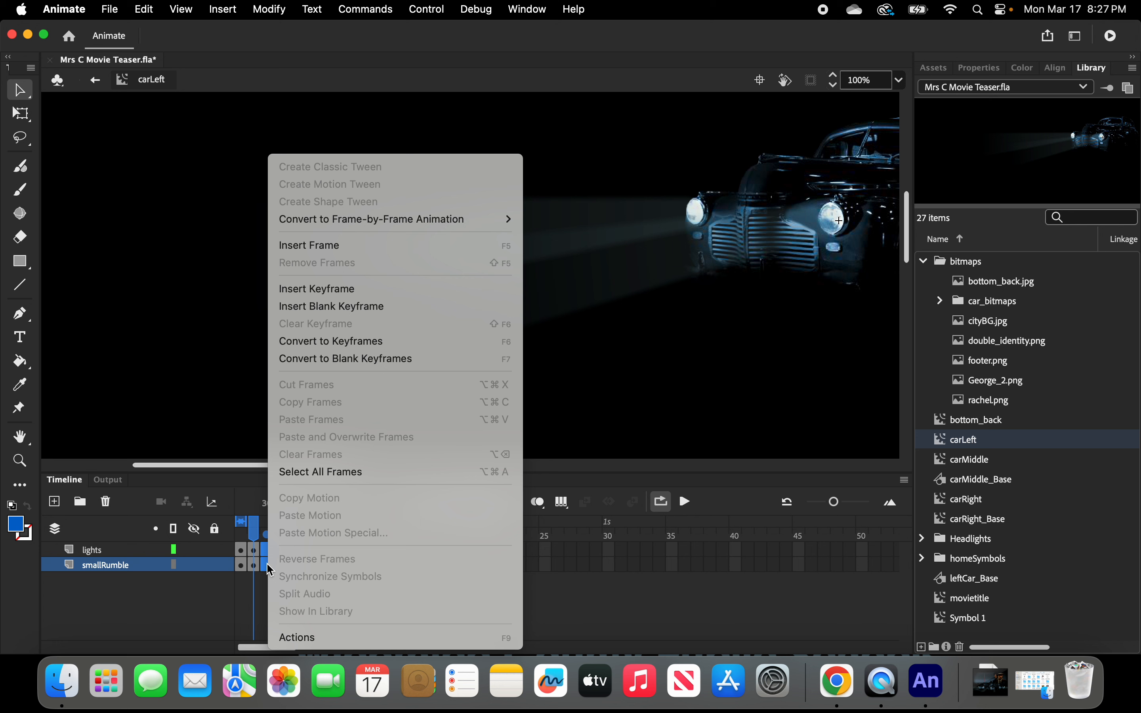
left_click(319, 289)
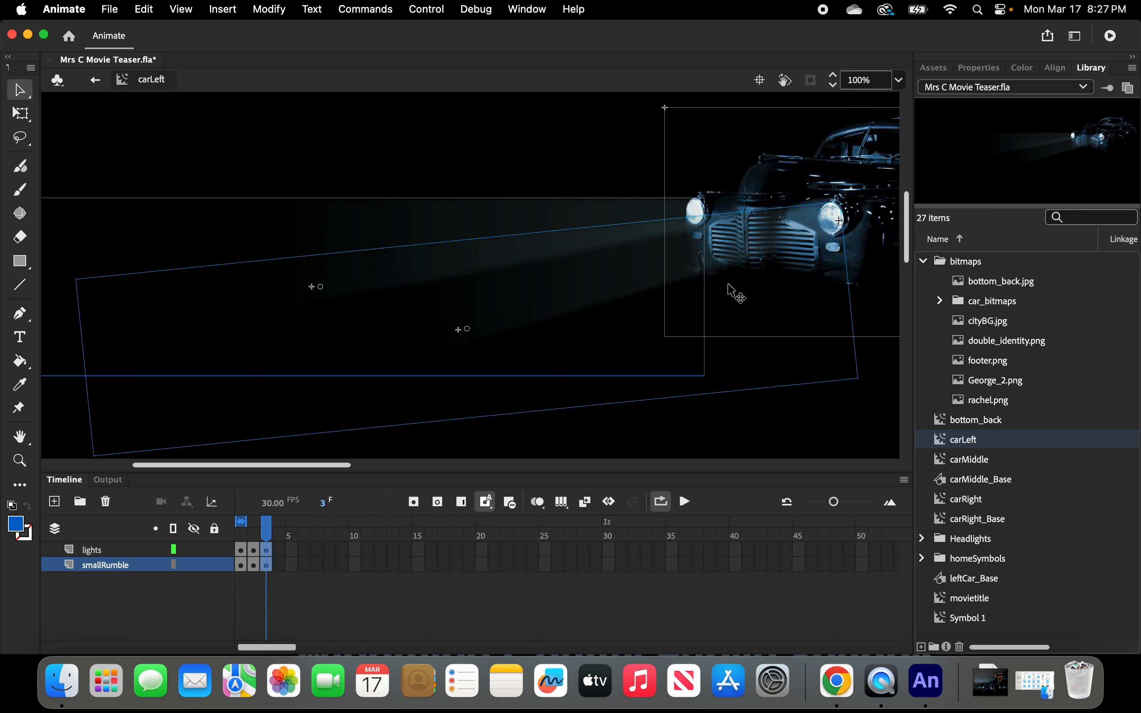
Nudge the frame 3 content of both layers up one pixel.
left_click(265, 550)
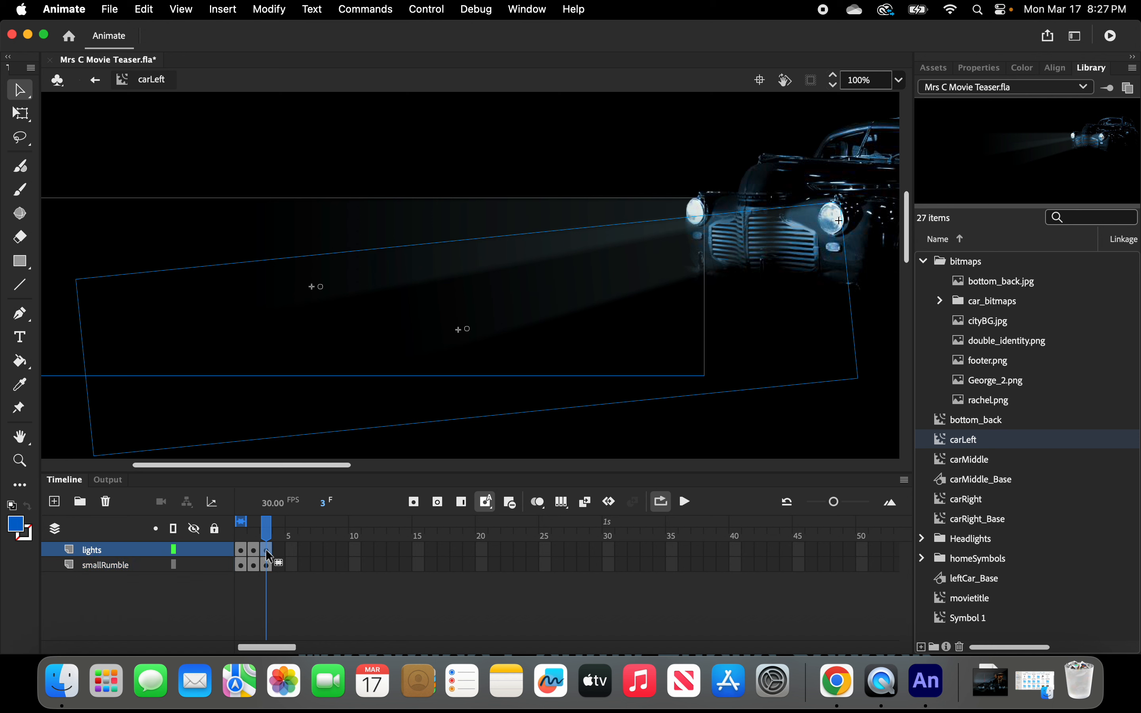
left_click(268, 565)
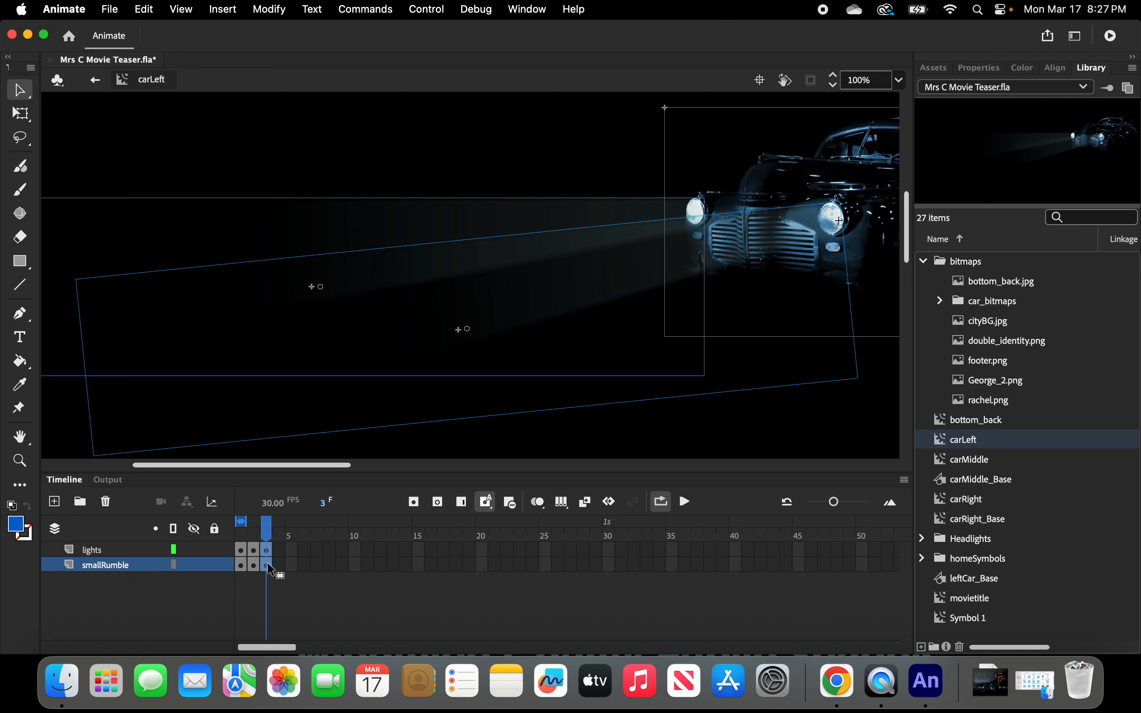
key("Up")
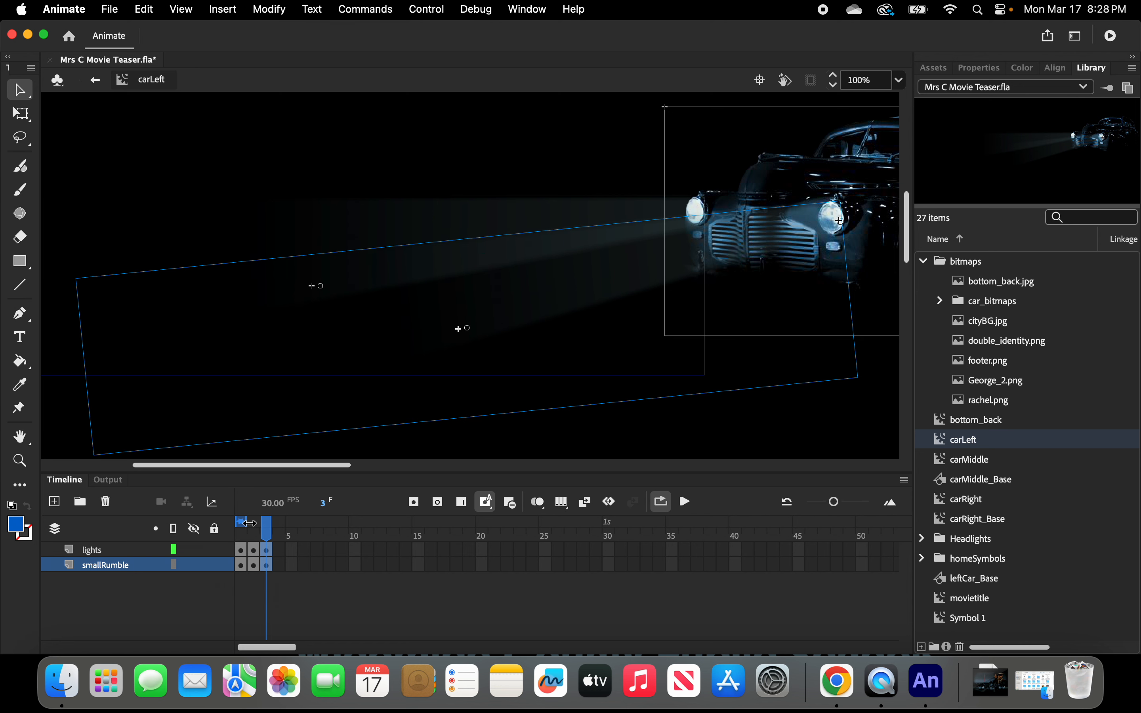
Scrub and play the carLeft timeline to preview the rumble jitter.
left_click_drag(248, 523, 268, 523)
left_click(689, 505)
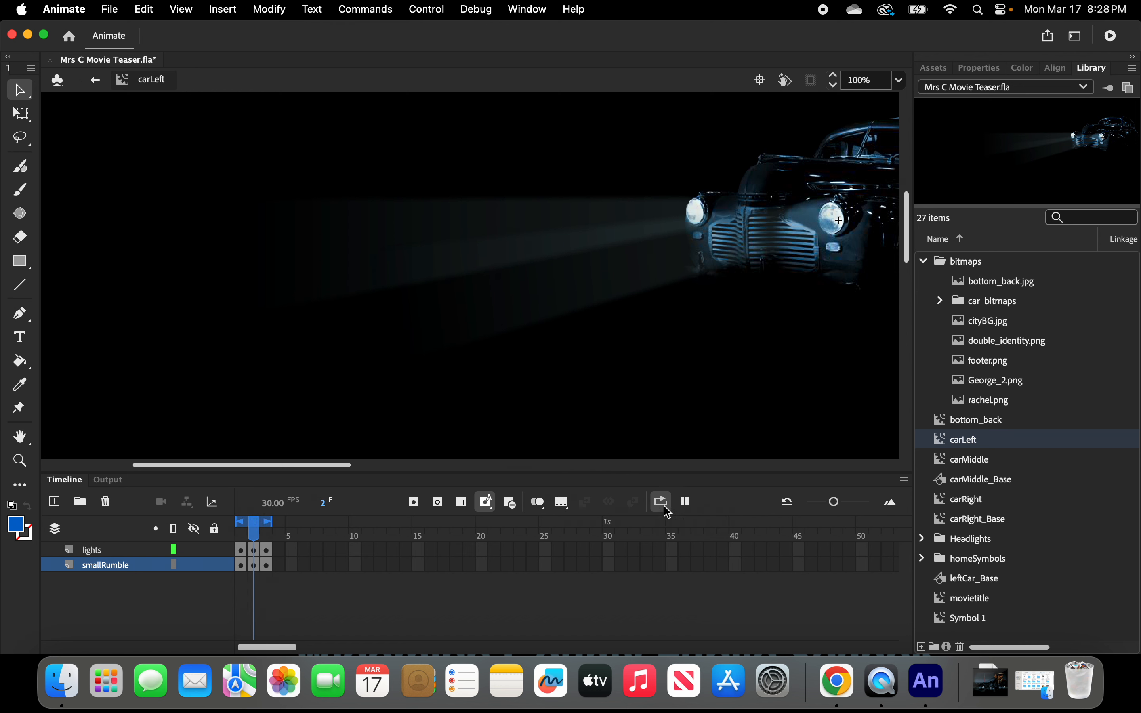
left_click(687, 503)
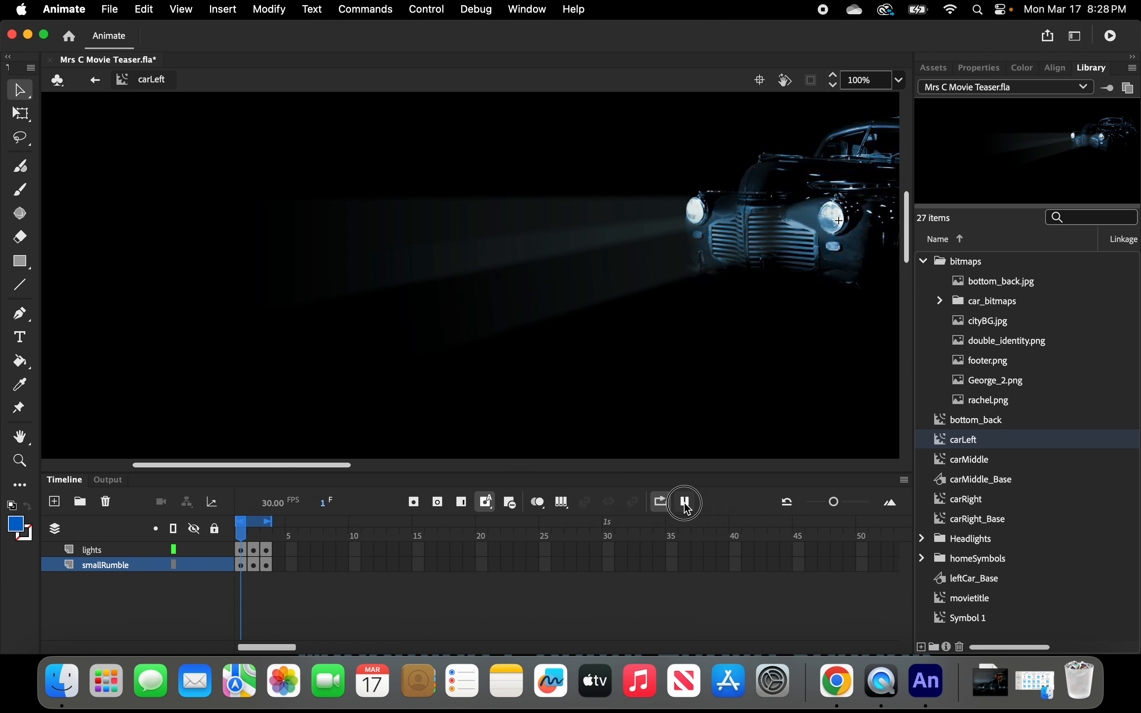
Insert keyframes at frame 4 on both the lights and smallRumble layers.
left_click(279, 550)
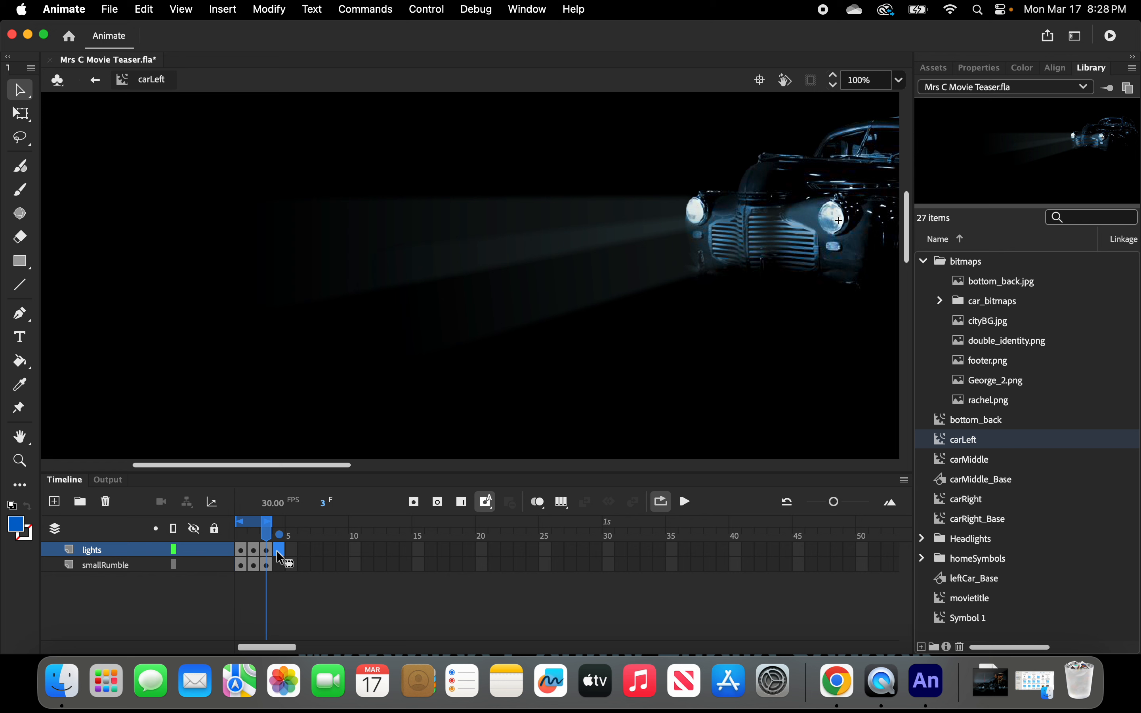
left_click(277, 565, "shift")
right_click(279, 570)
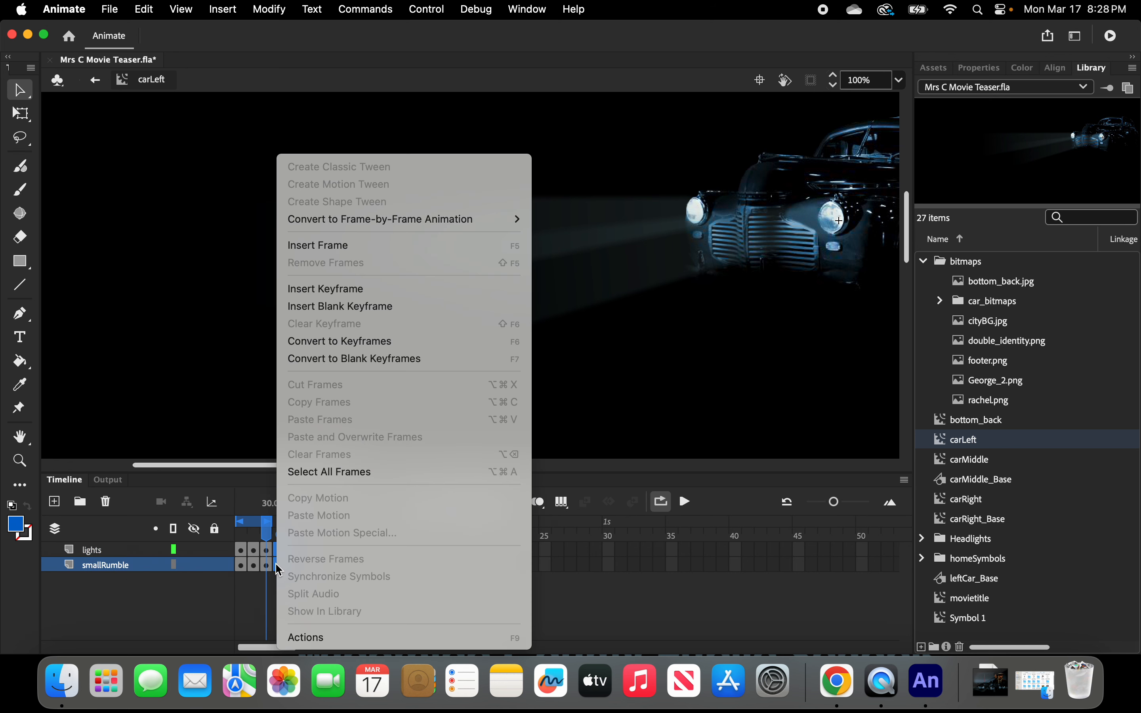
left_click(330, 289)
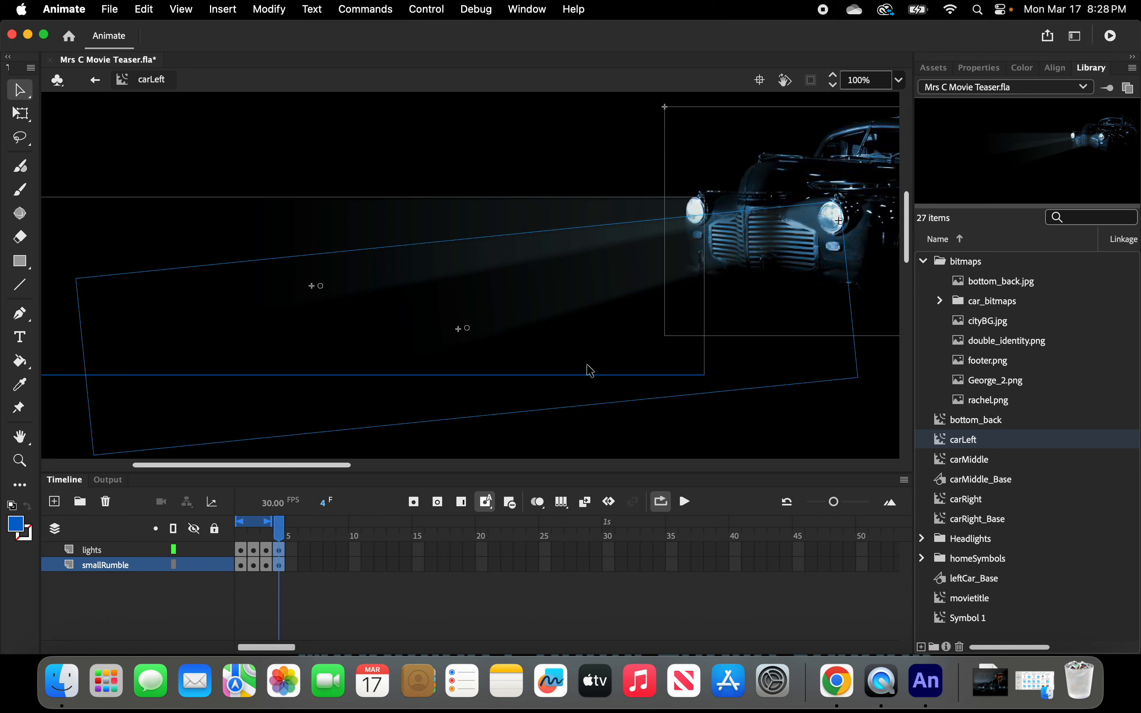
mouse_move(278, 532)
left_mouse_down()
mouse_move(251, 535)
mouse_move(287, 534)
left_mouse_up()
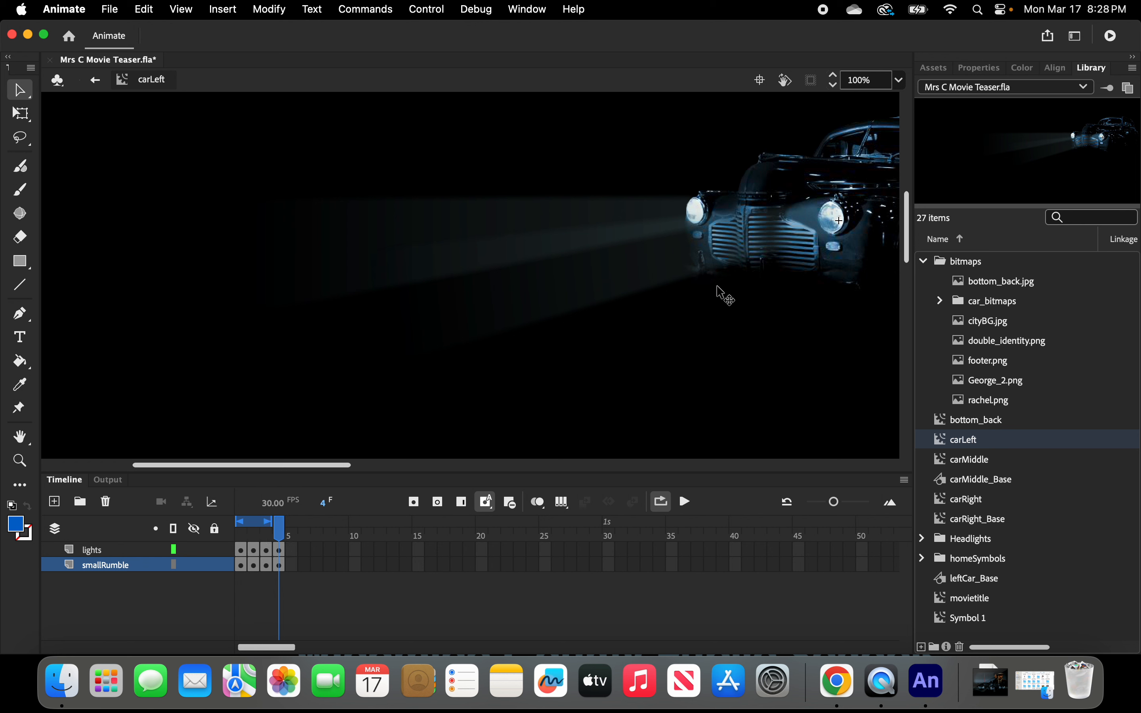
Nudge the frame 4 content of the lights and smallRumble layers down two pixels.
left_click(281, 550)
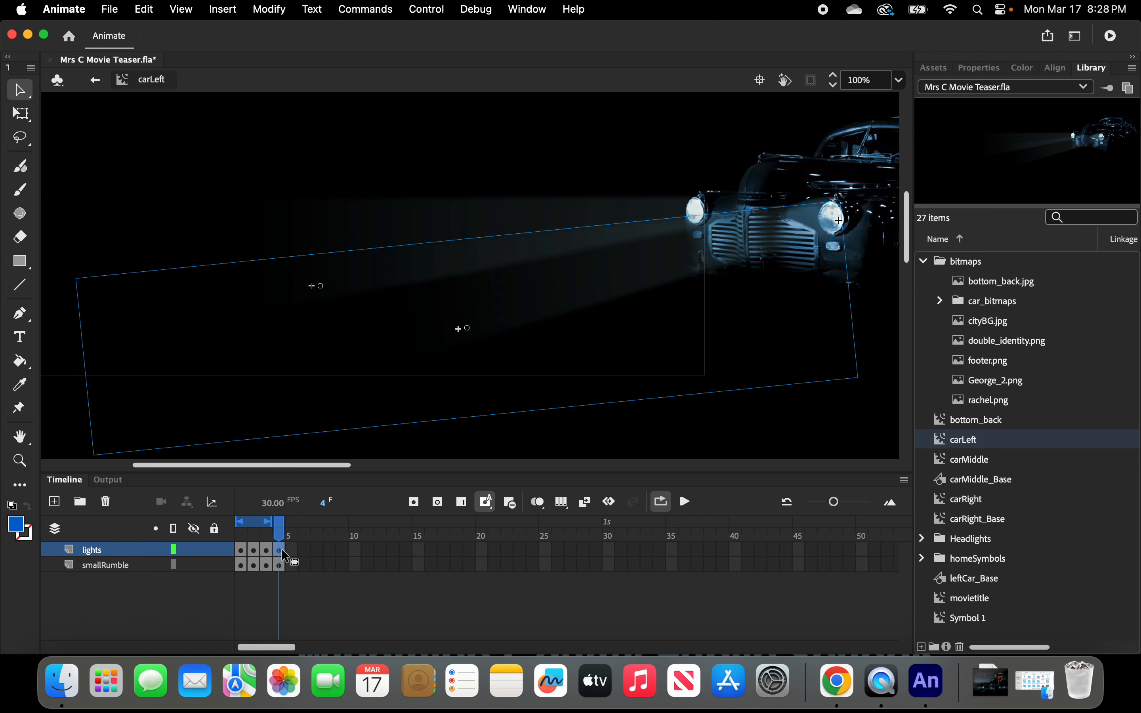
left_click(279, 565)
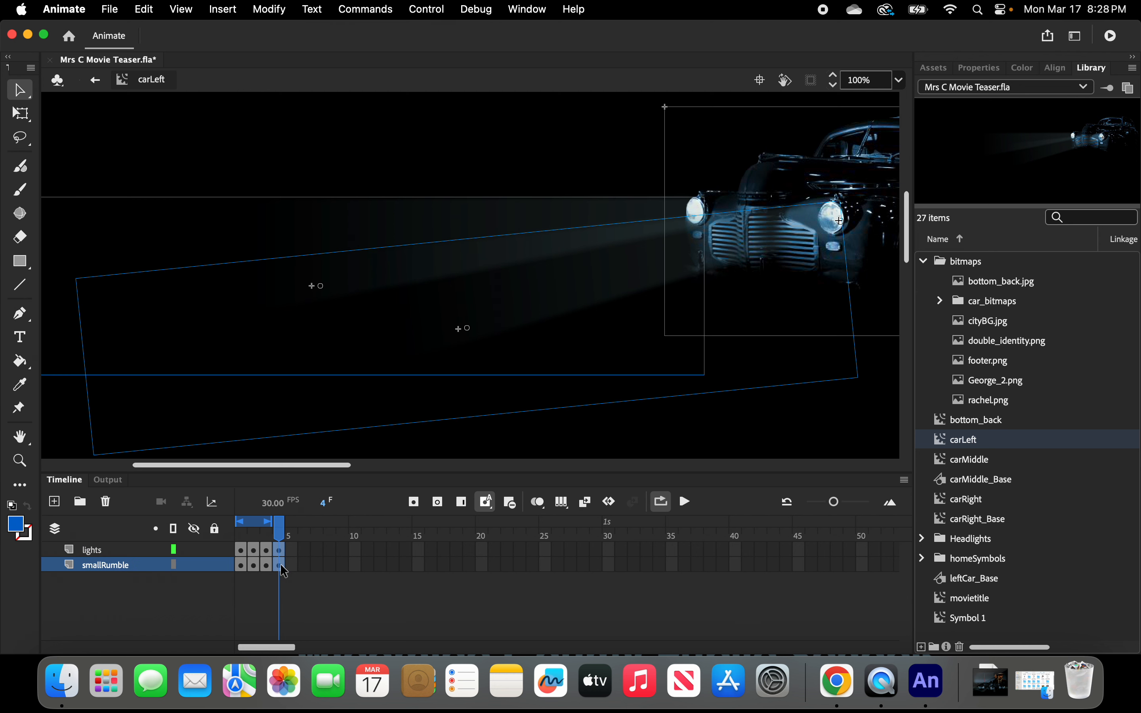
key("Down")
key("Down")
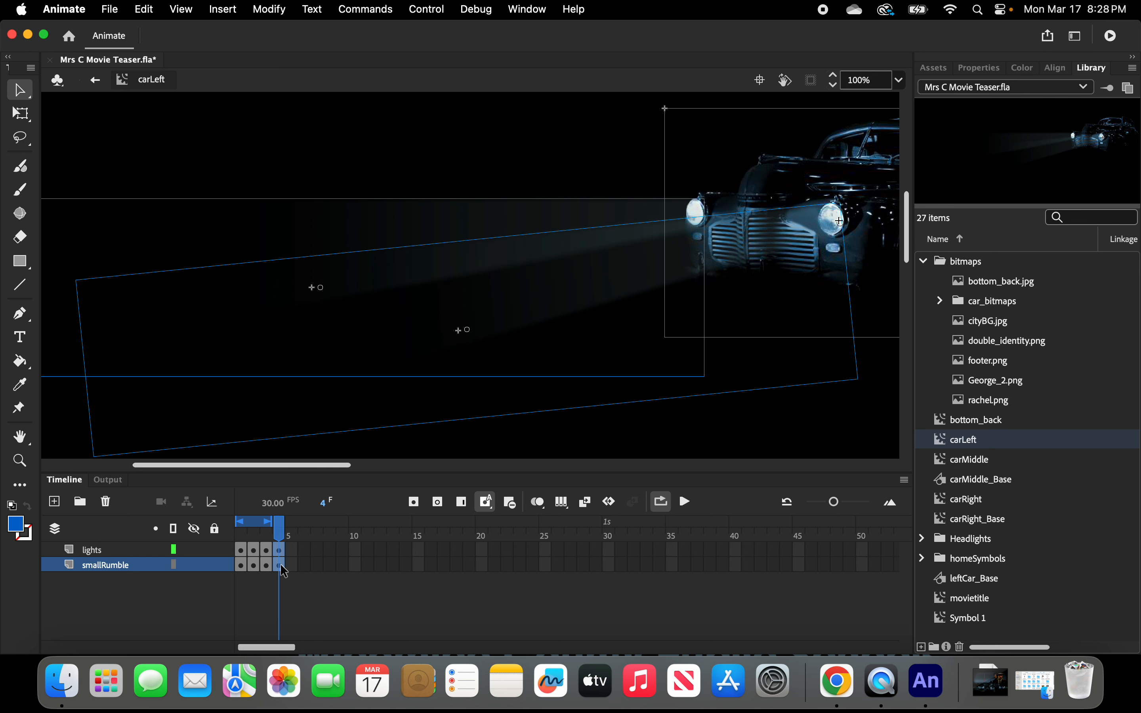
left_click(370, 169)
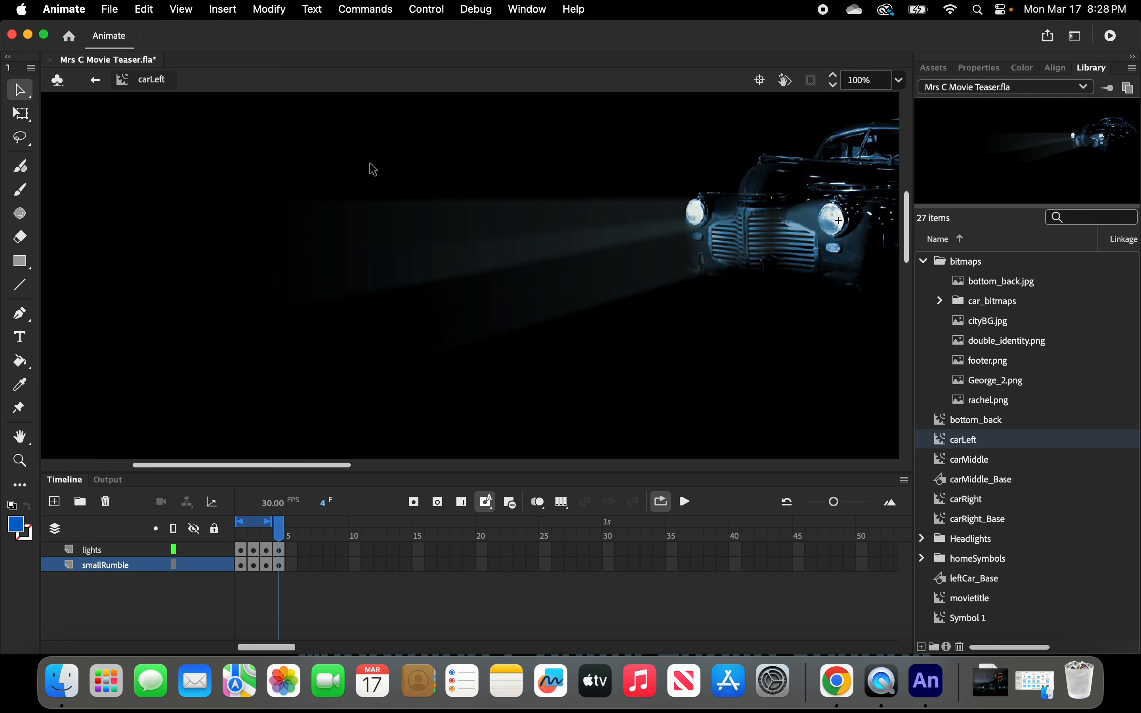
Preview the four-frame rumble loop inside carLeft by scrubbing and playing it.
left_click_drag(271, 525, 302, 528)
left_click(662, 502)
left_click(661, 502)
left_click(687, 503)
left_click(684, 501)
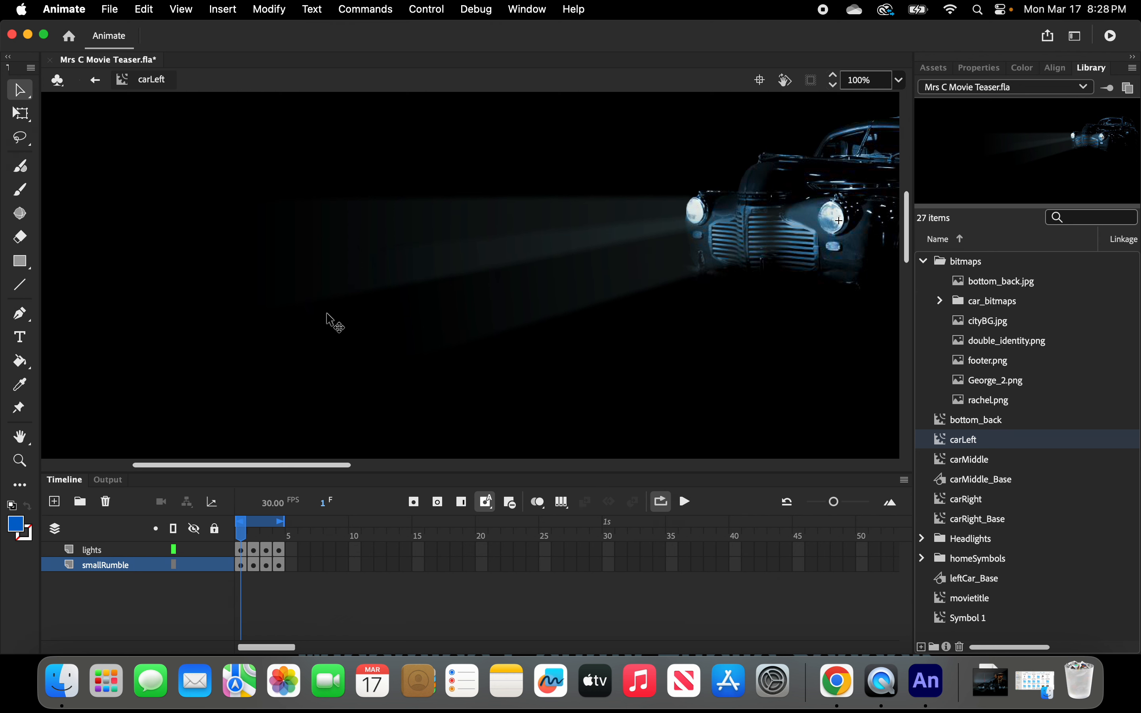
Return to Scene 1 and play the main timeline to preview the rumbling cars.
left_click(96, 82)
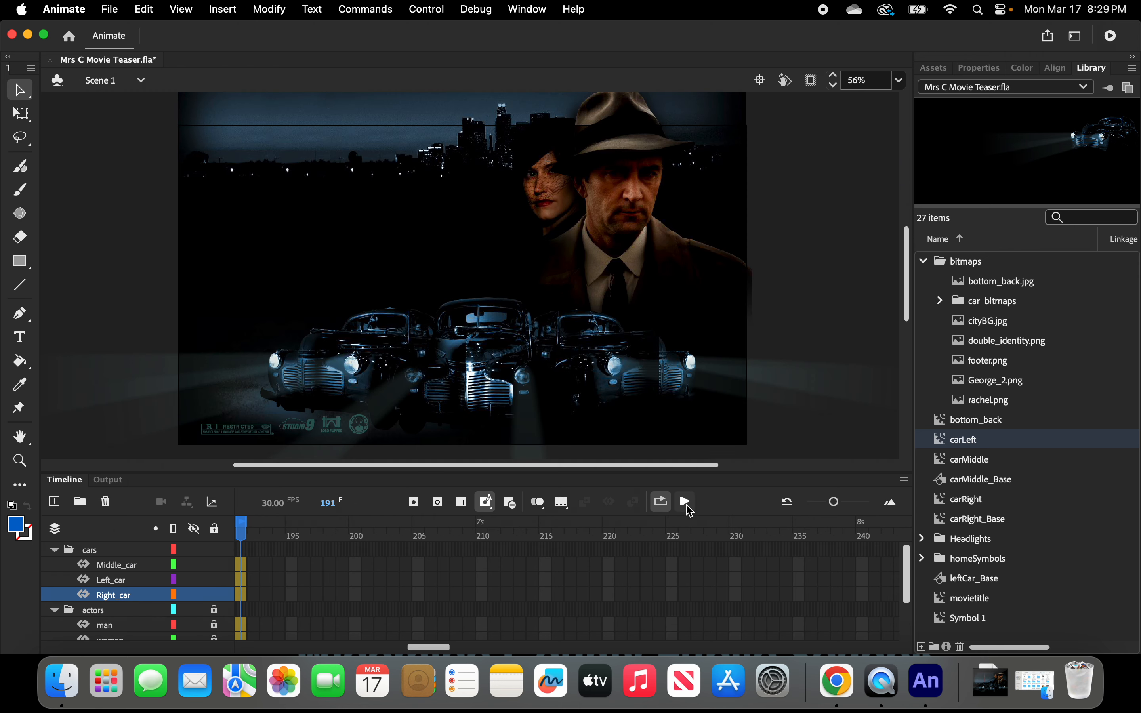
left_click(687, 502)
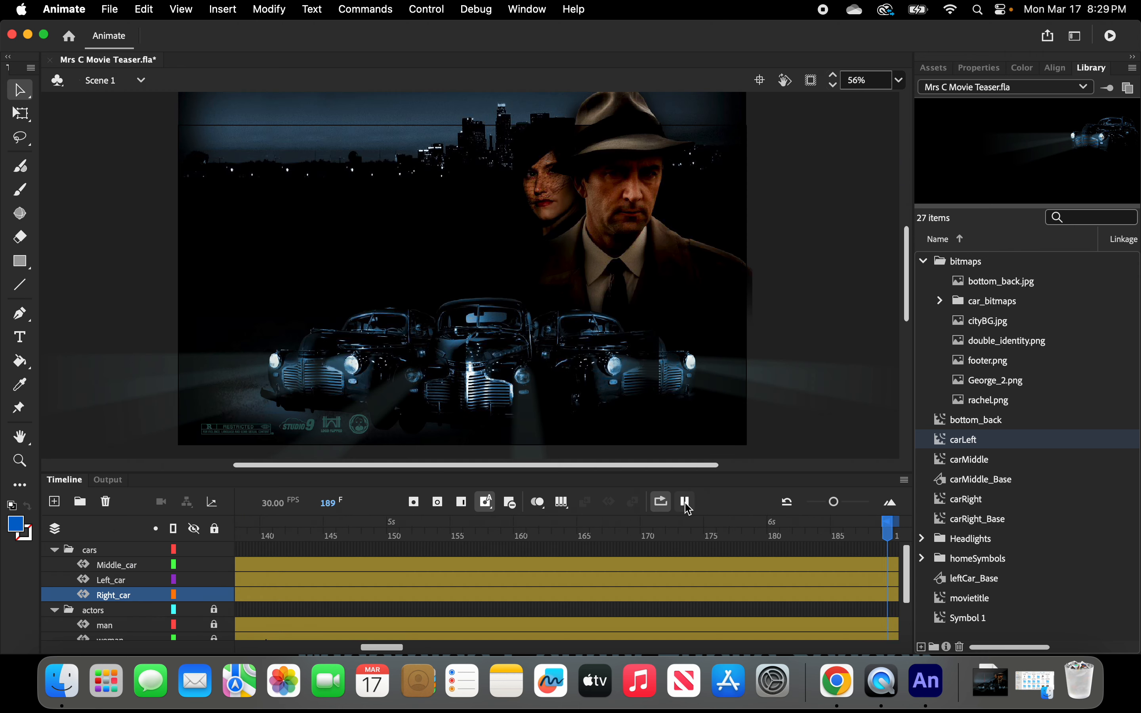
left_click(569, 580)
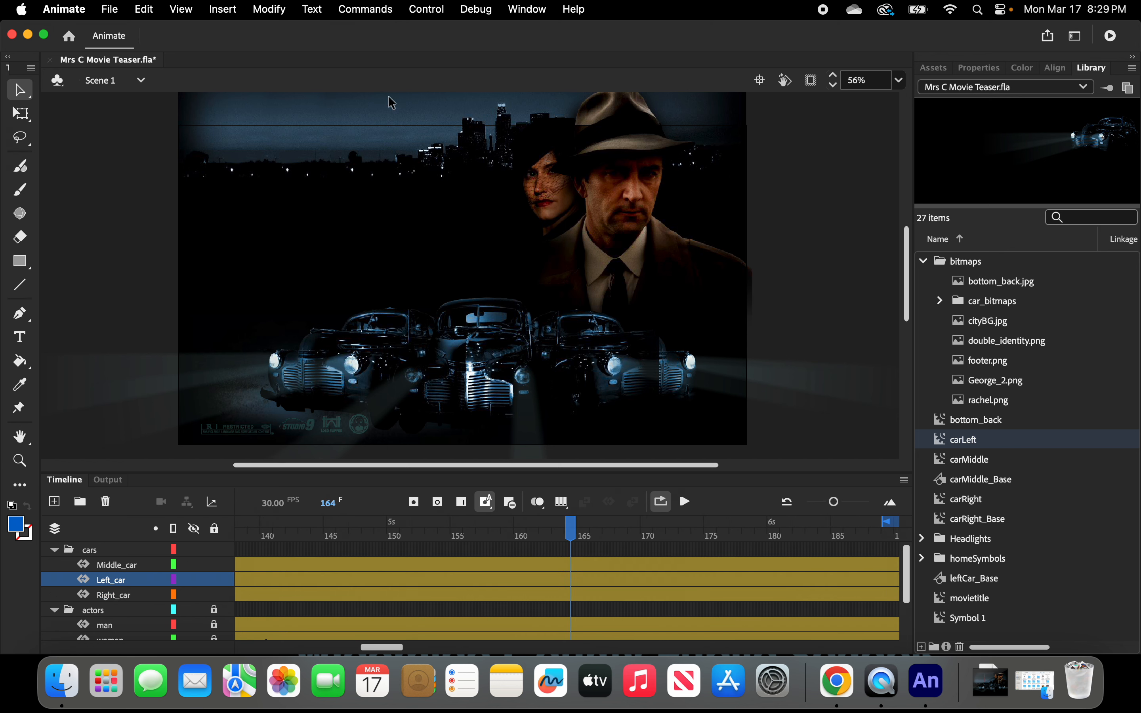
left_click(424, 11)
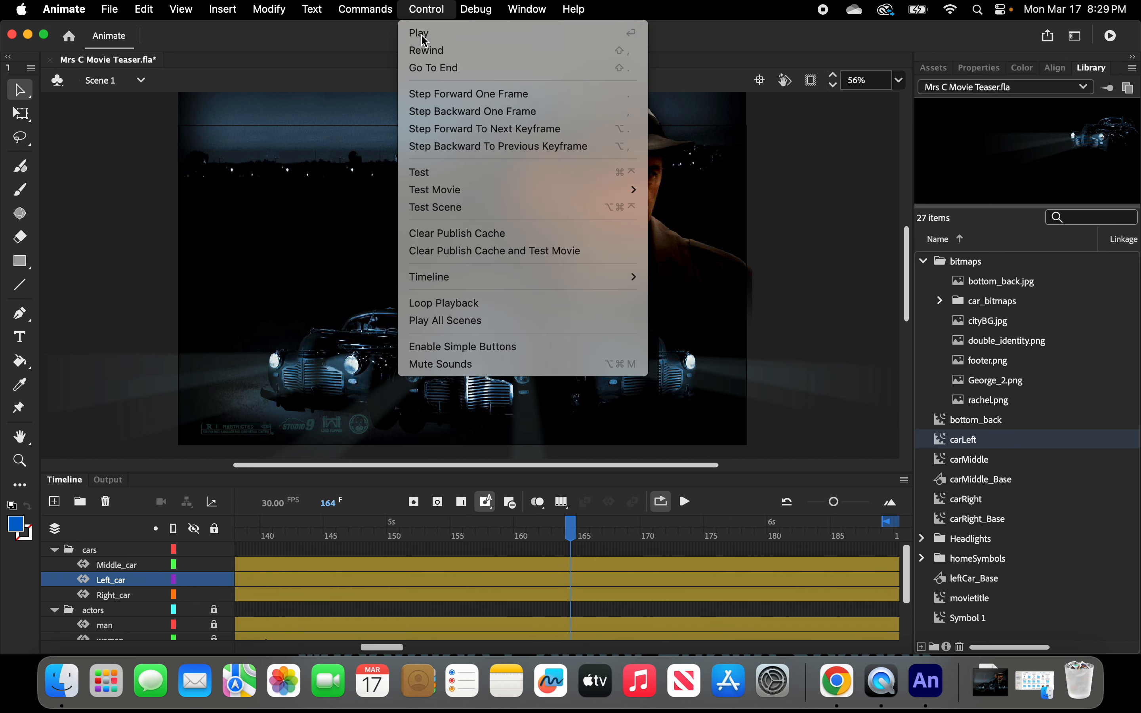
left_click(424, 32)
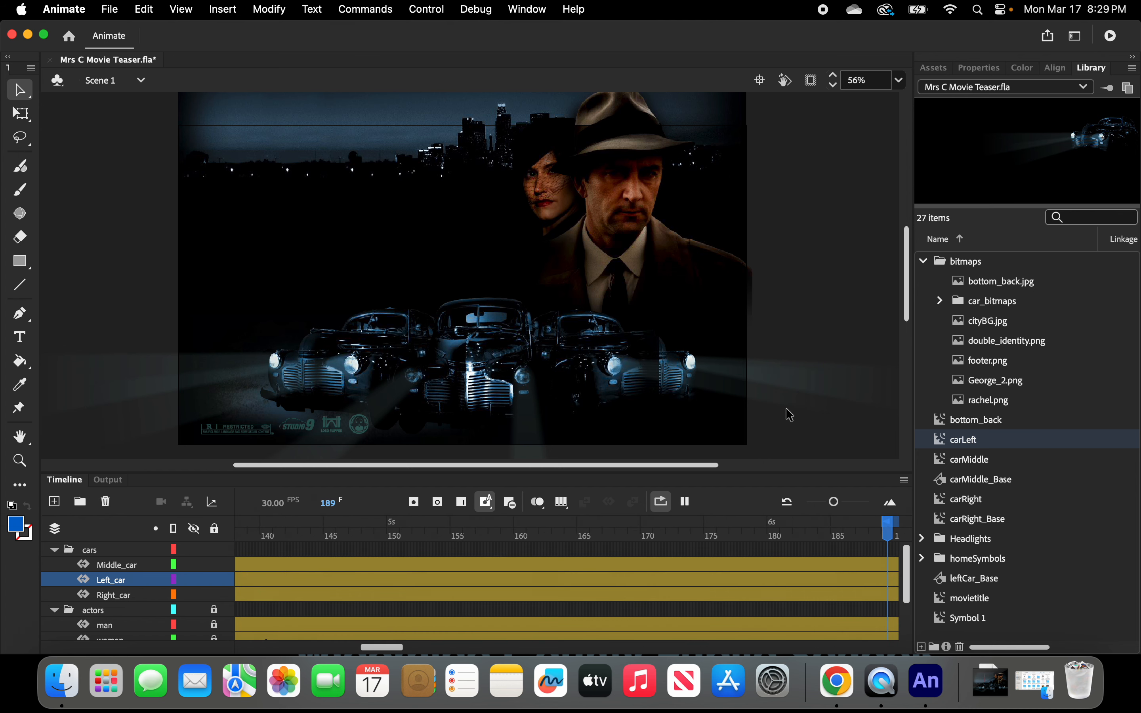
Rewind the main timeline to frame 1 and play it through again.
left_click(571, 609)
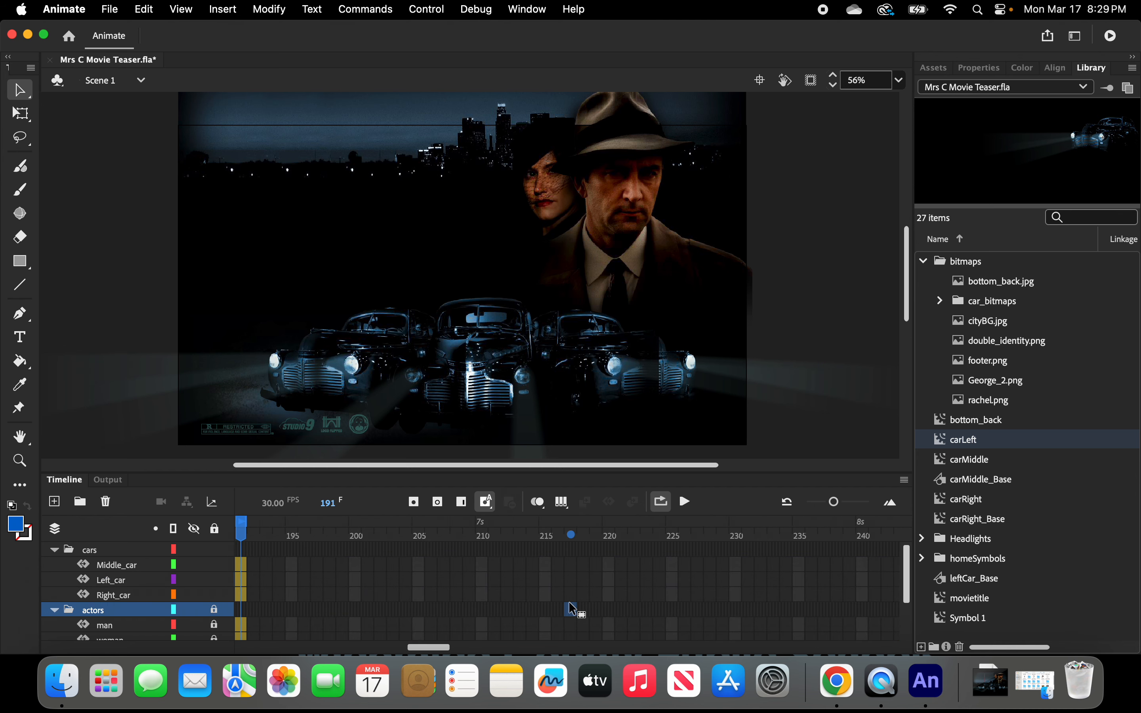
left_click(241, 530)
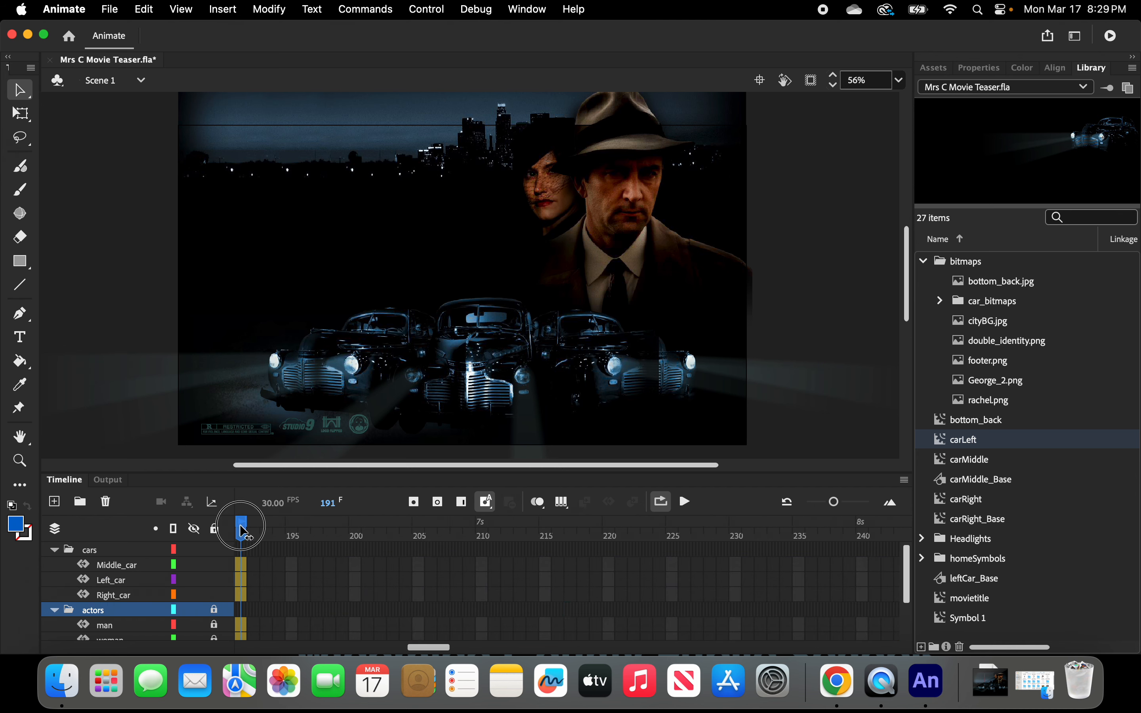
left_click_drag(444, 648, 404, 650)
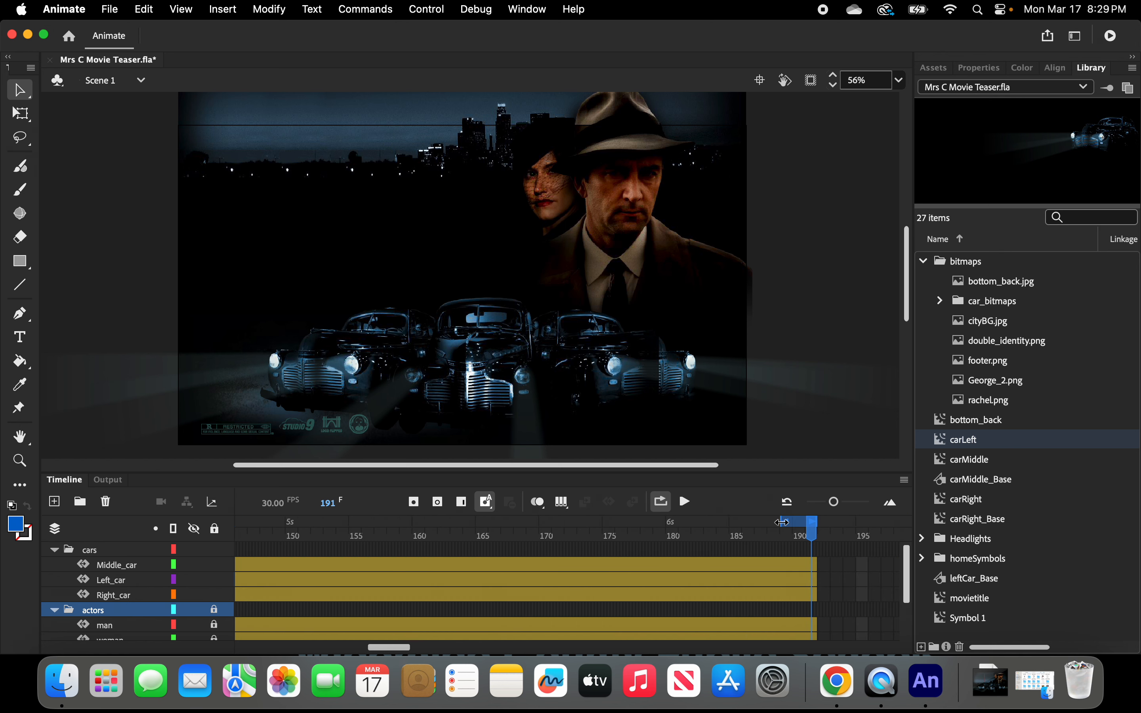
left_click_drag(781, 522, 196, 529)
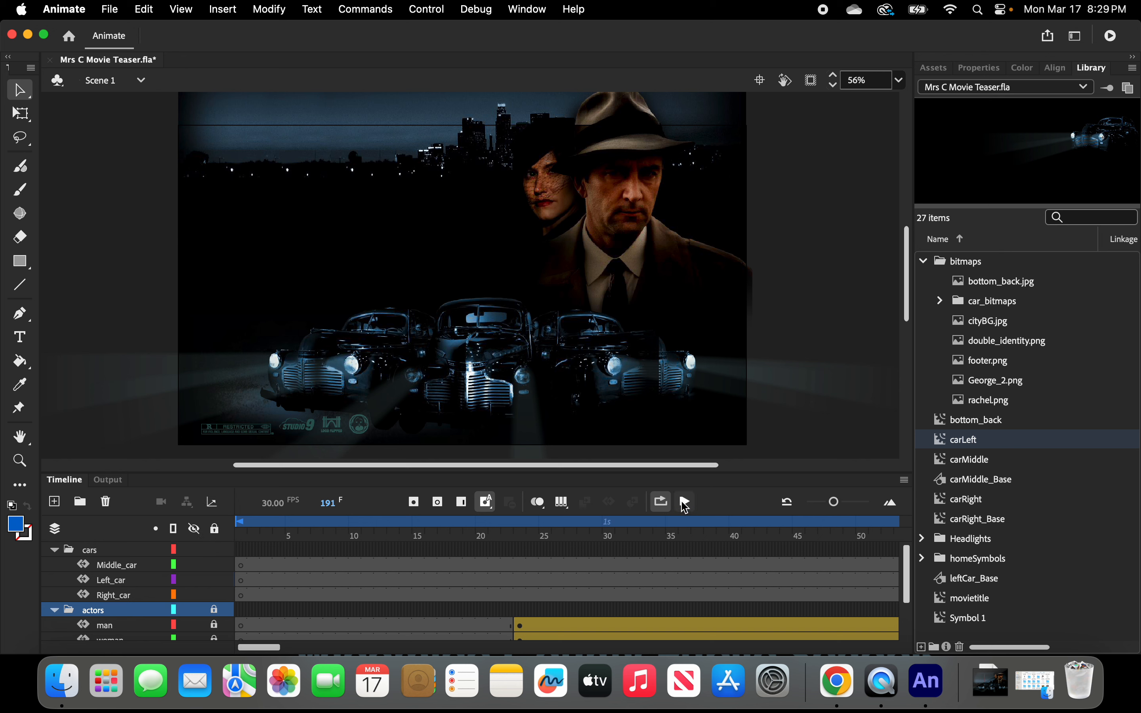
left_click(685, 505)
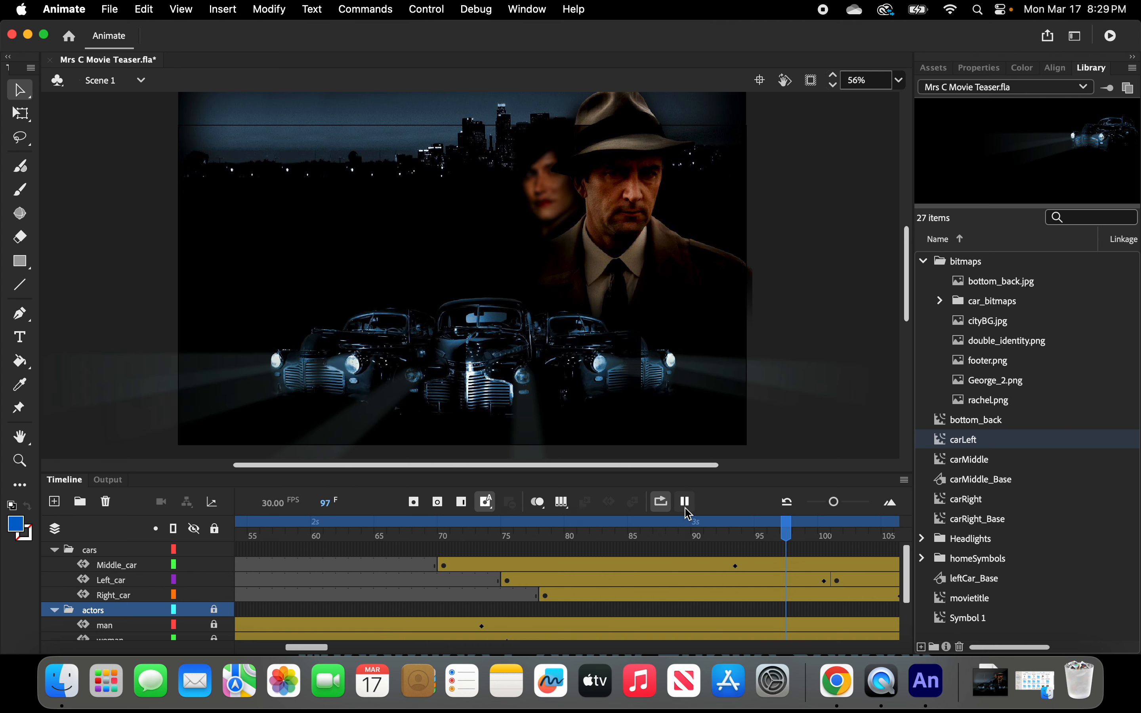
left_click(686, 501)
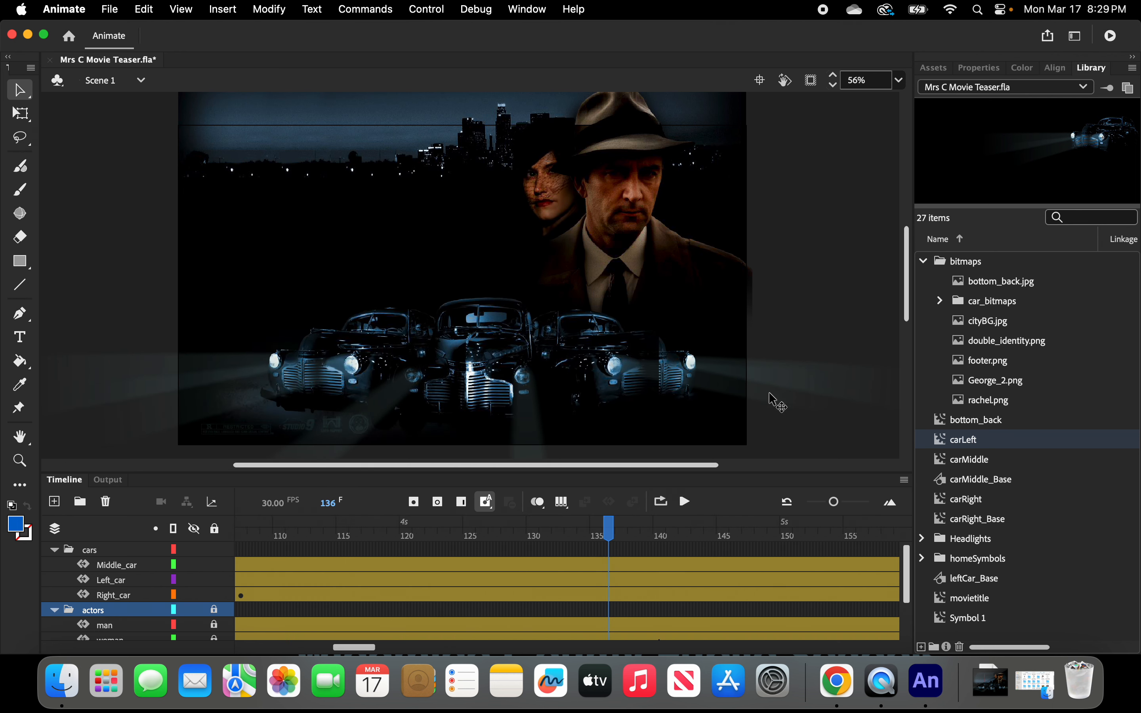
left_click(790, 391)
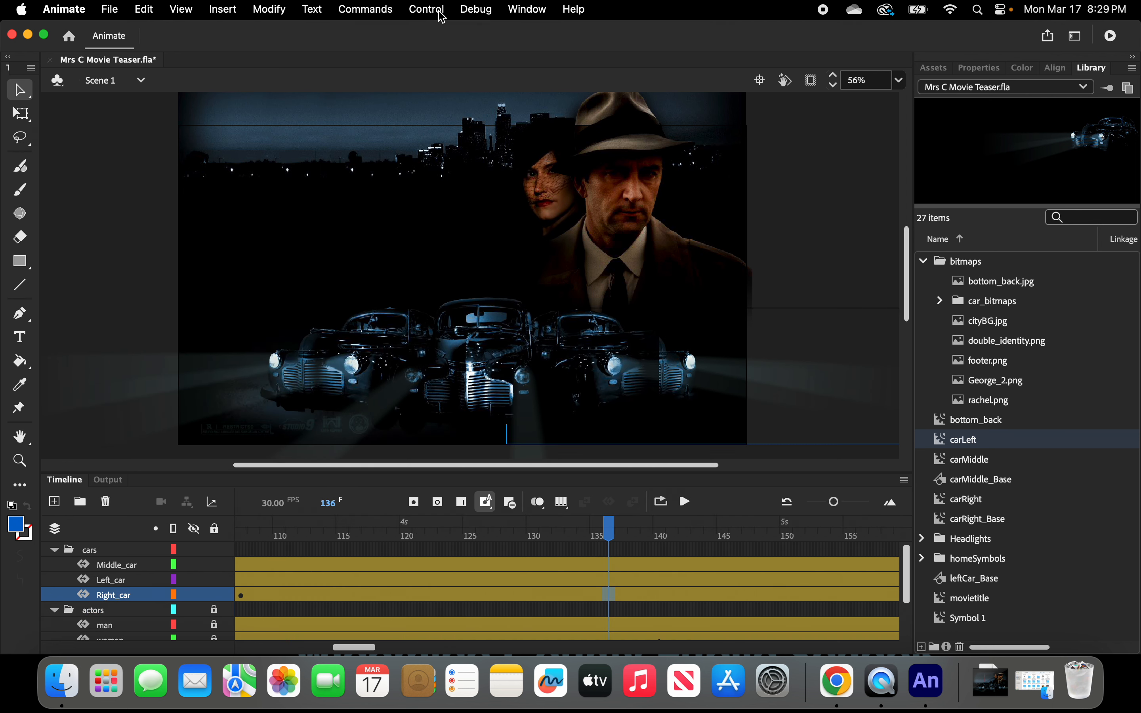
Test the movie in Animate, then close the preview window.
left_click(427, 10)
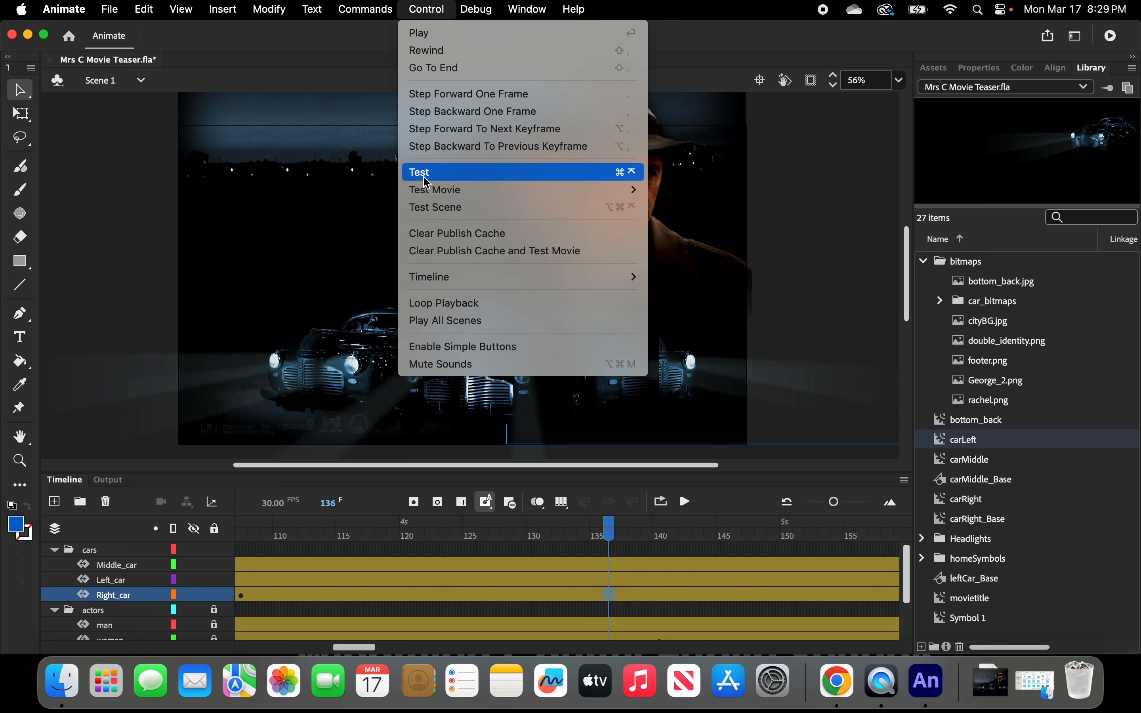
mouse_move(431, 197)
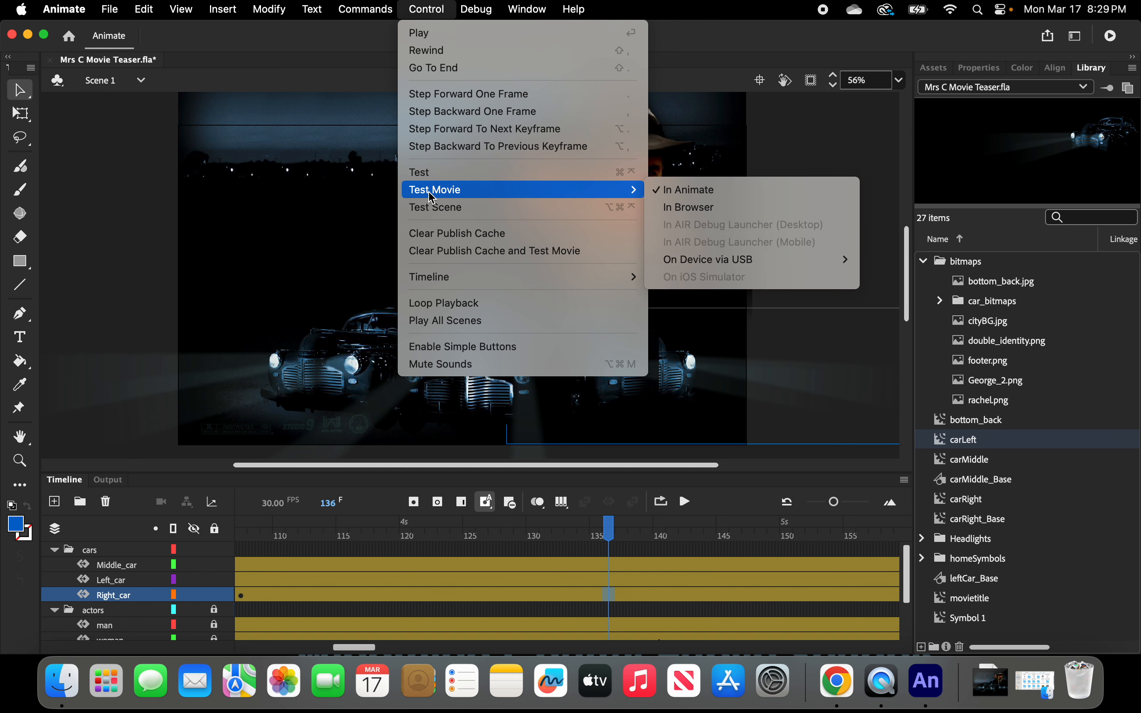
left_click(689, 190)
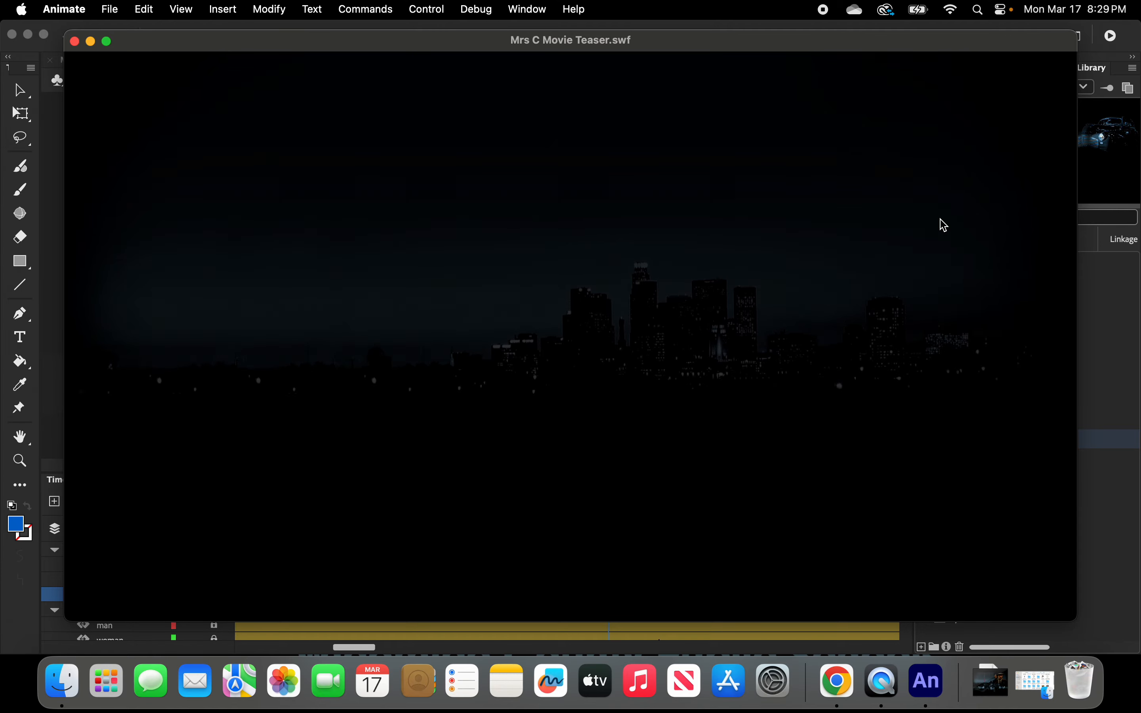
left_click(75, 41)
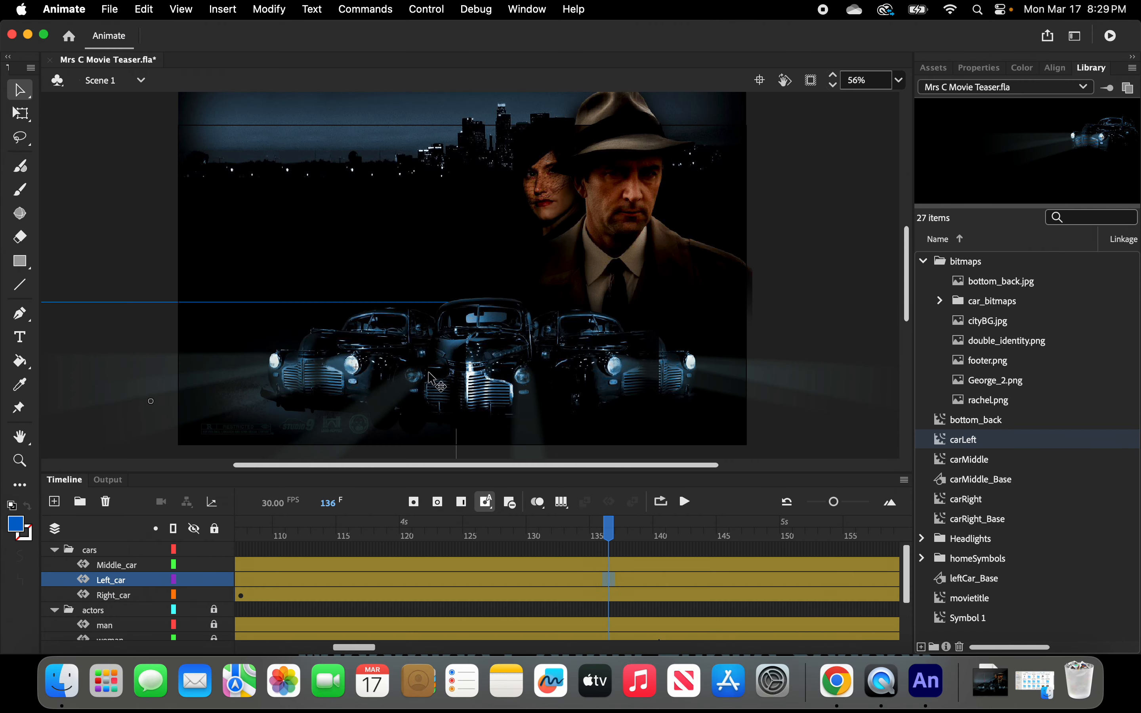
Add a new layer above the cars folder and name it Title.
left_click(823, 383)
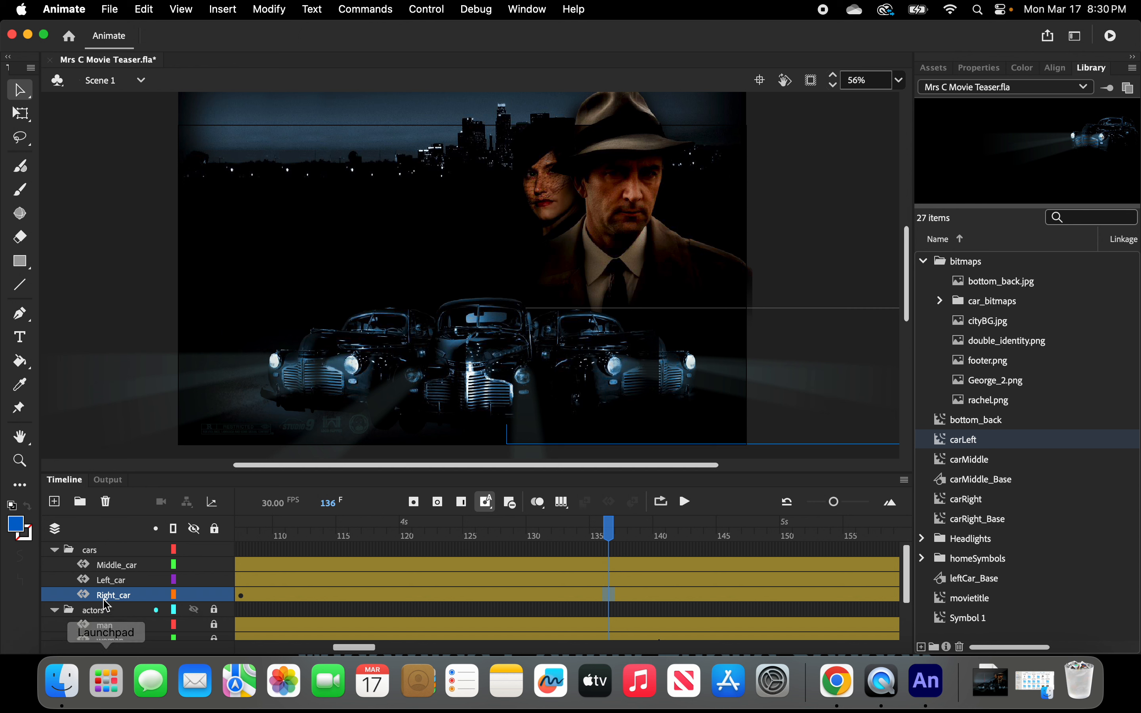
left_click(94, 549)
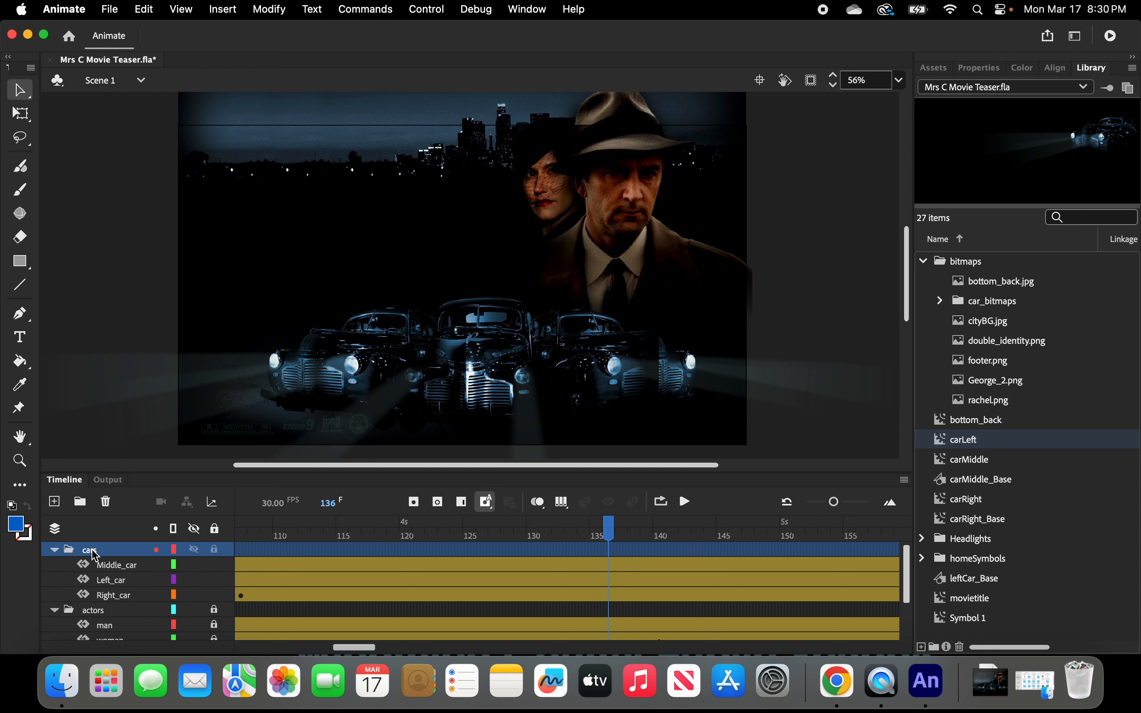
left_click(56, 505)
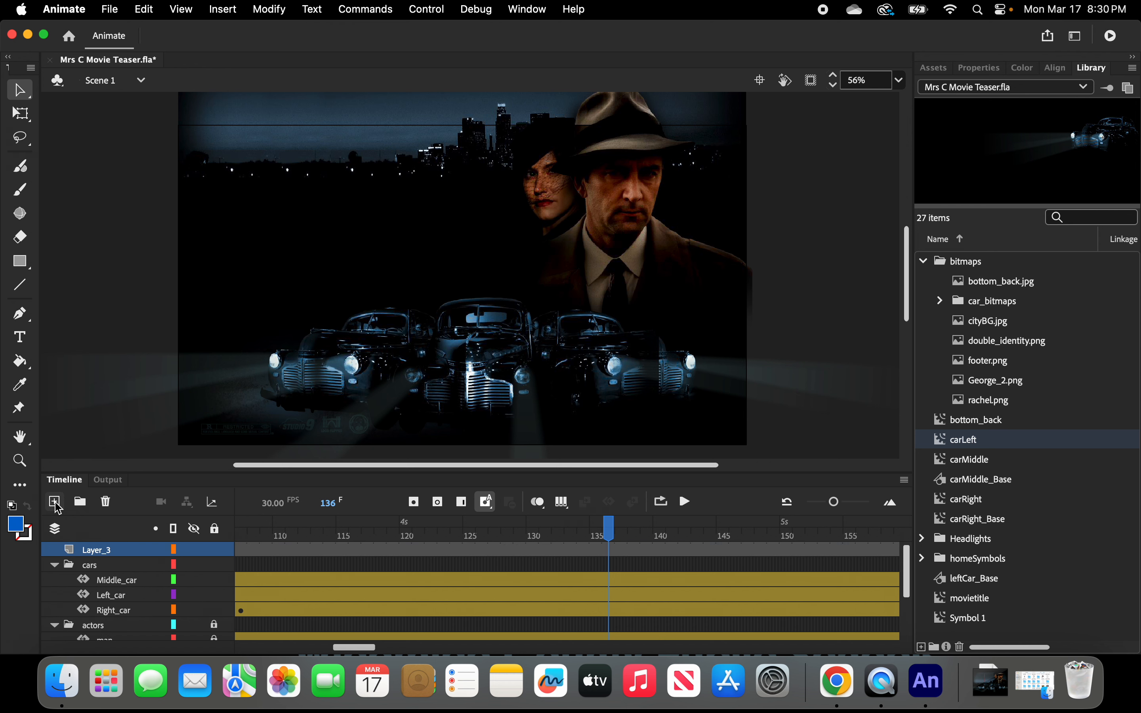
left_click(97, 550)
double_click(99, 554)
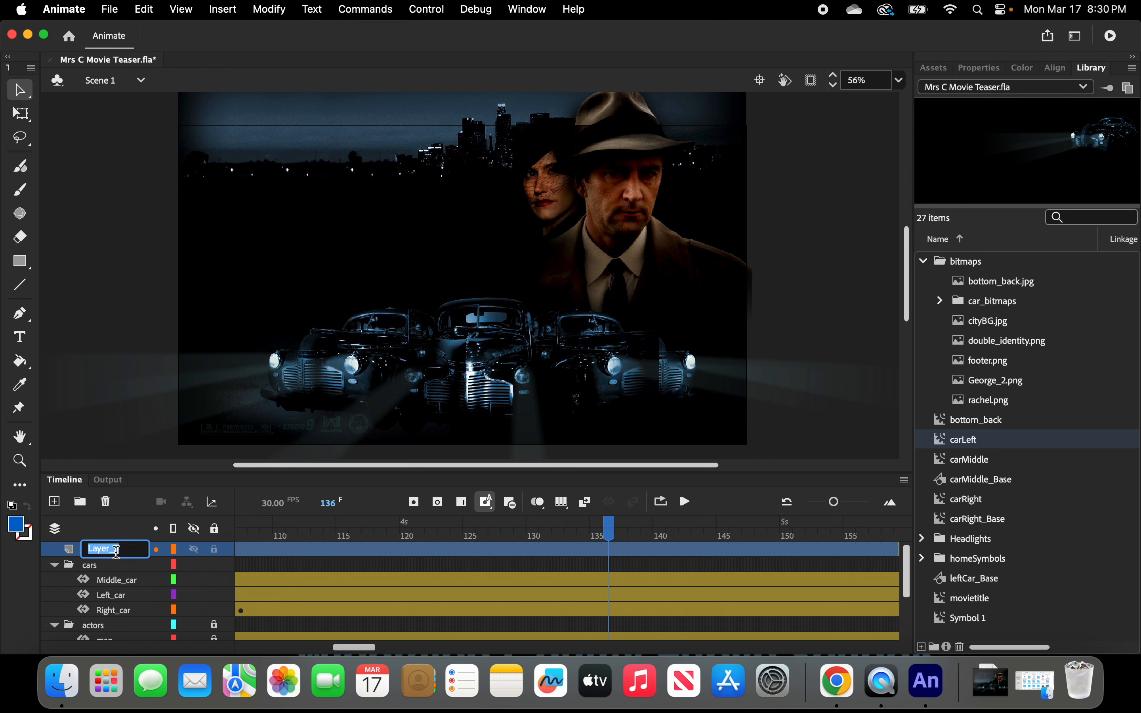
type("Title")
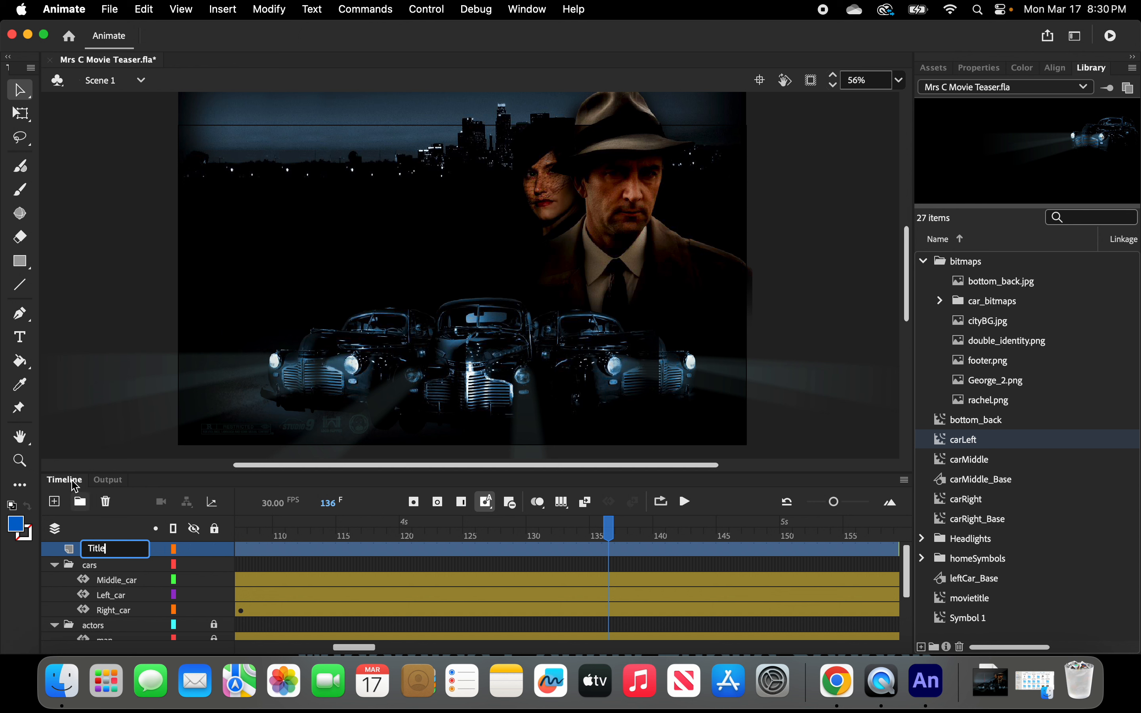
left_click(93, 420)
Insert a keyframe at frame 120 on the Title layer.
left_click(98, 553)
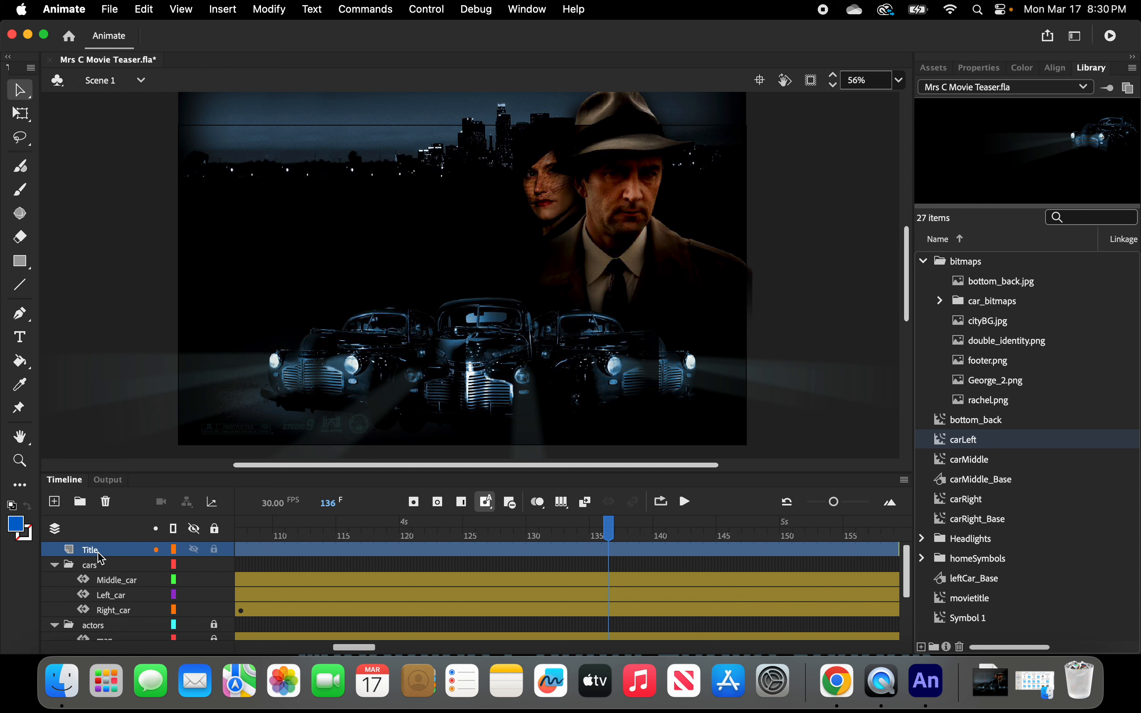
left_click(347, 551)
left_click(407, 550)
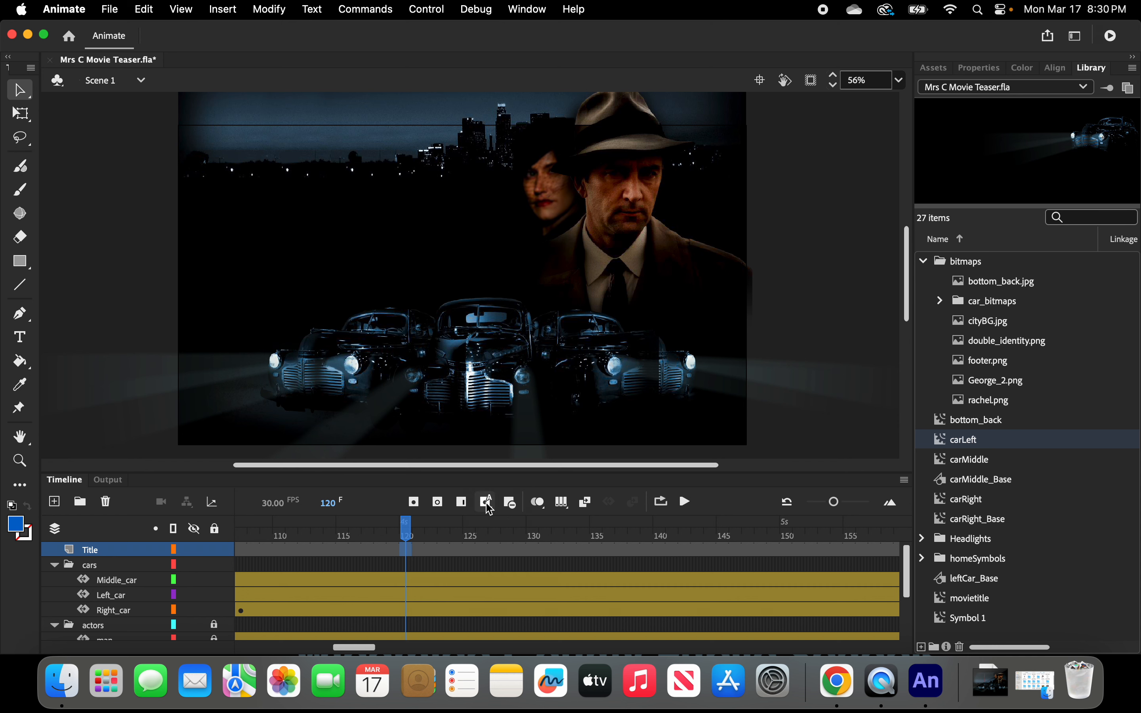
right_click(406, 551)
left_click(451, 250)
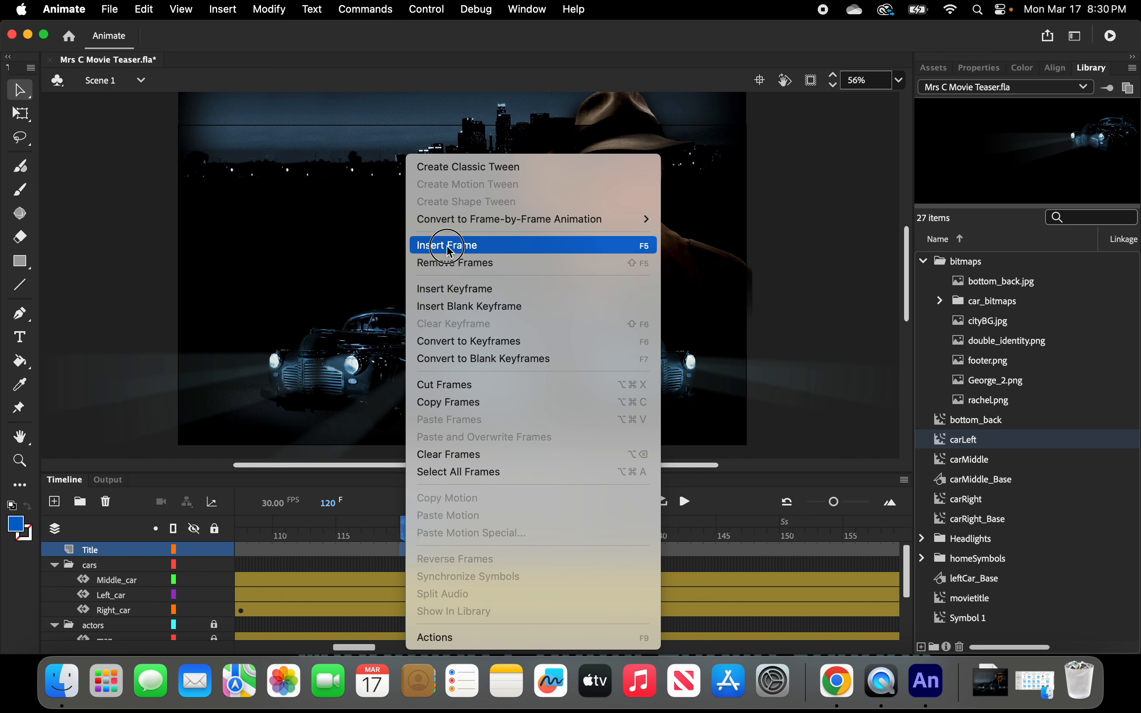
left_click(453, 289)
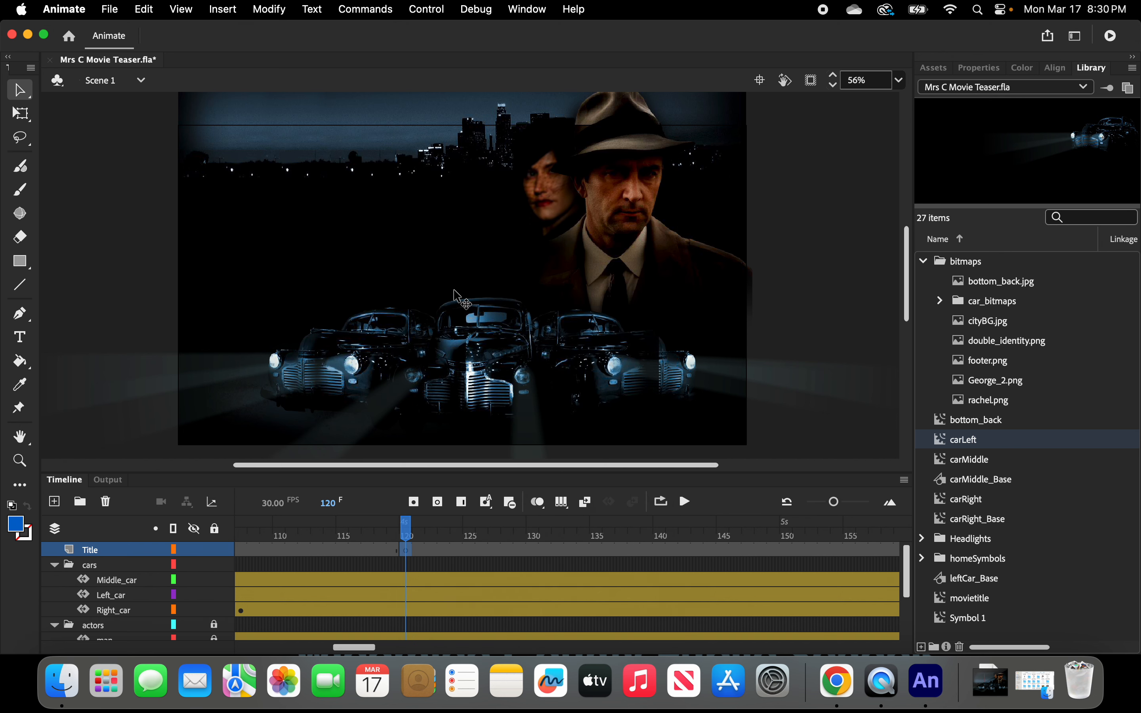
left_click(407, 549)
left_click(406, 550)
Place the movietitle symbol from the Library onto the stage at frame 120, above the cars on the left.
left_click(962, 599)
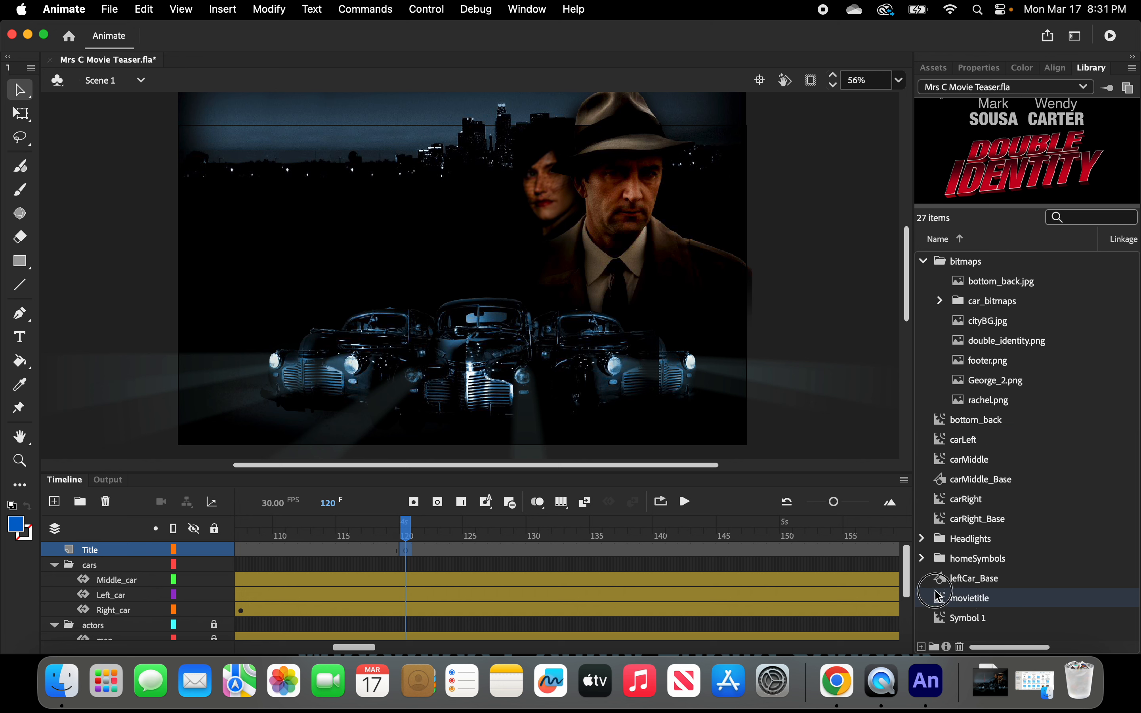
left_click_drag(940, 596, 346, 231)
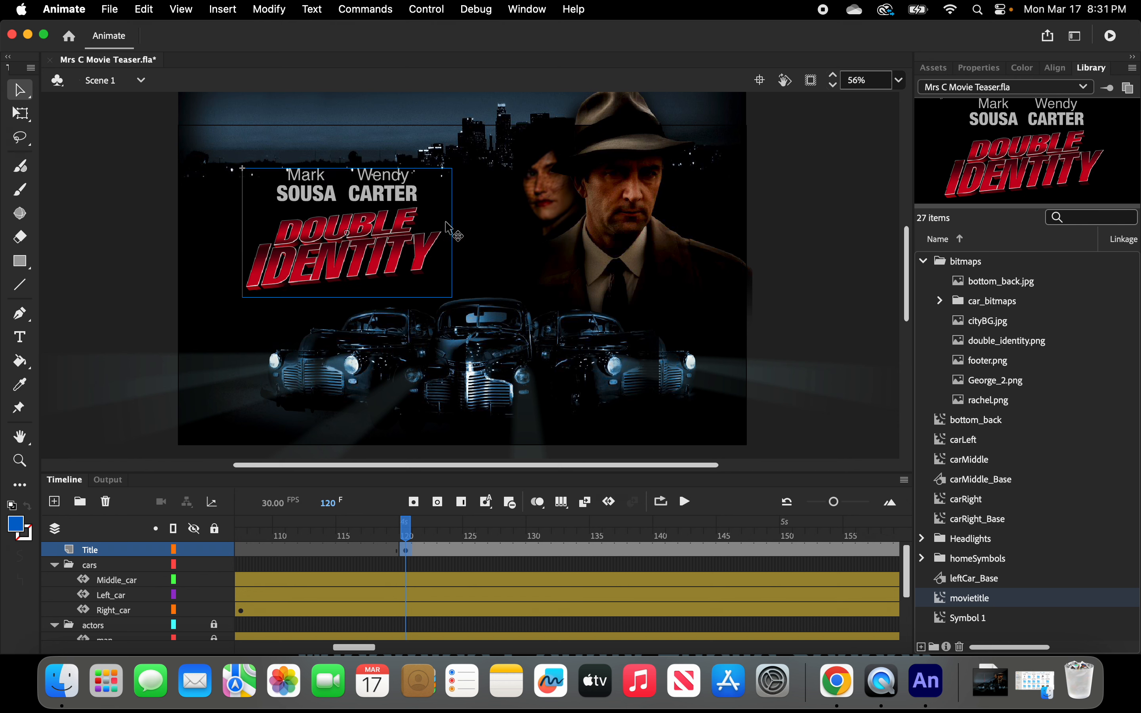
left_click(979, 68)
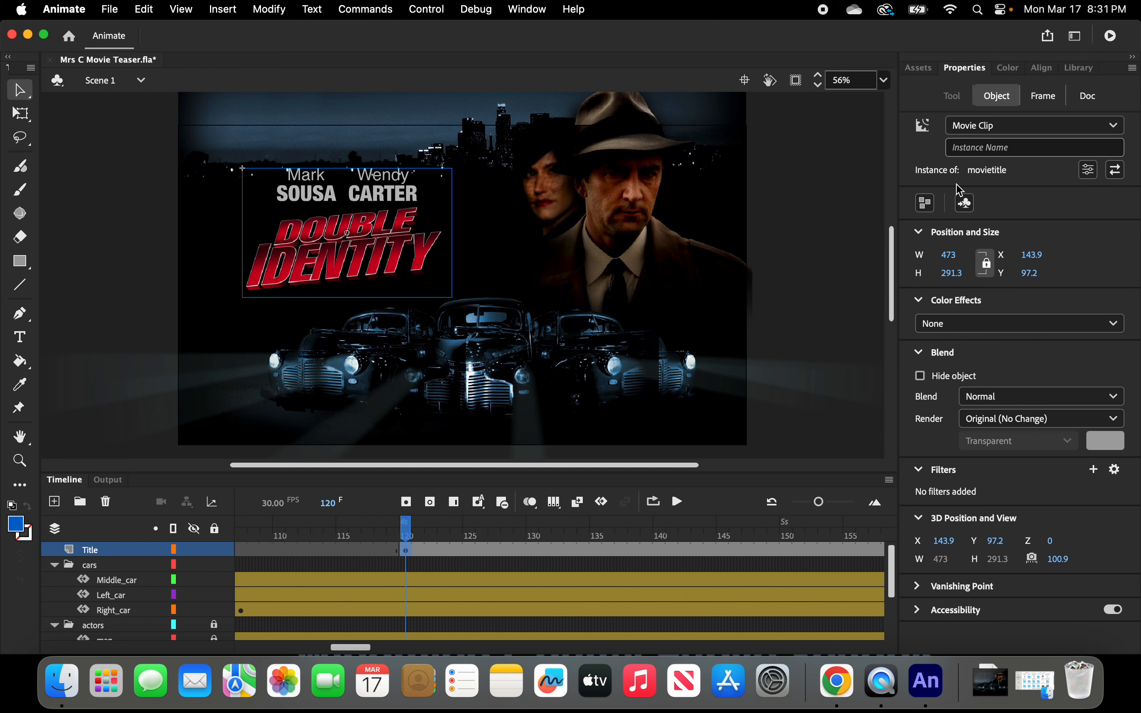
Position the movietitle instance at X 180 and Y 90.
left_click(1032, 255)
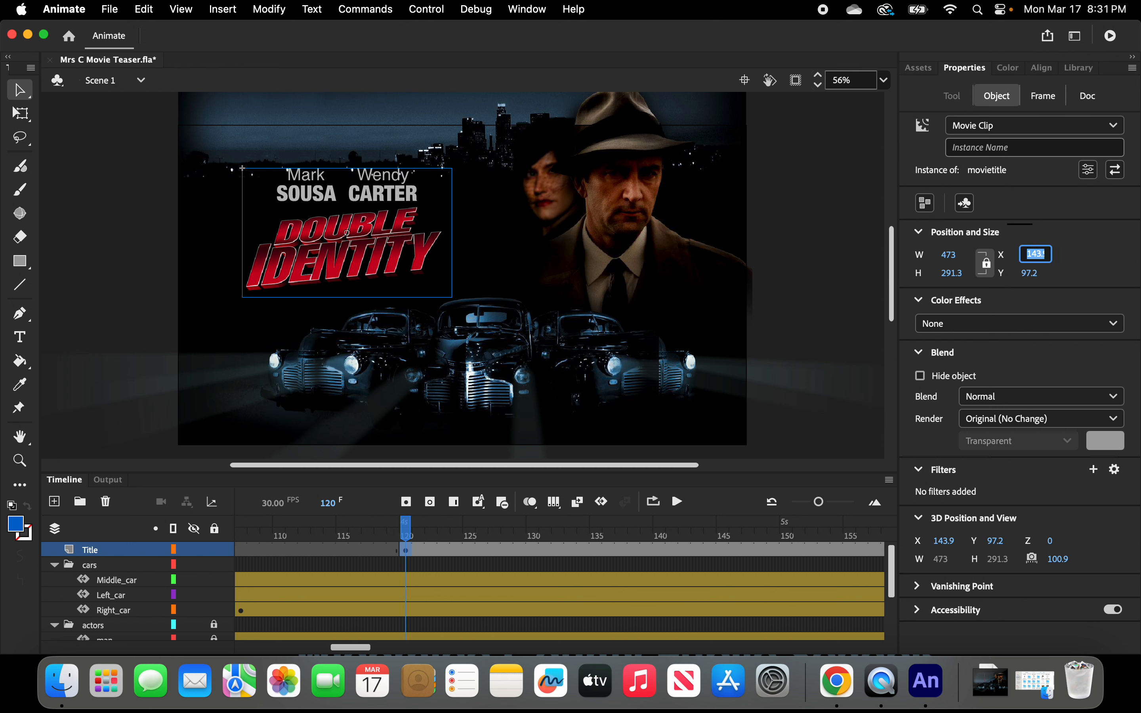
type("180")
key("Return")
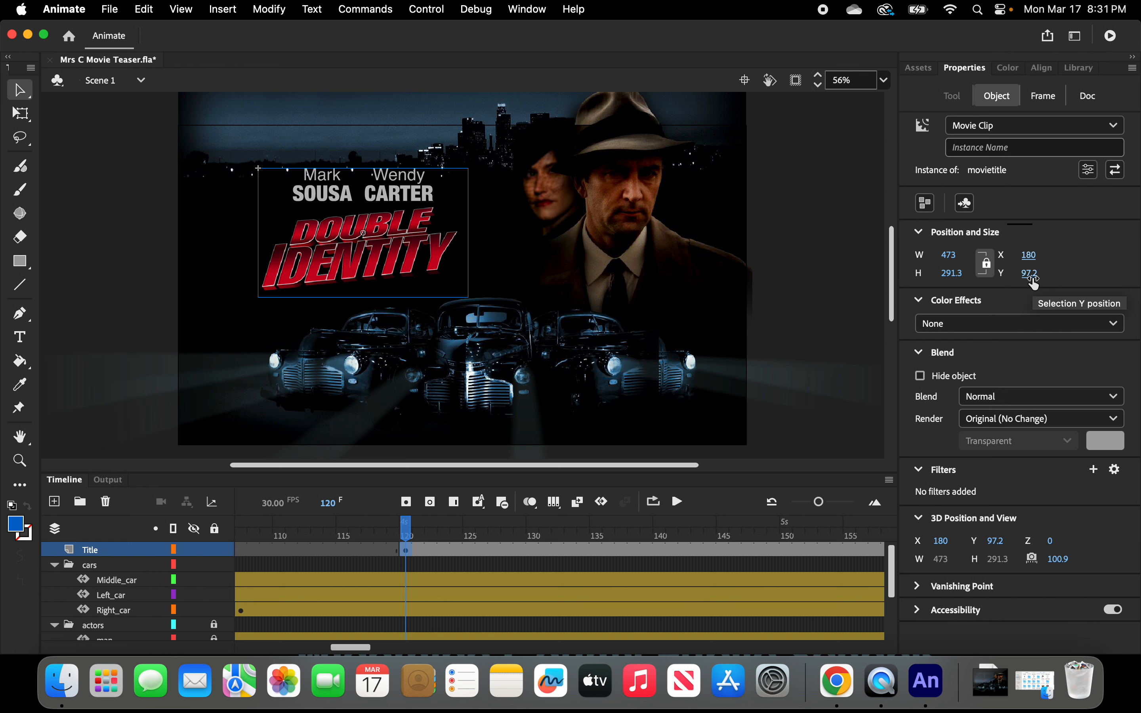
left_click(1032, 278)
type("90")
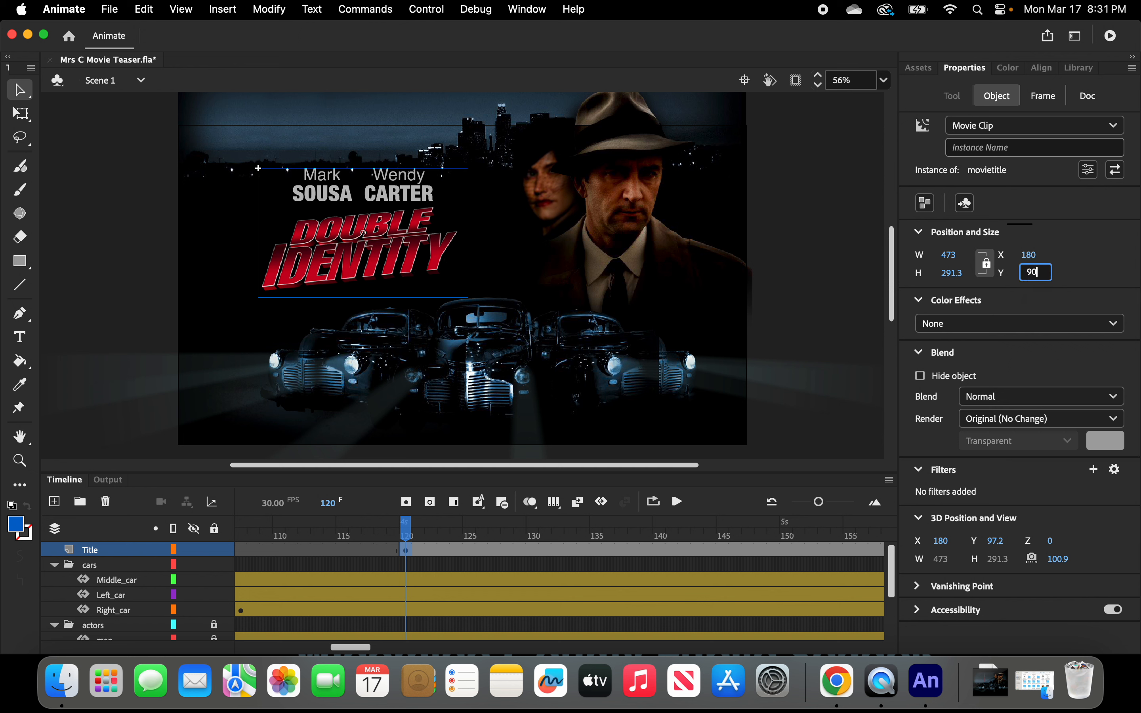
key("Return")
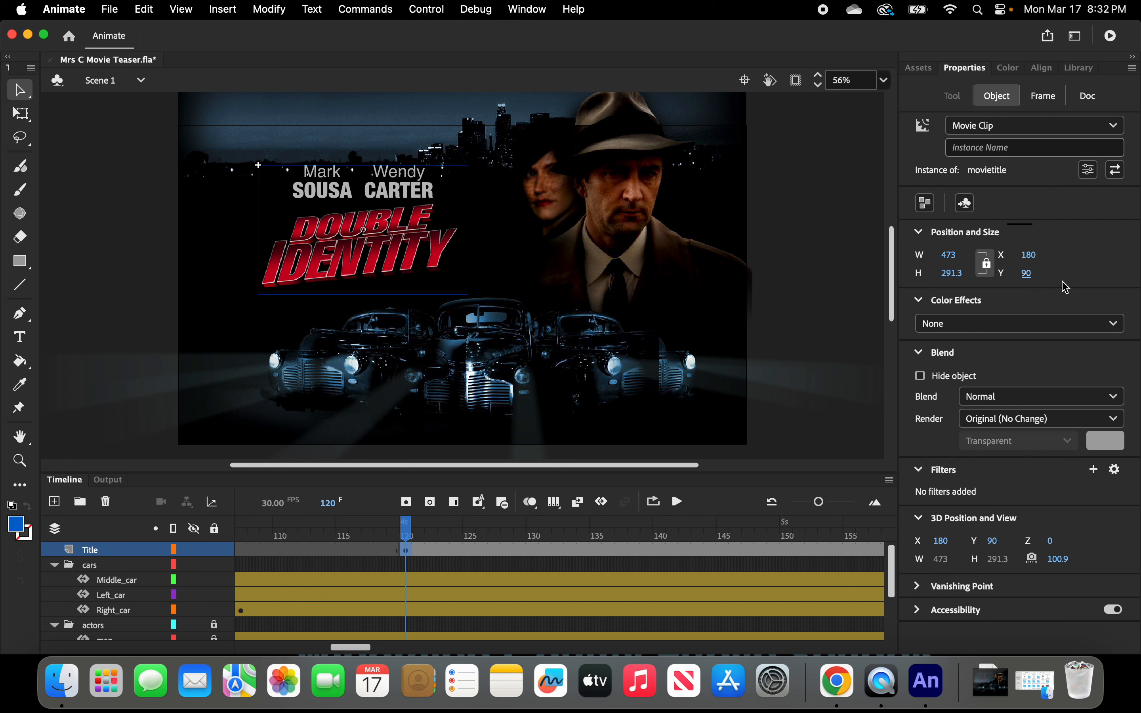
Scale the title proportionally to a width of 500, then deselect it.
left_click(951, 258)
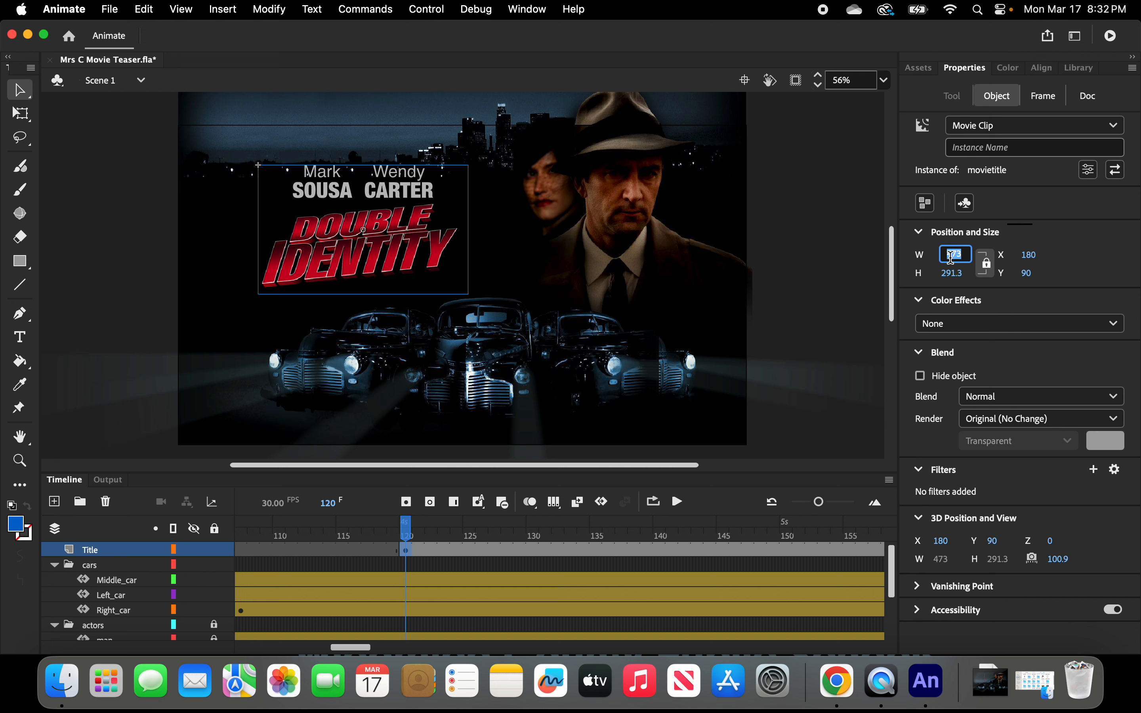
type("500")
key("Return")
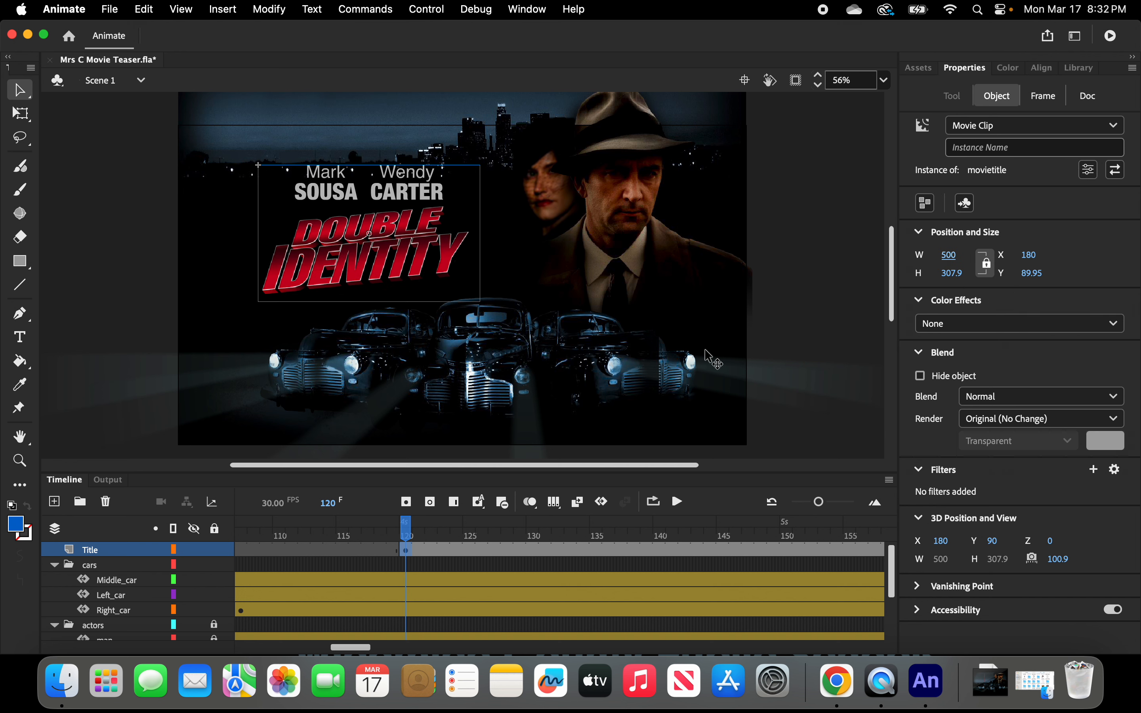
left_click(809, 321)
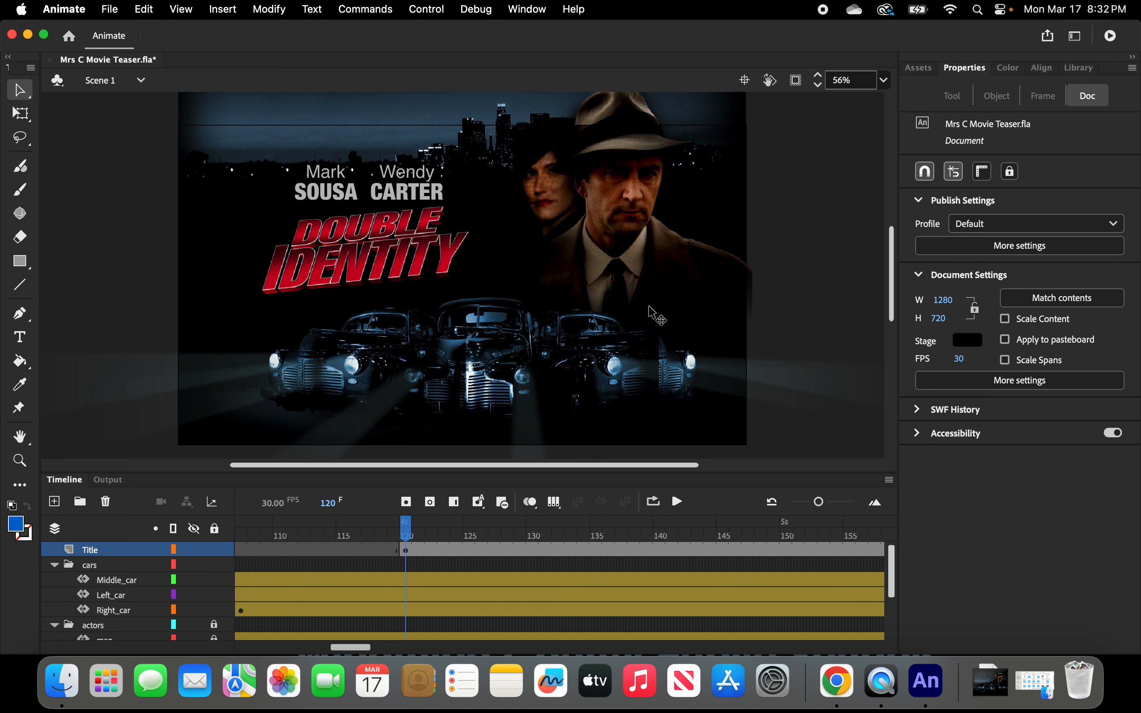
Go to frame 140 on the Title layer and add the 3D Rotation Tool to the toolbar from the drag-and-drop tools panel.
left_click_drag(405, 527, 436, 536)
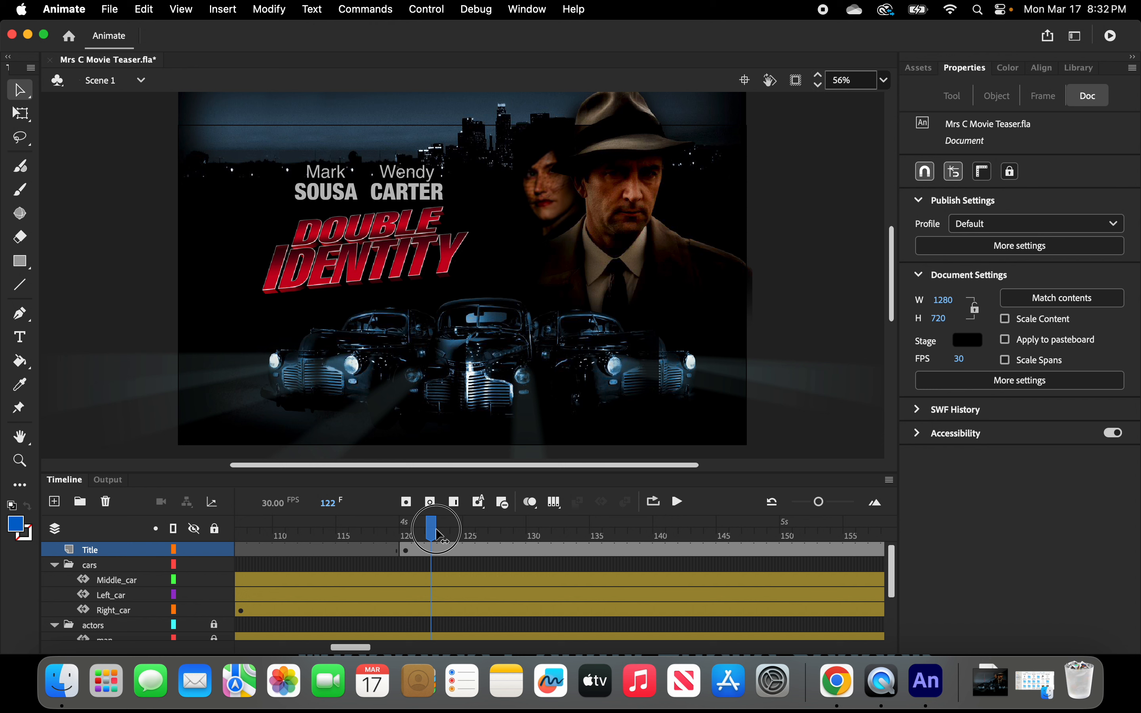
left_click_drag(438, 536, 664, 534)
left_click(662, 551)
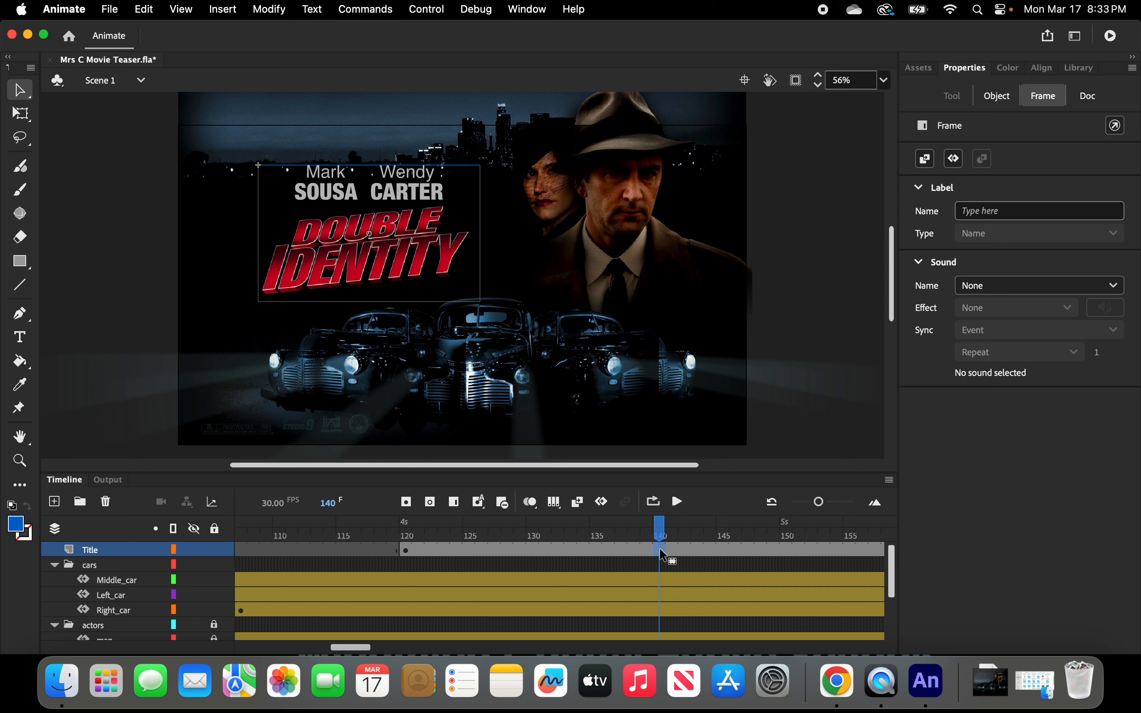
left_click(22, 215)
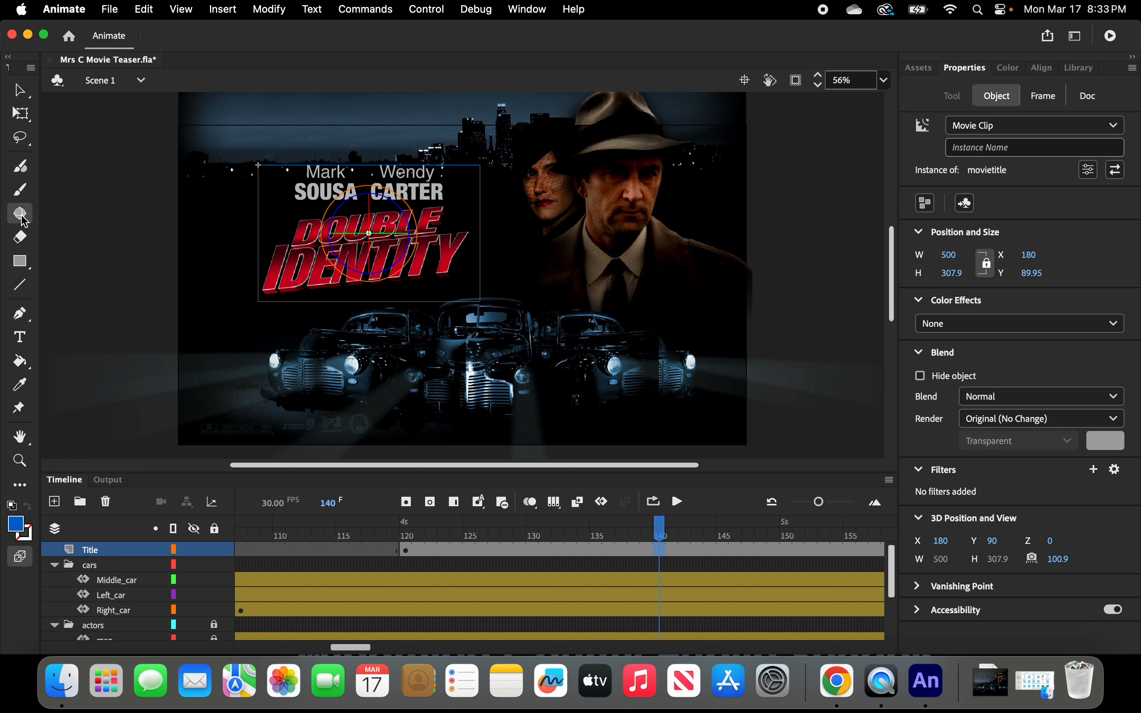
left_click(27, 490)
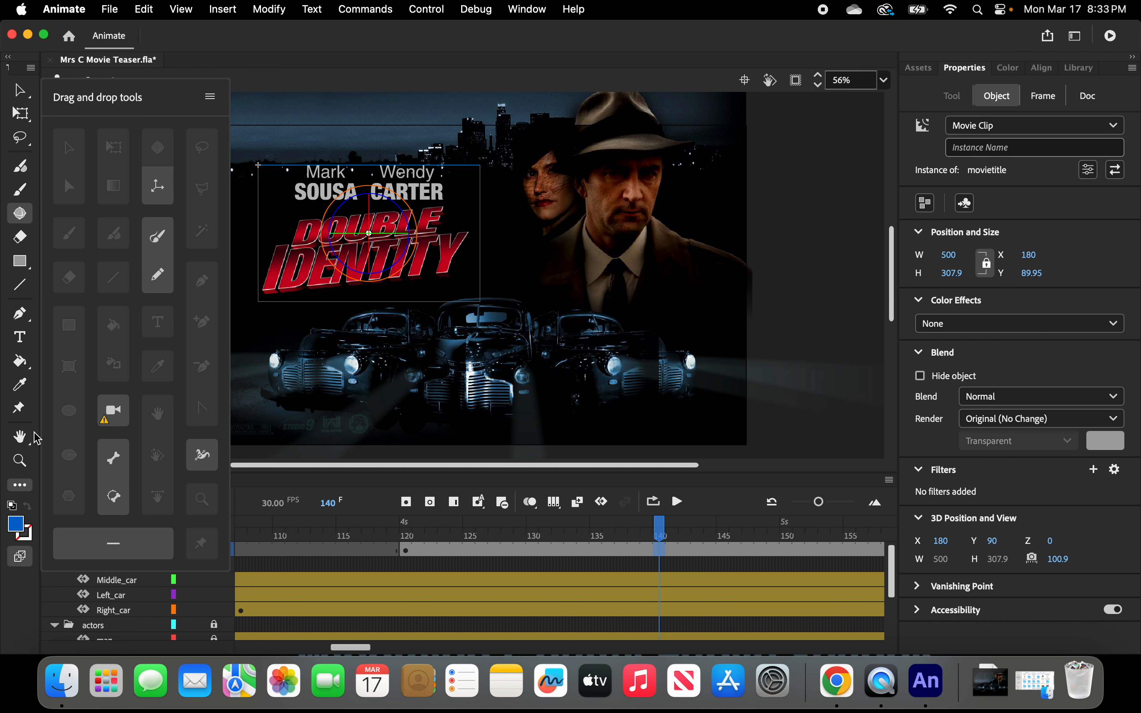
left_click(211, 97)
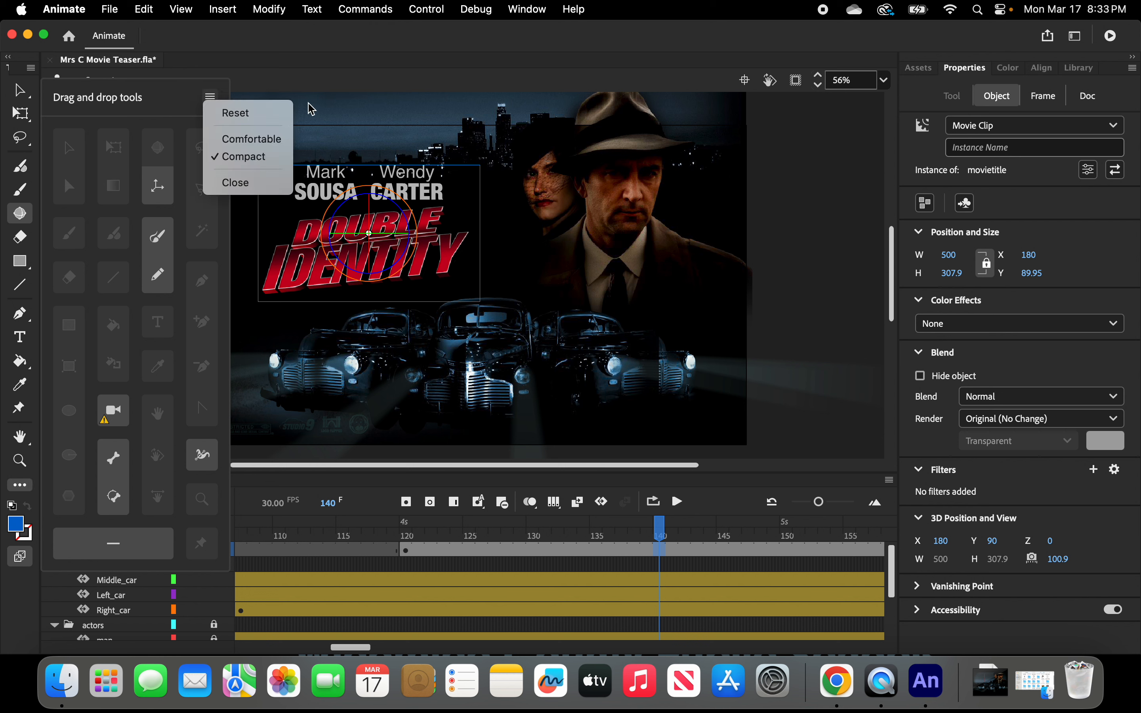
left_click(316, 109)
left_click(211, 97)
left_click(249, 119)
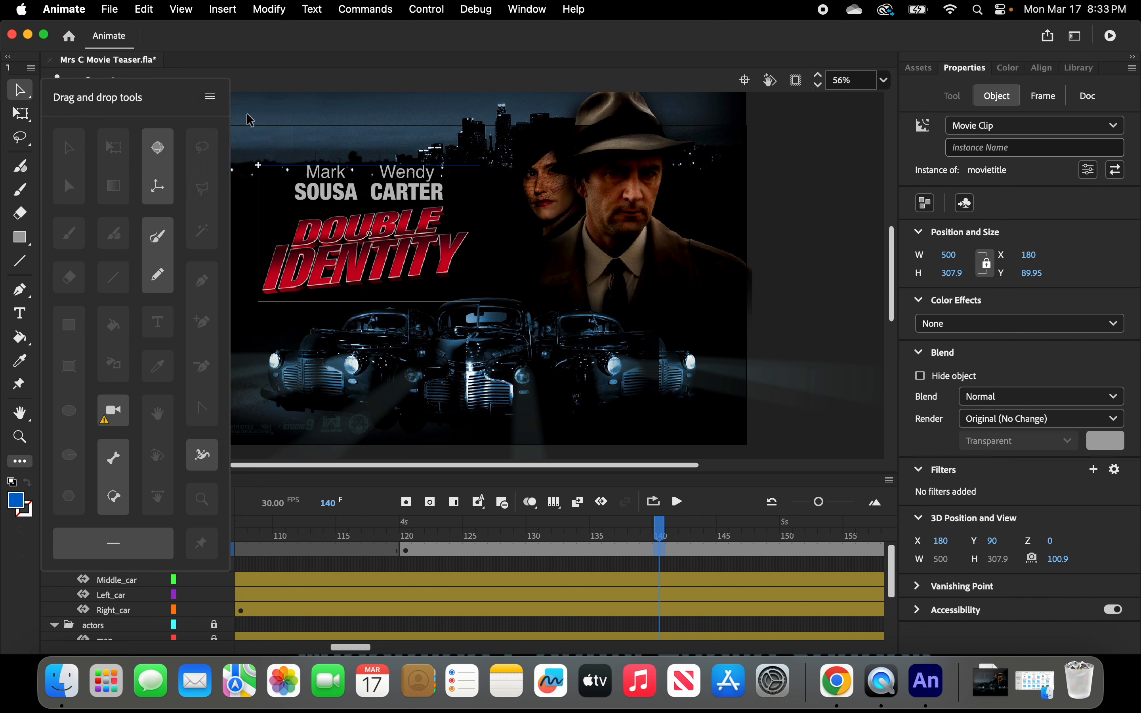
left_click_drag(157, 150, 22, 188)
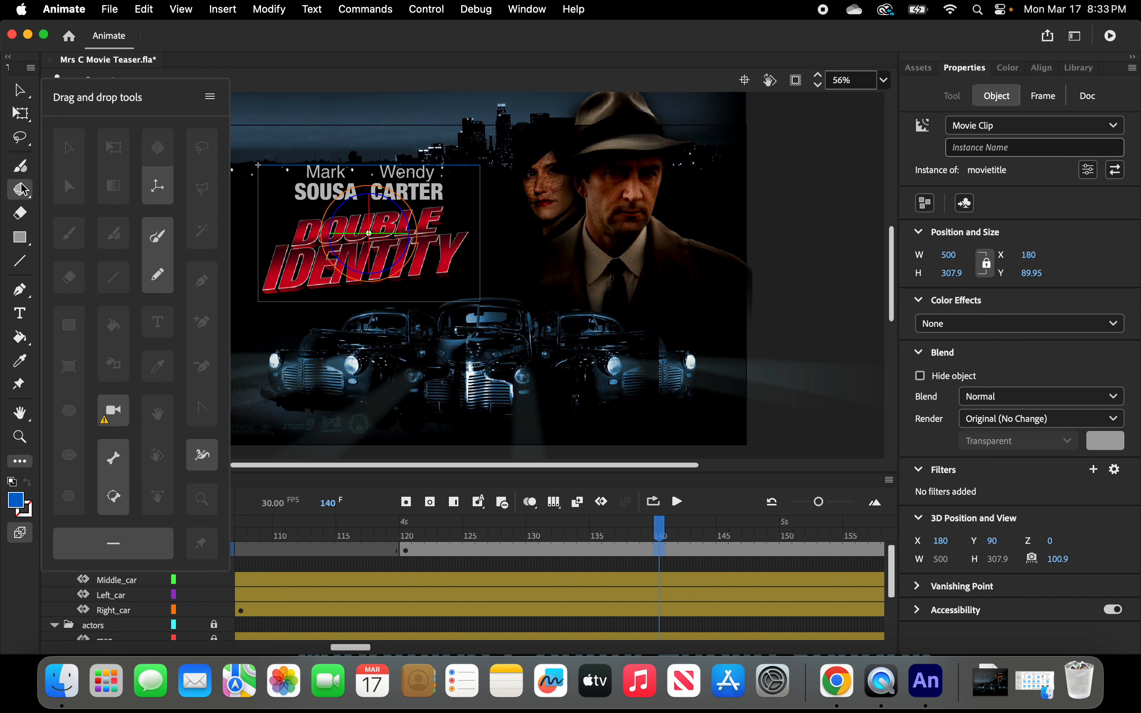
left_click(273, 94)
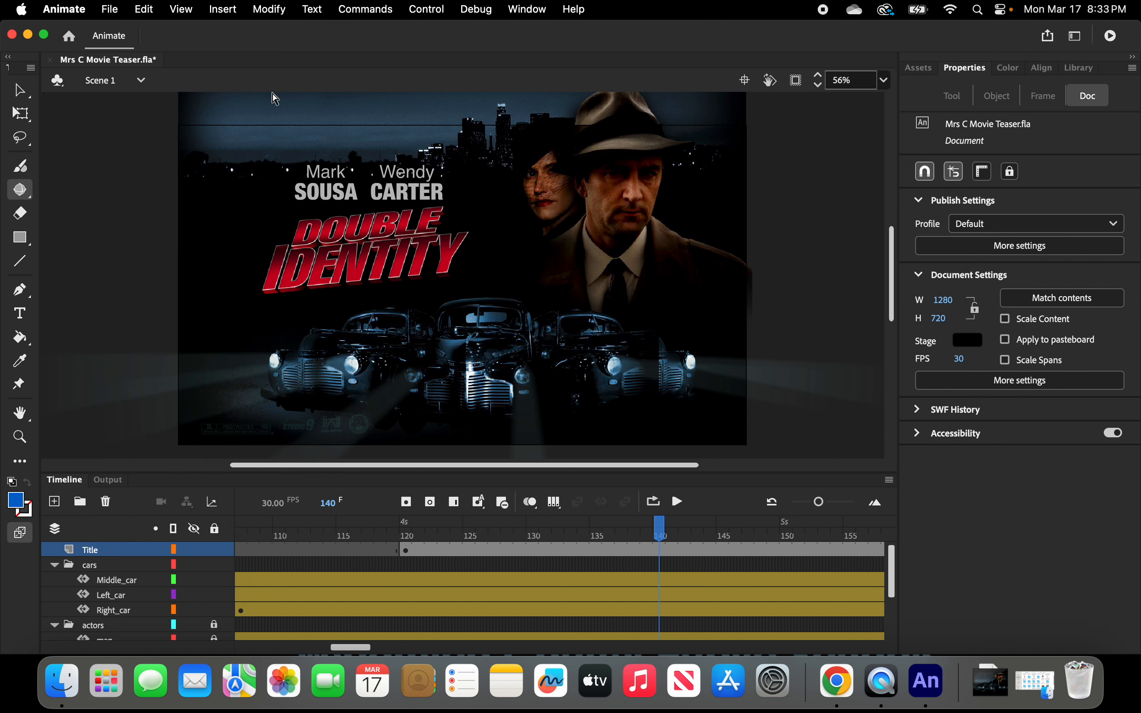
left_click(24, 197)
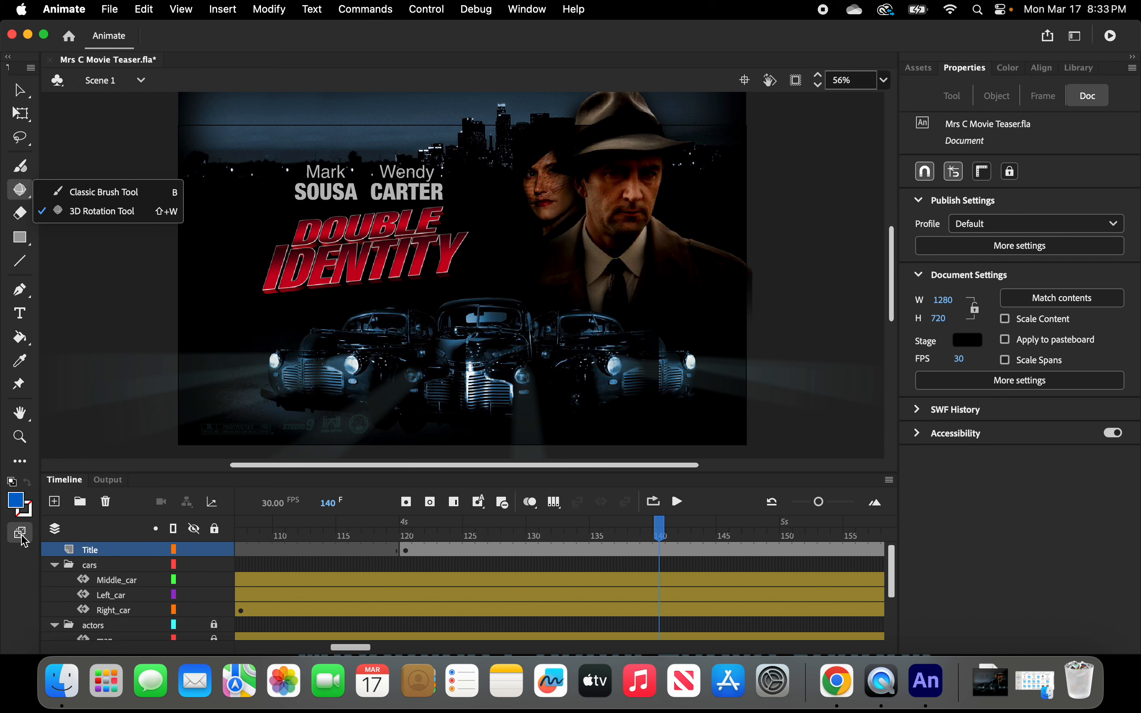
left_click(19, 572)
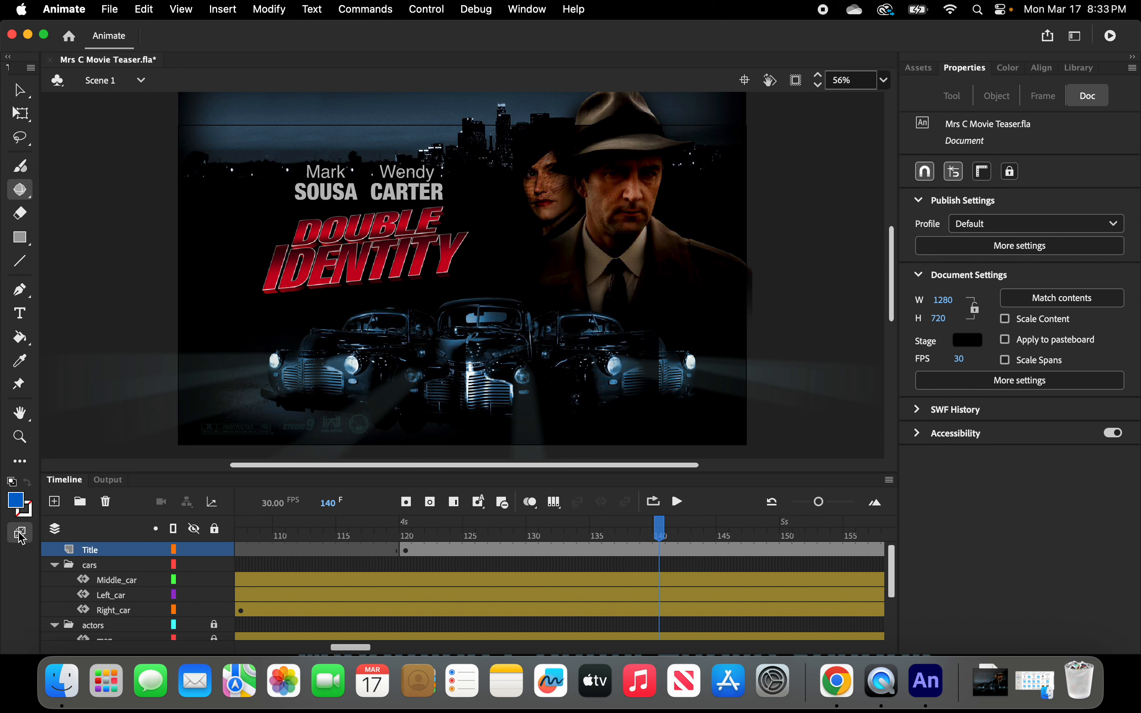
left_click(19, 533)
Try rotating the title in 3D at frame 140 without a tween, scrub back to frame 120, and undo the changes.
left_click(659, 550)
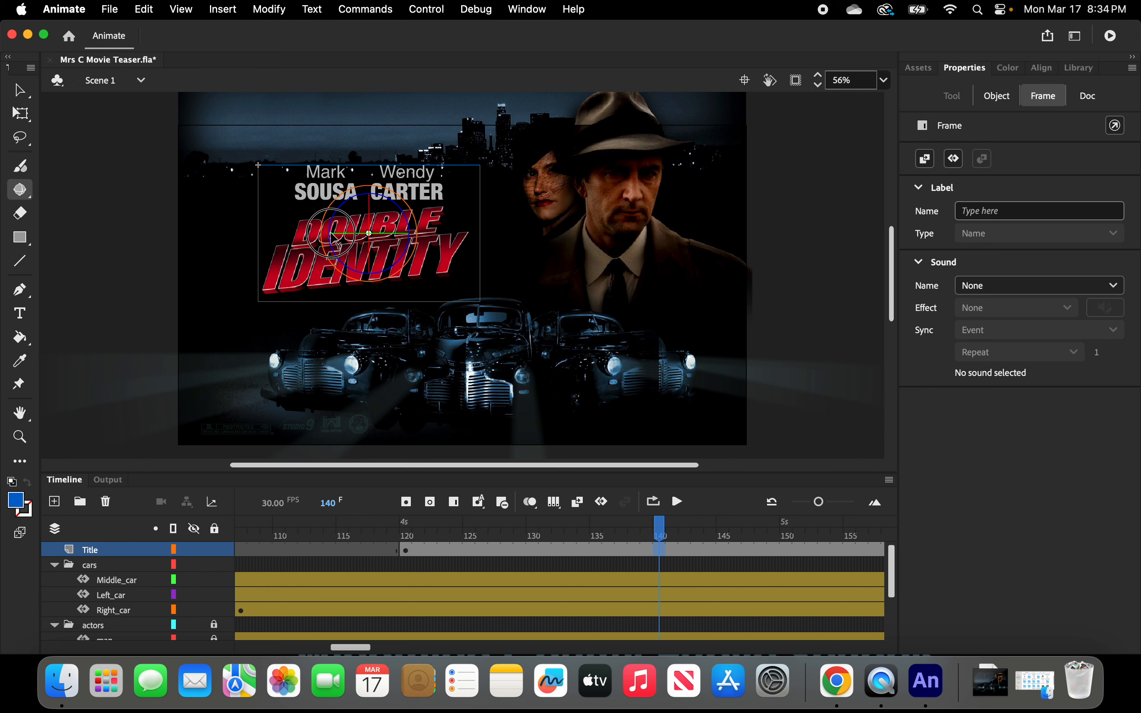
left_click_drag(337, 243, 335, 219)
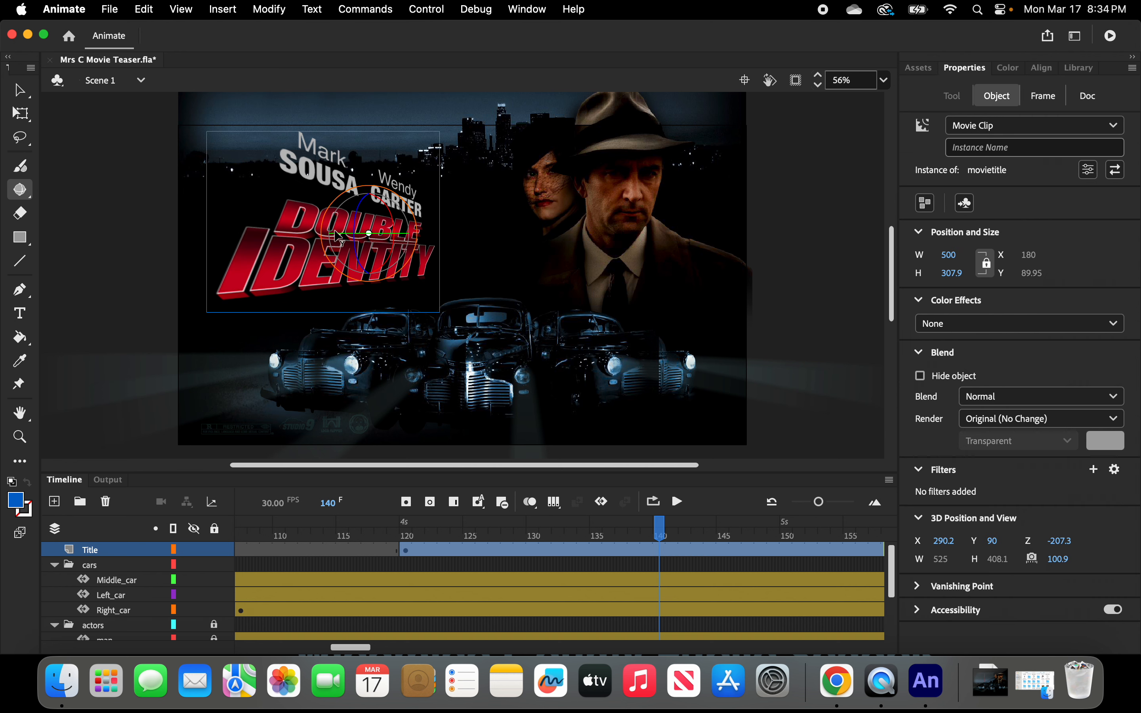
key("super+z")
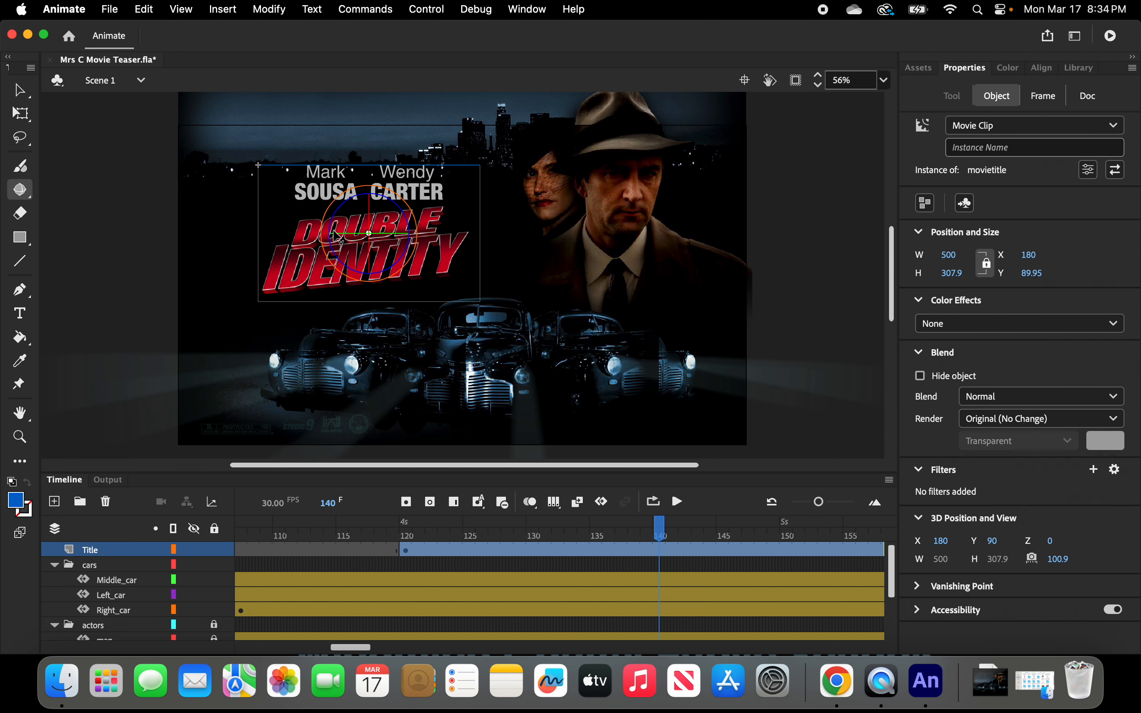
left_click_drag(334, 231, 335, 226)
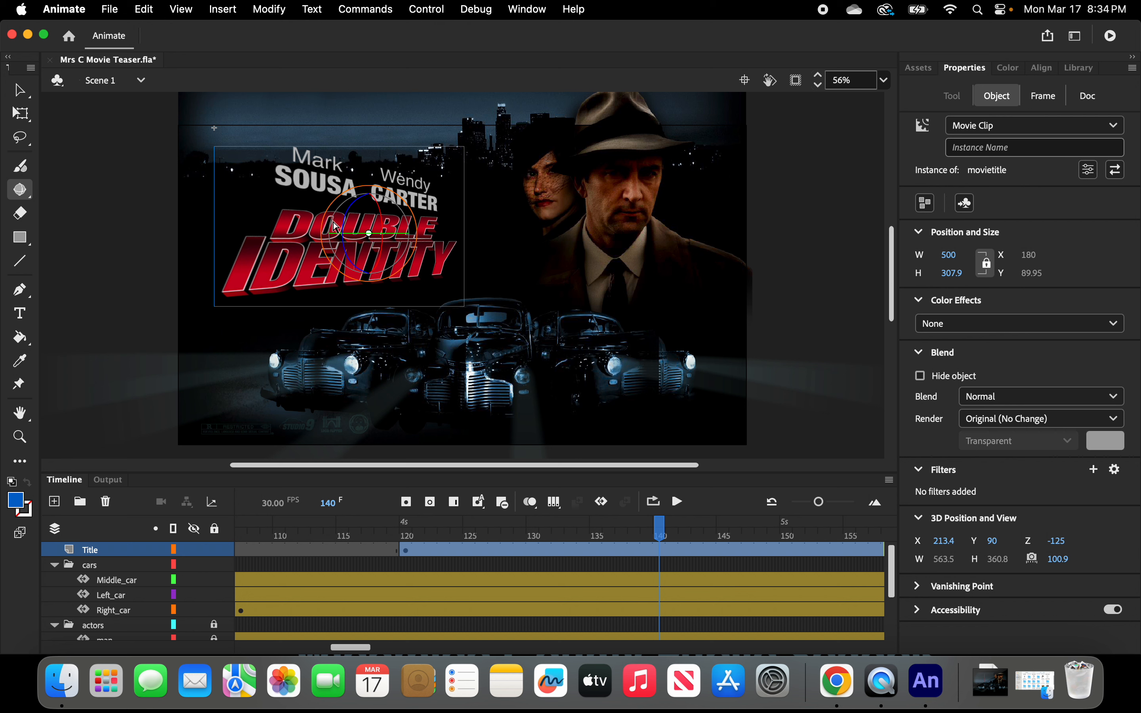
left_click(659, 550)
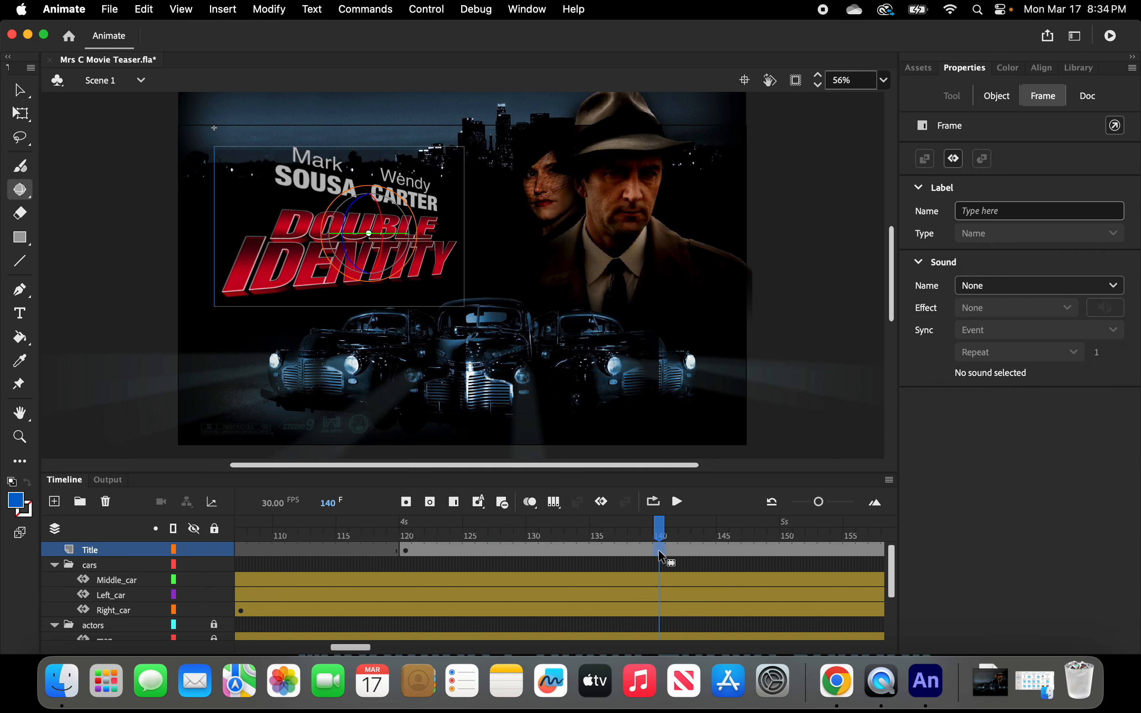
left_click(662, 535)
left_click_drag(662, 534, 410, 539)
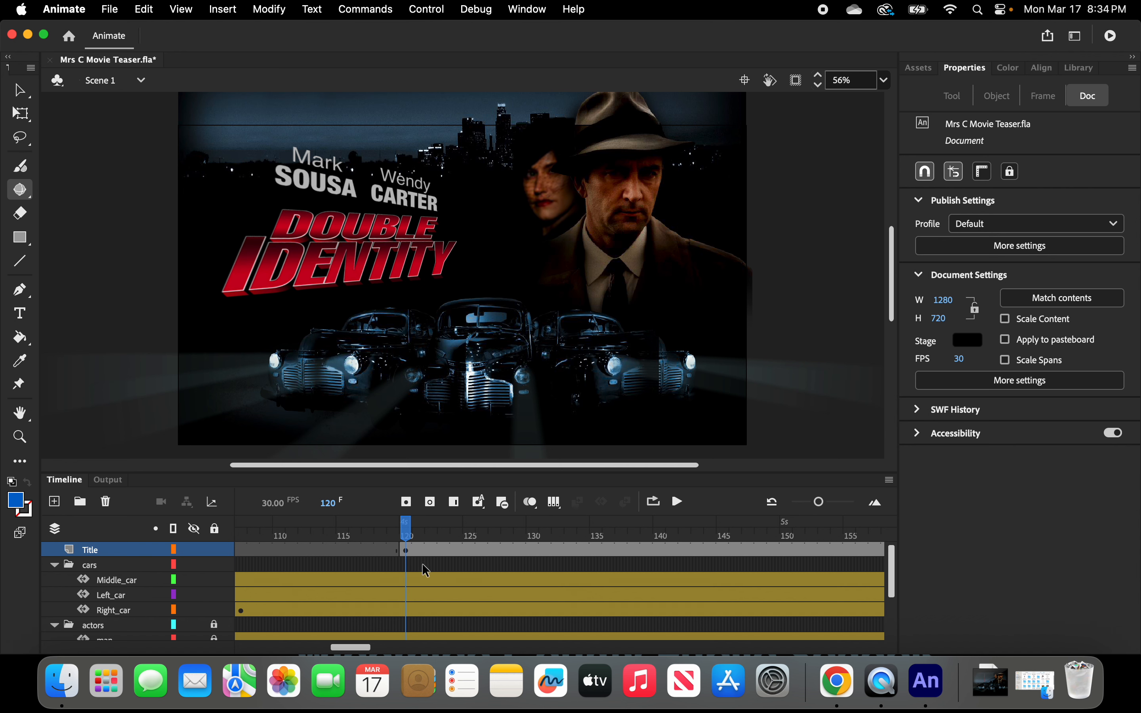
key("Return")
key("super+z")
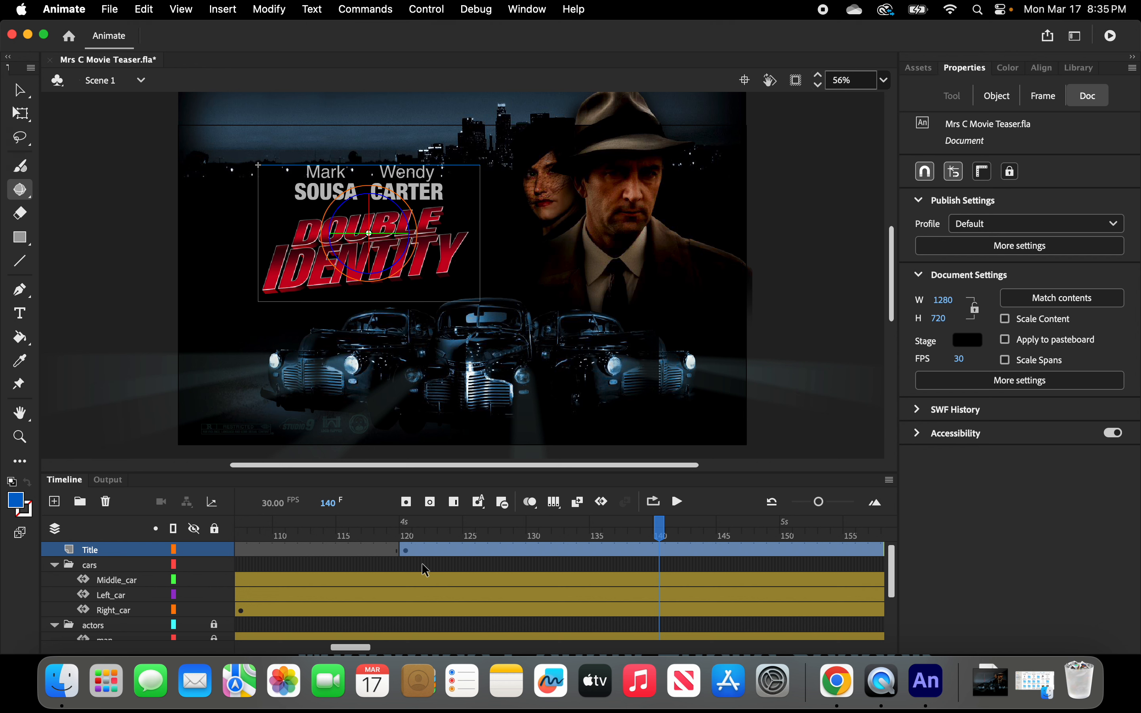
key("super+z")
Create a motion tween on the Title layer starting at frame 120.
left_click(406, 549)
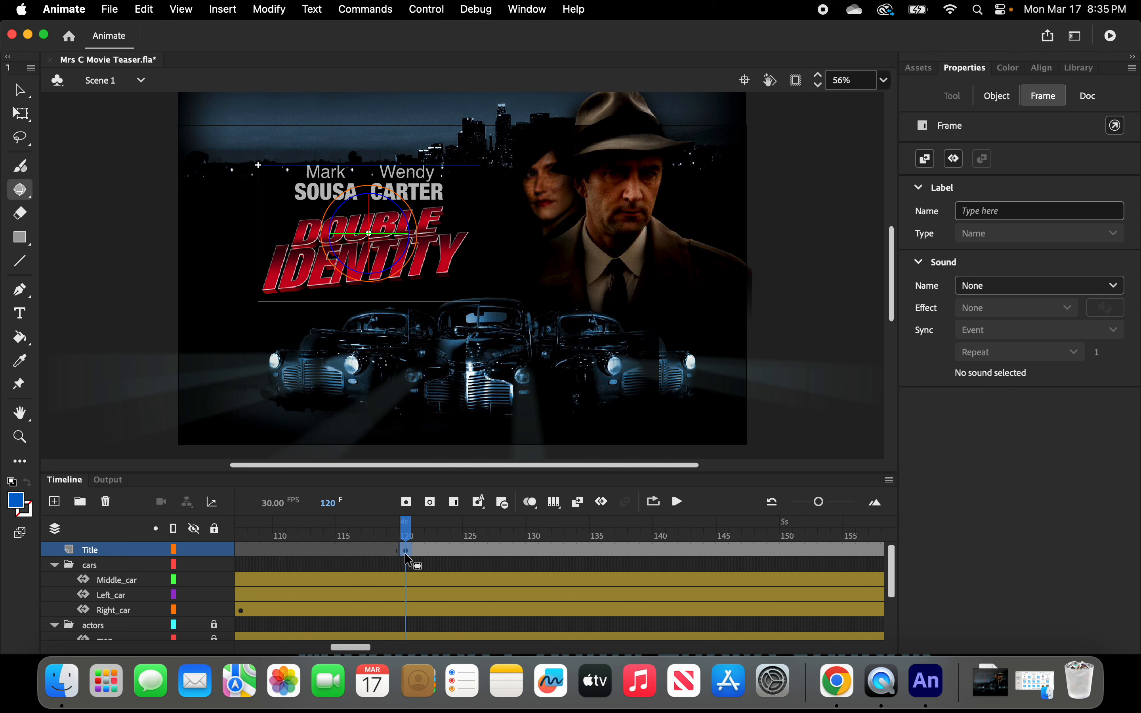
left_click(602, 502)
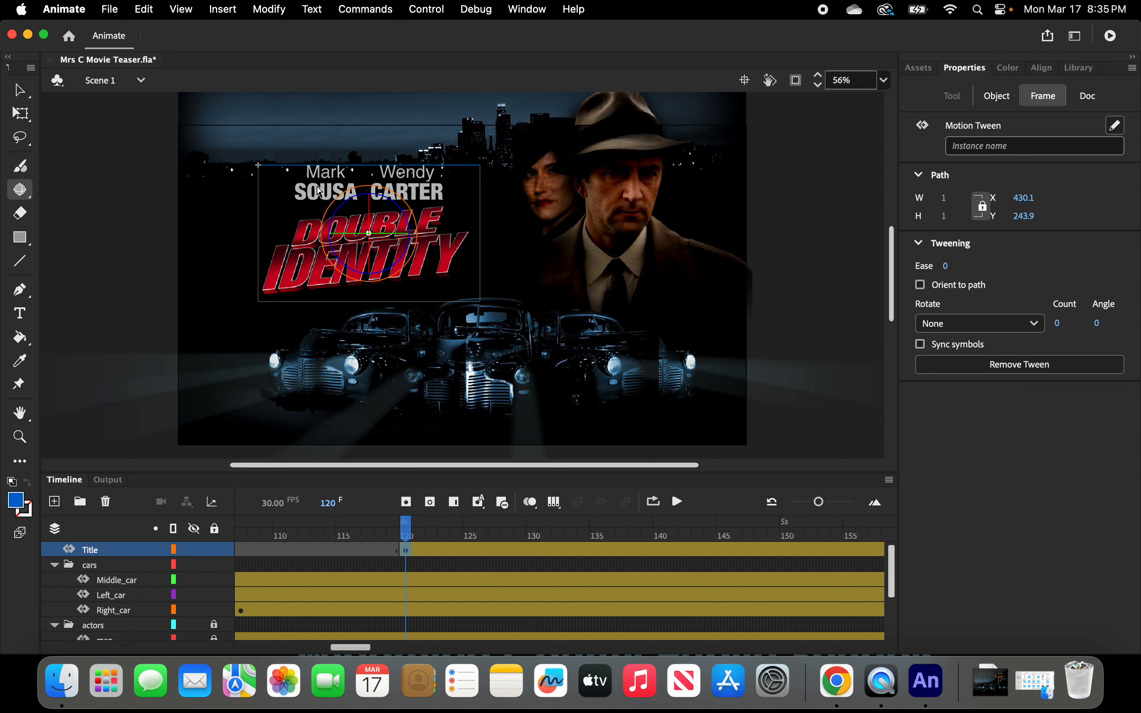
Try tilting the title in 3D at frame 120, then undo it.
left_click(337, 244)
left_click_drag(337, 244, 334, 225)
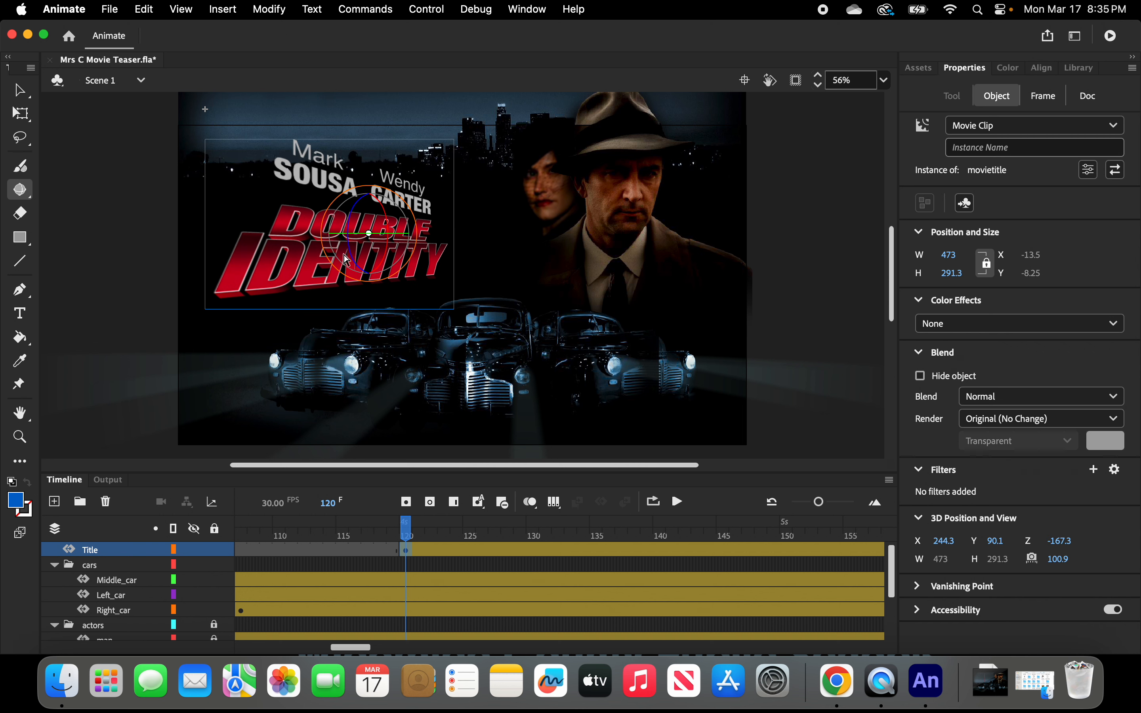
key("super+z")
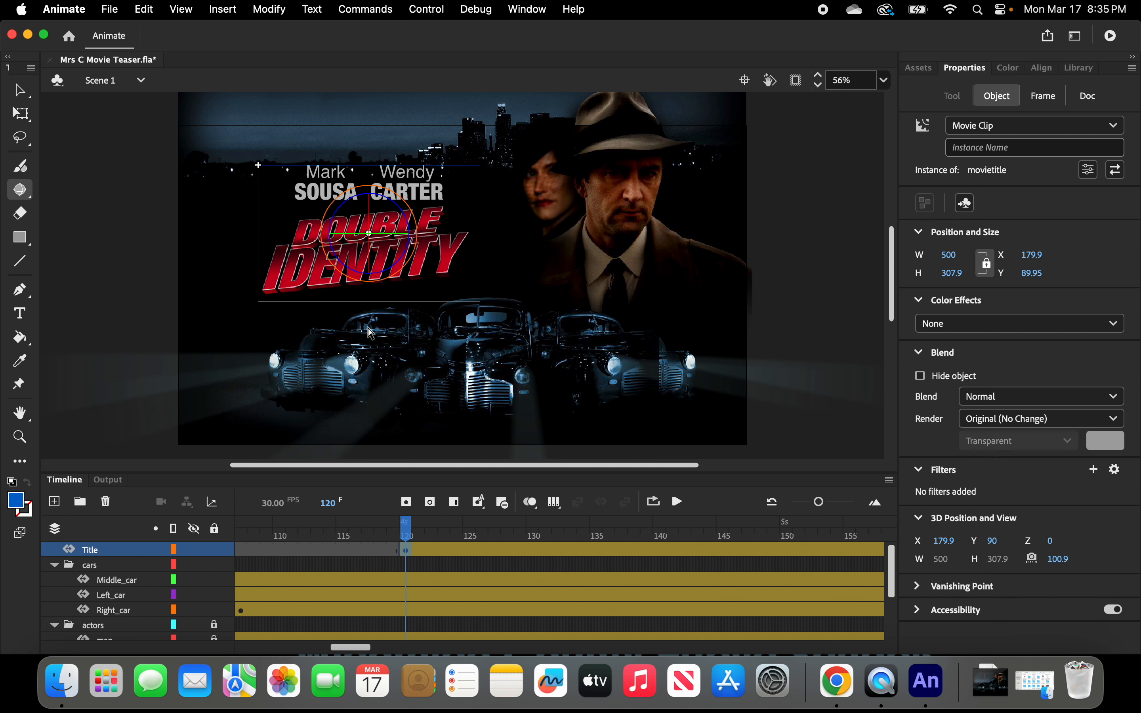
At frame 140, rotate the title in 3D to tilt it back and add a tween keyframe.
left_click(663, 557)
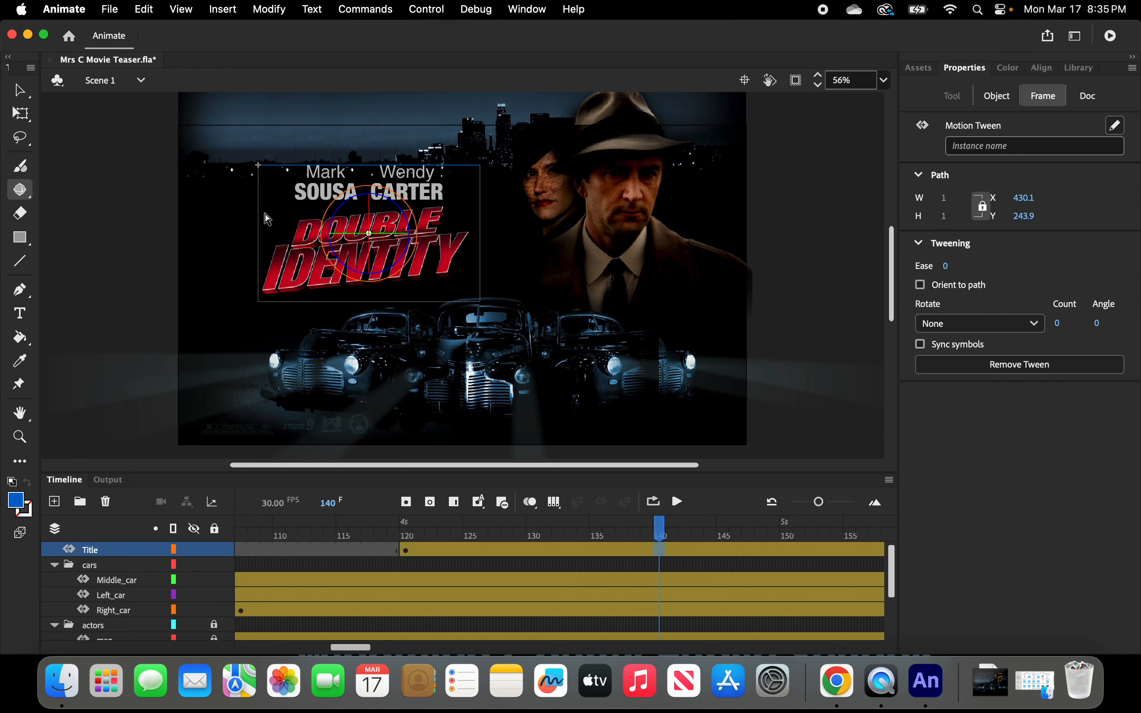
left_click_drag(338, 245, 332, 222)
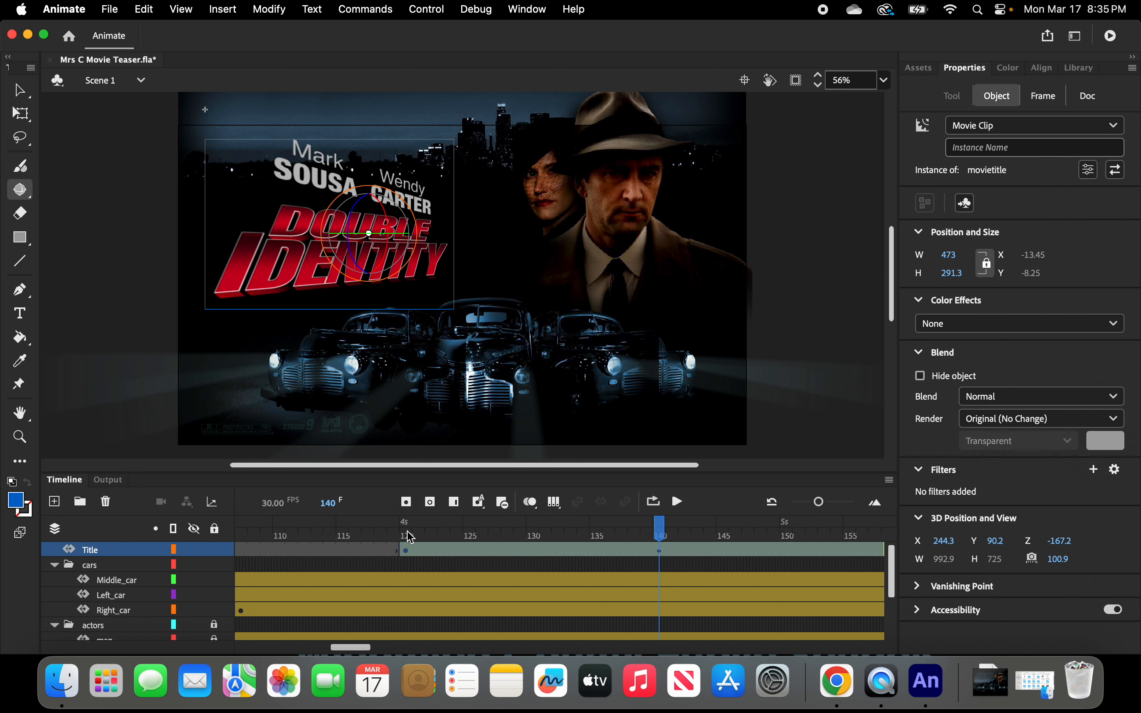
At frame 120, tilt the title in 3D so it leans away, then scrub the tween toward frame 135.
left_click(406, 551)
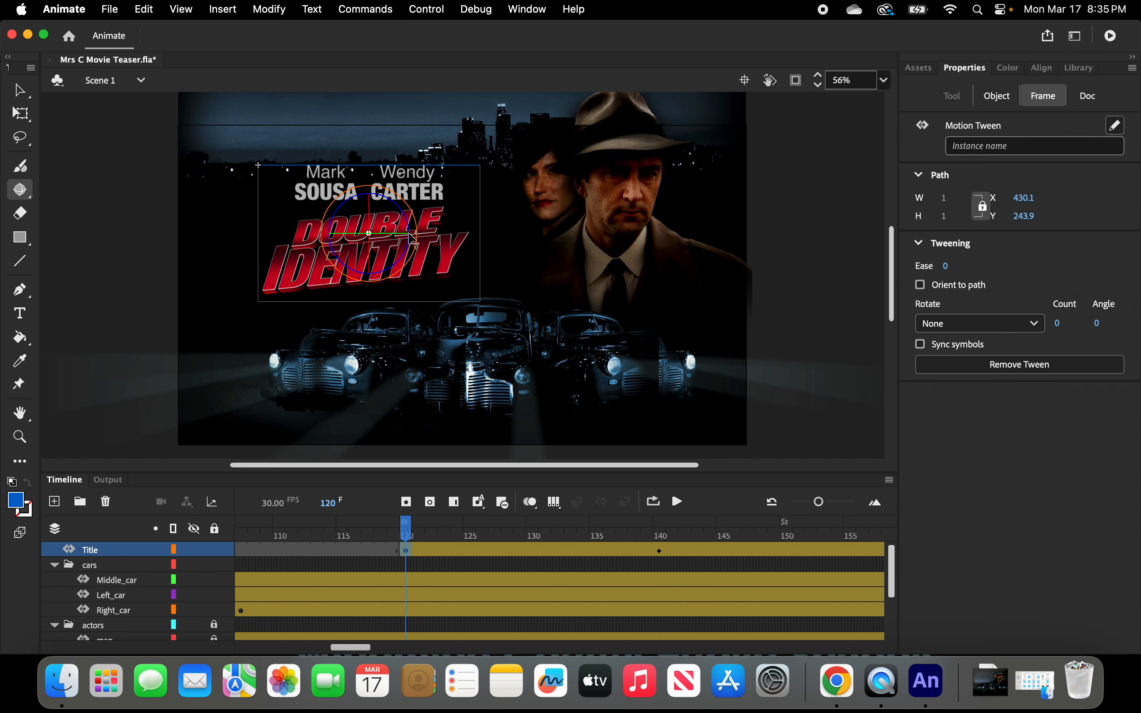
left_click_drag(413, 238, 411, 226)
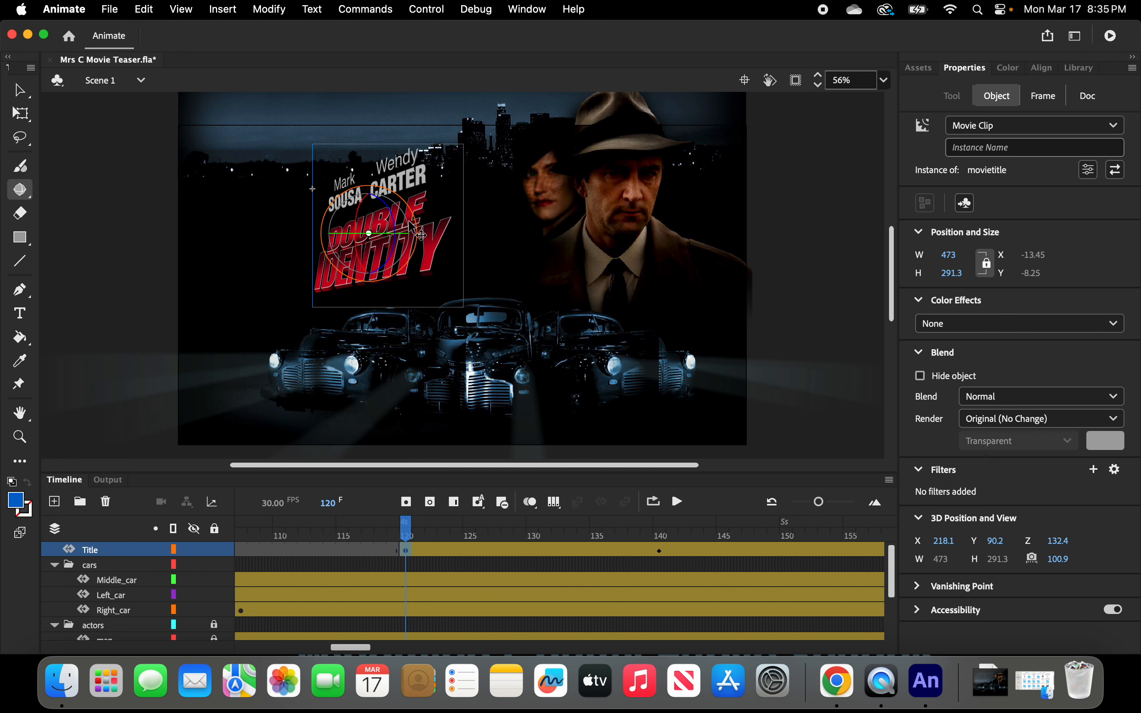
key("super+z")
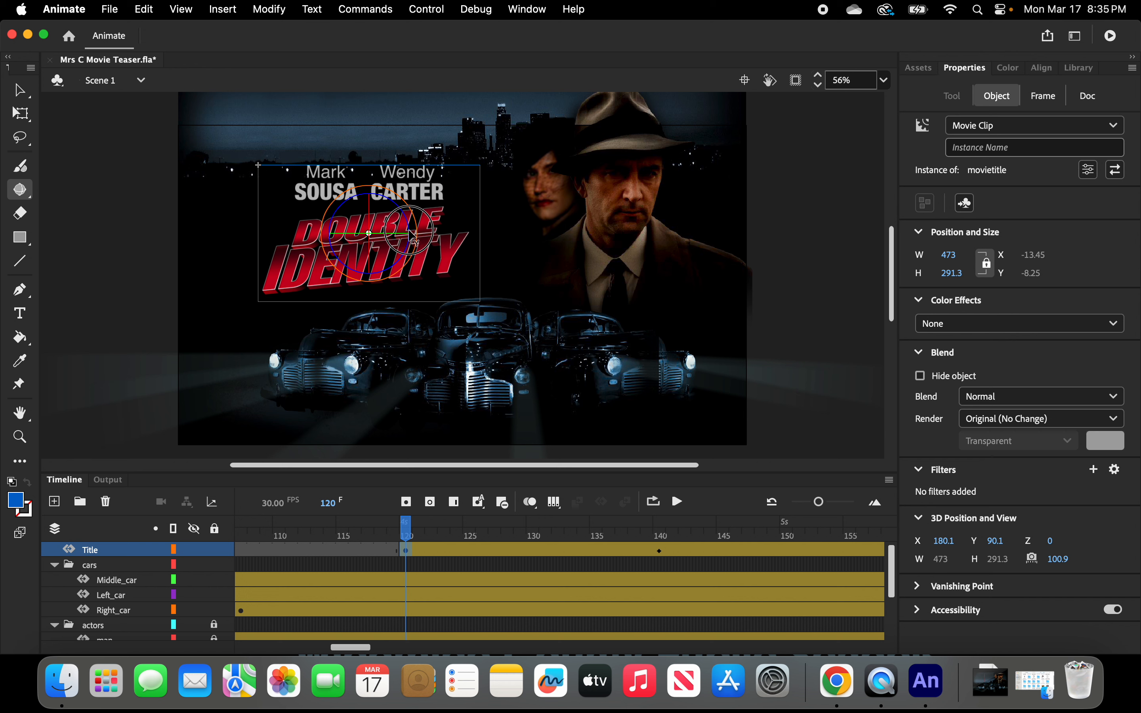
left_click_drag(413, 233, 412, 230)
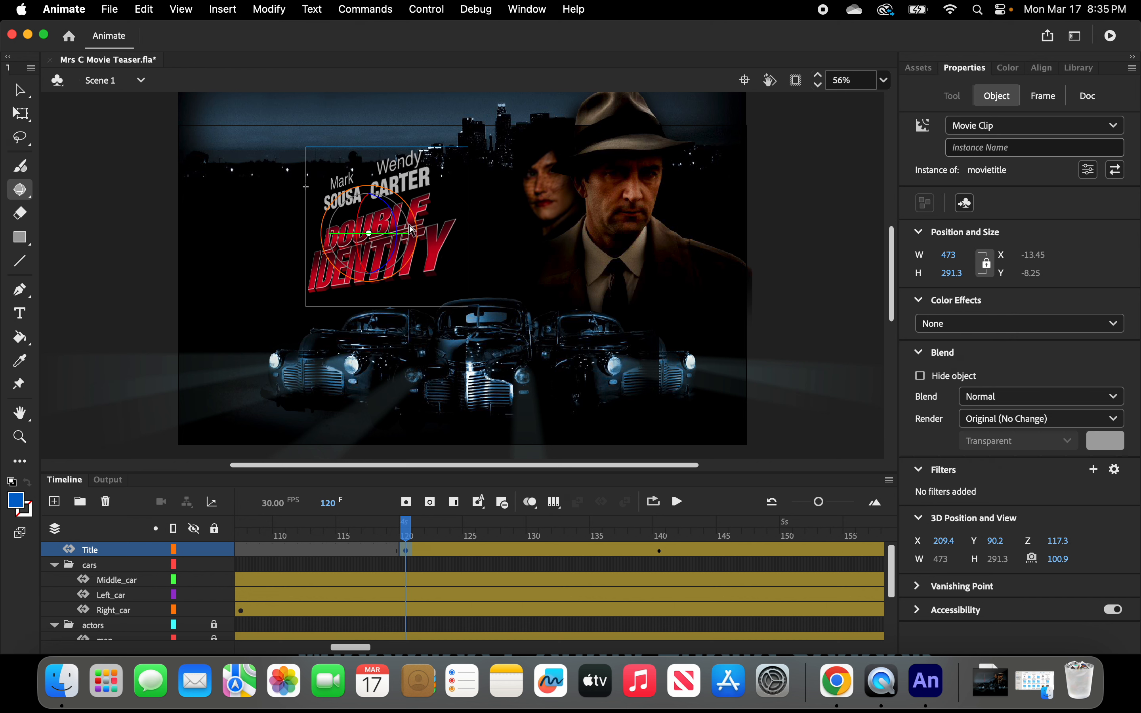
left_click(408, 532)
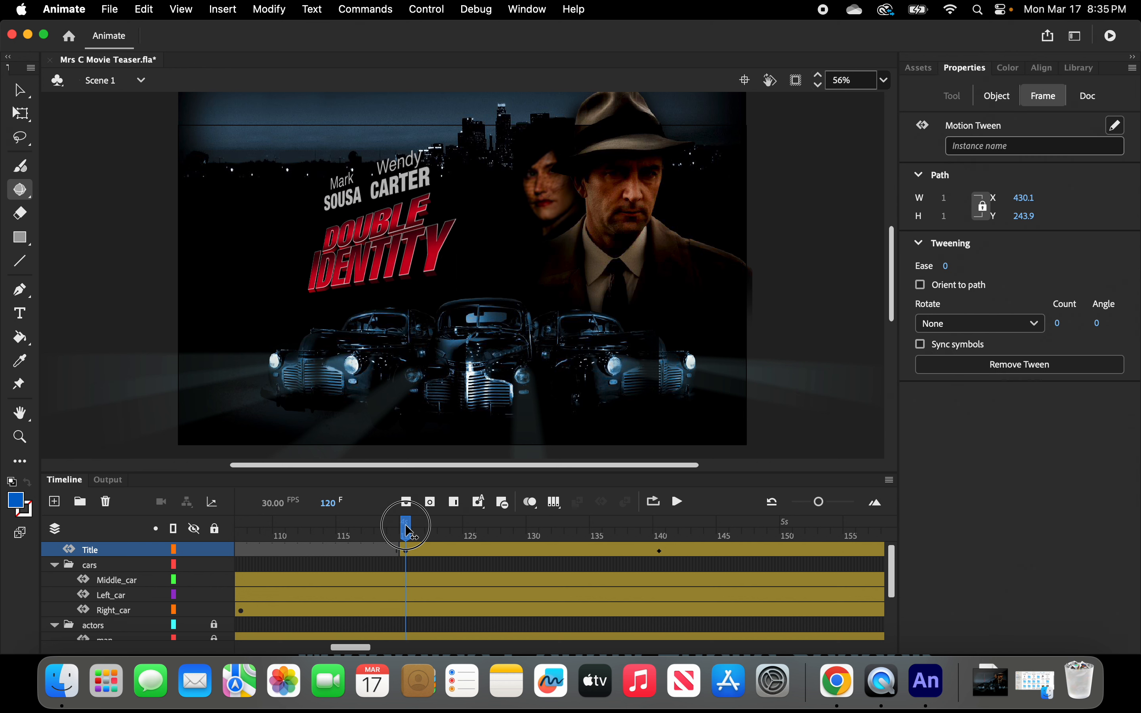
left_click_drag(408, 532, 596, 547)
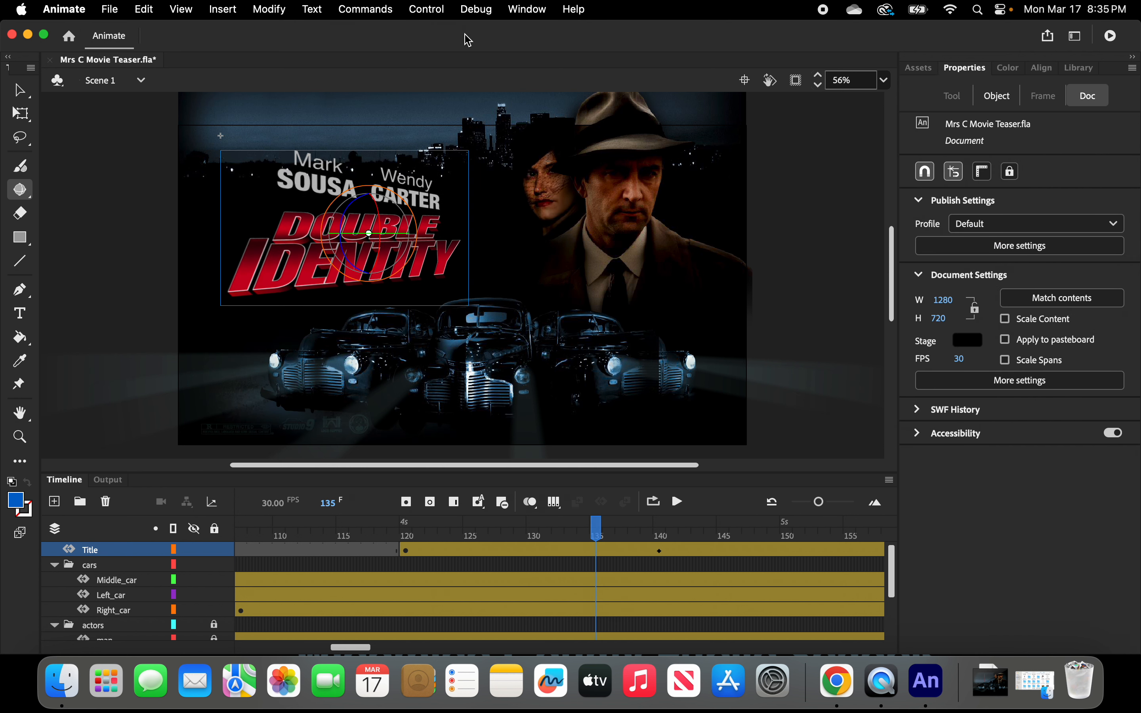
Play the animation on the stage, then test the movie in a preview window and close it.
left_click(426, 9)
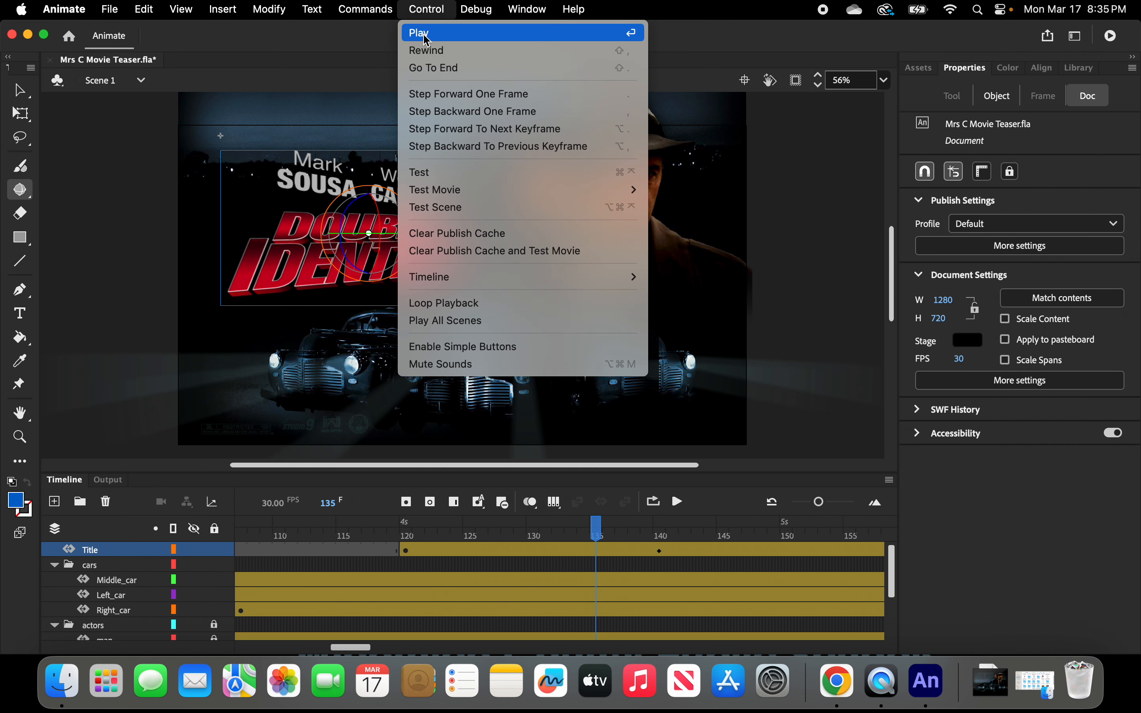
left_click(427, 33)
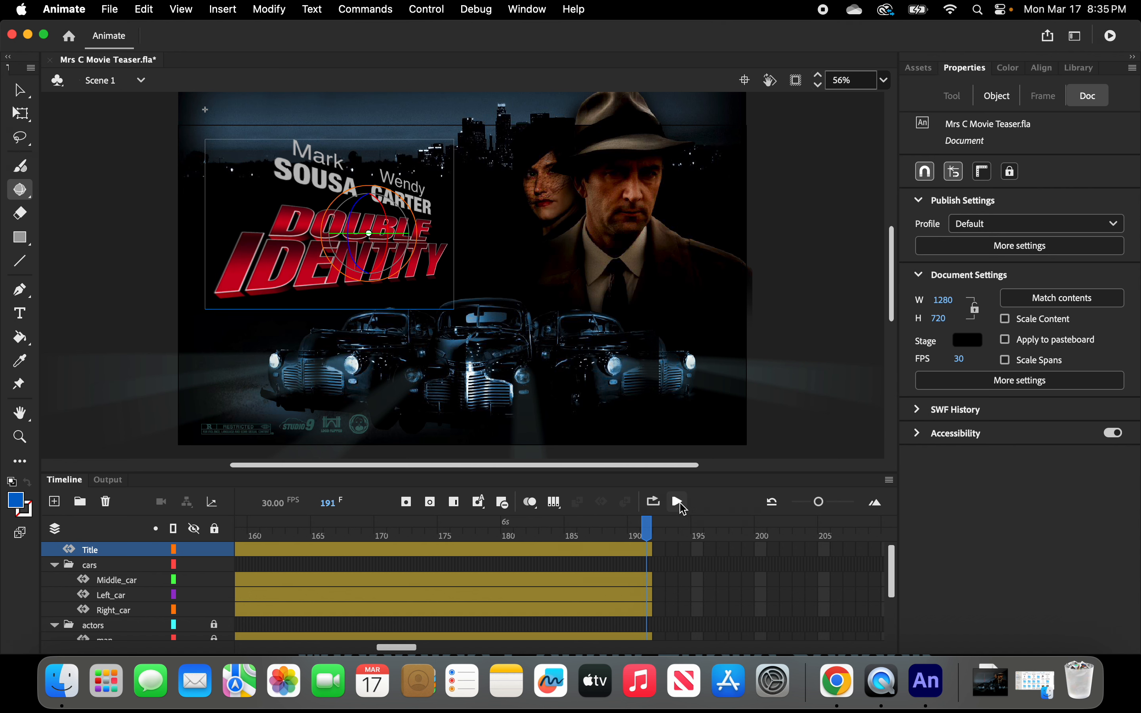
left_click(426, 10)
mouse_move(448, 200)
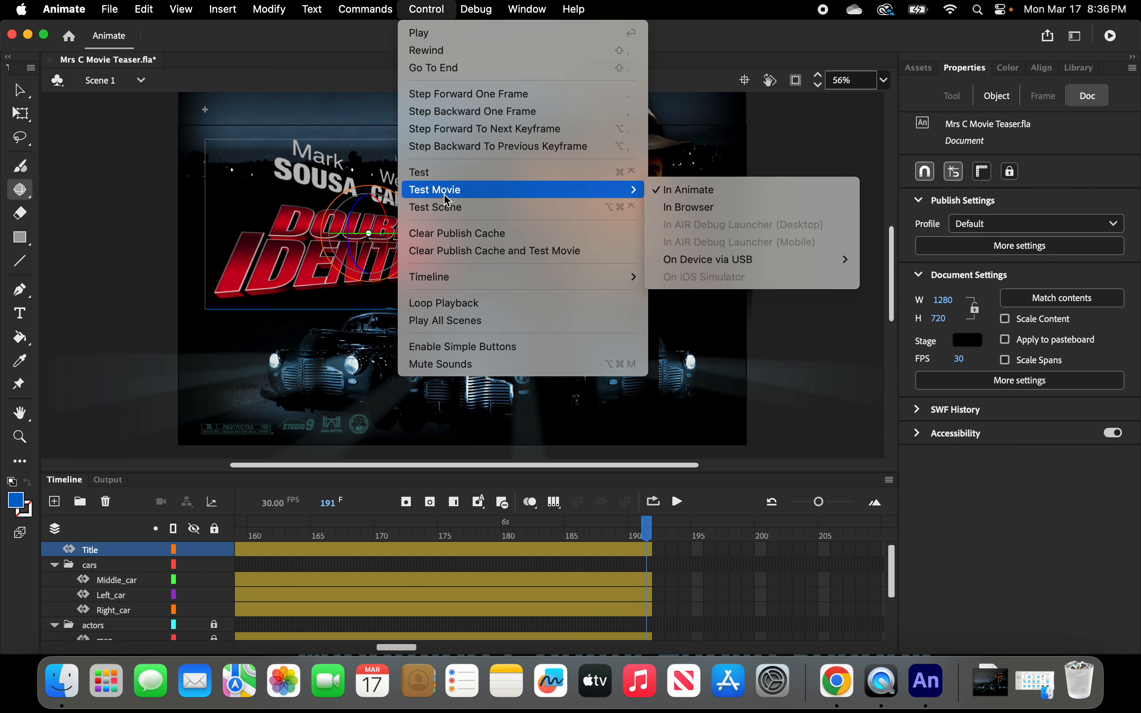
left_click(420, 173)
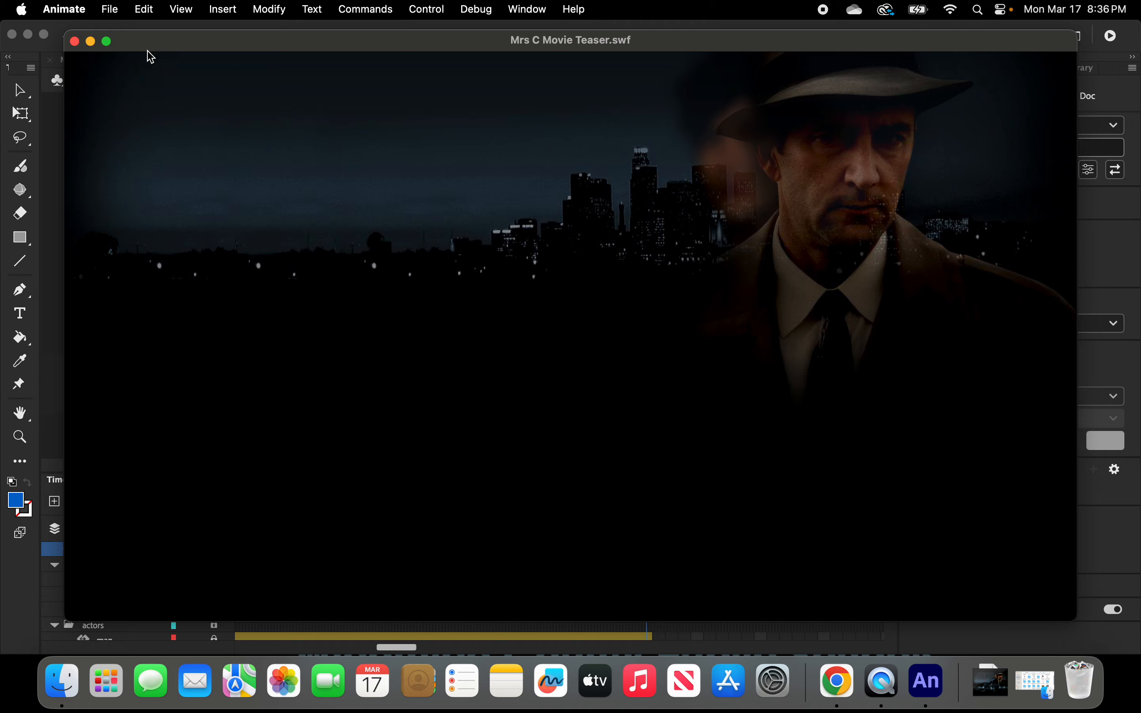
left_click(75, 42)
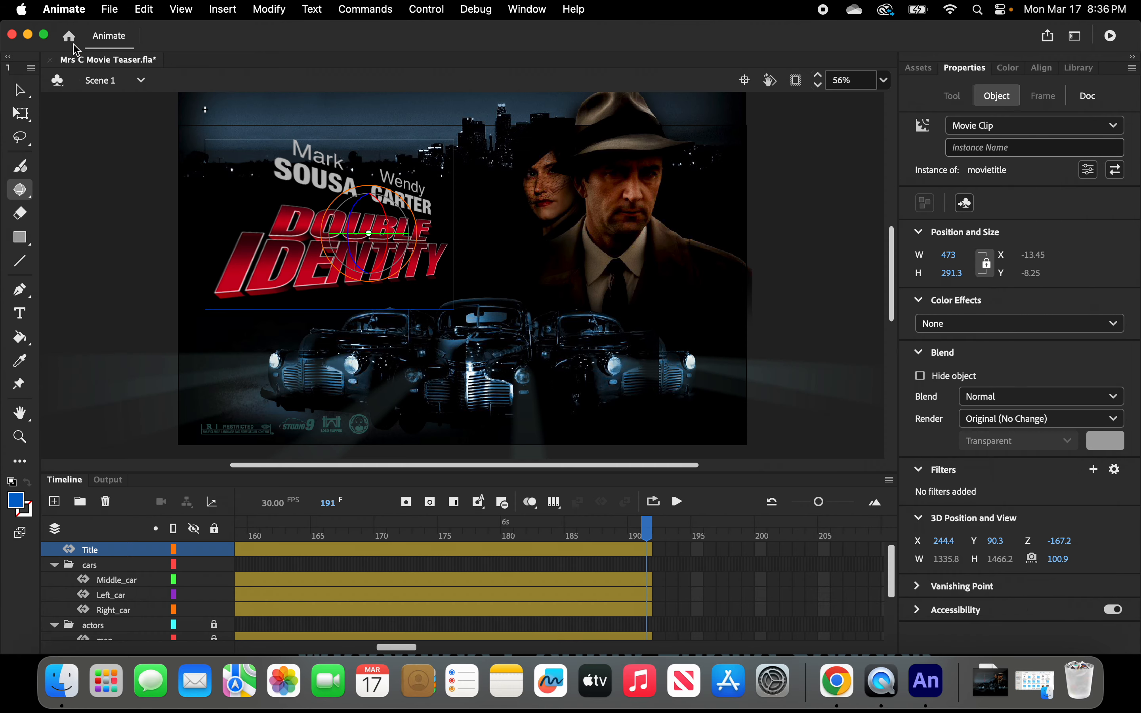
Publish the teaser as a Video (.mp4) file and dismiss the export confirmation.
left_click(686, 410)
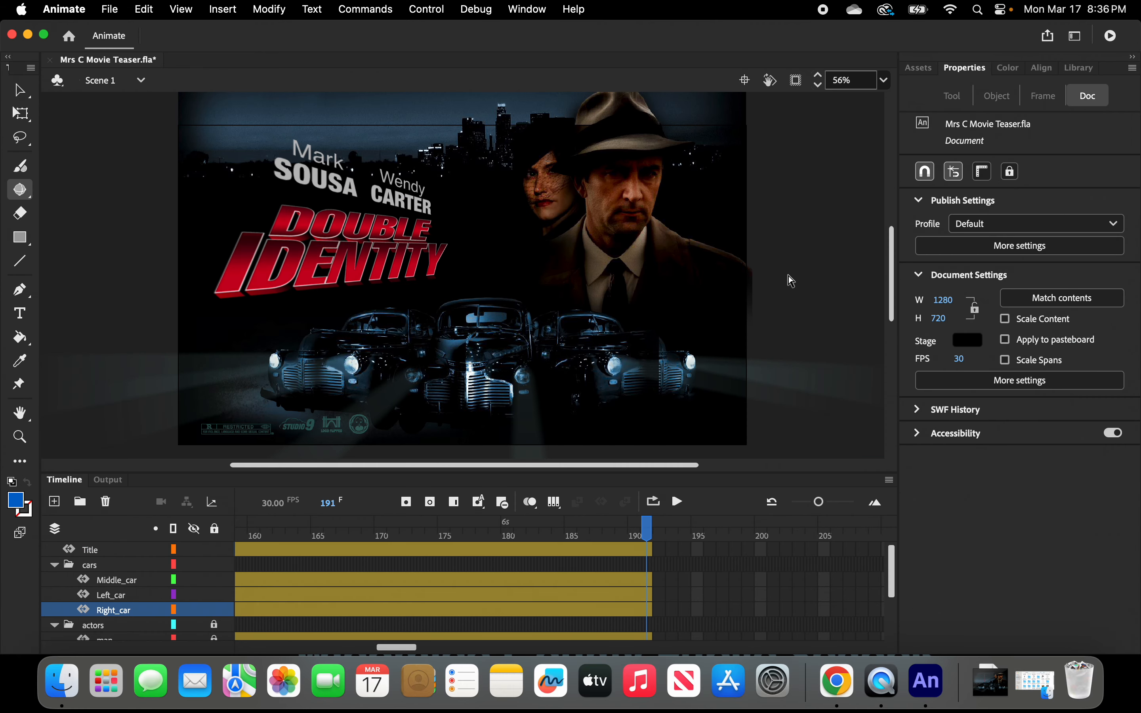
left_click(1048, 38)
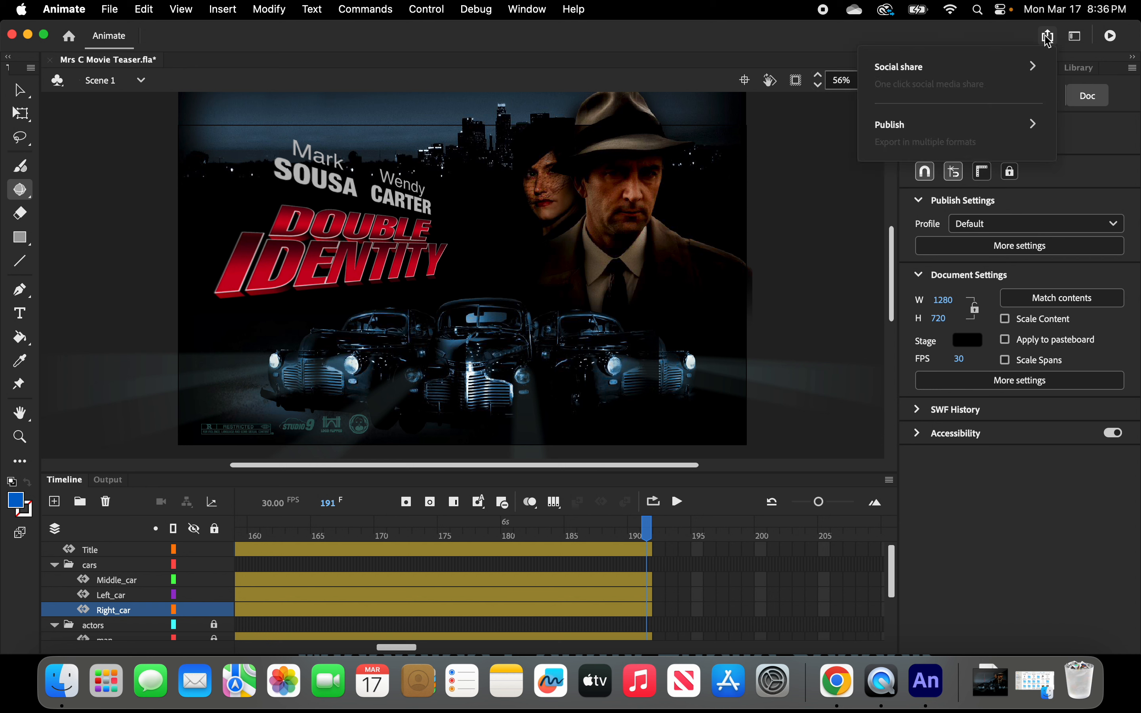
left_click(886, 140)
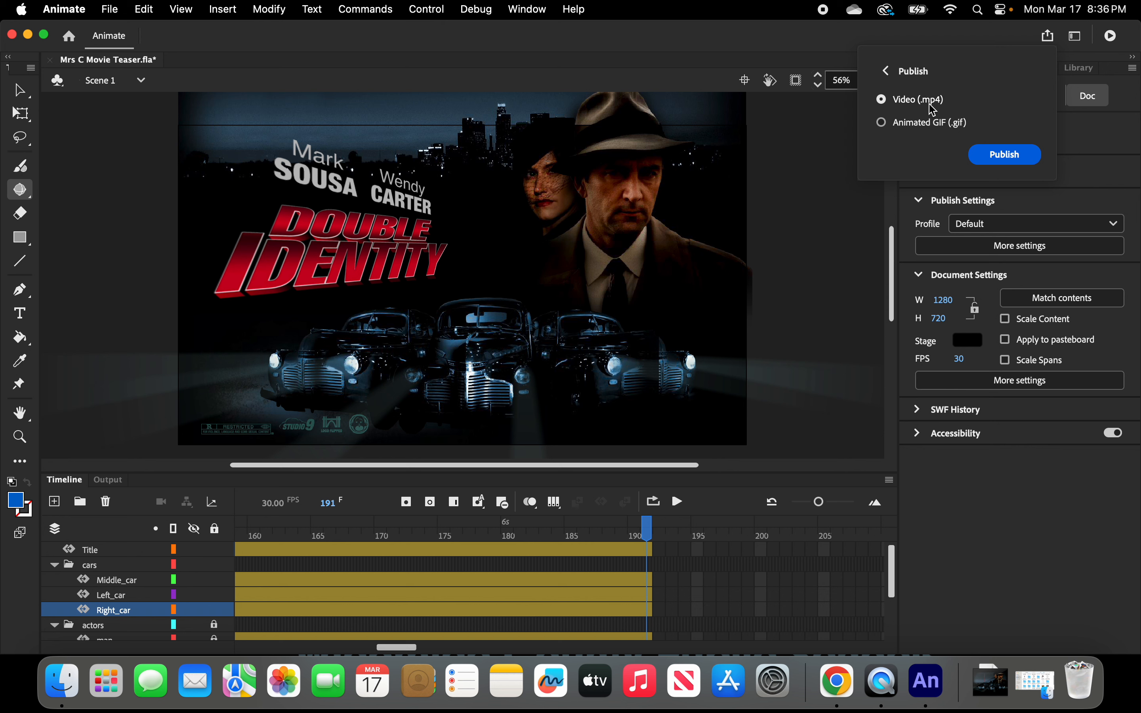
left_click(1005, 159)
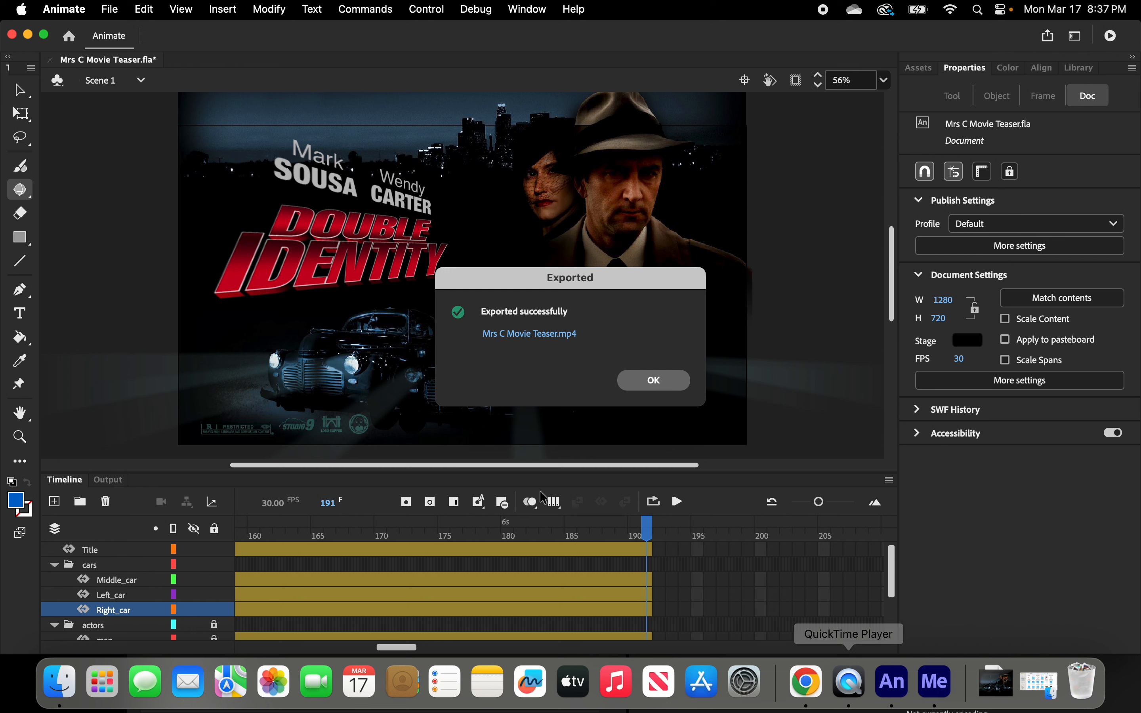
left_click(658, 382)
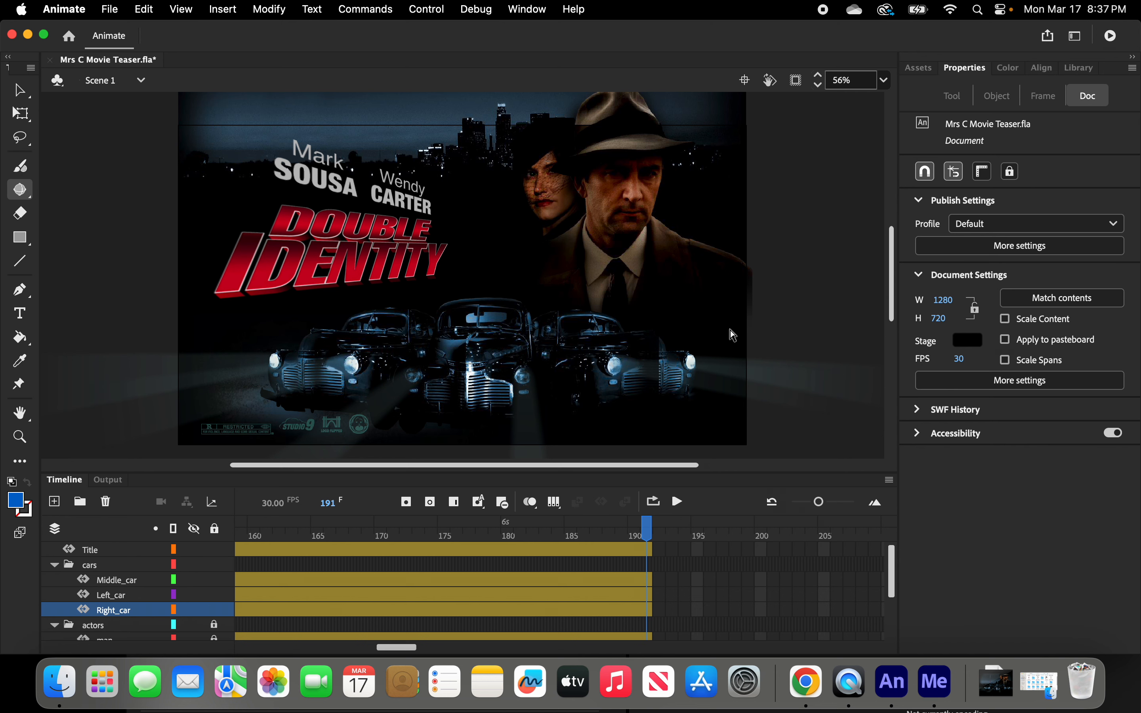
left_click_drag(894, 296, 896, 273)
left_click_drag(454, 33, 429, 205)
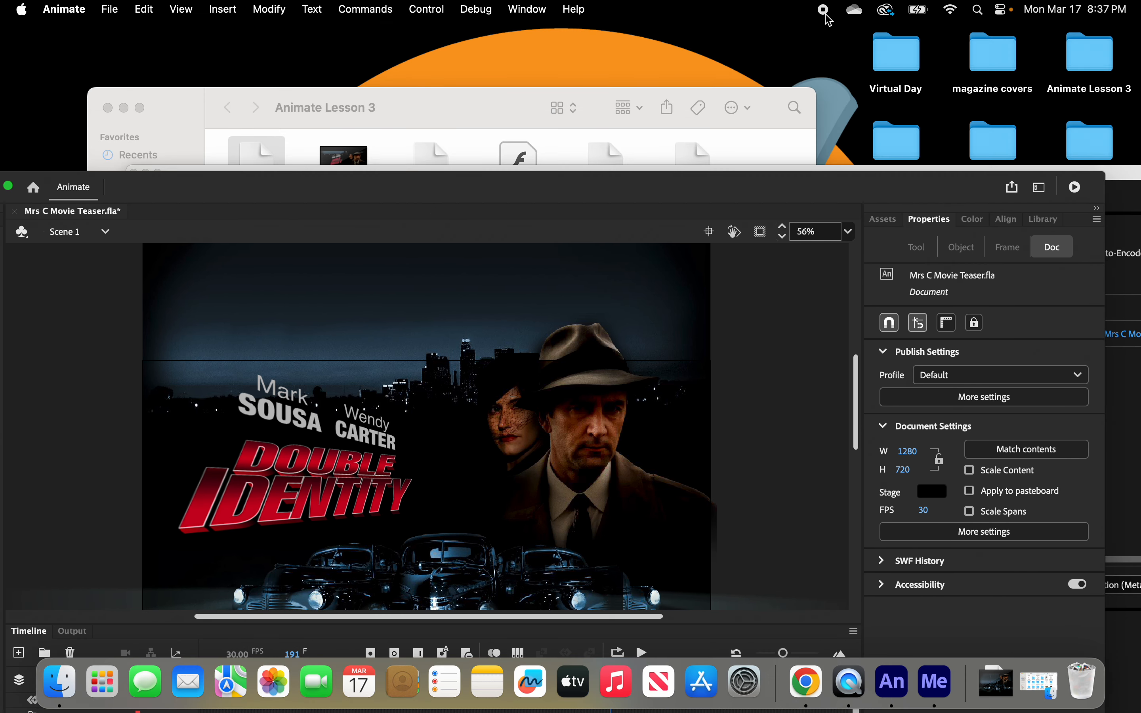